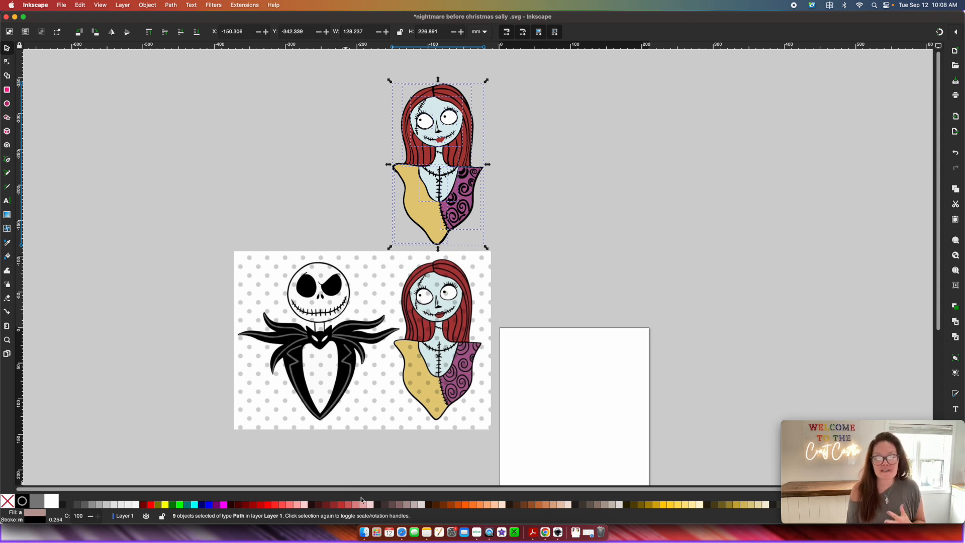
Step: Switch to Safari and review the Nightmare Before Christmas clipart page and its full-size JPG image on clipart-library.com
click(403, 533)
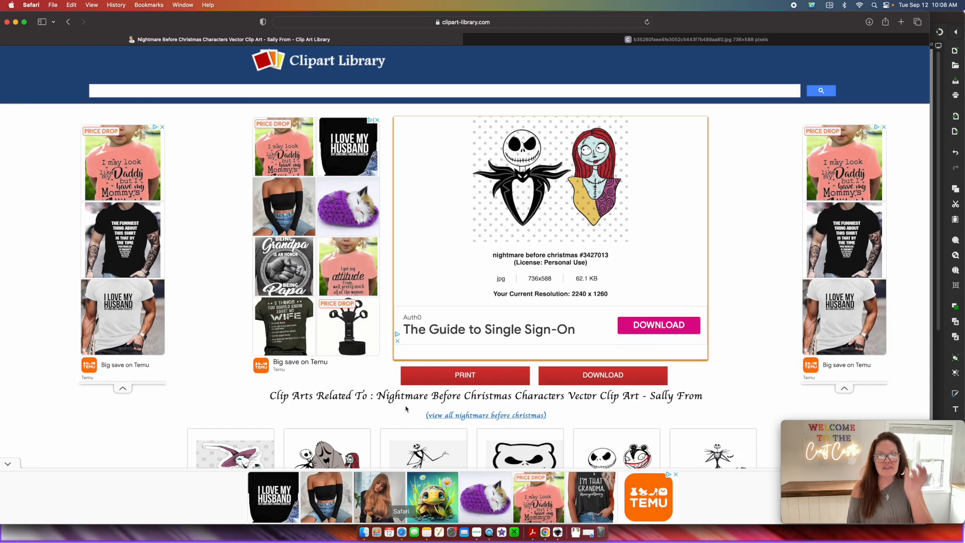
click(515, 41)
click(368, 22)
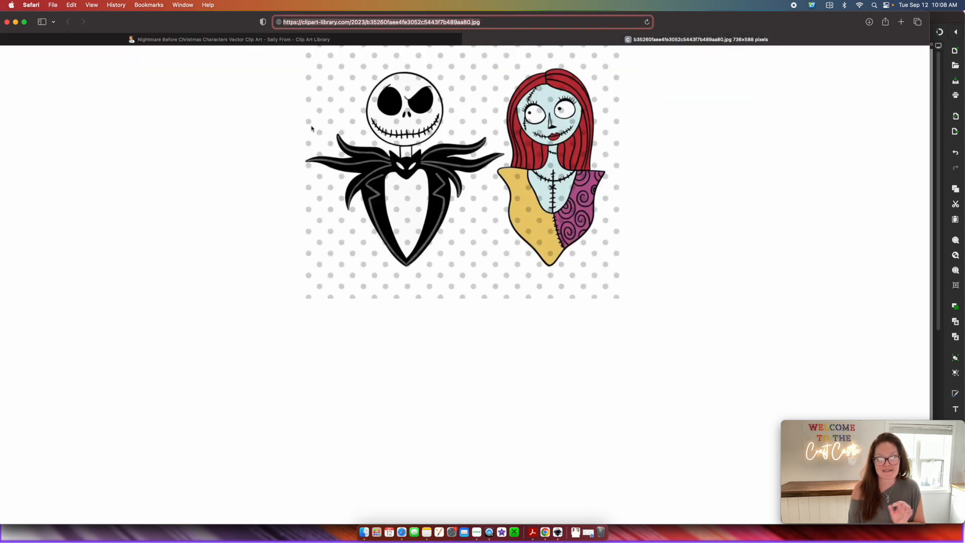
click(287, 117)
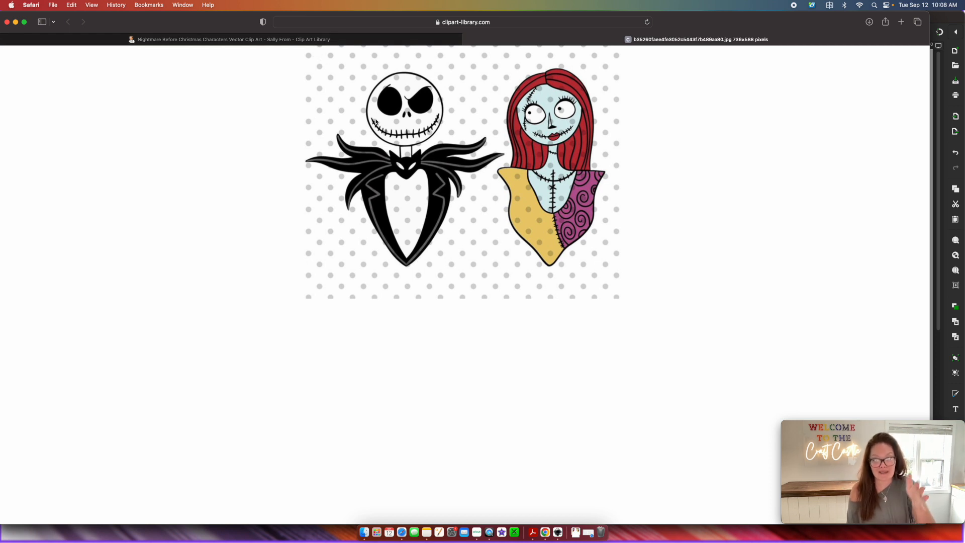
click(347, 39)
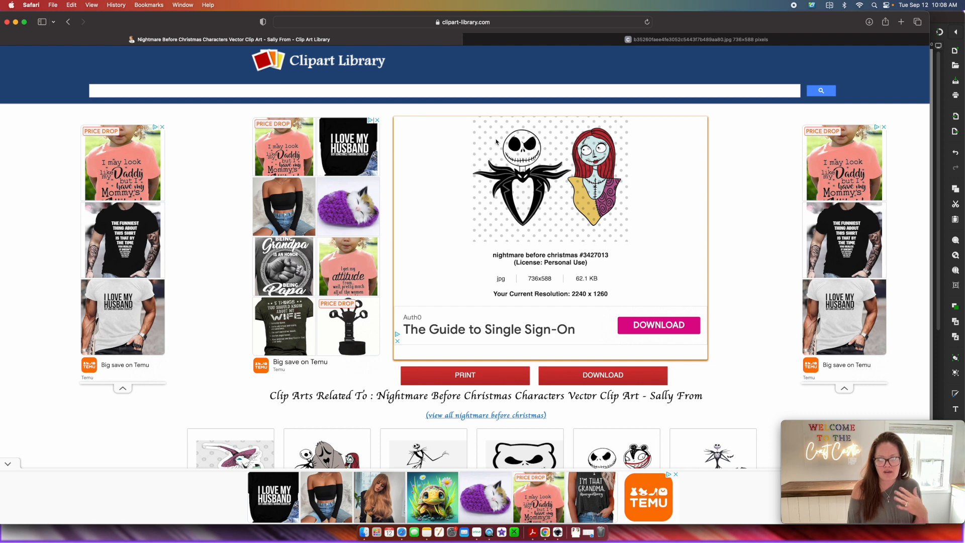
click(507, 43)
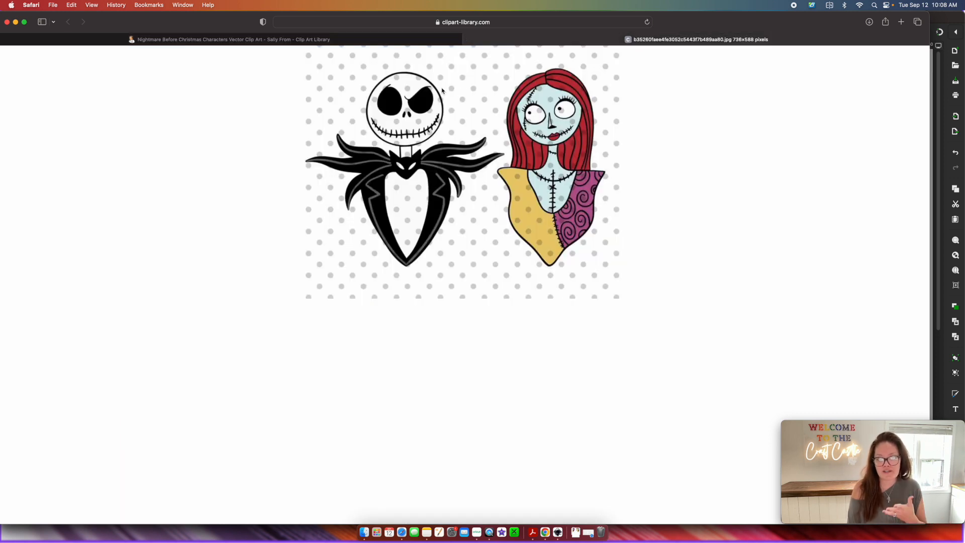
click(459, 116)
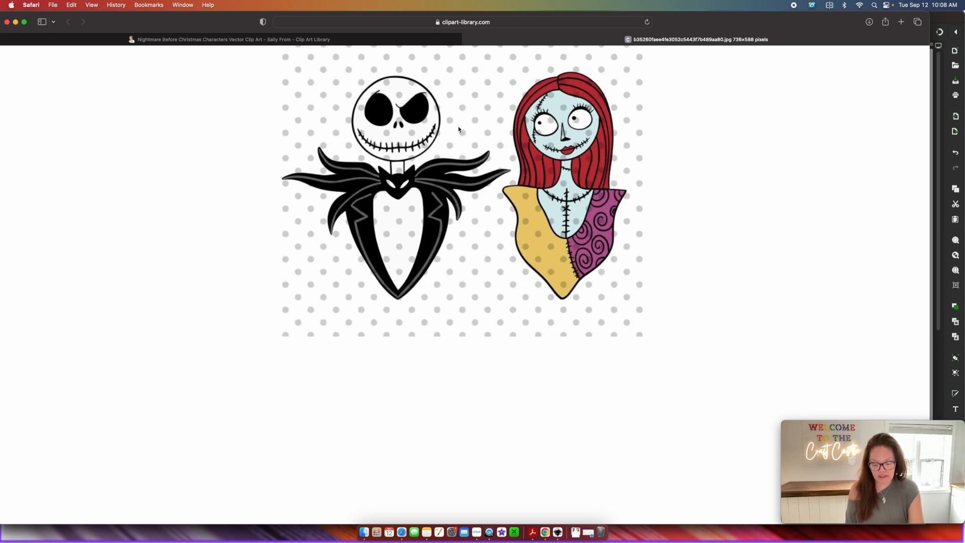
Step: Enlarge the clipart image and capture a screenshot of the area around both characters
ctrl+scroll(458, 130, up, 3)
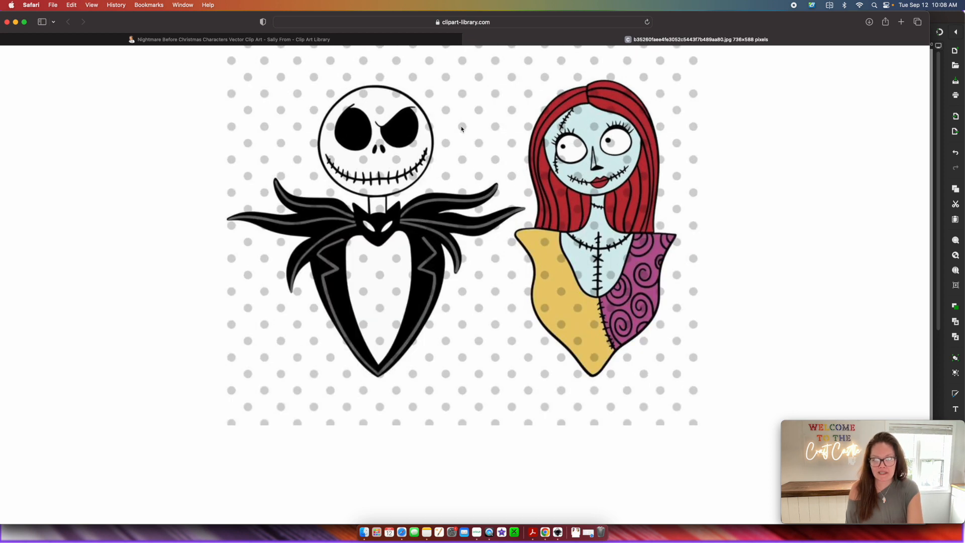
ctrl+scroll(462, 128, up, 2)
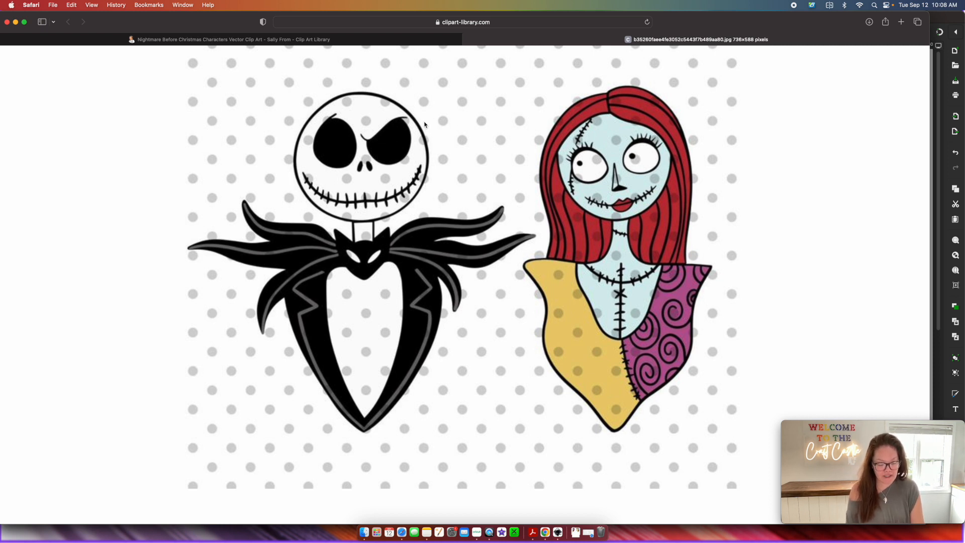
key(super+shift+4)
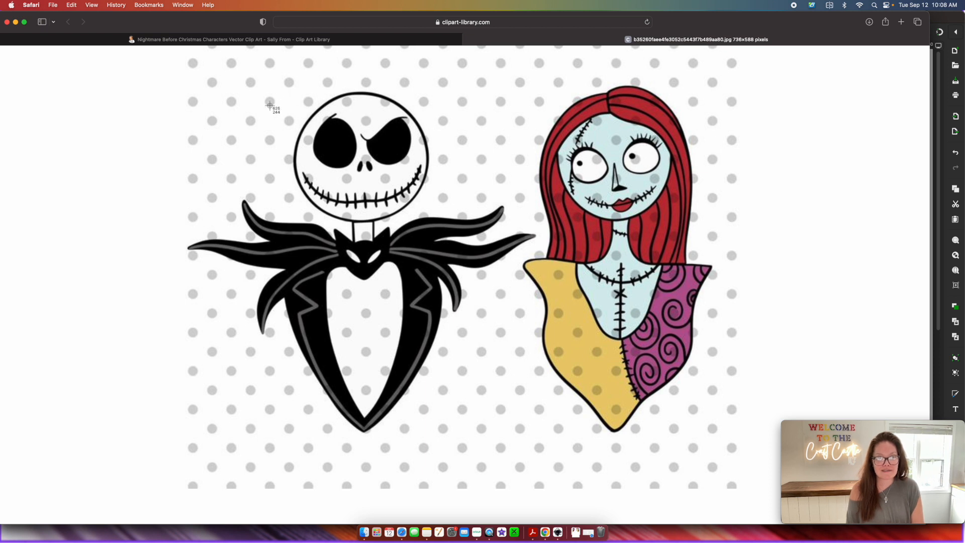
drag(167, 67, 719, 449)
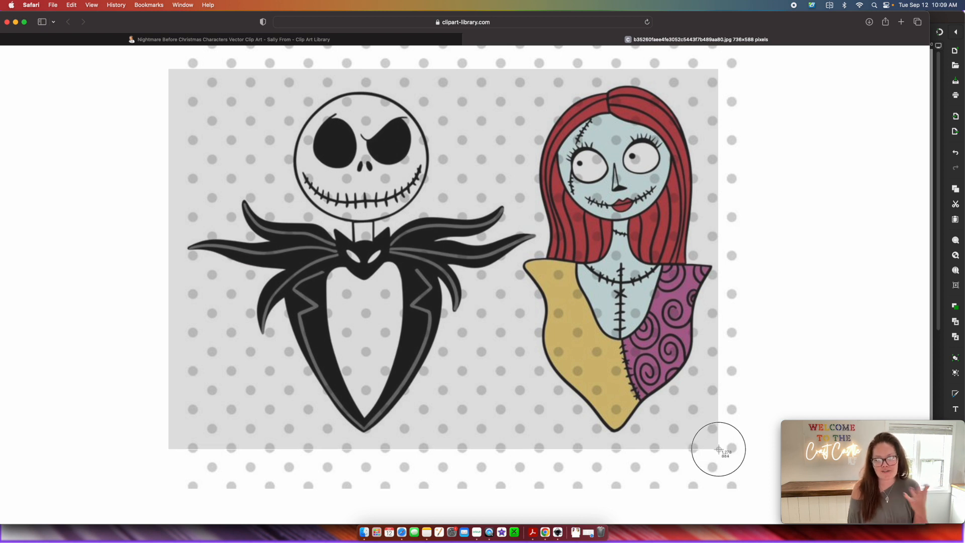
mouse_move(719, 450)
mouse_down()
mouse_move(535, 448)
mouse_move(717, 452)
mouse_up()
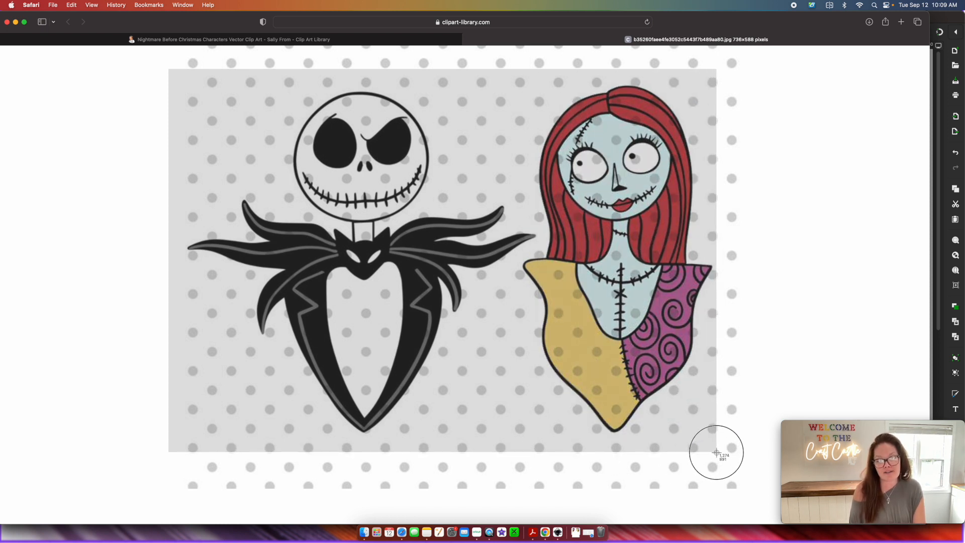
drag(716, 452, 716, 453)
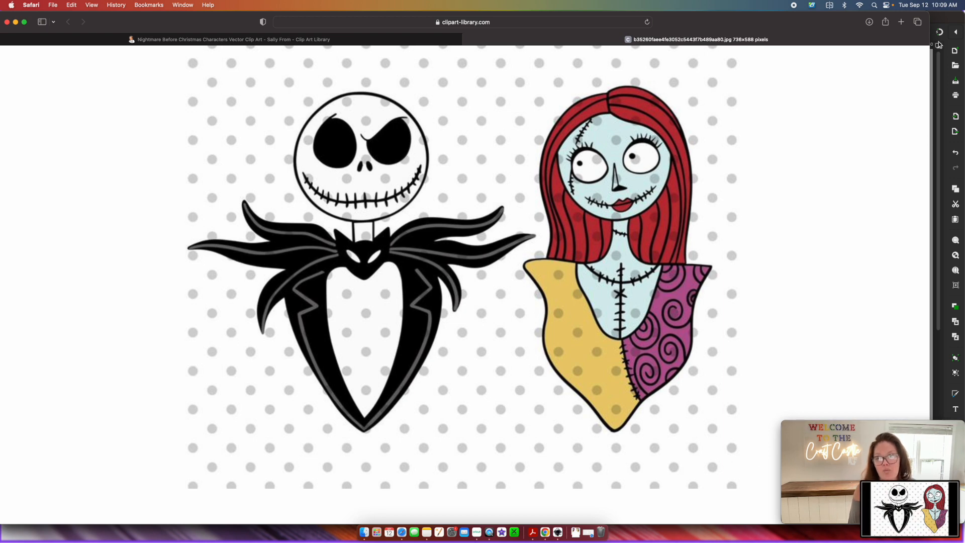
Step: Switch to Inkscape, import the screenshot as an embedded image beside the existing reference, and delete that imported copy
key(super+Tab)
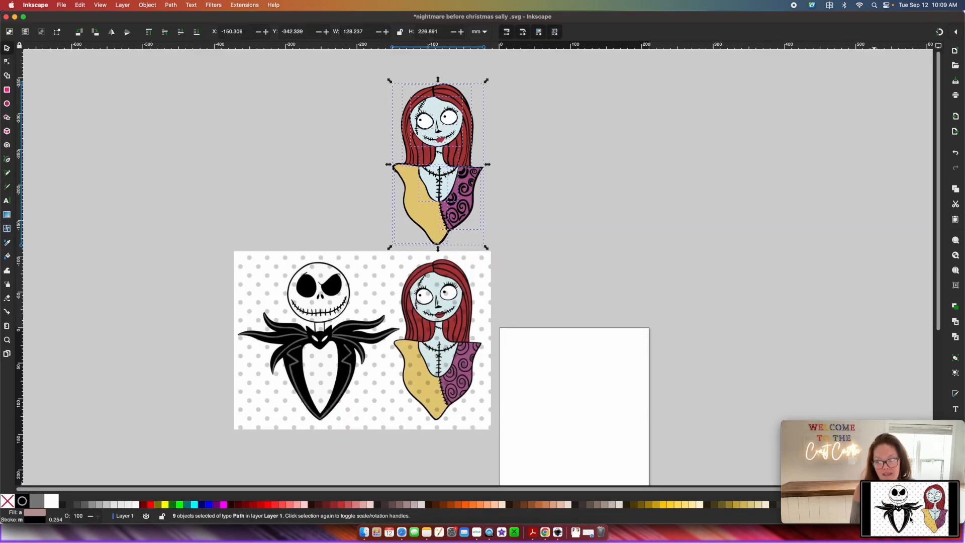
drag(910, 509, 623, 321)
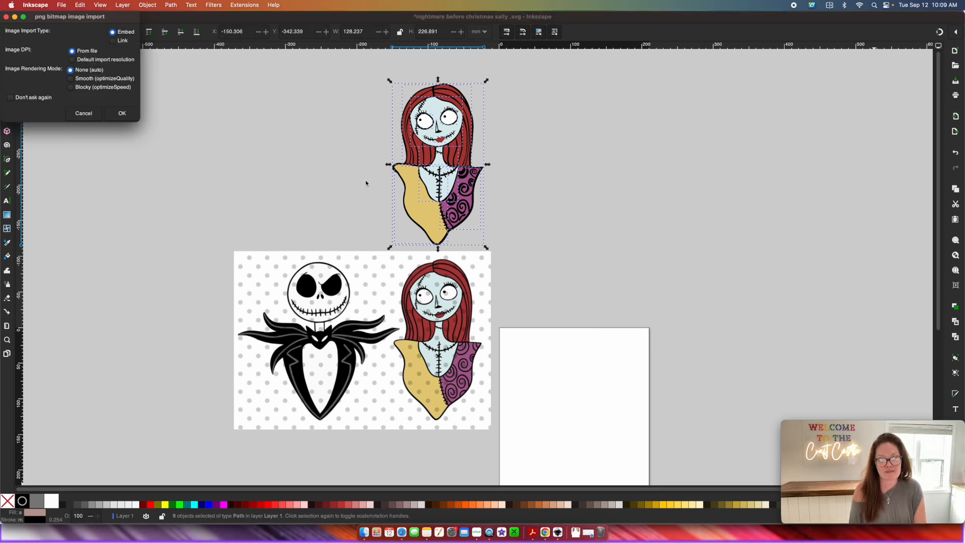
click(122, 115)
drag(496, 273, 654, 248)
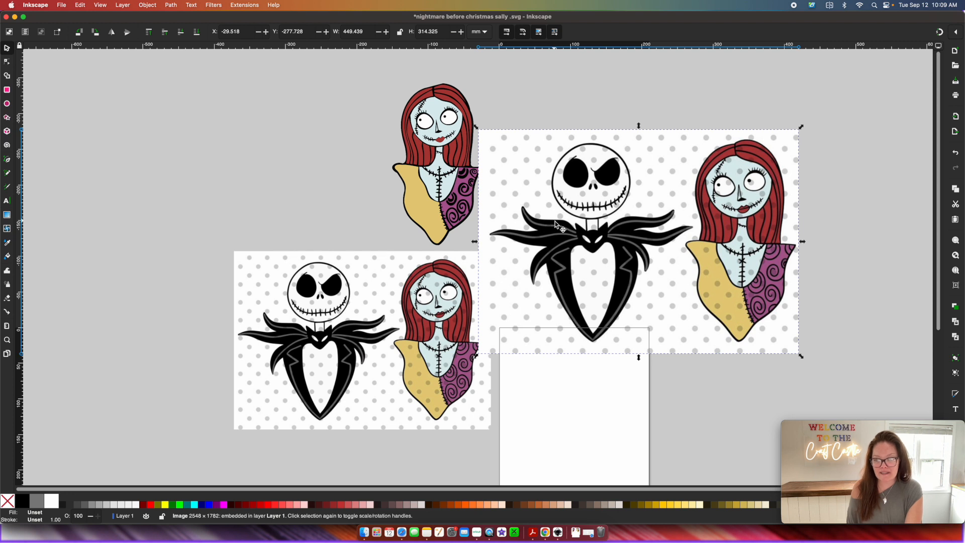
key(Delete)
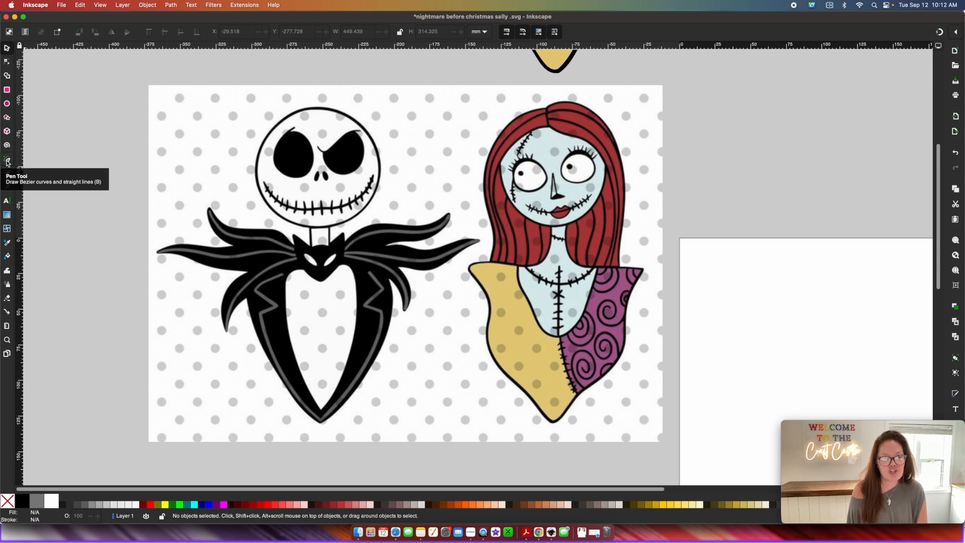
Step: Draw an ellipse about 101 mm wide and 86 mm high beside the skeleton's head and fill it with light peach
scroll(32, 165, up, 2)
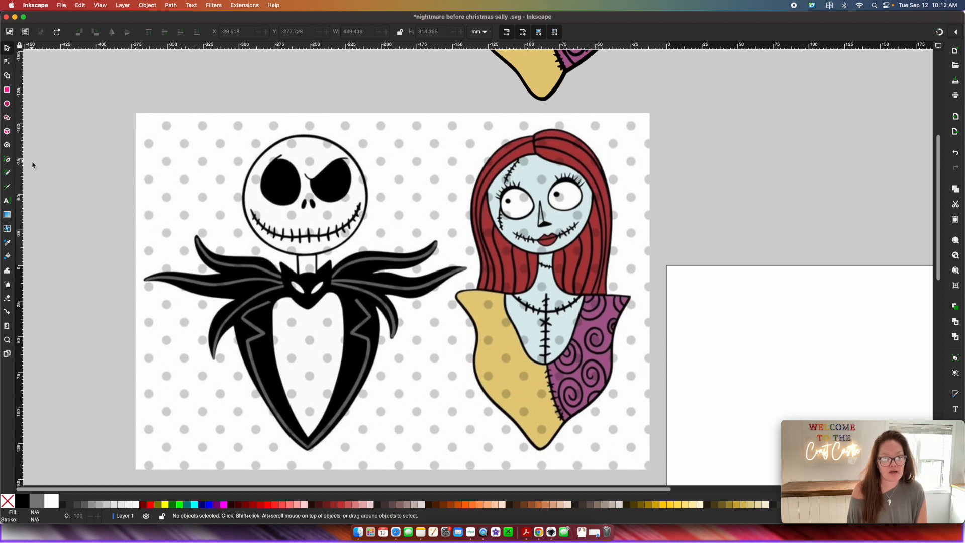
click(7, 104)
drag(230, 159, 354, 259)
key(ctrl+z)
drag(111, 104, 255, 226)
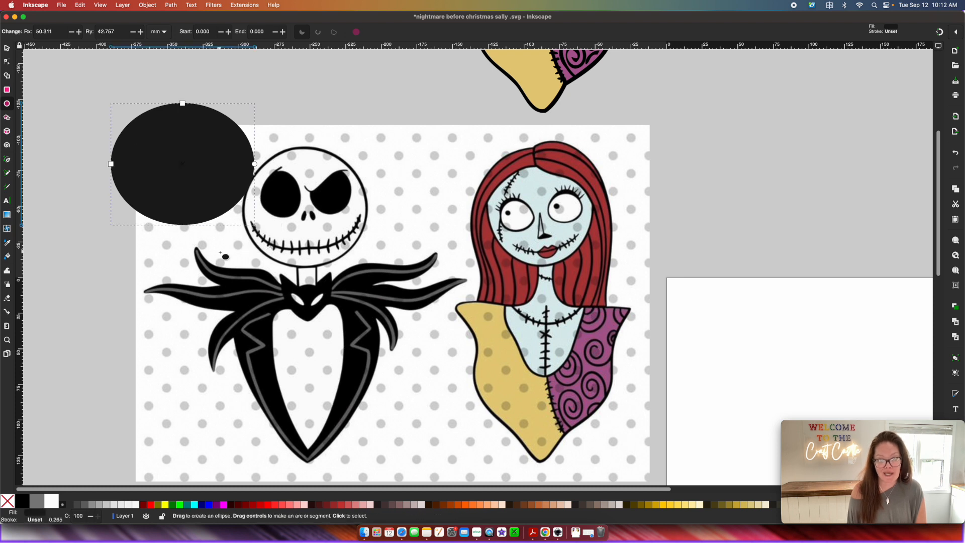
click(496, 504)
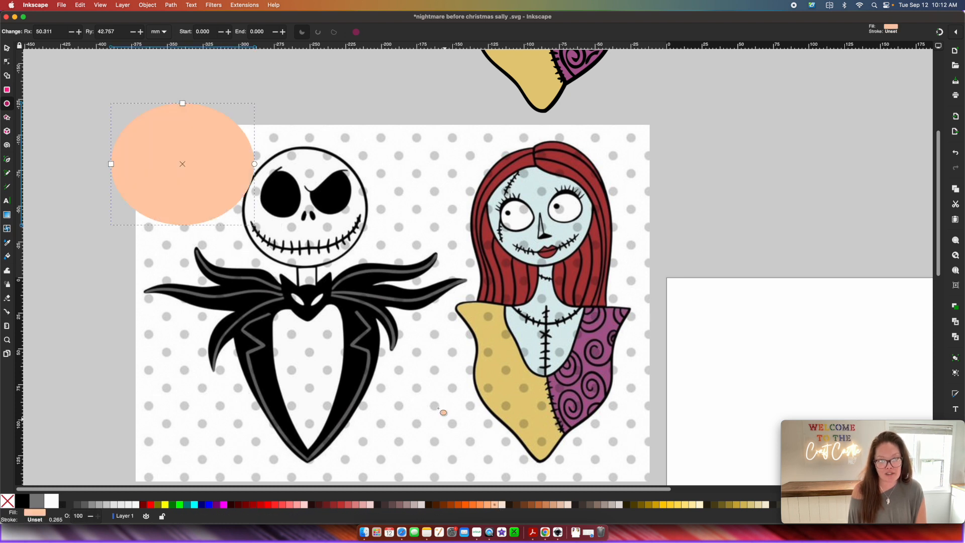
Step: Move the peach ellipse over the skeleton's head and resize it to about 84 mm wide and 66 mm high
click(7, 49)
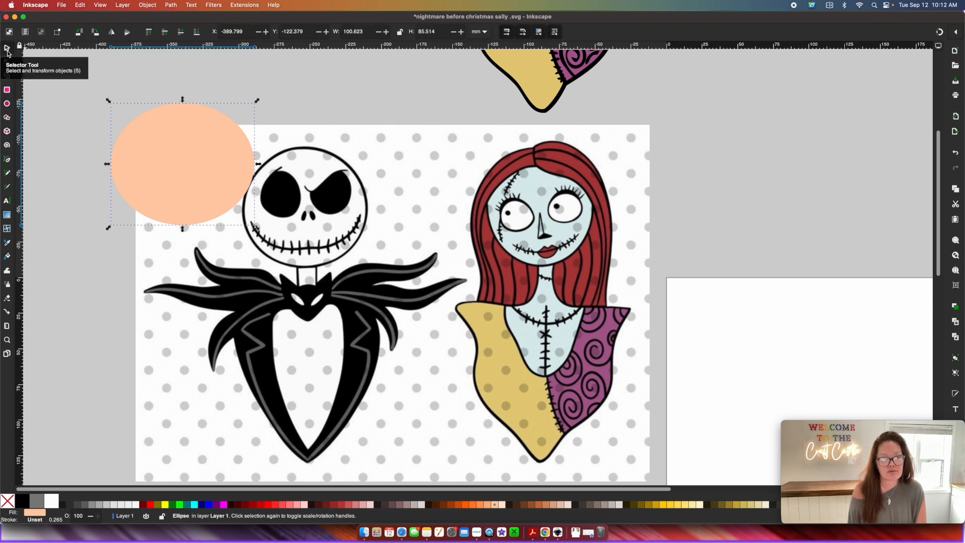
drag(153, 145, 289, 196)
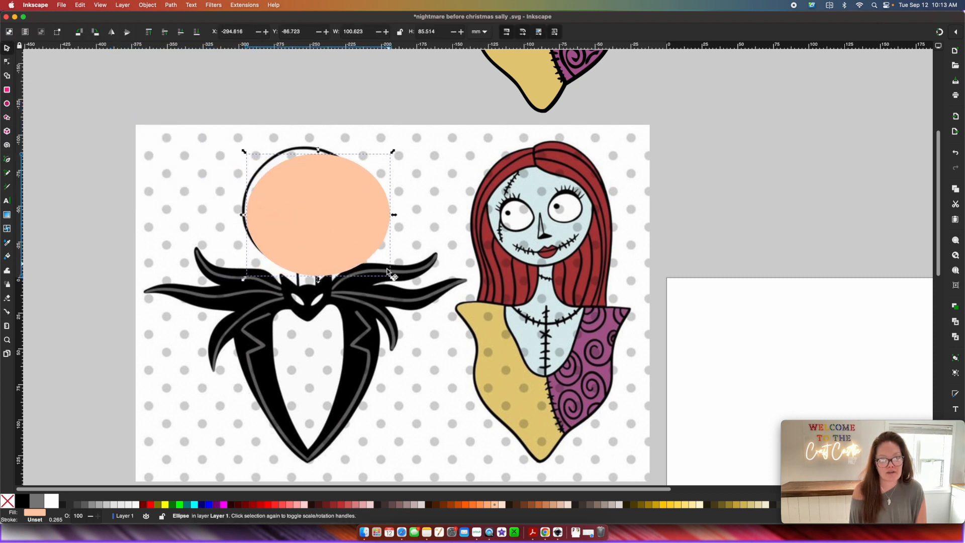
drag(389, 276, 365, 247)
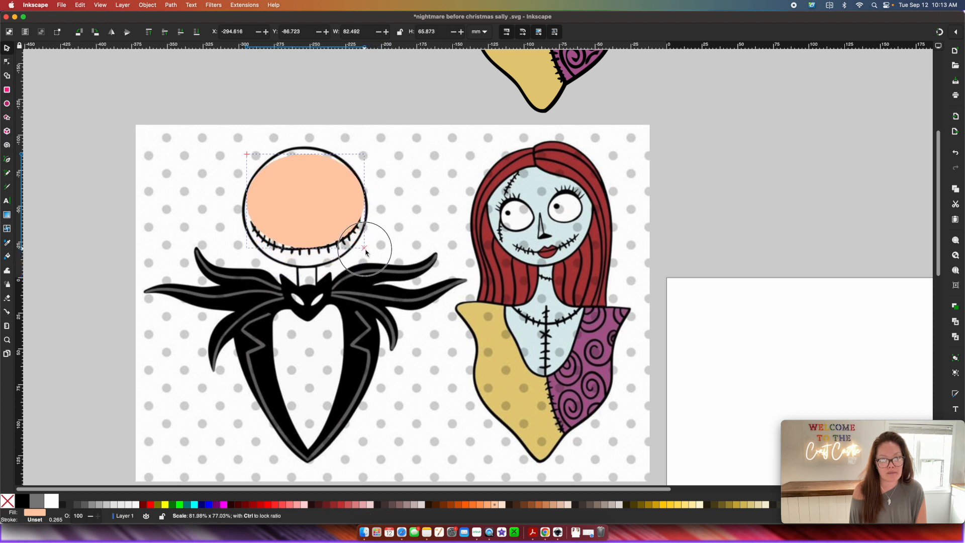
drag(319, 211, 317, 220)
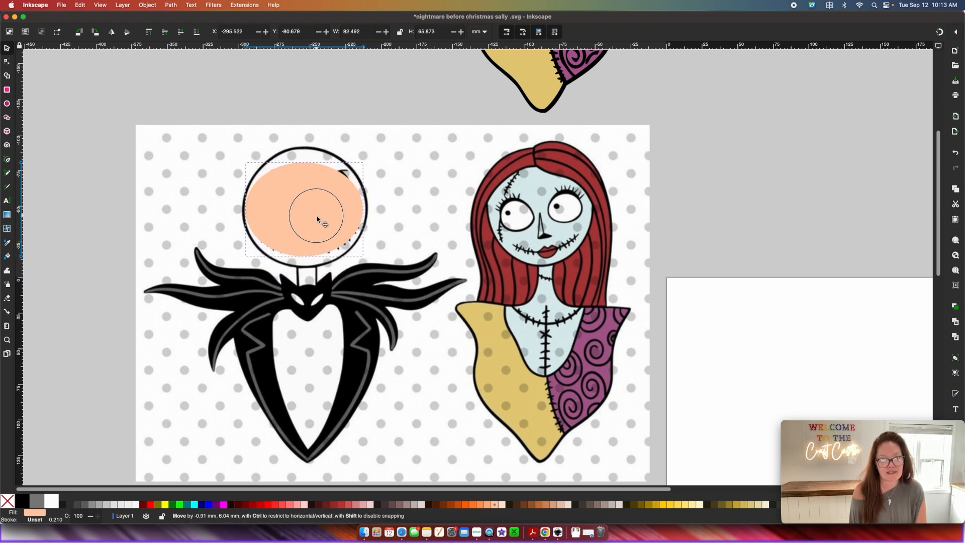
drag(364, 259, 369, 261)
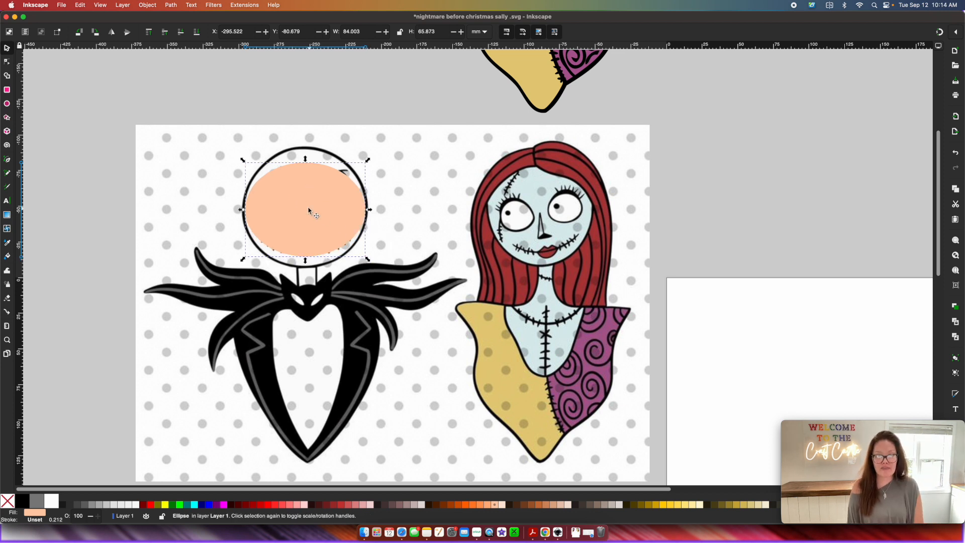
Step: Convert the peach ellipse over the skeleton's head to an editable path
click(154, 5)
mouse_move(164, 3)
click(172, 18)
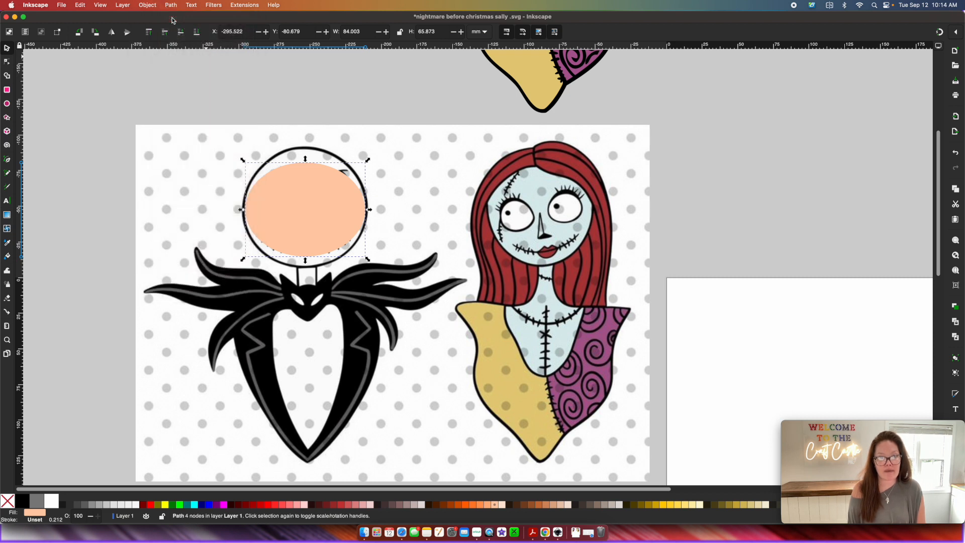
Step: Reshape the peach path by its nodes and curve segments to follow the skeleton's round head outline, about 84 by 82 mm
click(7, 61)
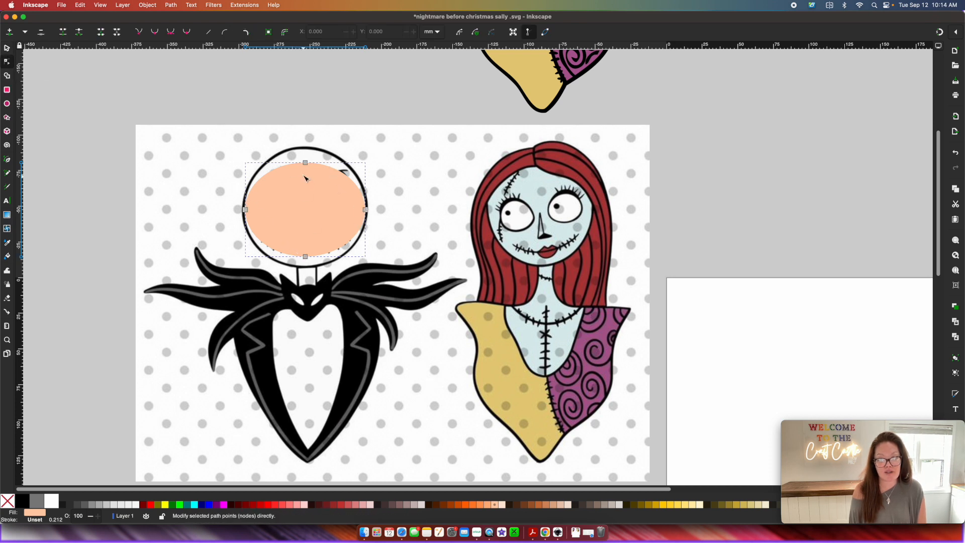
drag(305, 163, 308, 150)
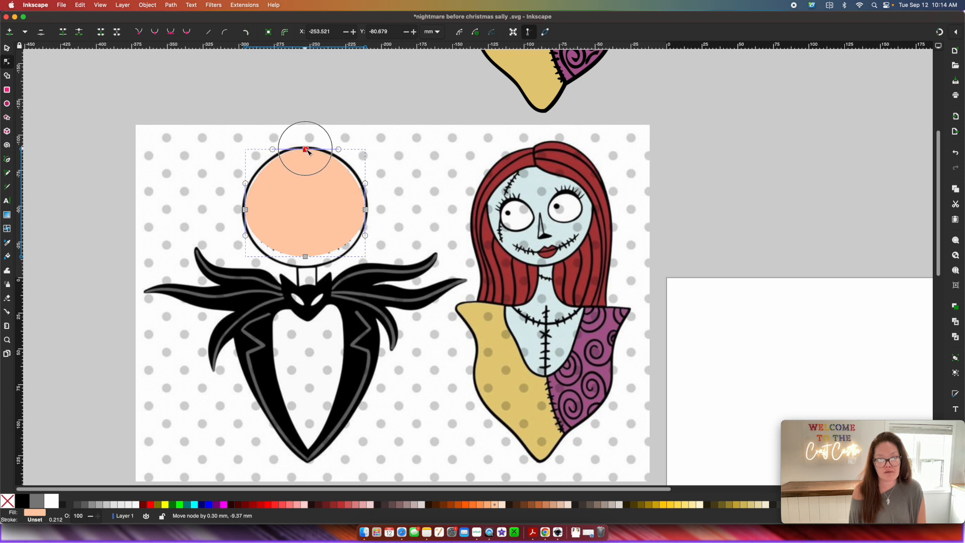
drag(305, 257, 276, 263)
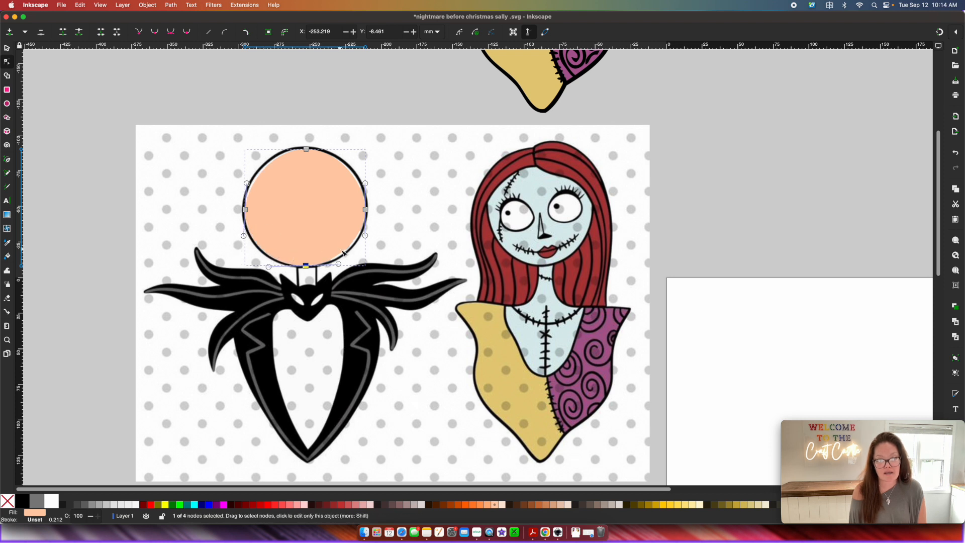
drag(342, 250, 348, 250)
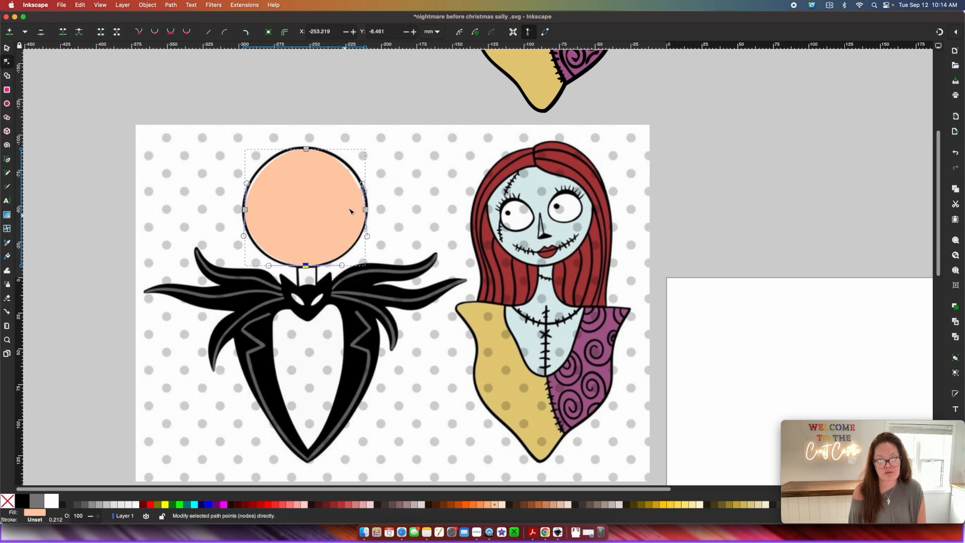
drag(361, 185, 363, 183)
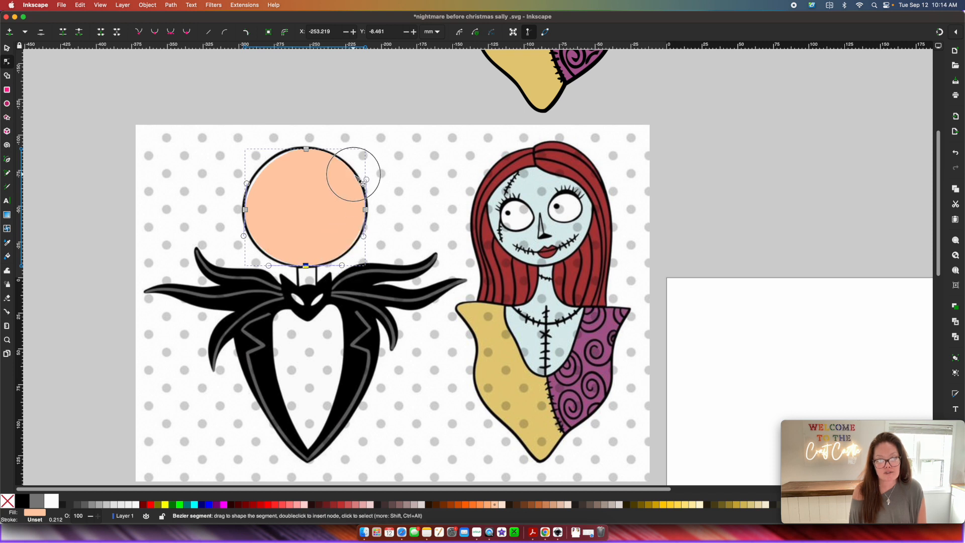
drag(274, 172, 276, 173)
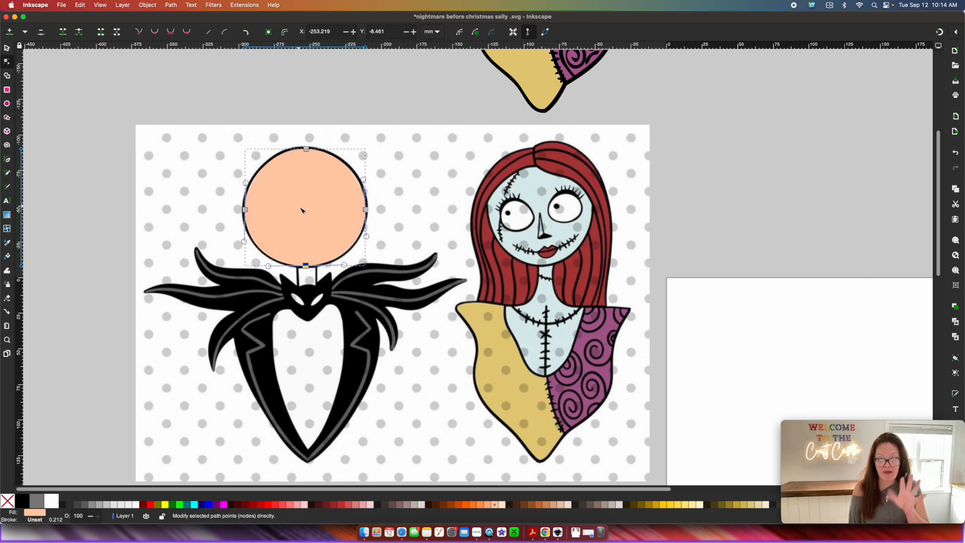
Step: Lower the peach head shape to the bottom of the stack, behind the reference image
key(plus)
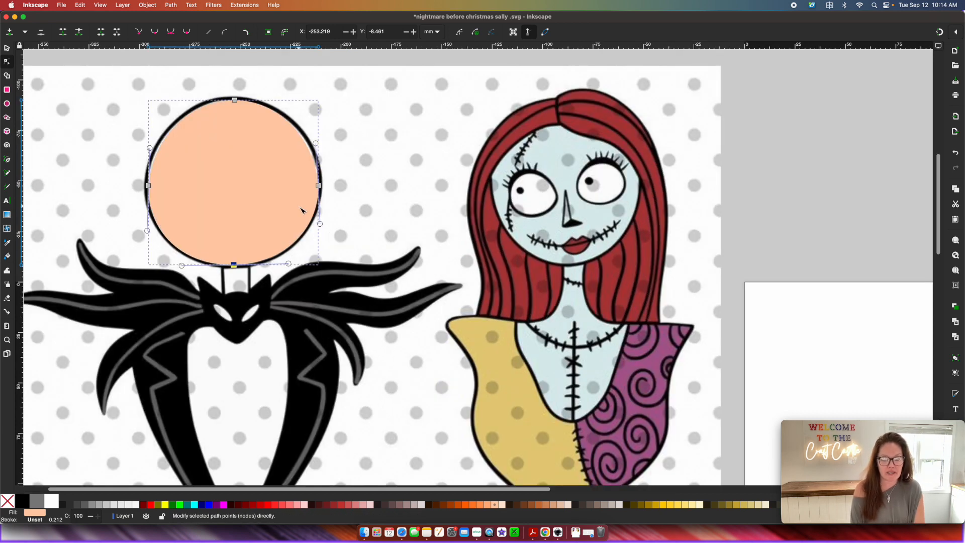
key(plus)
scroll(300, 209, left, 5)
scroll(301, 209, up, 5)
scroll(301, 209, left, 3)
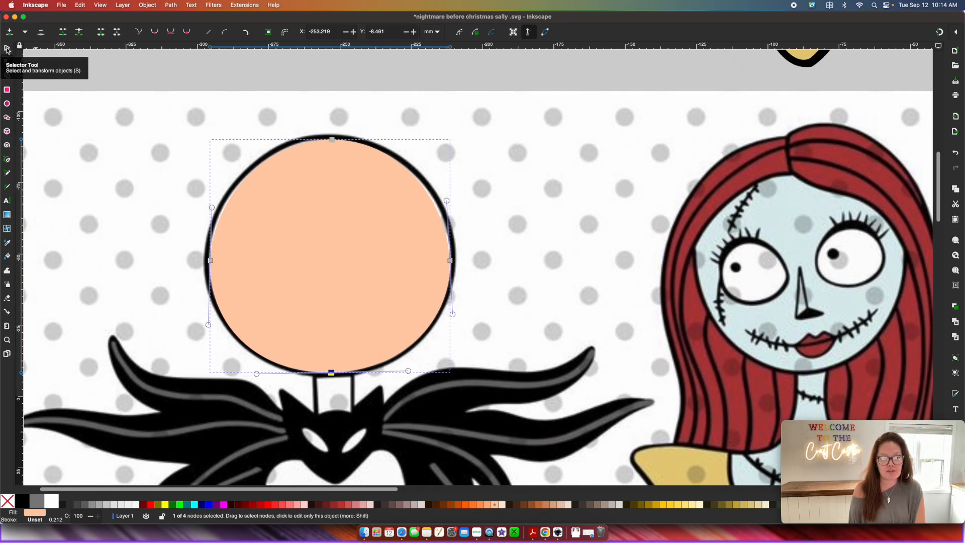
click(7, 48)
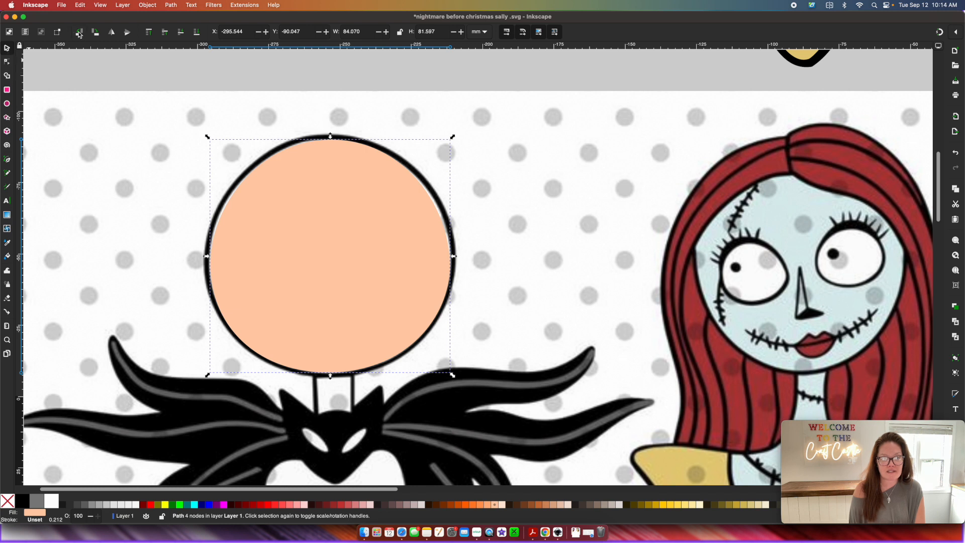
click(198, 34)
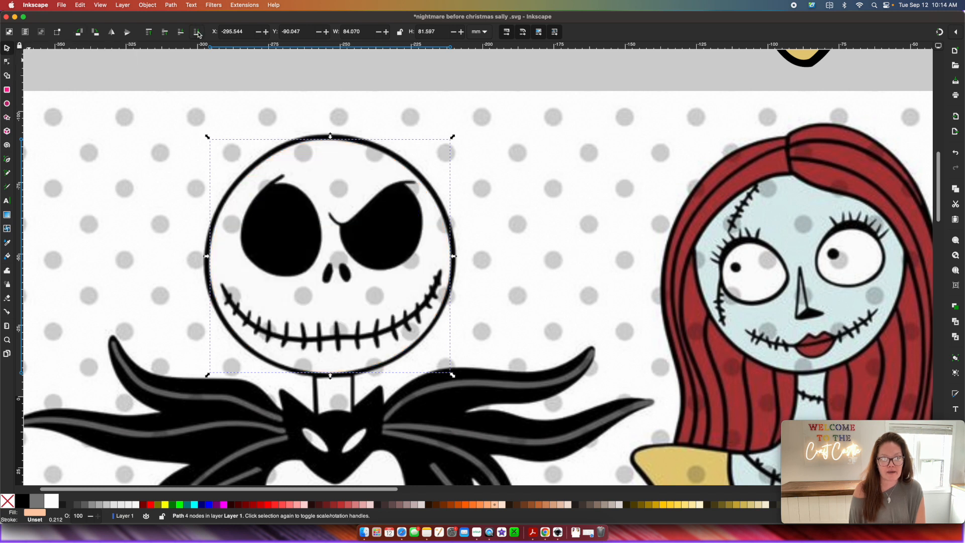
Step: Trace the skeleton's left eye, including its pointed brow tip, as a closed straight-segment path with the Pen tool
click(7, 161)
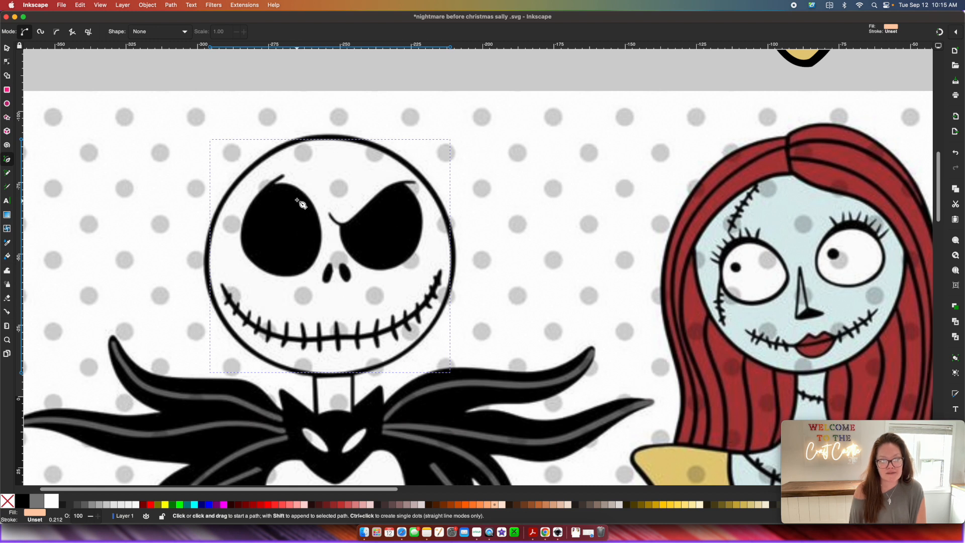
click(283, 174)
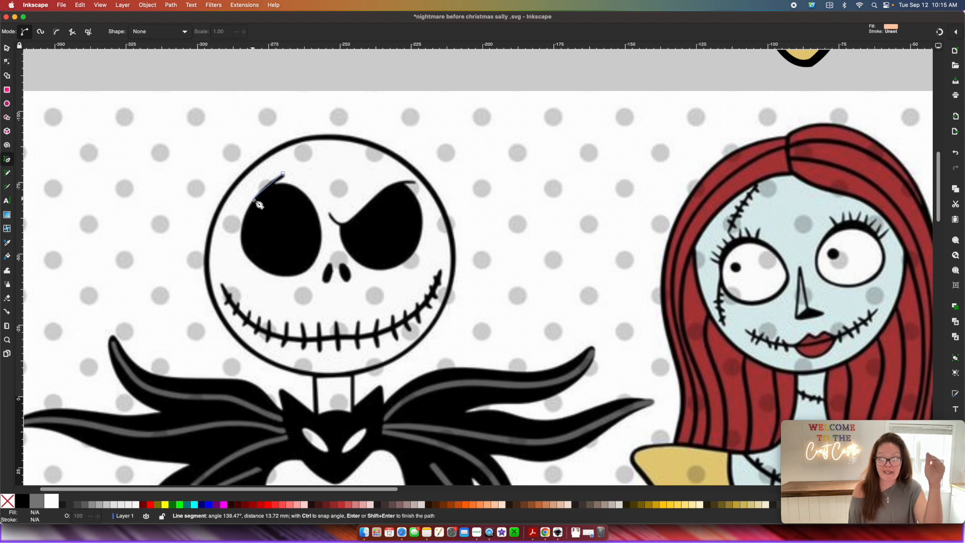
click(254, 199)
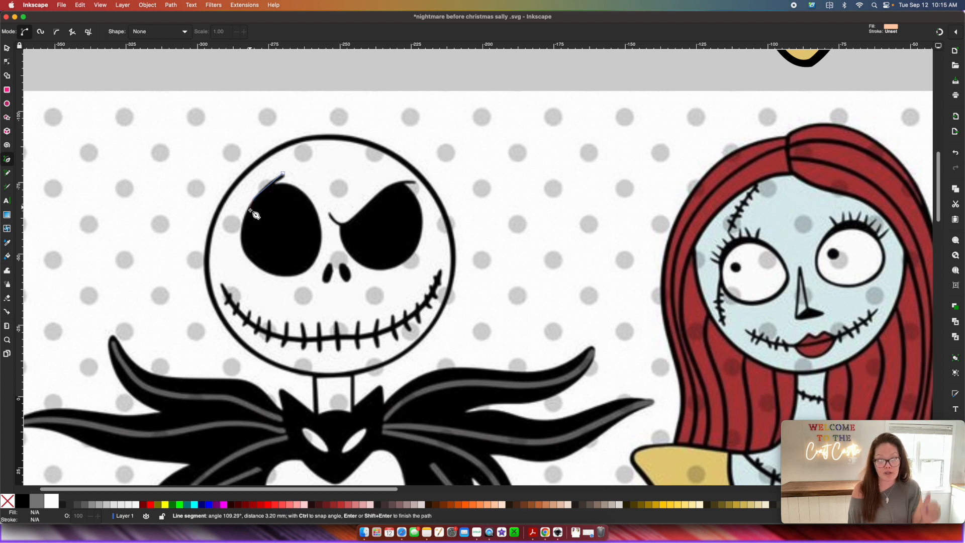
click(243, 247)
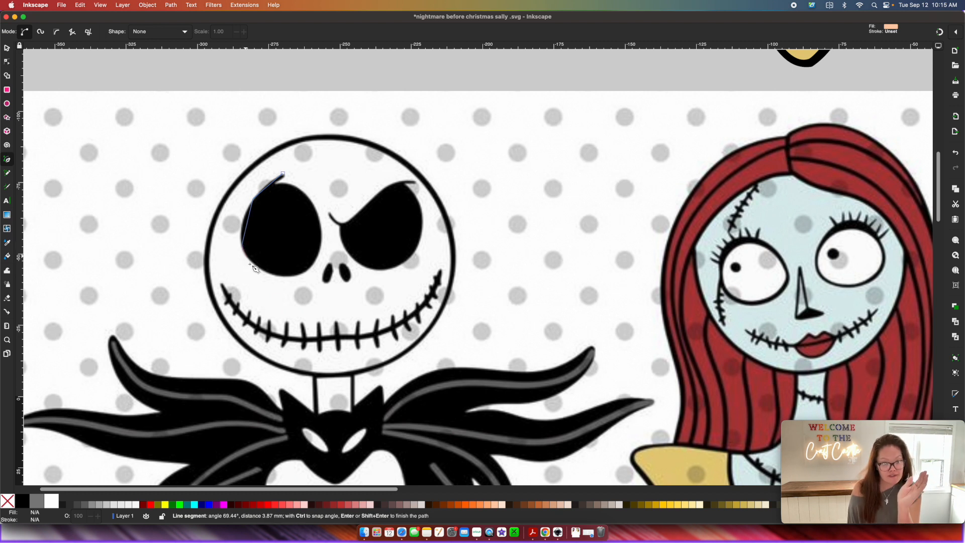
click(266, 271)
click(306, 271)
click(320, 248)
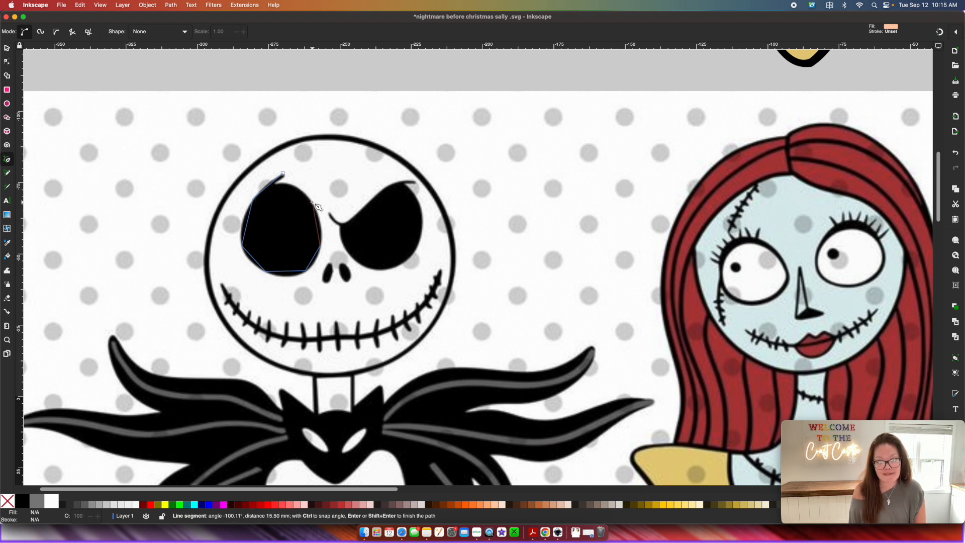
click(296, 186)
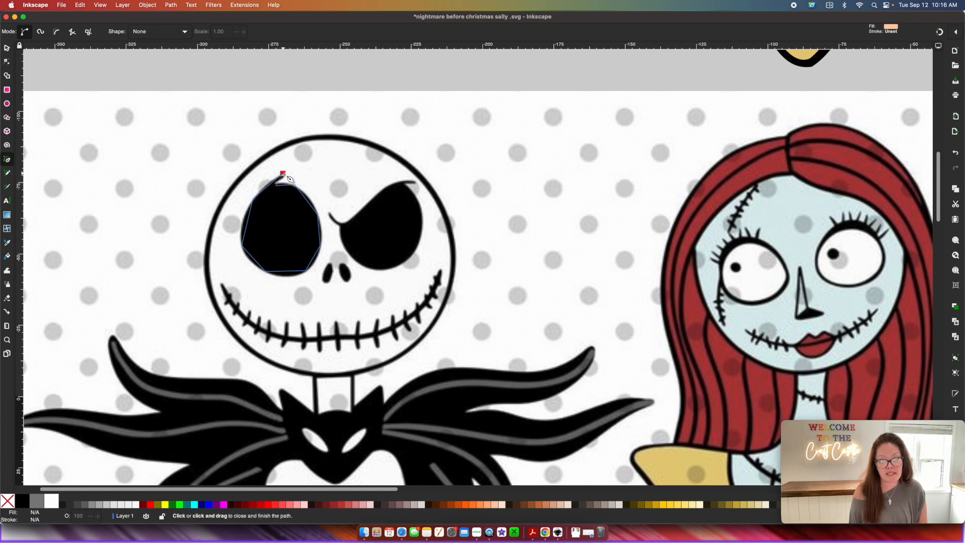
click(283, 174)
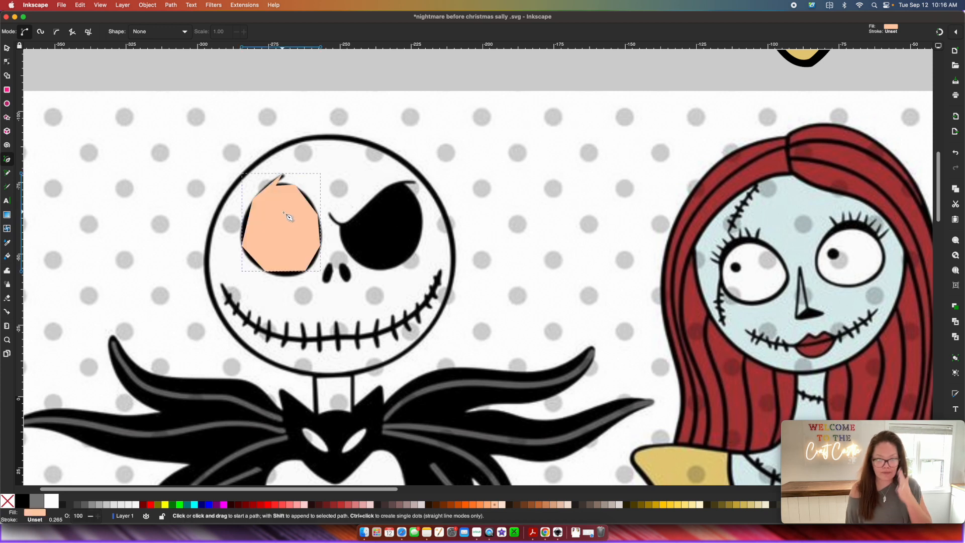
Step: Bend the straight segments of the left eye path outward to follow the eye's rounded outline
click(8, 63)
drag(250, 230, 244, 228)
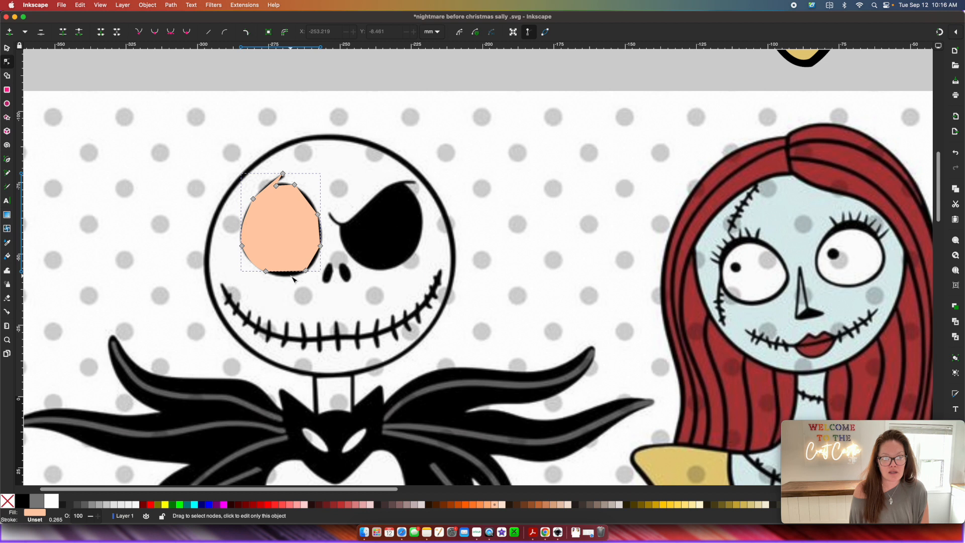
drag(292, 272, 312, 255)
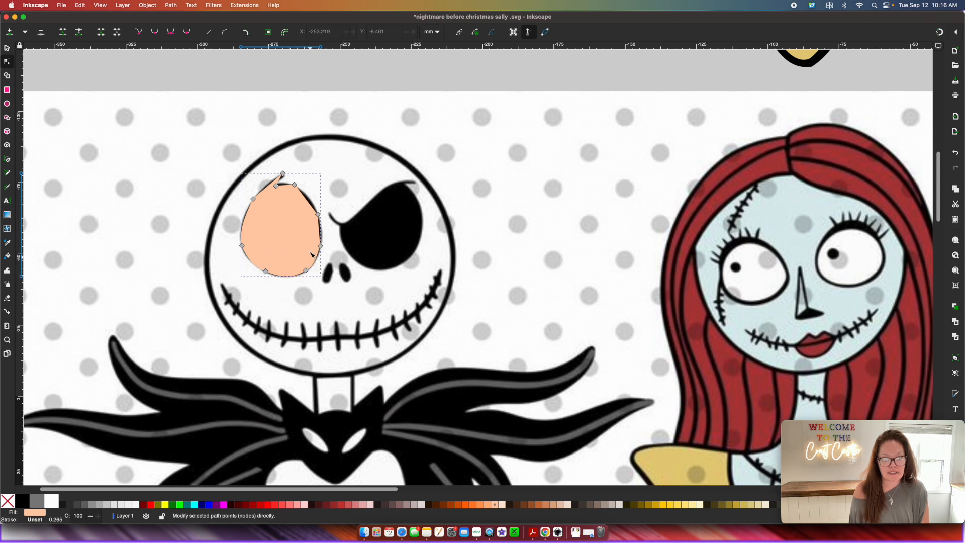
click(245, 224)
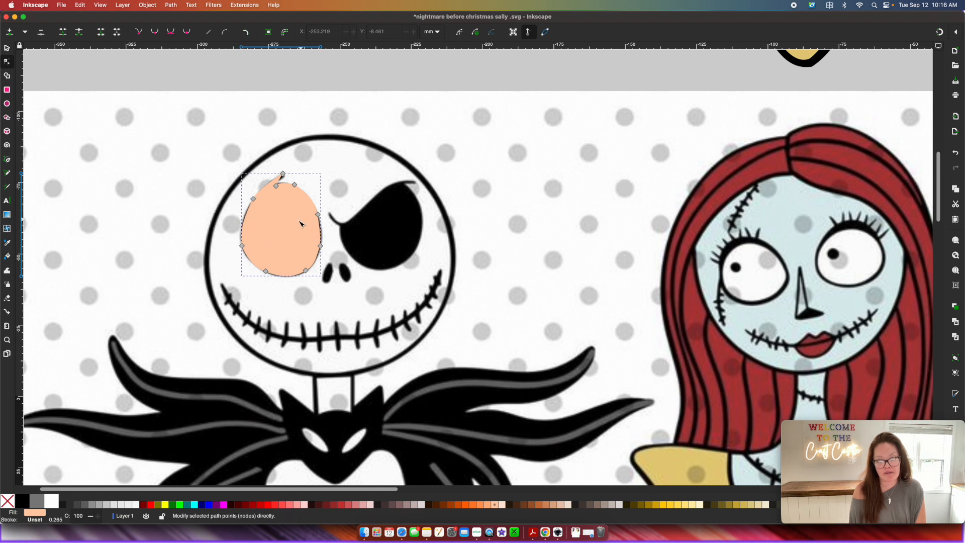
Step: Try inserting a node between the two nodes on the outer edge of the left eye path, and undo it
click(242, 245)
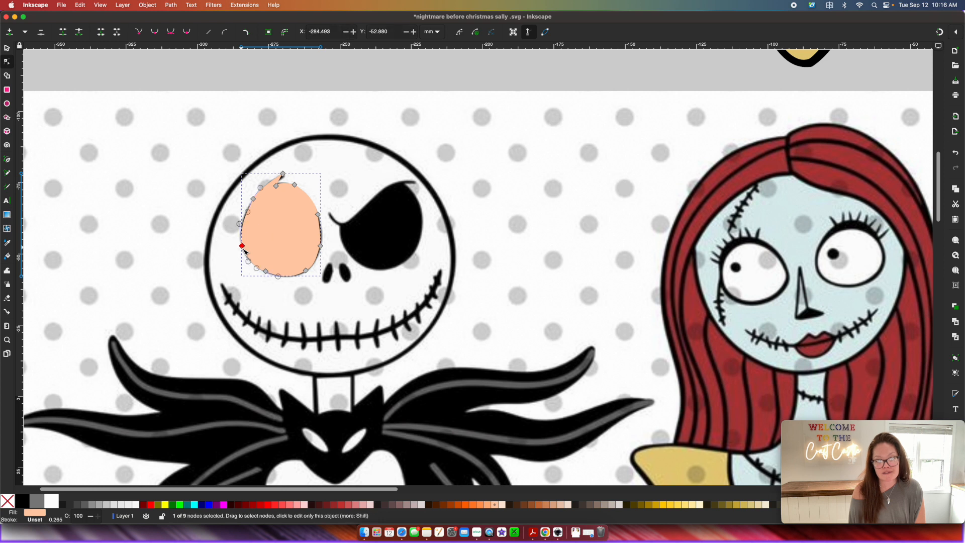
click(253, 200)
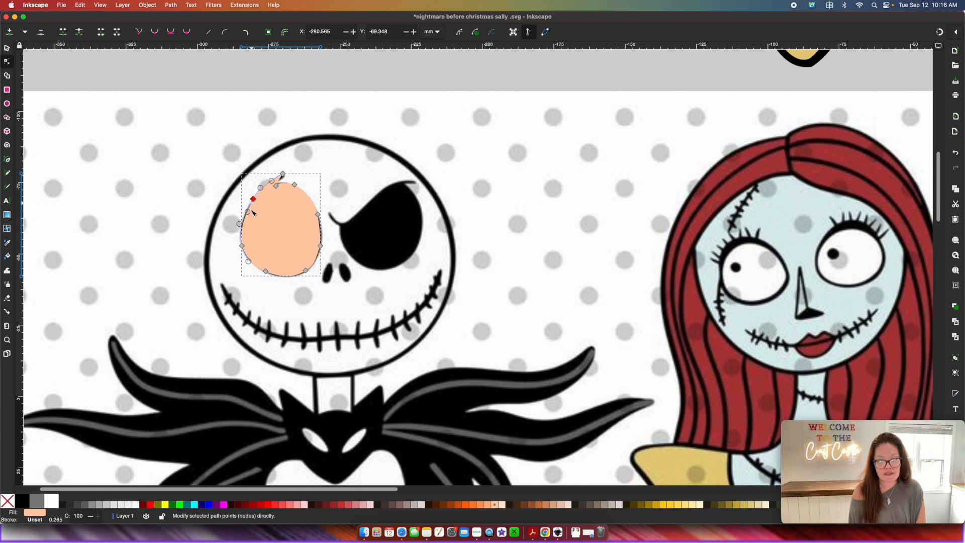
shift+click(243, 246)
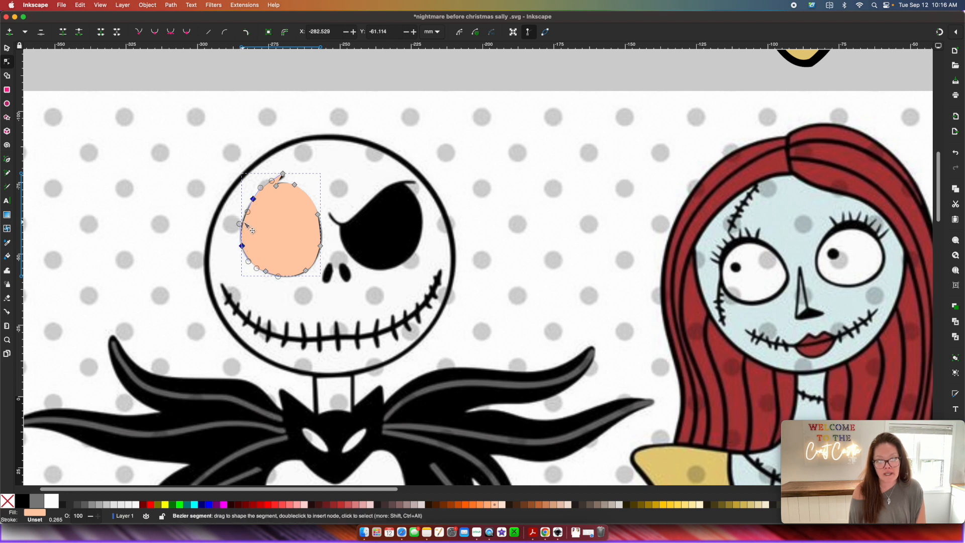
click(10, 32)
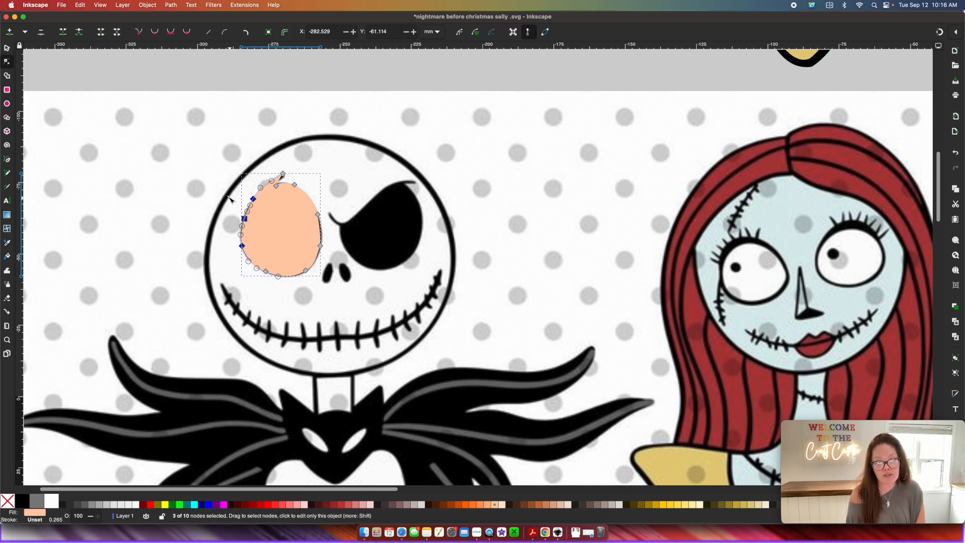
key(super+z)
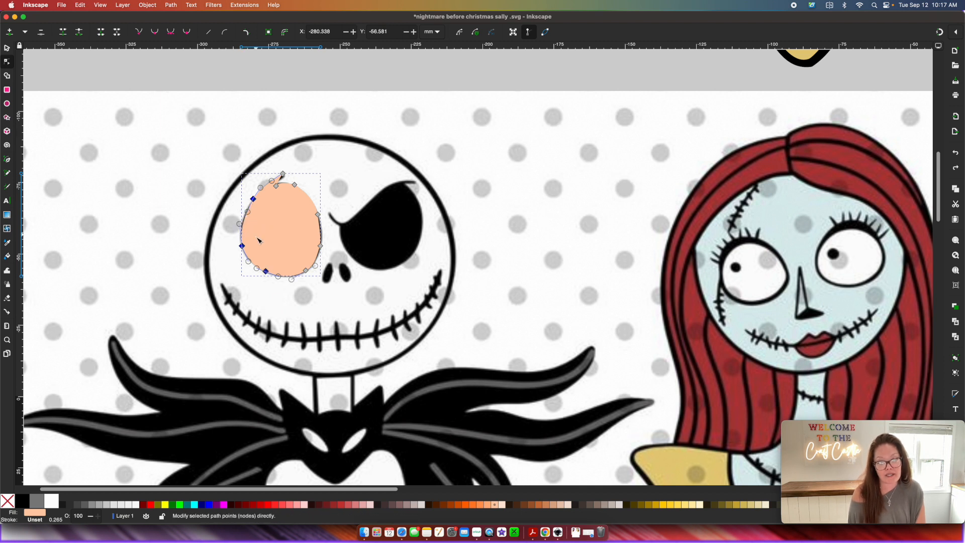
click(221, 183)
click(265, 232)
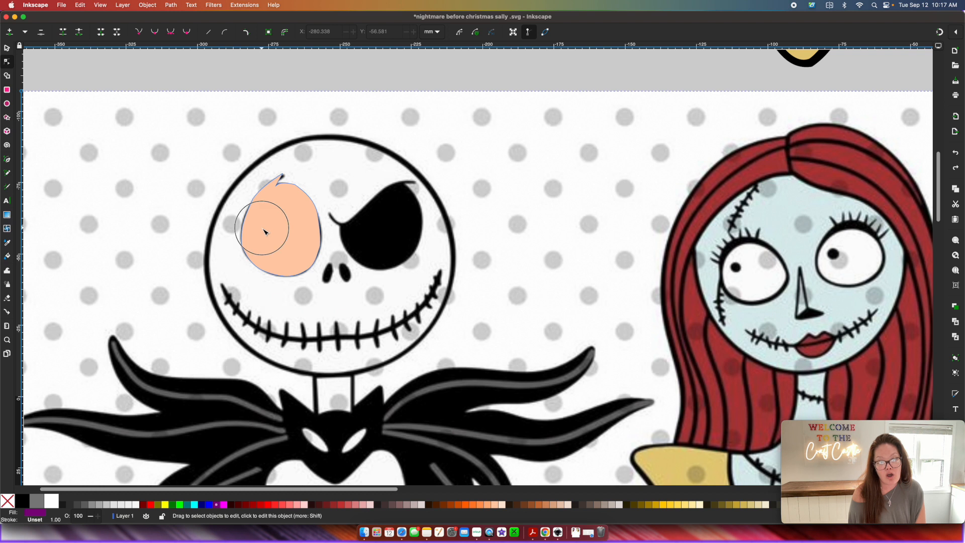
click(242, 246)
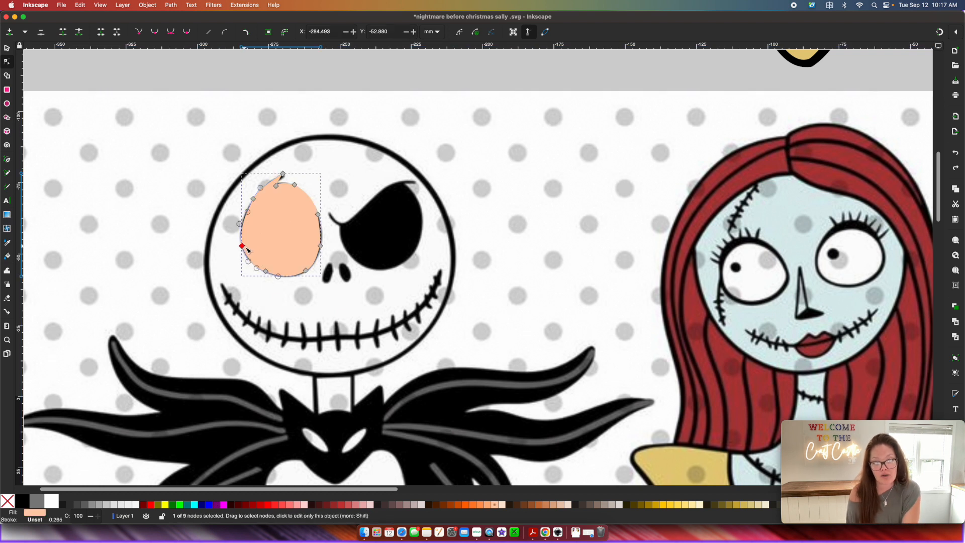
click(255, 99)
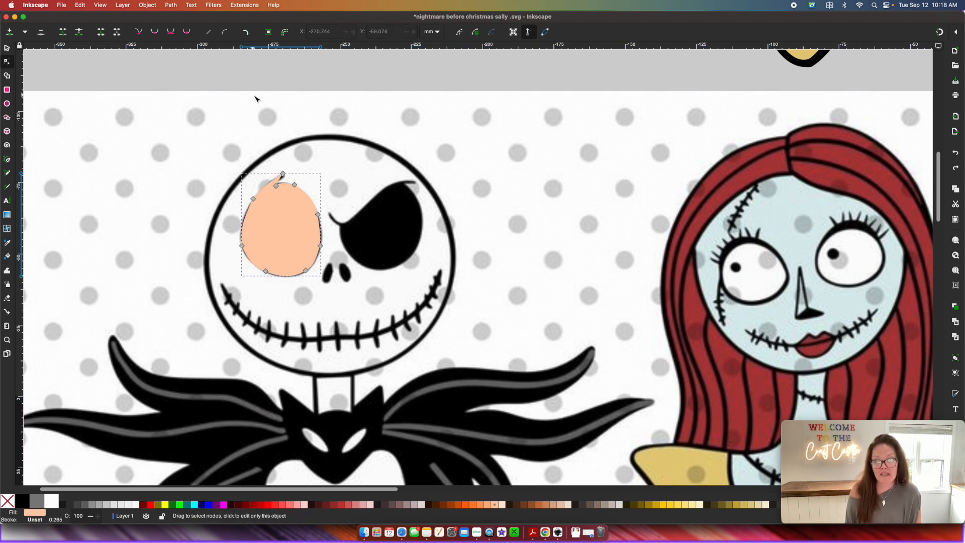
click(256, 97)
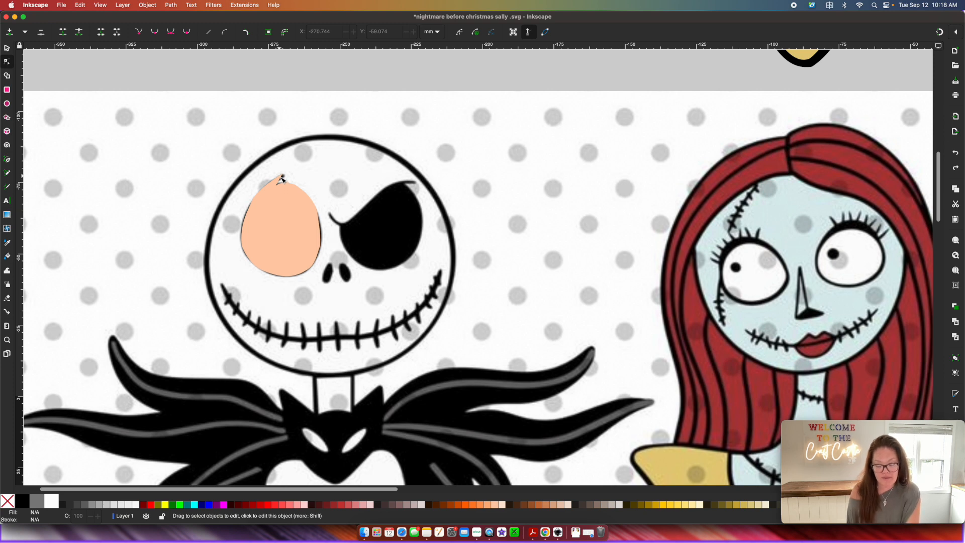
Step: Curve the short segments at the left eye's pointed brow tip to match the notch in the reference image
ctrl+scroll(281, 179, up, 2)
scroll(216, 216, up, 2)
click(247, 301)
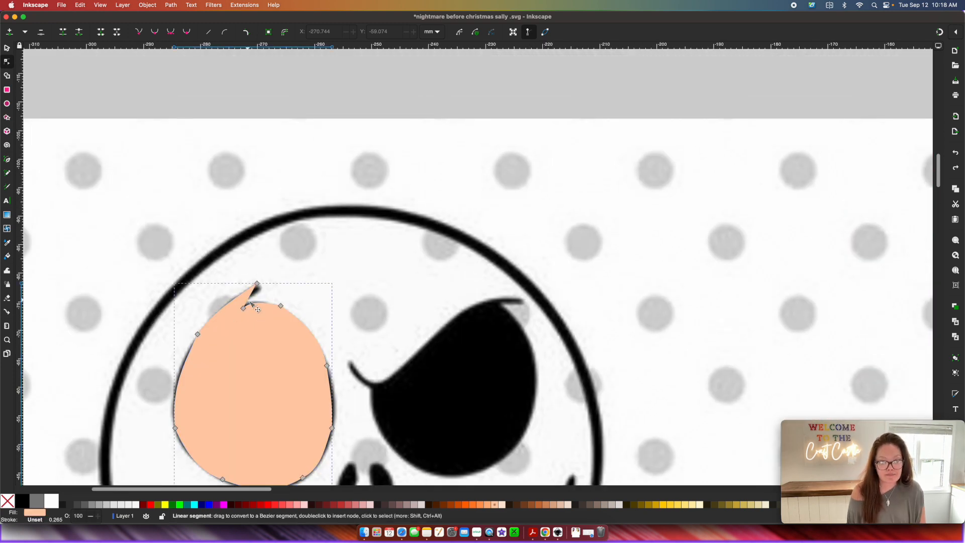
scroll(216, 271, down, 3)
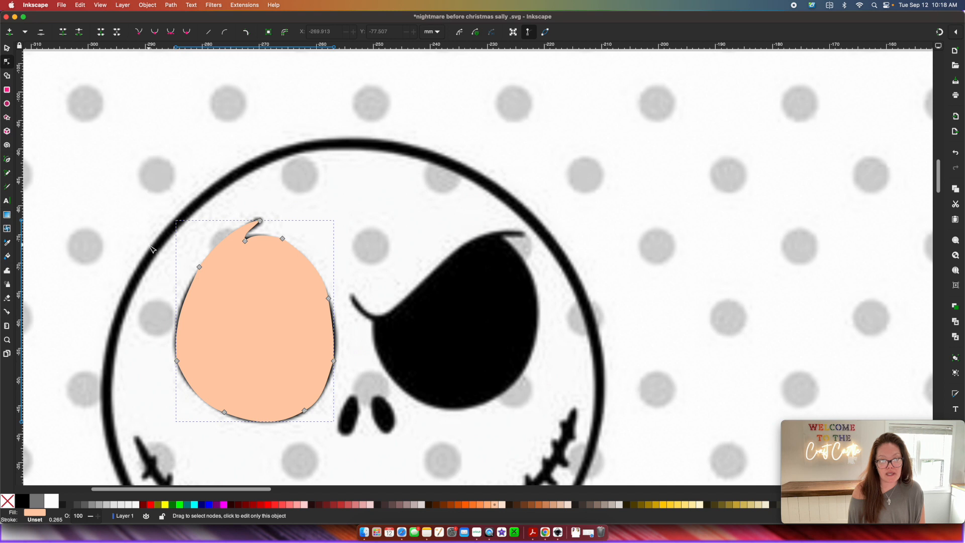
Step: Make the seven nodes around the left eye's rounded outline auto-smooth, leaving out the two brow tip nodes
click(283, 239)
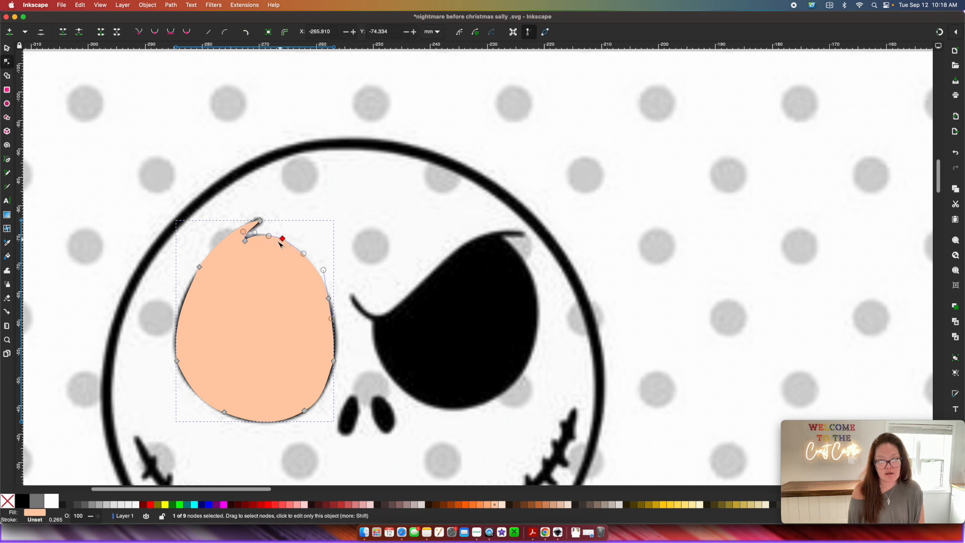
drag(164, 261, 371, 438)
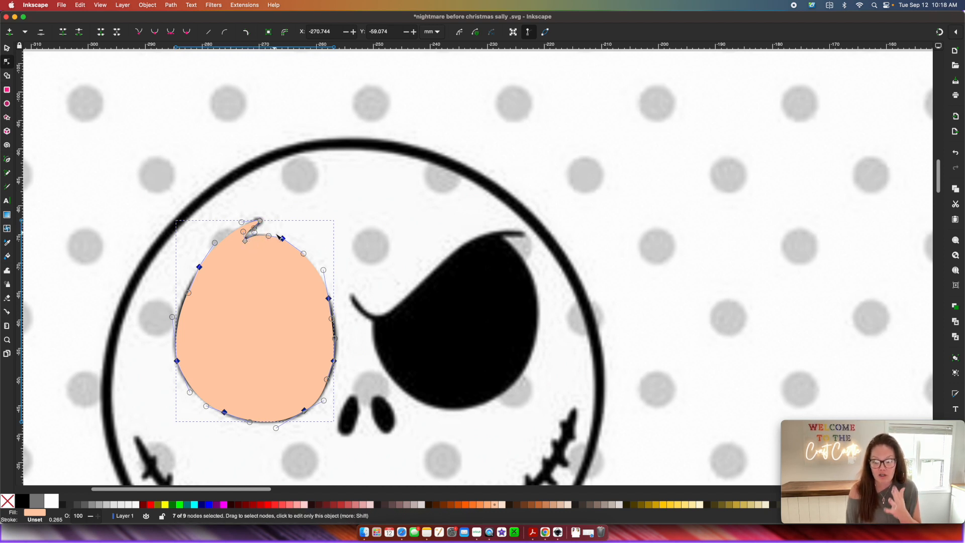
click(186, 32)
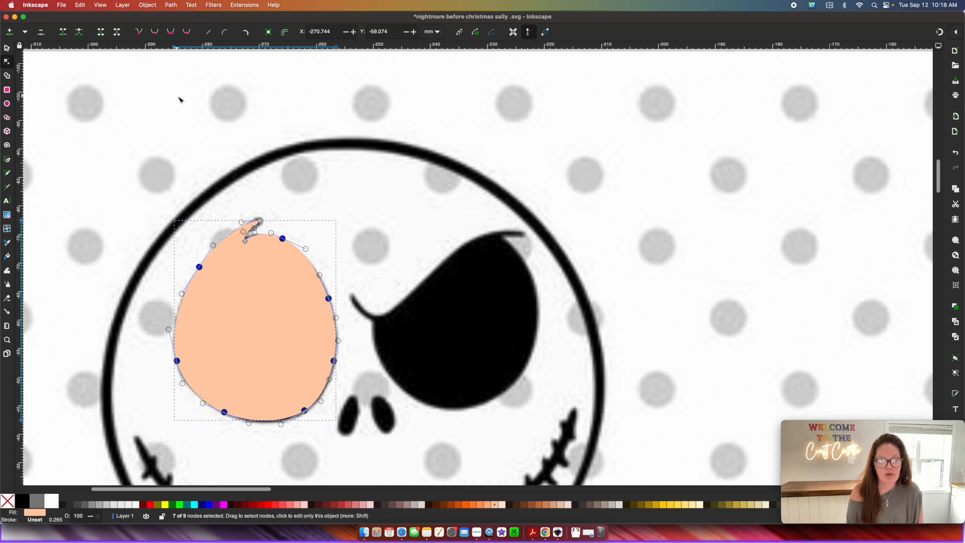
click(179, 99)
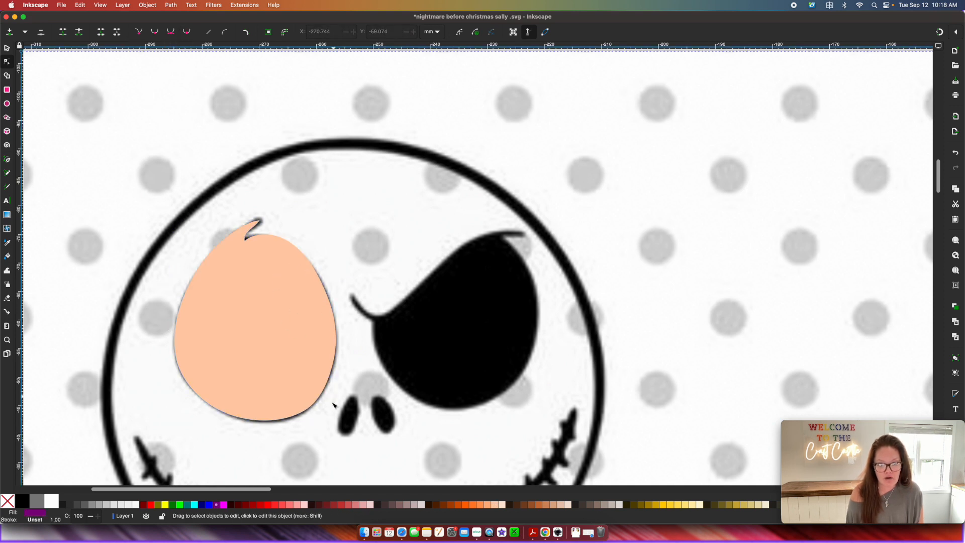
Step: Nudge the left eye path's lower and upper nodes so its outline matches the black eye underneath
click(231, 270)
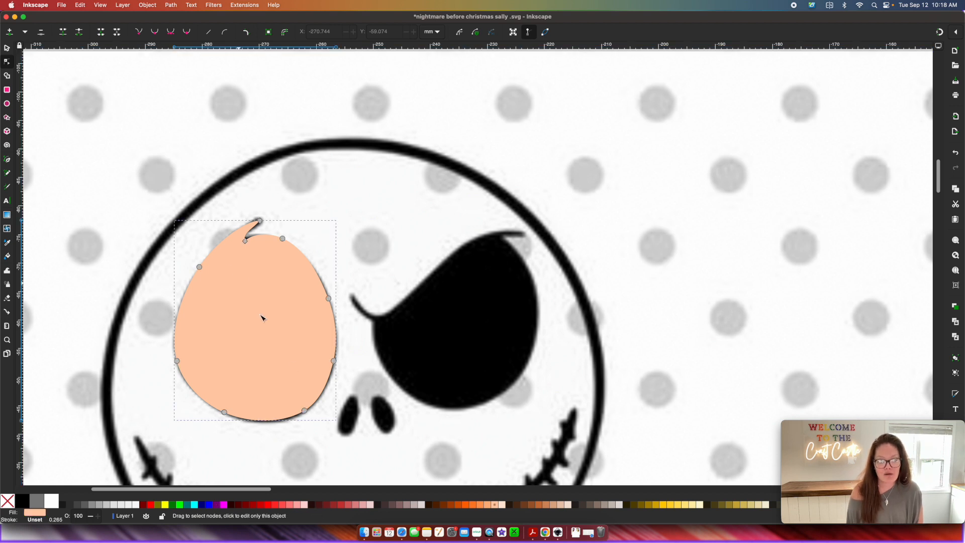
drag(305, 410, 304, 412)
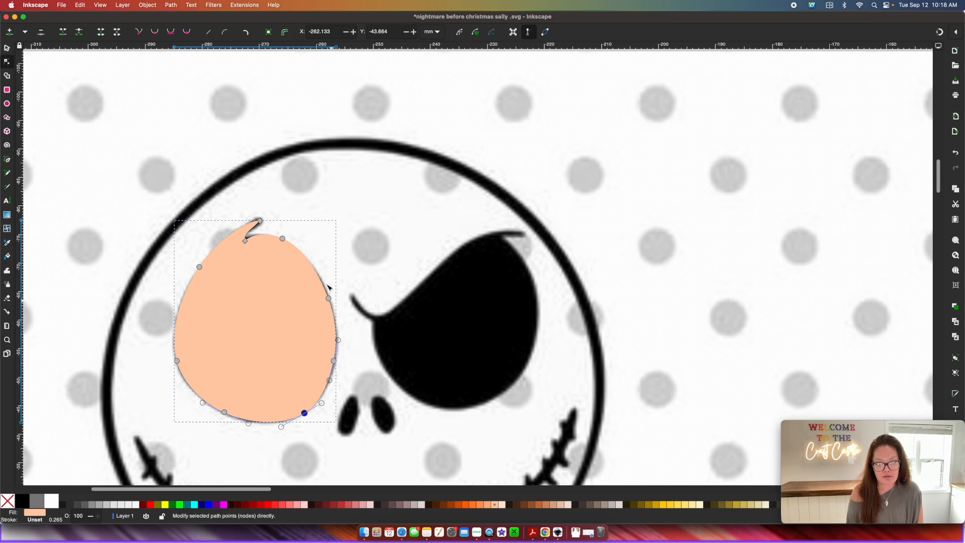
drag(283, 239, 284, 243)
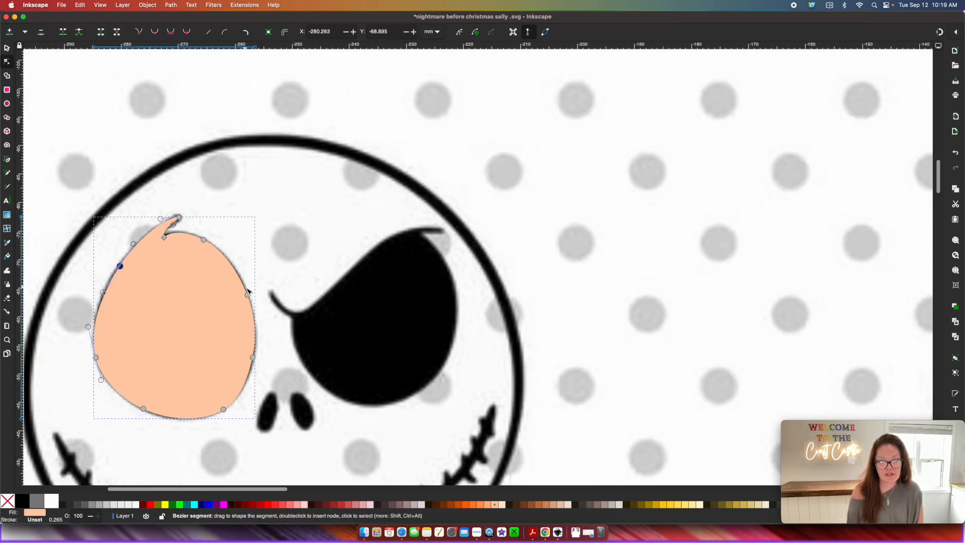
Step: Start a Pen path along the right eye's upper edge, with straight segments from the inner brow tip to the outer brow tip
scroll(247, 291, right, 2)
scroll(247, 291, down, 2)
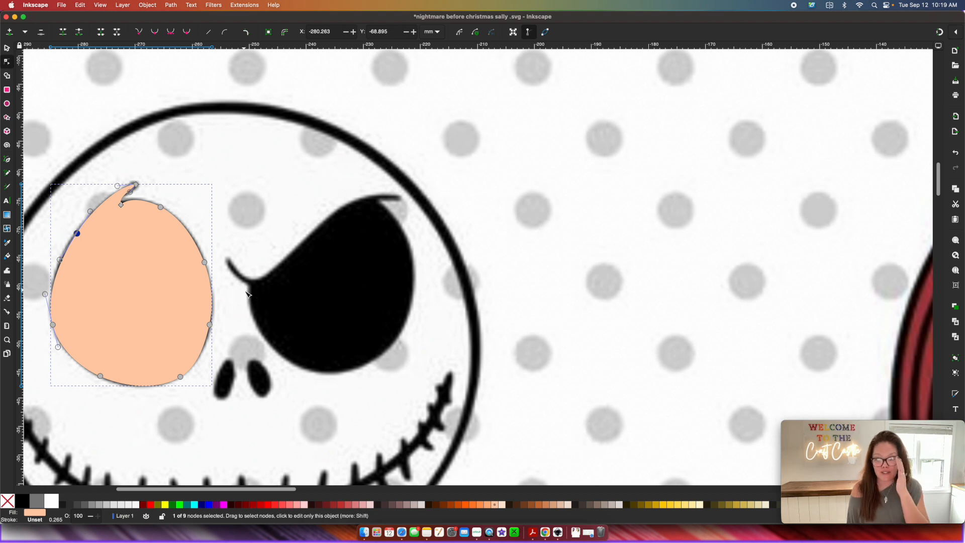
scroll(245, 289, right, 1)
scroll(246, 289, down, 1)
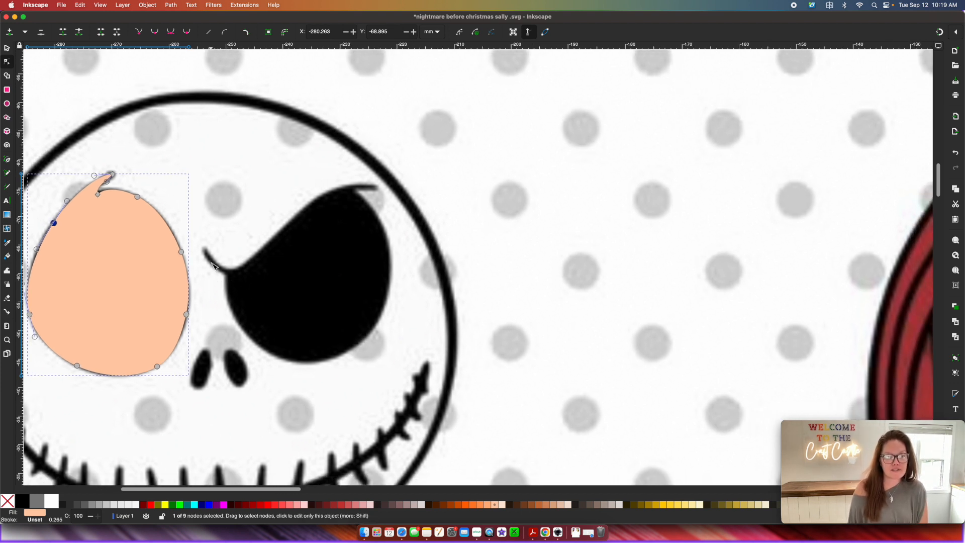
click(7, 161)
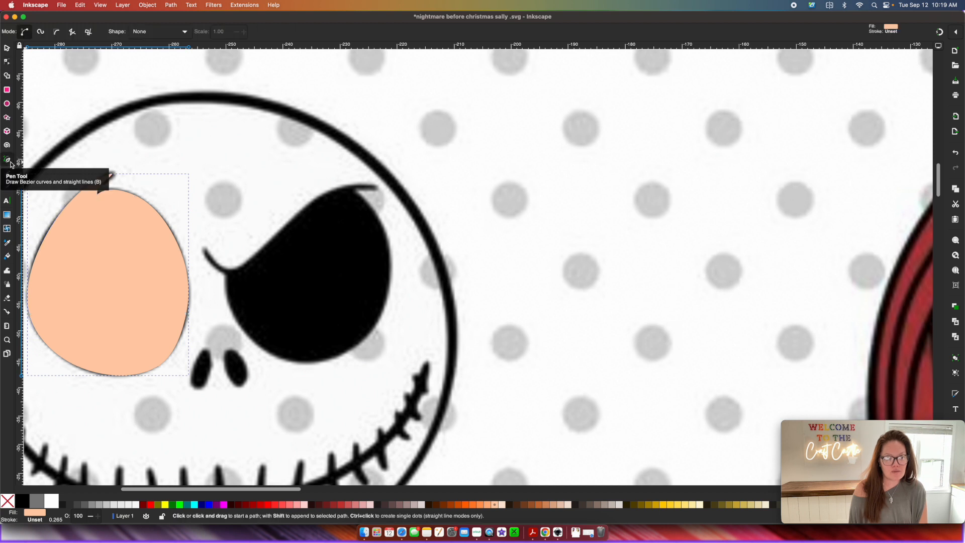
click(205, 247)
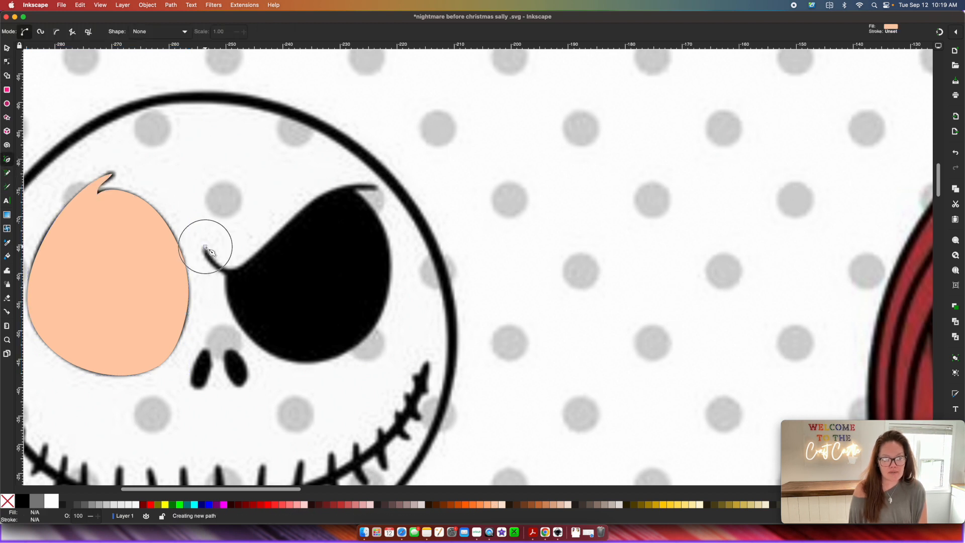
click(228, 269)
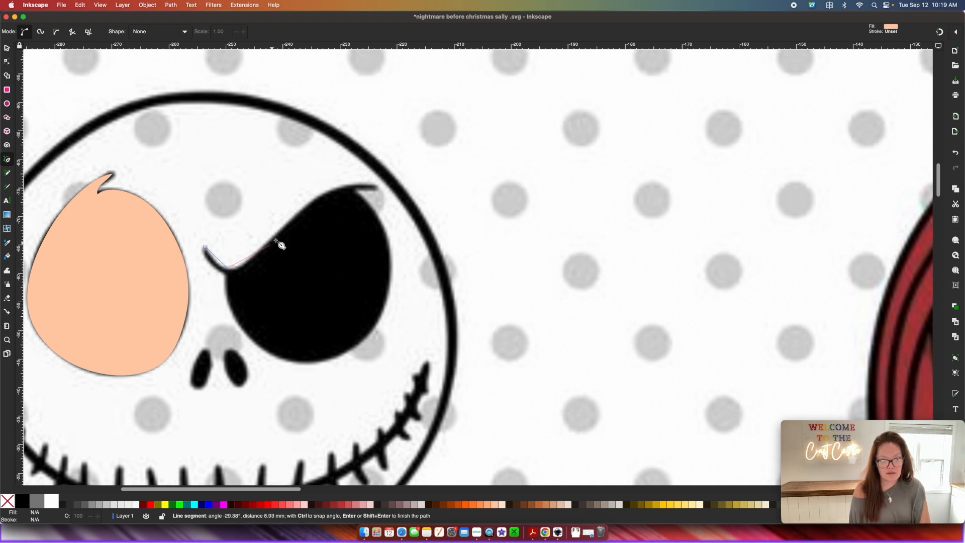
click(328, 194)
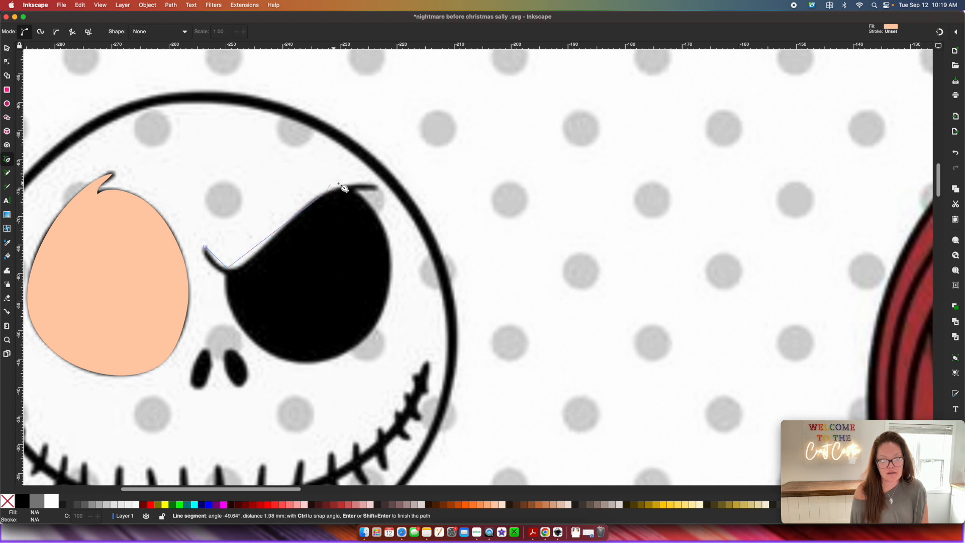
click(377, 187)
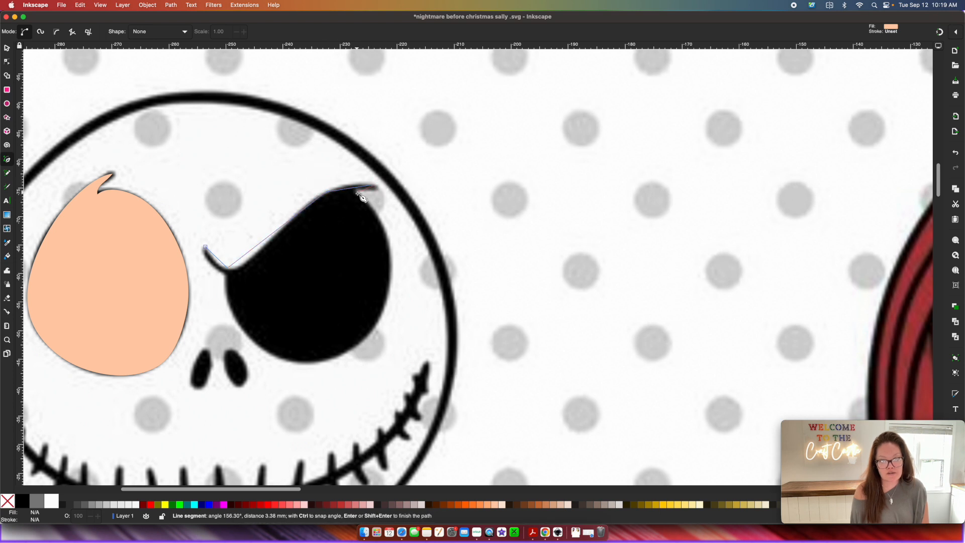
Step: Continue the path with straight segments around the right eye's outer, lower and inner edges, and close it at the inner brow tip
click(356, 191)
click(388, 240)
click(389, 276)
click(371, 333)
click(307, 361)
click(250, 335)
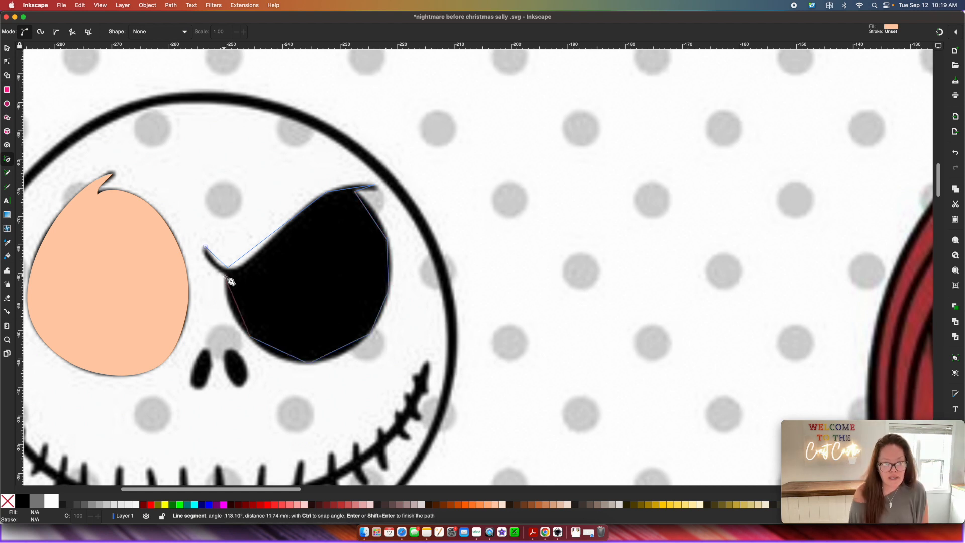
click(227, 273)
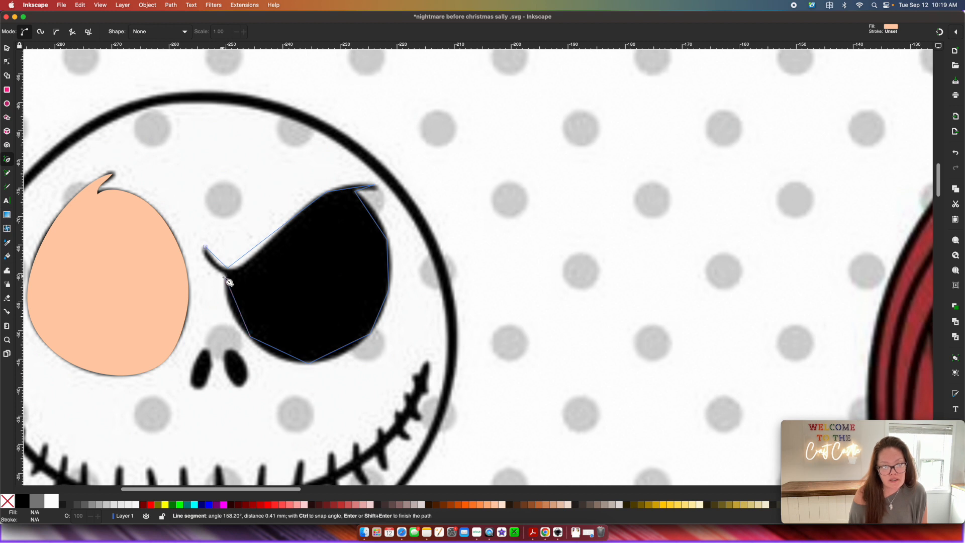
click(206, 248)
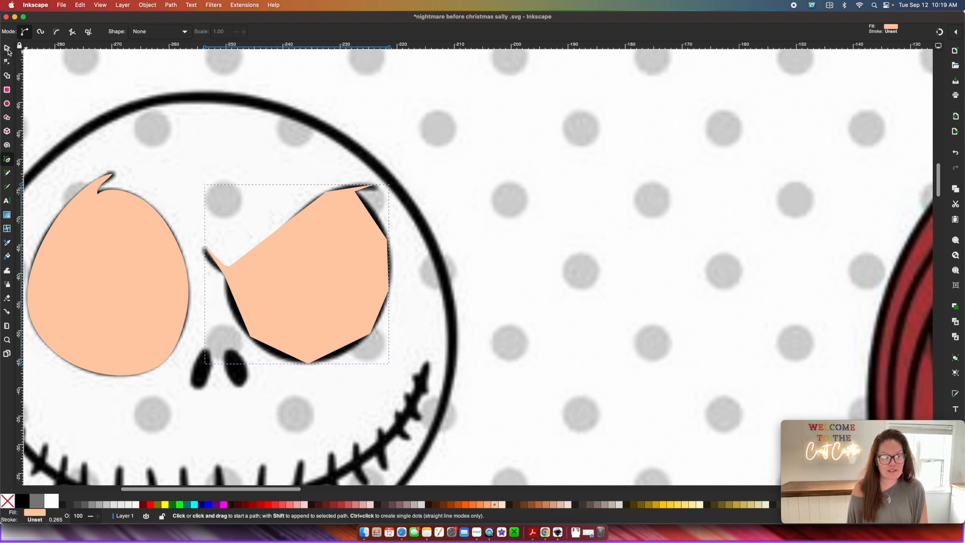
Step: Bend the right eye path's straight segments into curves that follow the black eye and both brow tips underneath
click(8, 61)
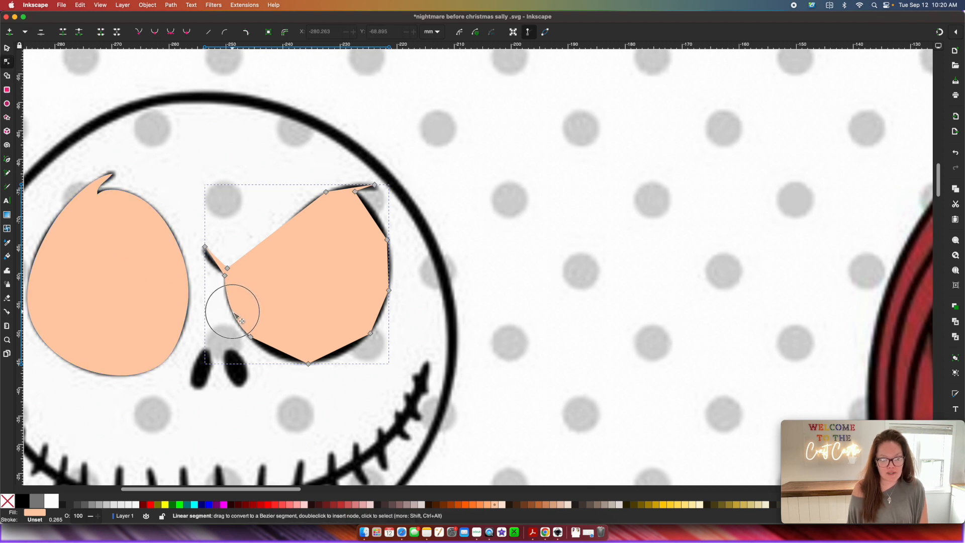
drag(215, 263, 216, 262)
mouse_move(275, 231)
mouse_down()
mouse_move(283, 237)
mouse_move(274, 235)
mouse_up()
drag(351, 188, 377, 189)
drag(371, 216, 376, 212)
drag(388, 264, 392, 265)
drag(339, 348, 342, 355)
click(297, 135)
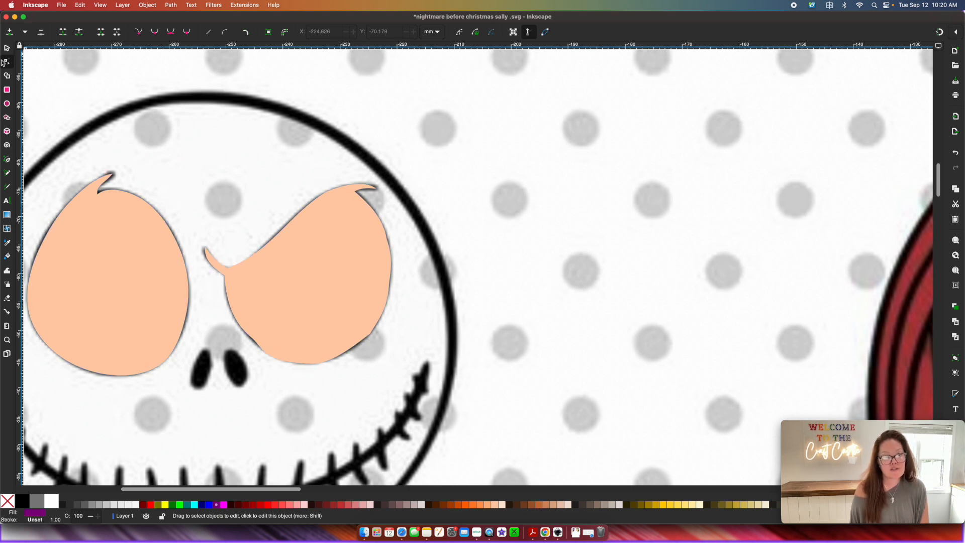
Step: Make seven nodes around the right eye's outline auto-smooth, leaving out both brow tips, the outer notch and the inner brow dip
click(312, 263)
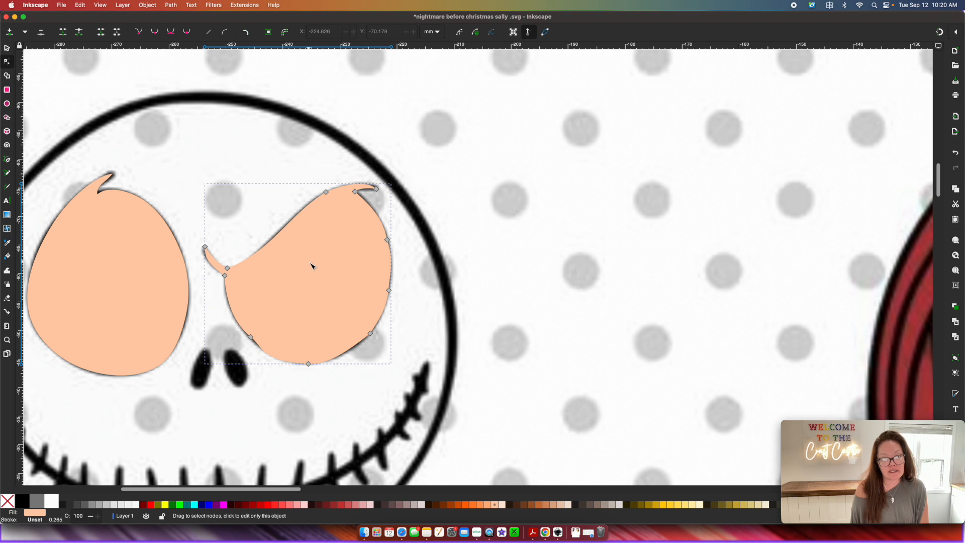
click(226, 276)
shift+click(252, 336)
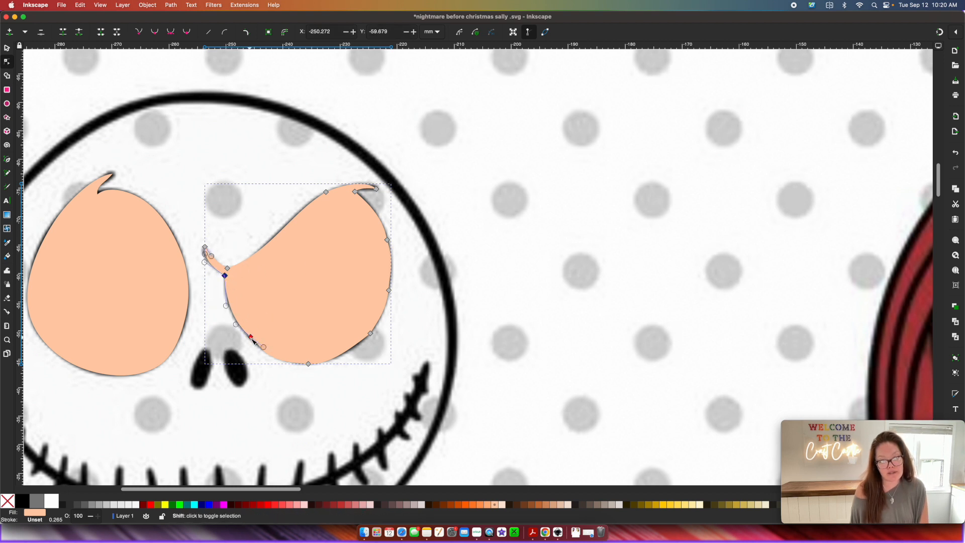
shift+click(309, 364)
shift+click(371, 334)
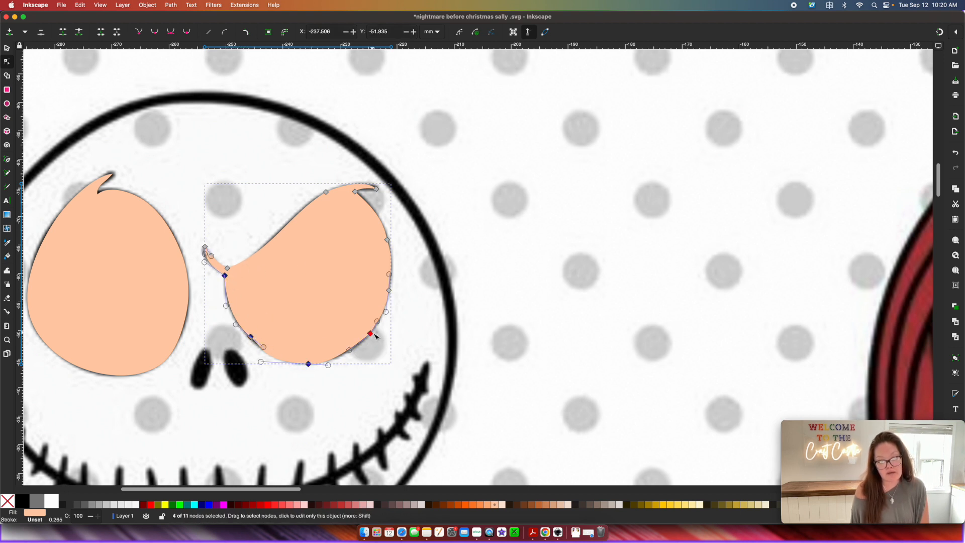
shift+click(390, 291)
shift+click(387, 240)
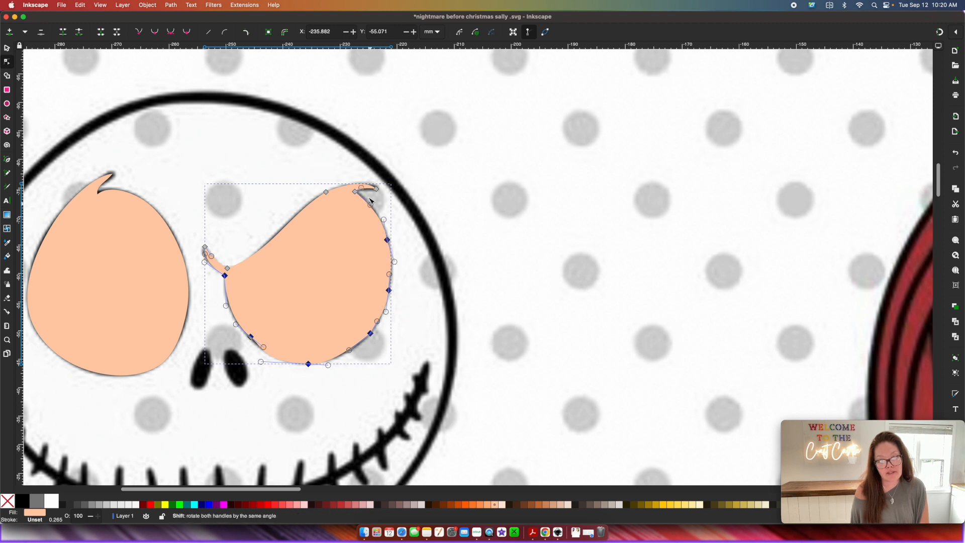
shift+click(325, 191)
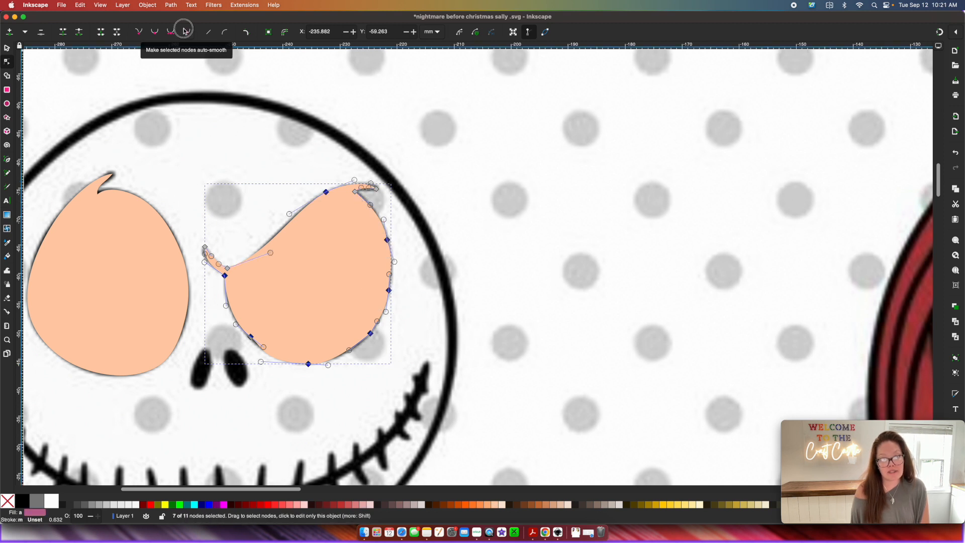
click(185, 32)
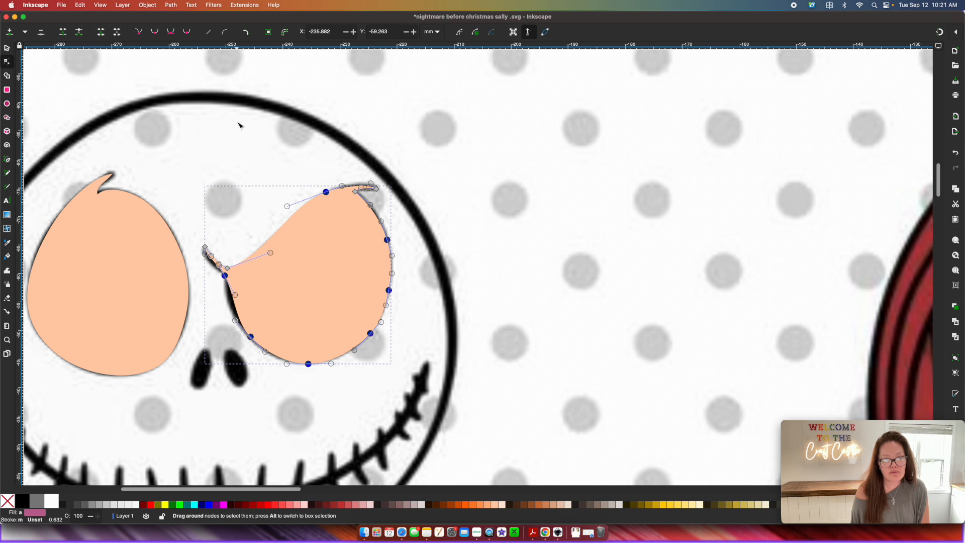
key(Escape)
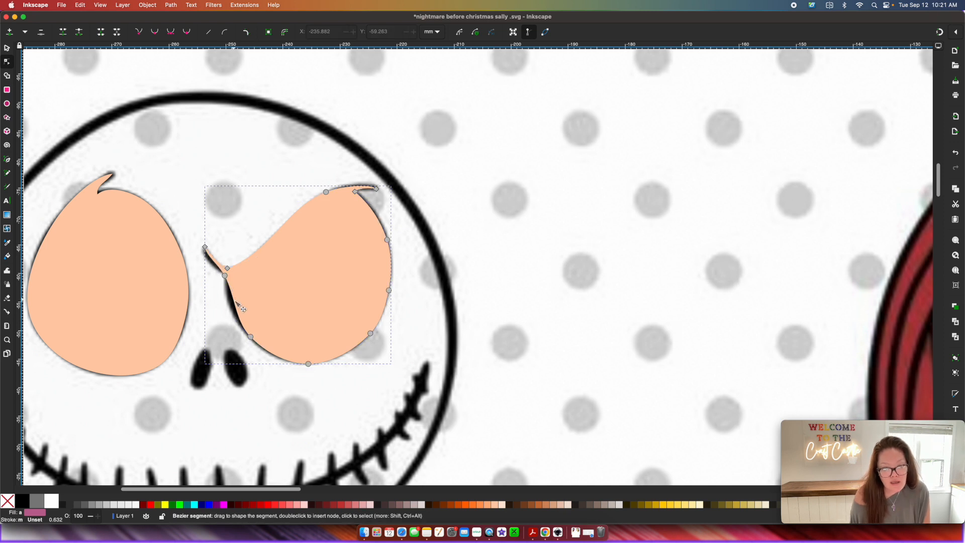
Step: Reshape the right eye's inner side and the underside of its inner brow tip to cover the exposed black edge
click(236, 304)
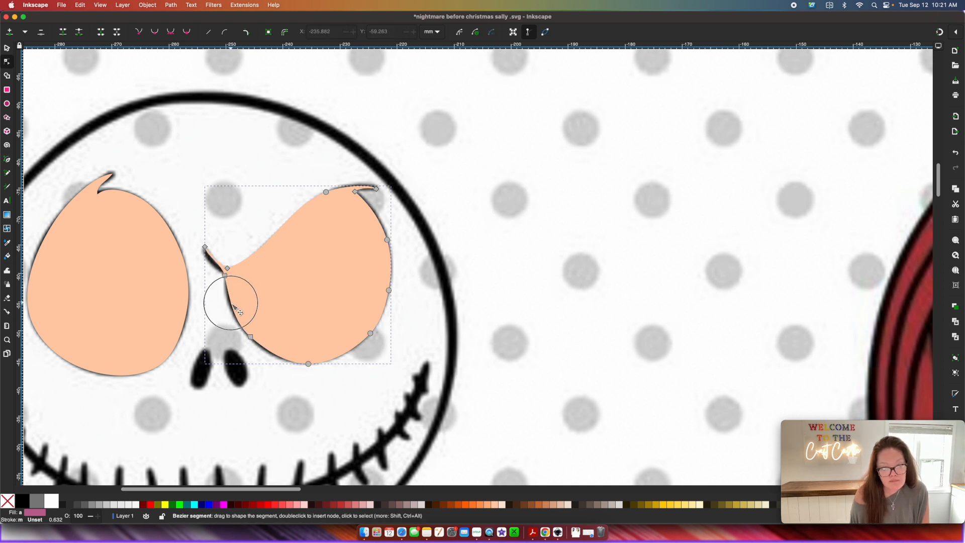
click(216, 267)
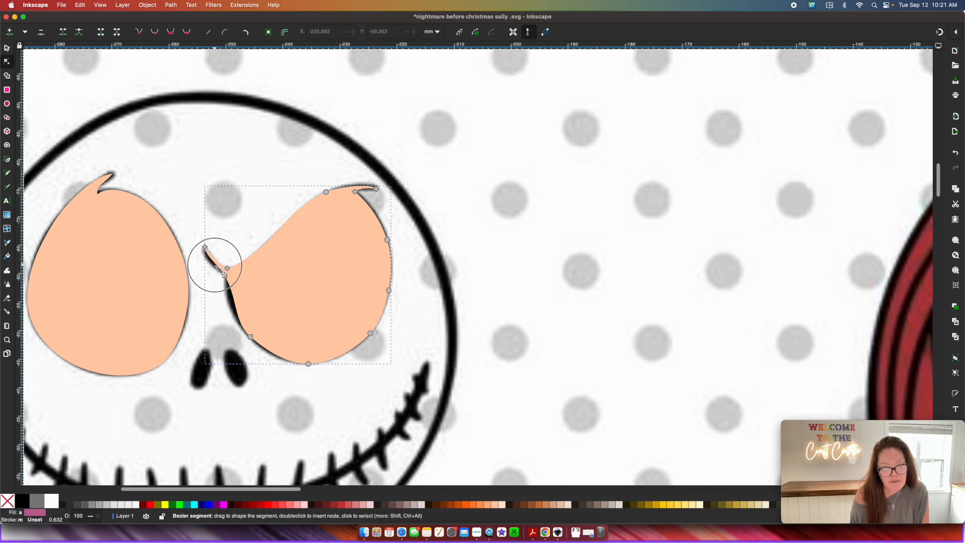
click(225, 276)
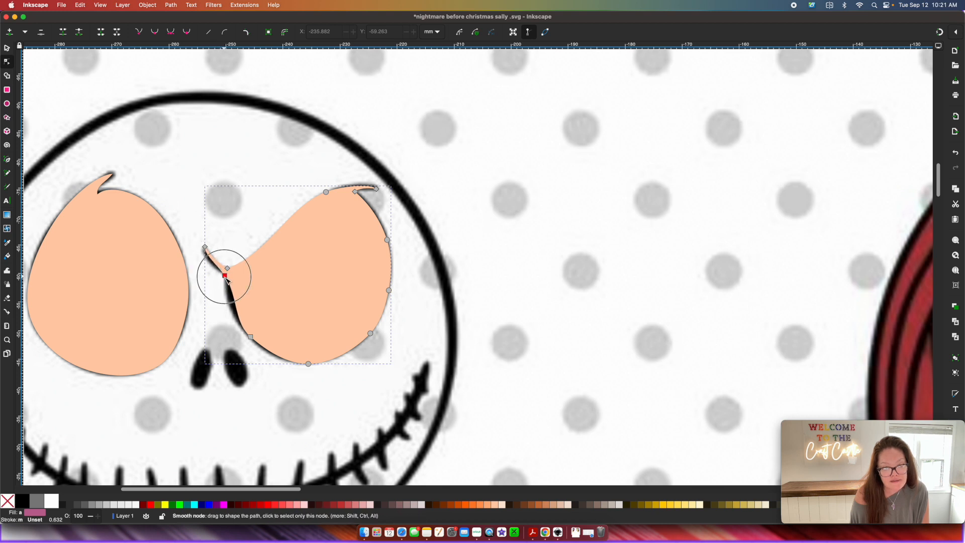
click(216, 258)
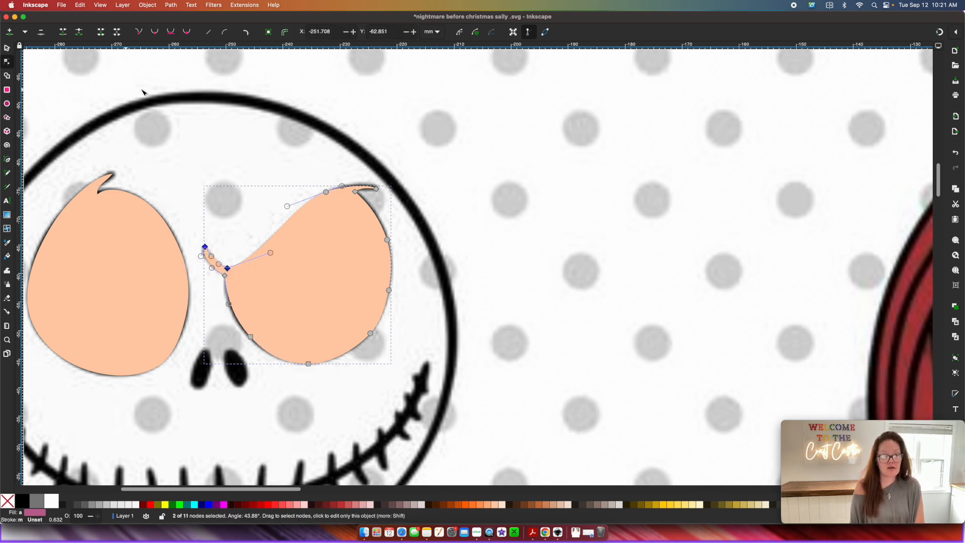
click(10, 50)
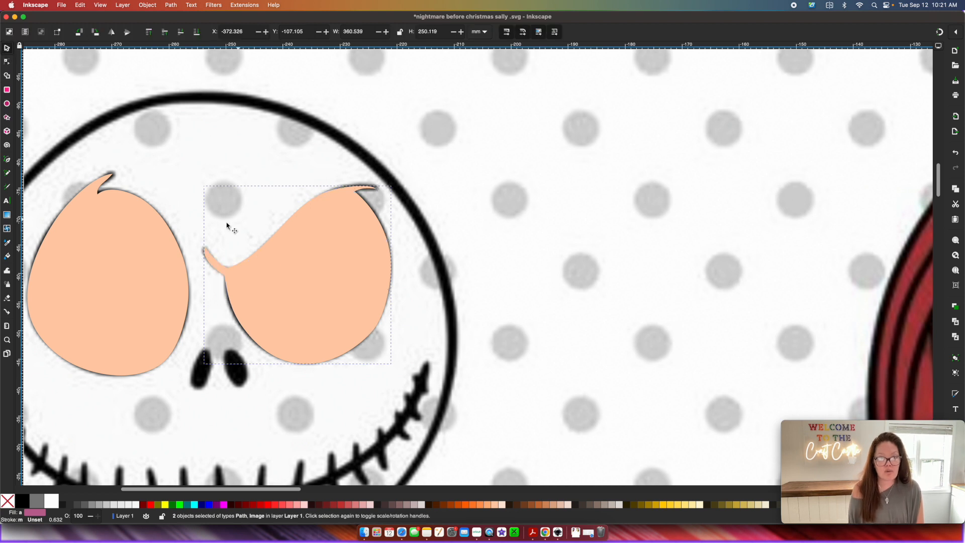
Step: Trace the left and right nostrils as two closed freehand shapes with the Pencil tool
scroll(360, 269, left, 5)
scroll(360, 269, down, 2)
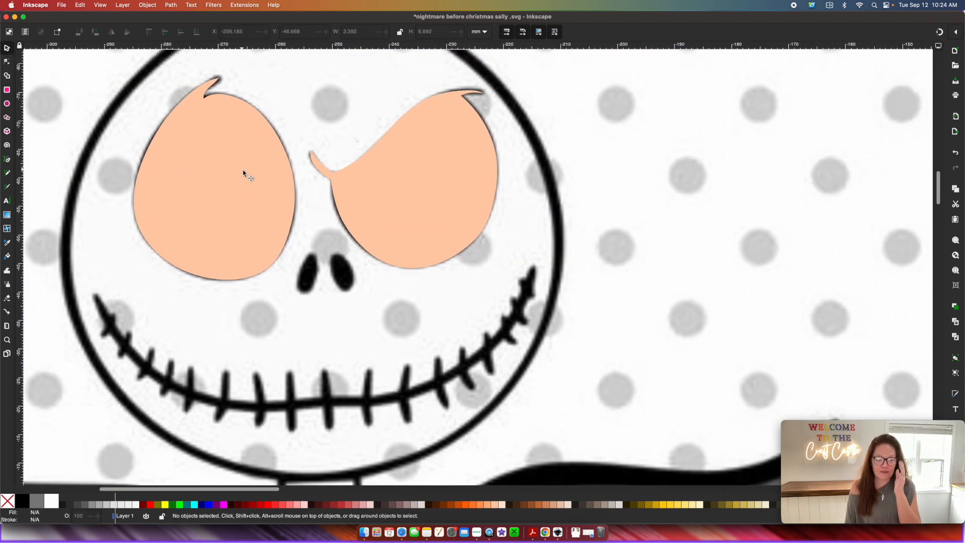
click(8, 174)
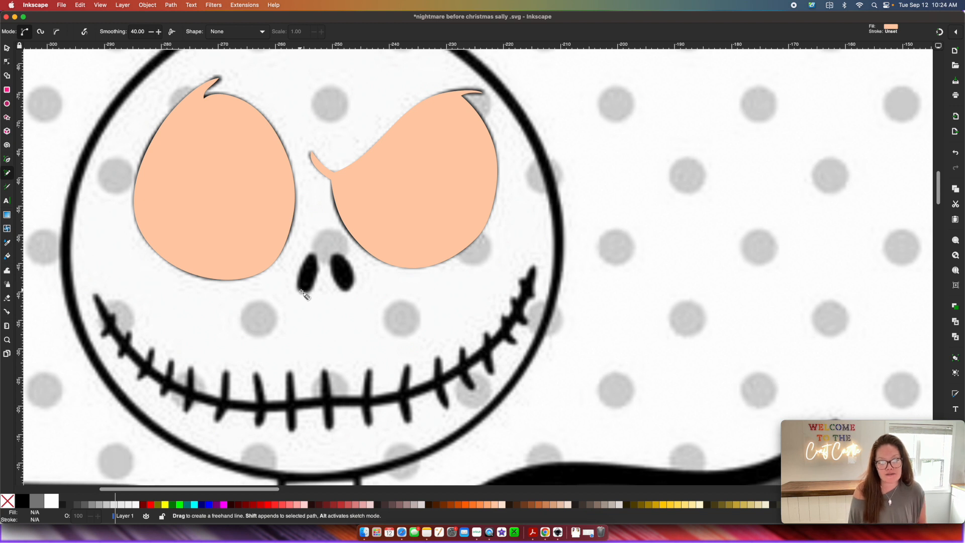
mouse_move(301, 295)
mouse_down()
mouse_move(300, 275)
mouse_move(318, 258)
mouse_move(321, 282)
mouse_move(301, 292)
mouse_up()
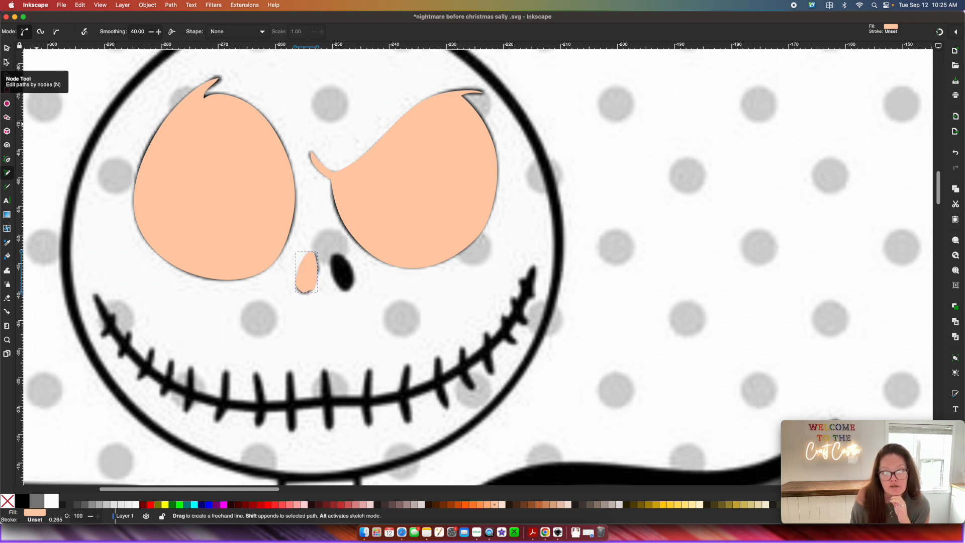
click(6, 62)
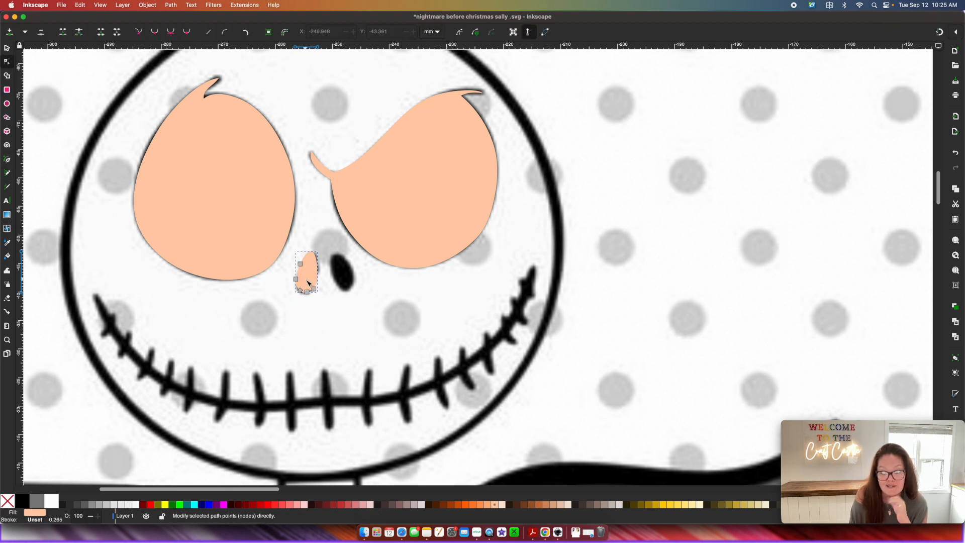
click(10, 175)
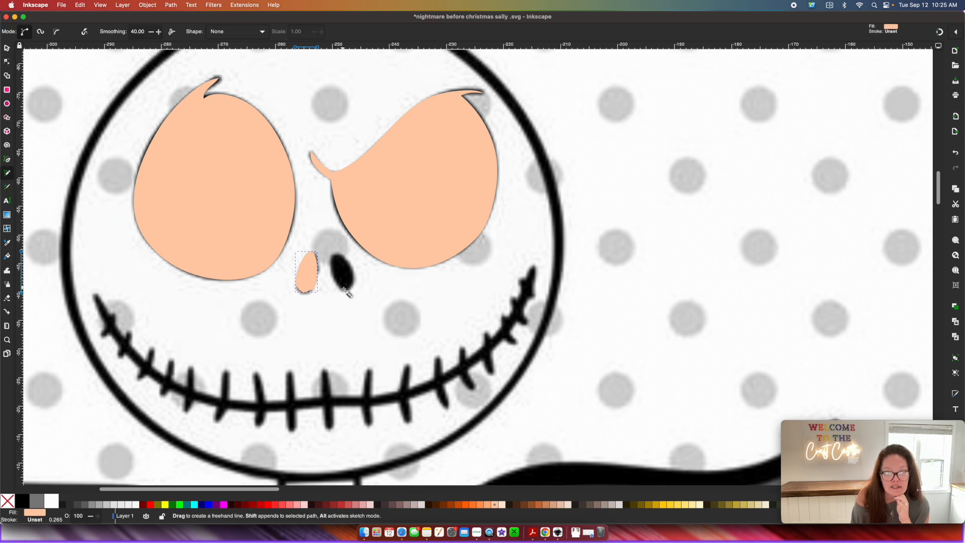
mouse_move(347, 293)
mouse_down()
mouse_move(333, 259)
mouse_move(345, 257)
mouse_move(348, 287)
mouse_up()
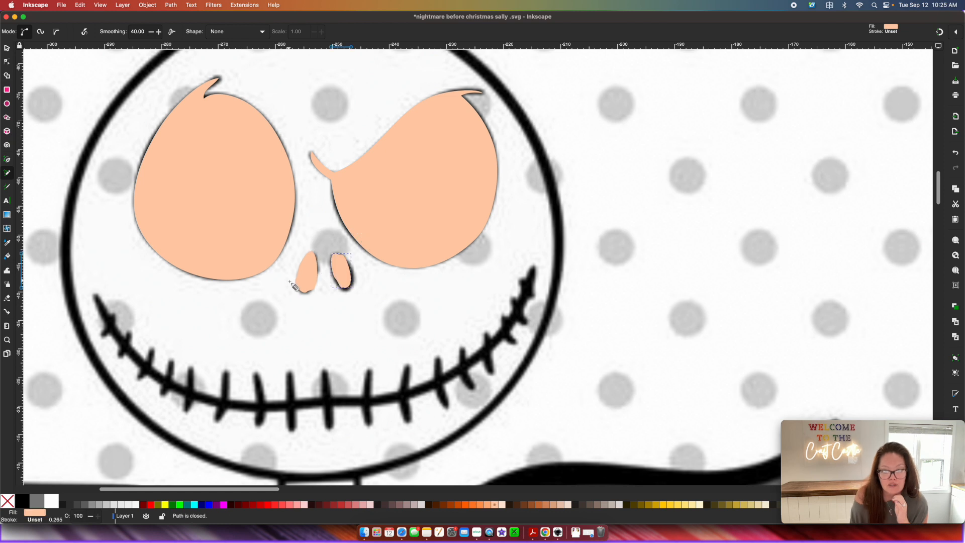
Step: Pull the right nostril's upper outer node and bottom node outward, and adjust its top and lower inner curves to match the black shape
click(7, 48)
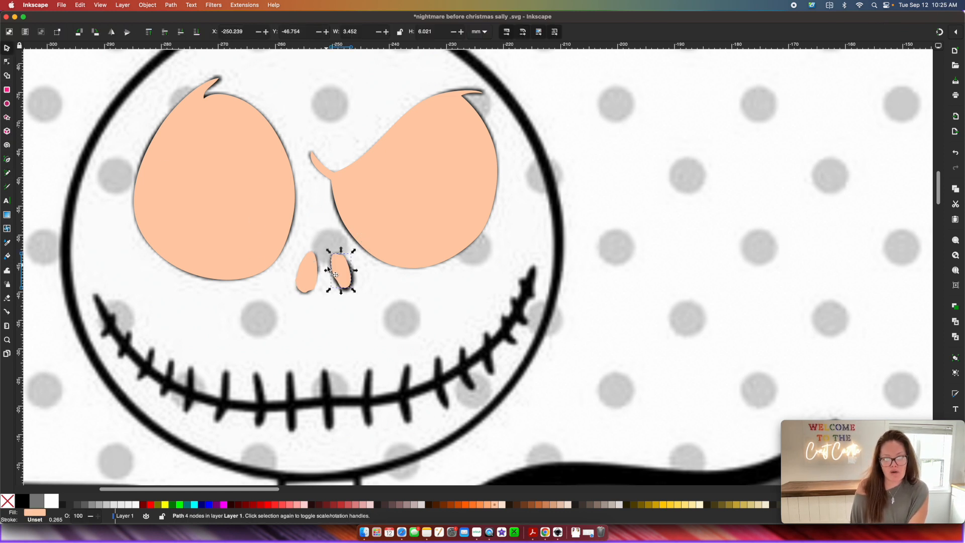
key(plus)
key(plus)
key(plus)
scroll(325, 266, left, 3)
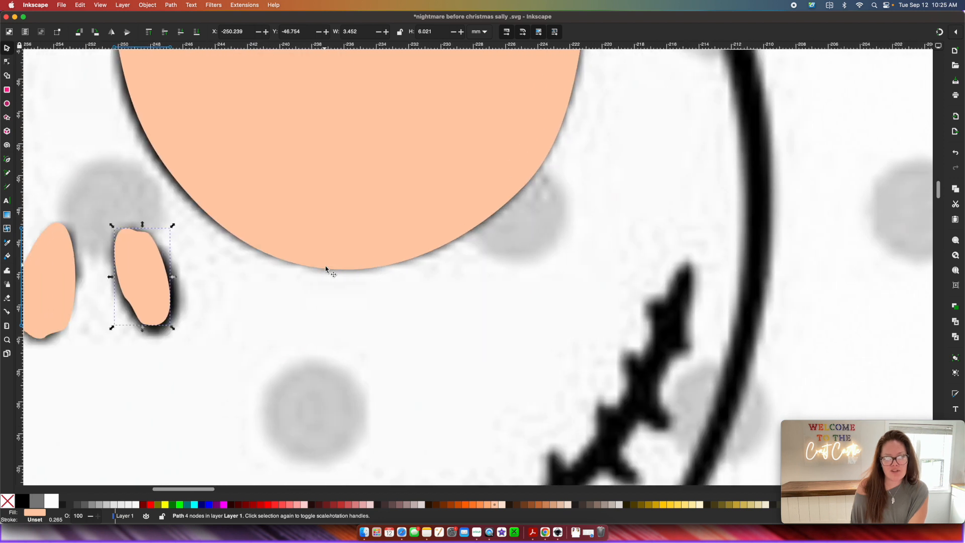
scroll(326, 269, left, 5)
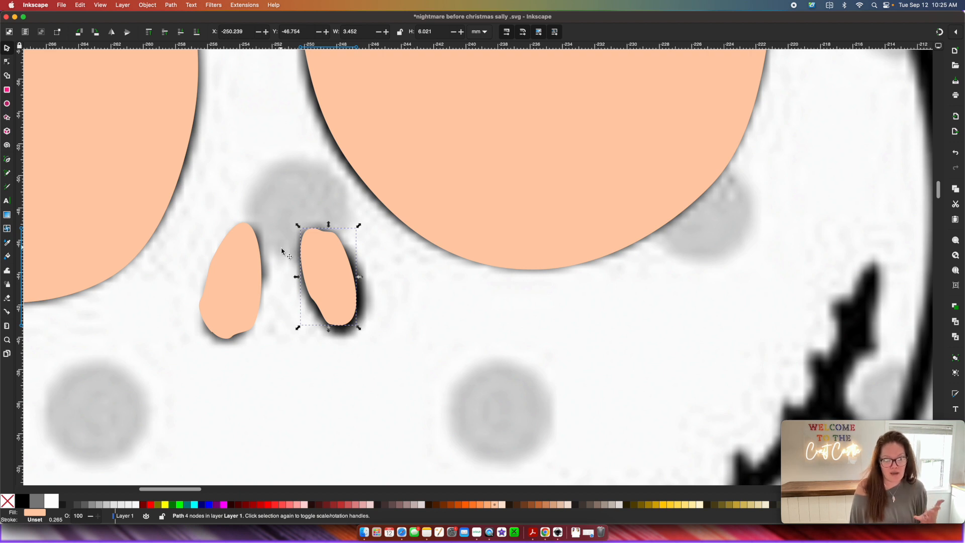
click(7, 63)
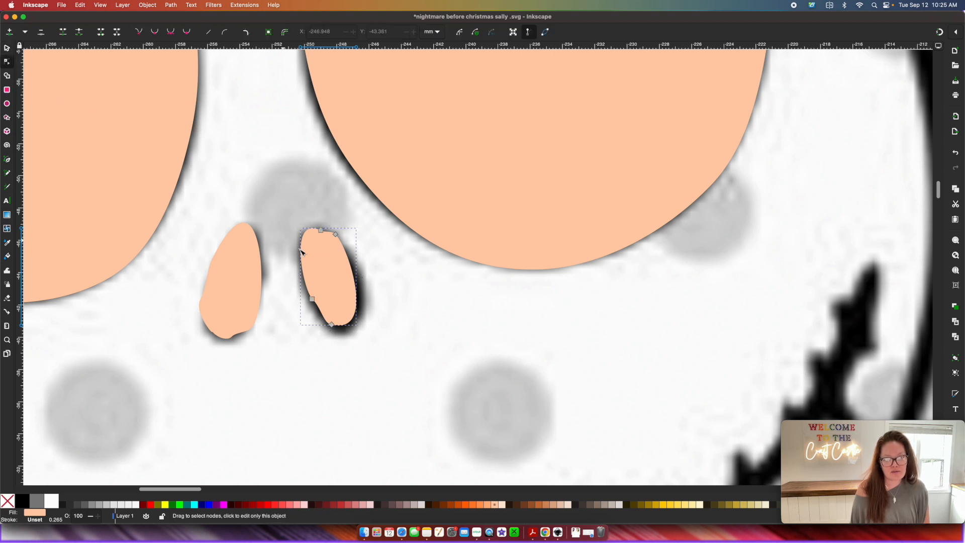
drag(335, 238, 344, 250)
click(311, 301)
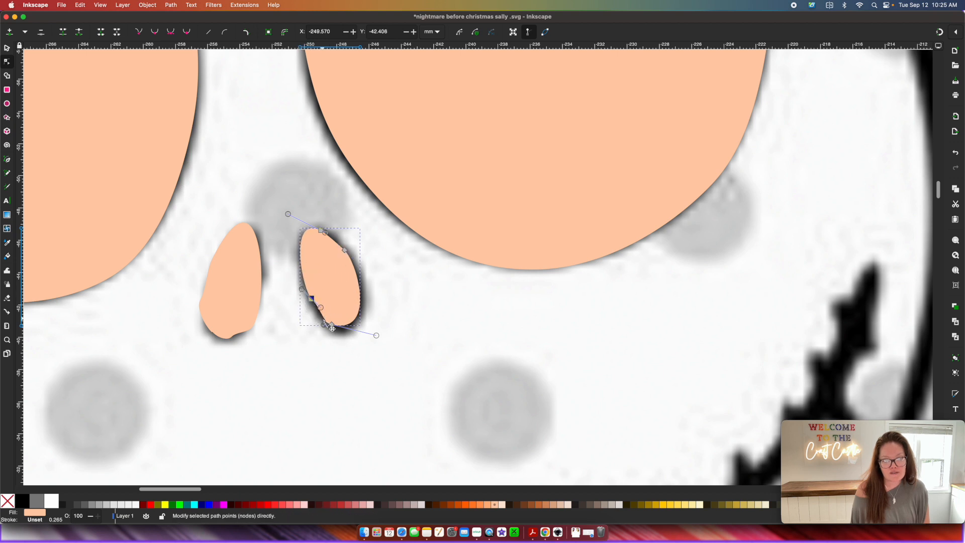
drag(327, 325, 338, 338)
click(318, 318)
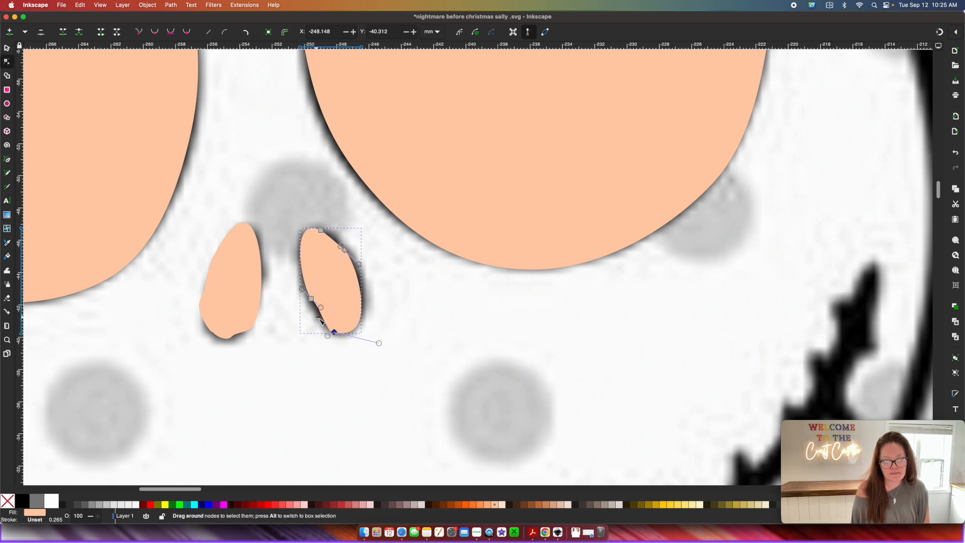
click(320, 231)
Step: Insert a node on the right nostril's inner side between its top and lower inner nodes, and nudge the inner edge into place
click(312, 299)
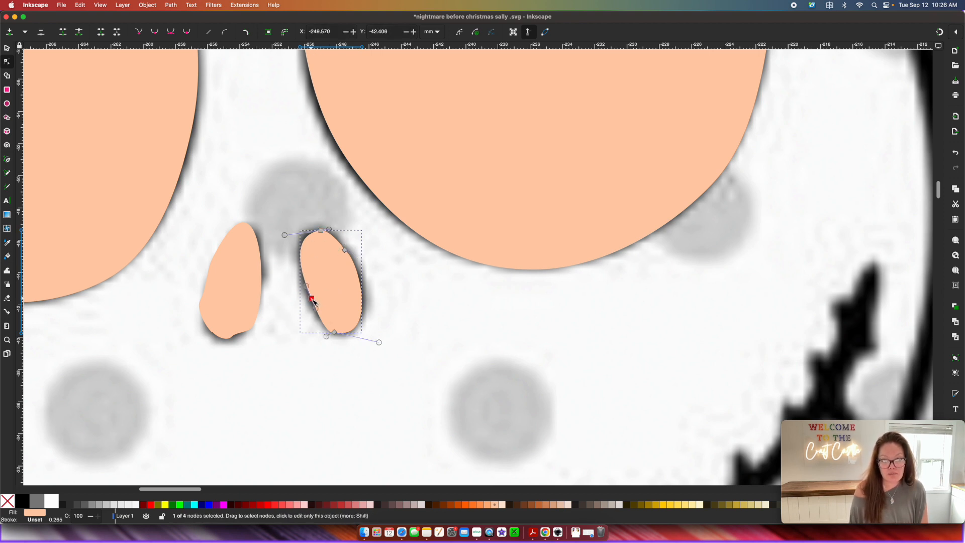
shift+click(321, 231)
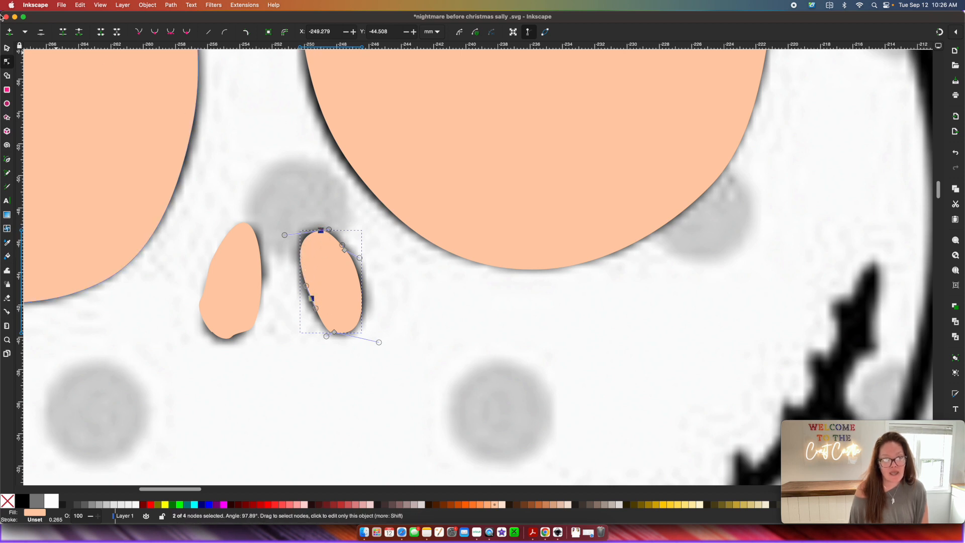
click(10, 32)
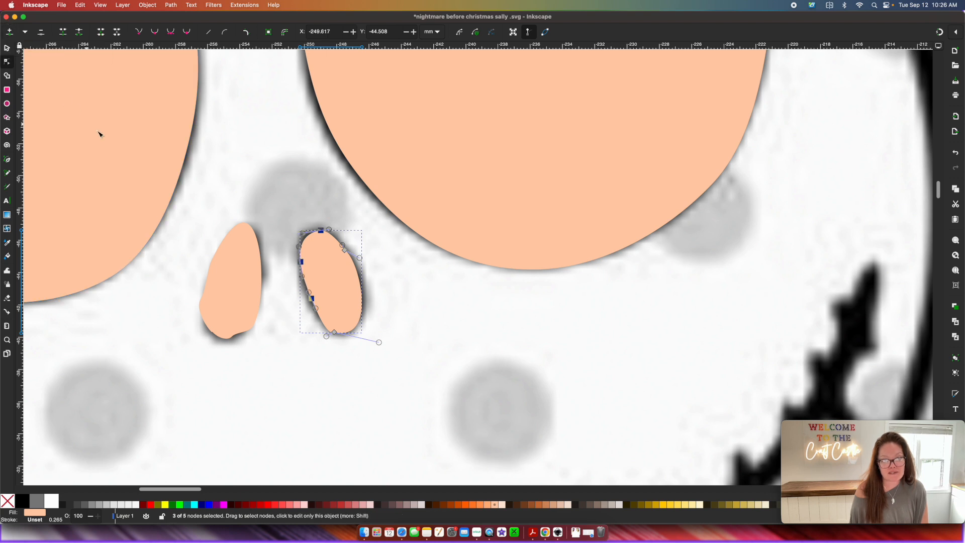
drag(302, 266, 303, 265)
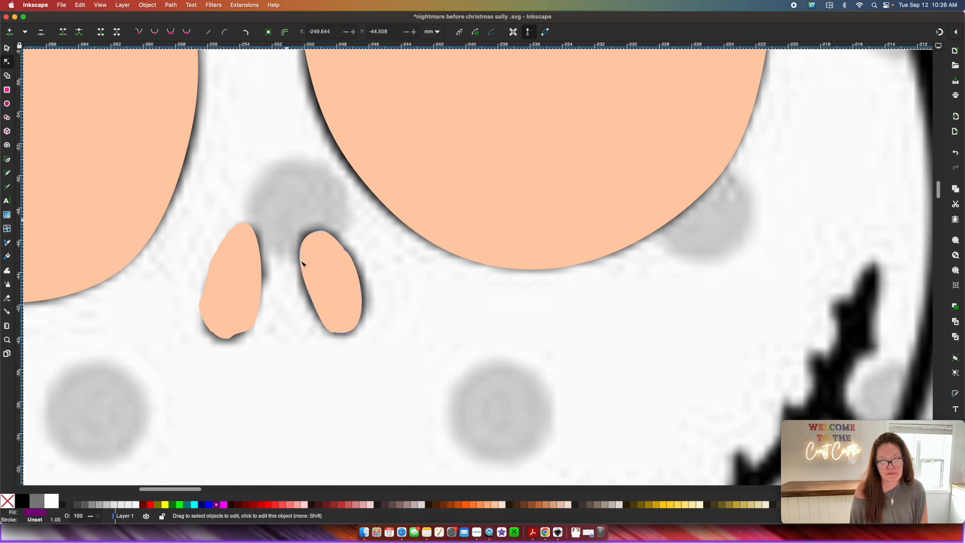
key(shift+1)
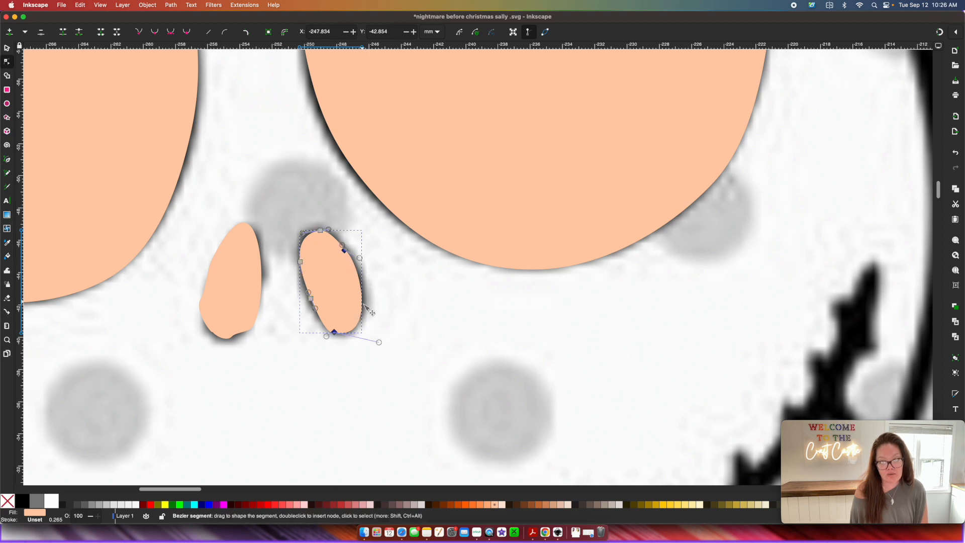
Step: Insert a node on the right nostril's outer side and move it slightly up and outward over the exposed black edge
click(344, 250)
shift+click(334, 332)
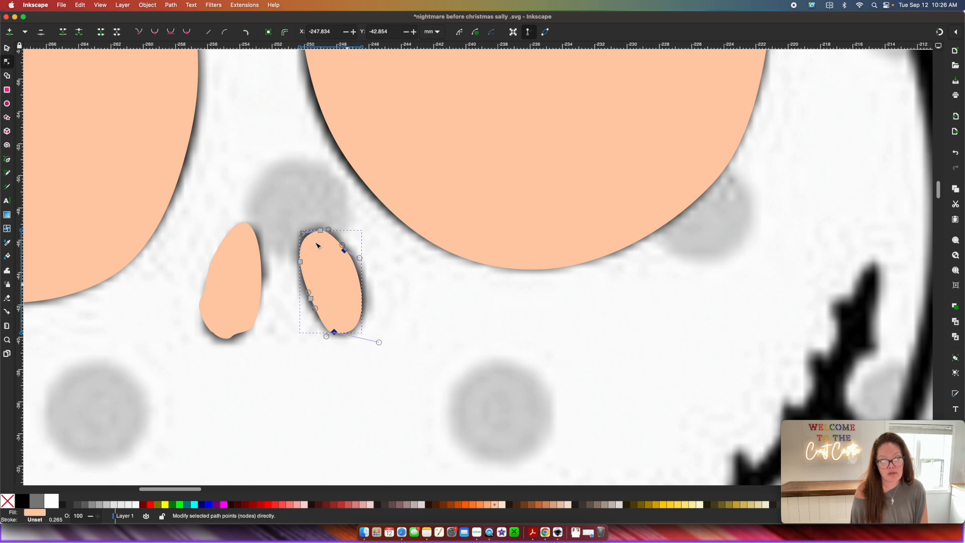
click(9, 33)
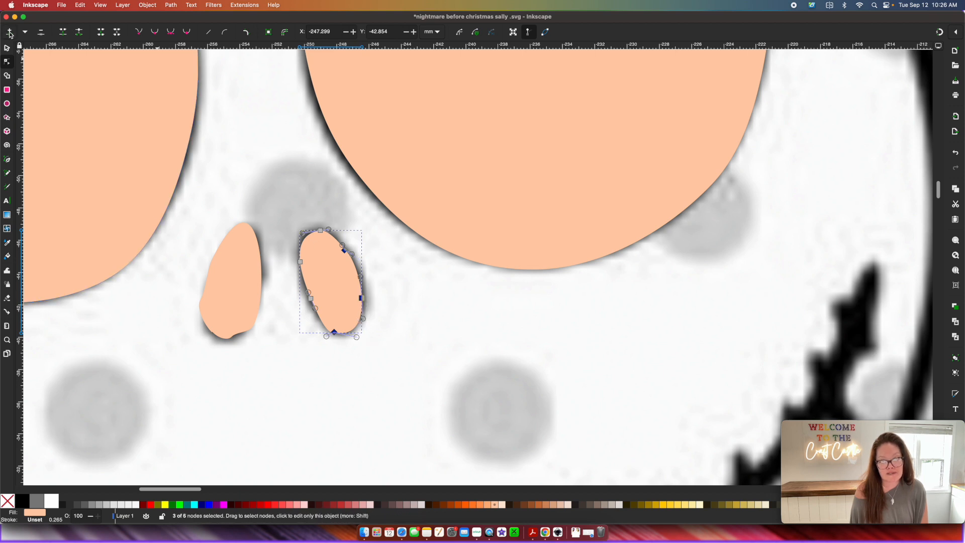
click(387, 304)
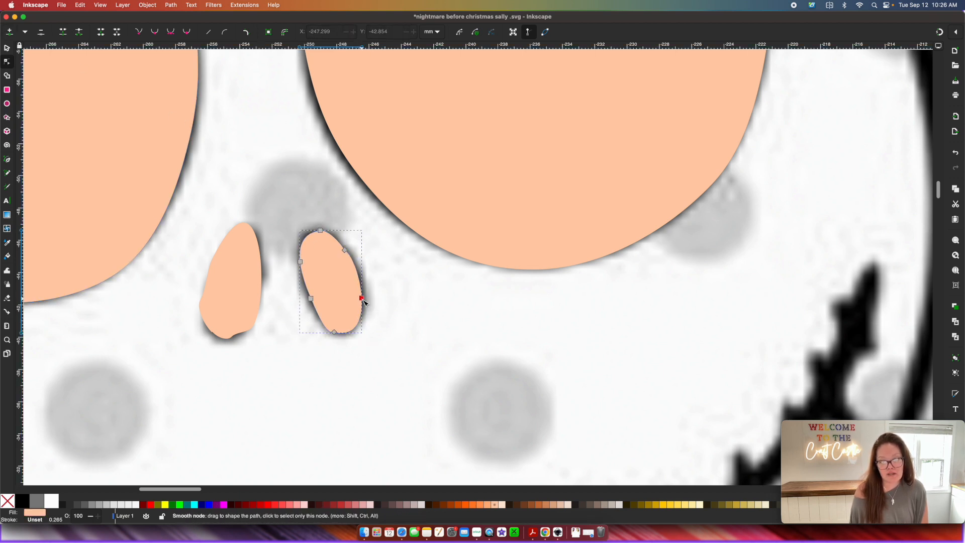
click(363, 299)
drag(364, 300, 362, 293)
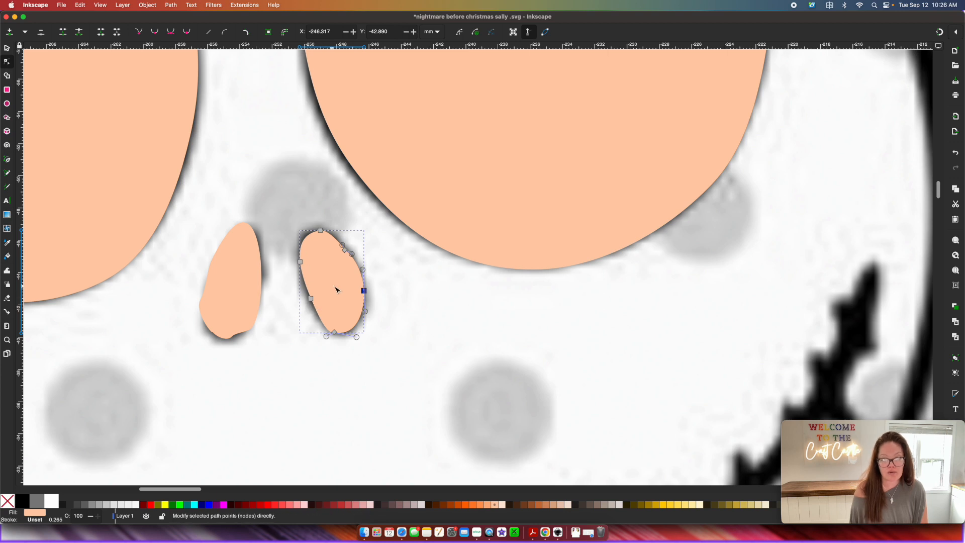
Step: Bulge the left nostril's inner edge, delete three surplus nodes around its lower half and reshape its top into a smooth oval
click(252, 282)
scroll(252, 282, left, 1)
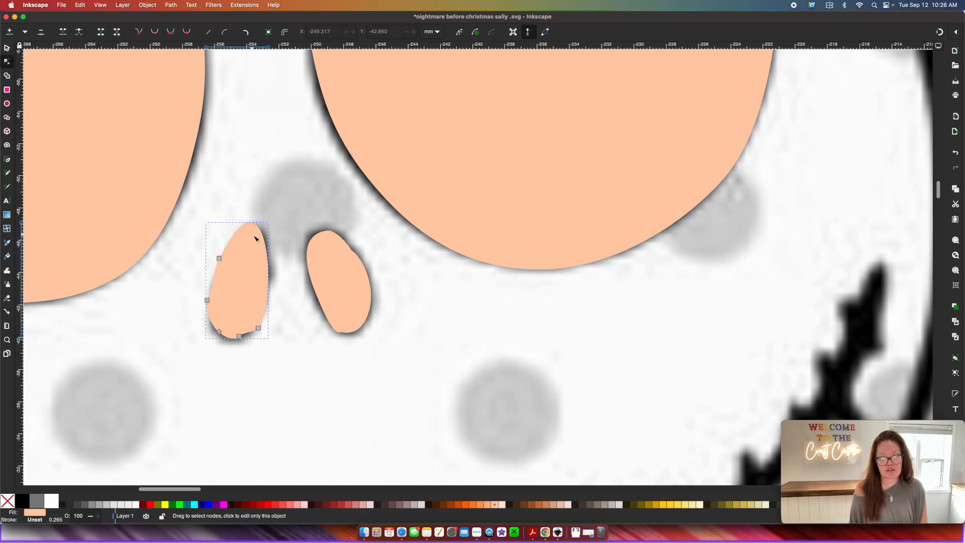
drag(263, 241, 265, 246)
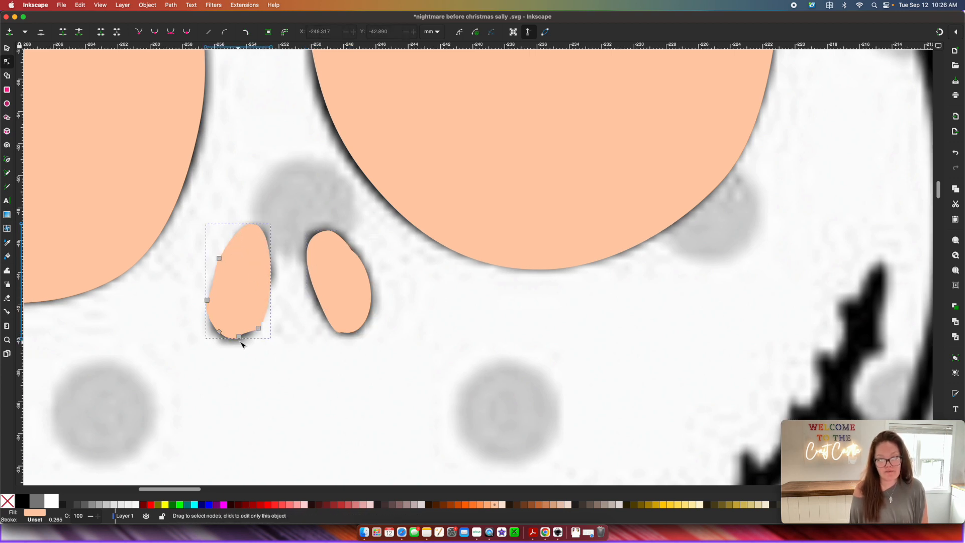
click(239, 336)
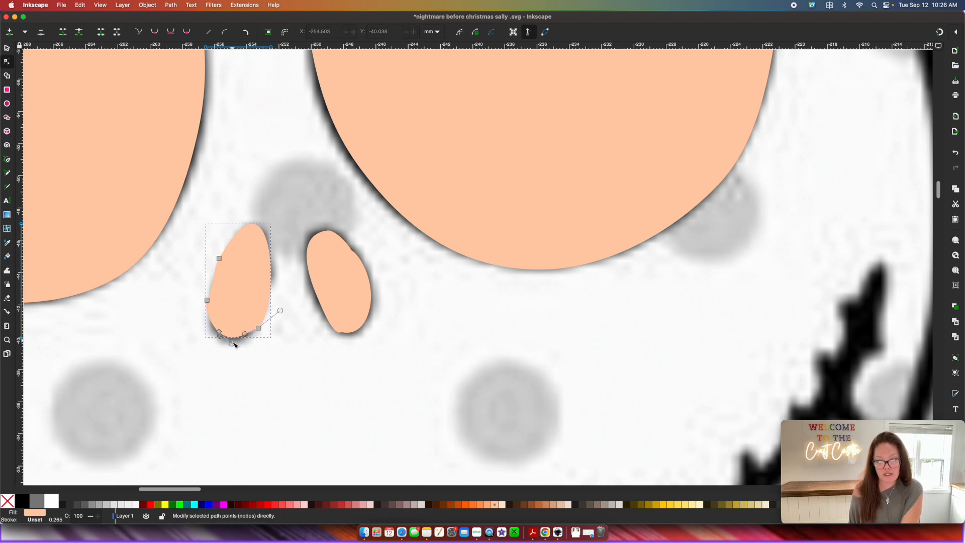
key(BackSpace)
click(207, 301)
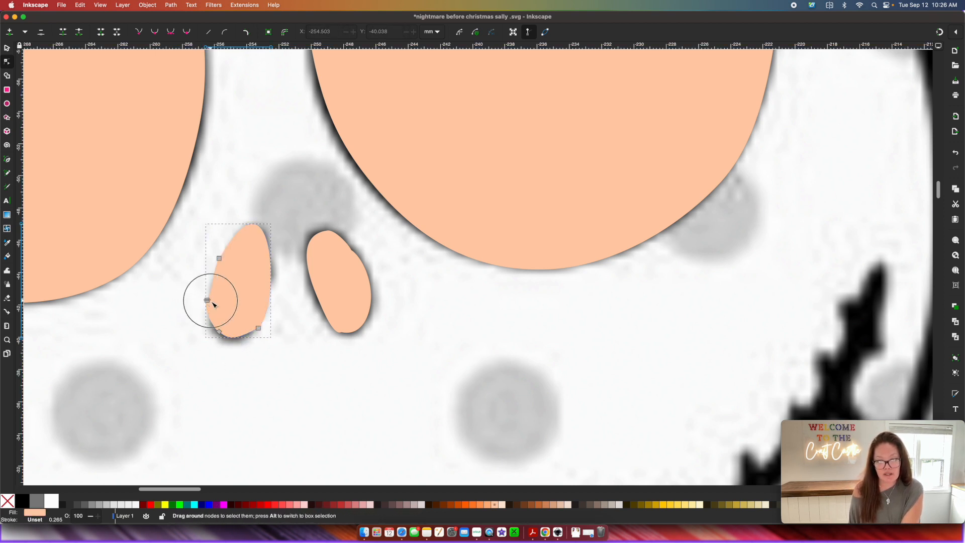
key(BackSpace)
click(258, 329)
key(BackSpace)
drag(220, 259, 255, 226)
Step: Make all six nodes of the right nostril auto-smooth
click(338, 281)
click(282, 236)
click(349, 283)
shift+click(308, 262)
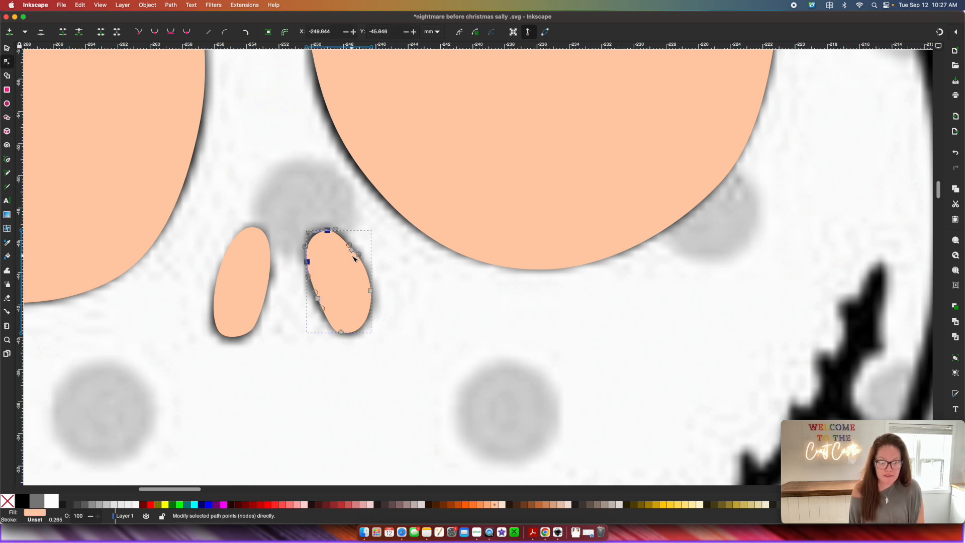
shift+click(371, 291)
shift+click(317, 298)
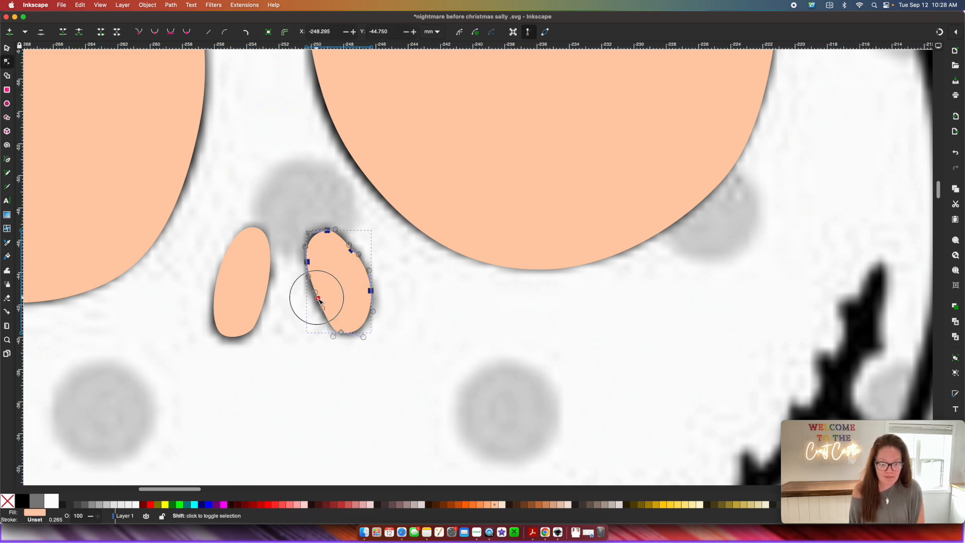
shift+click(342, 333)
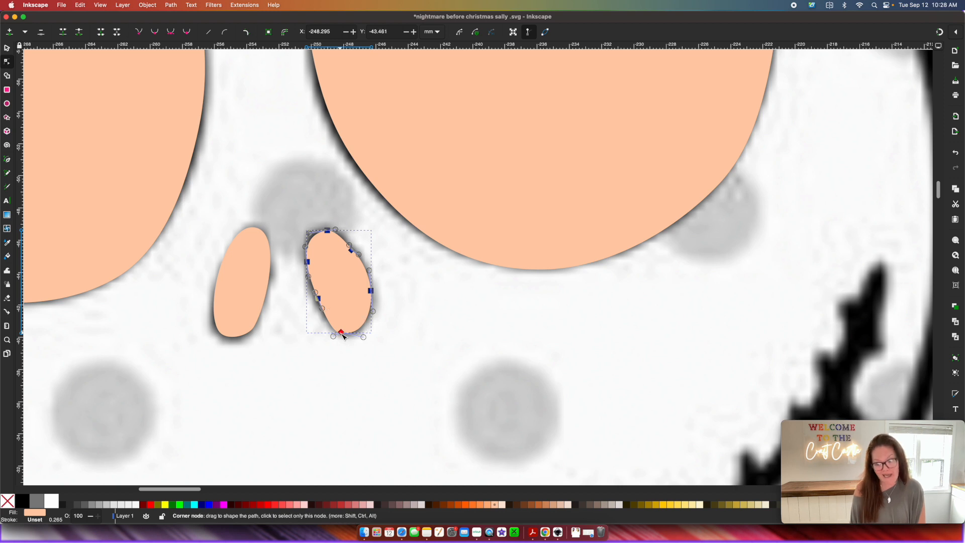
click(187, 32)
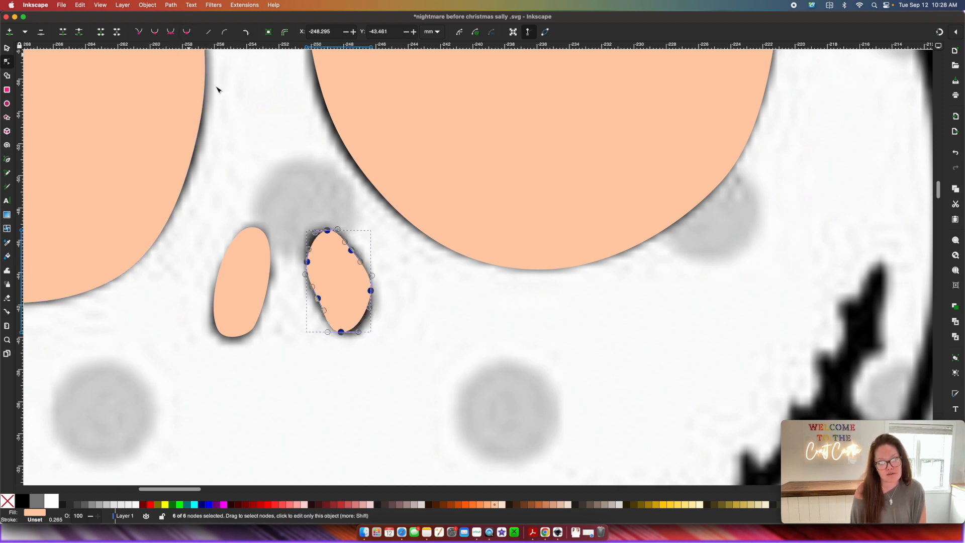
Step: Bend the right nostril's segments outward to cover the exposed black edges, and deselect the shape
click(313, 241)
click(314, 197)
click(323, 250)
click(311, 242)
click(312, 241)
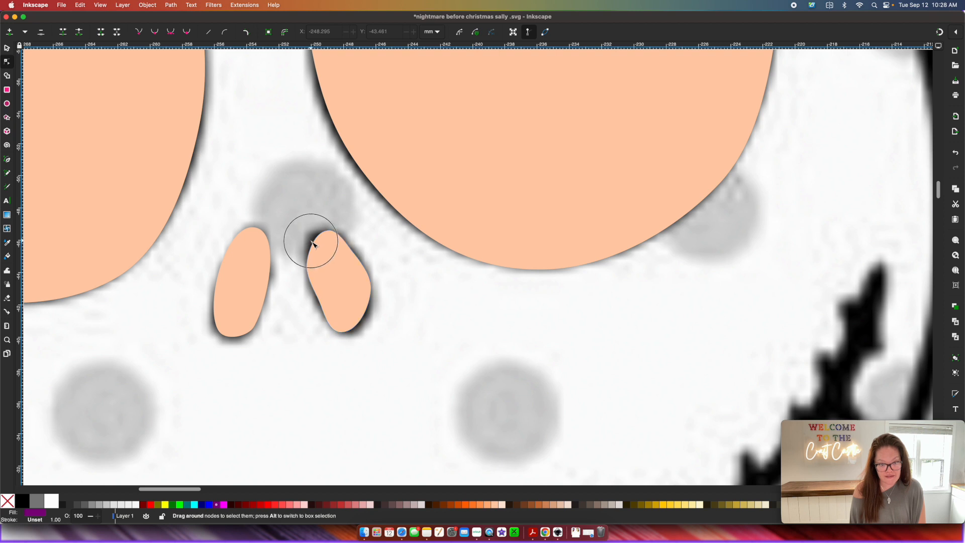
click(312, 241)
click(317, 244)
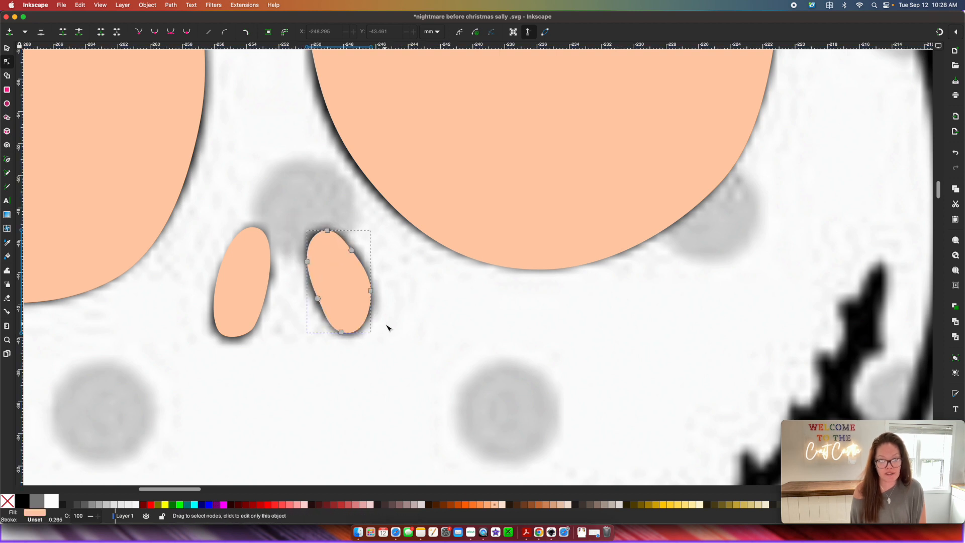
click(390, 324)
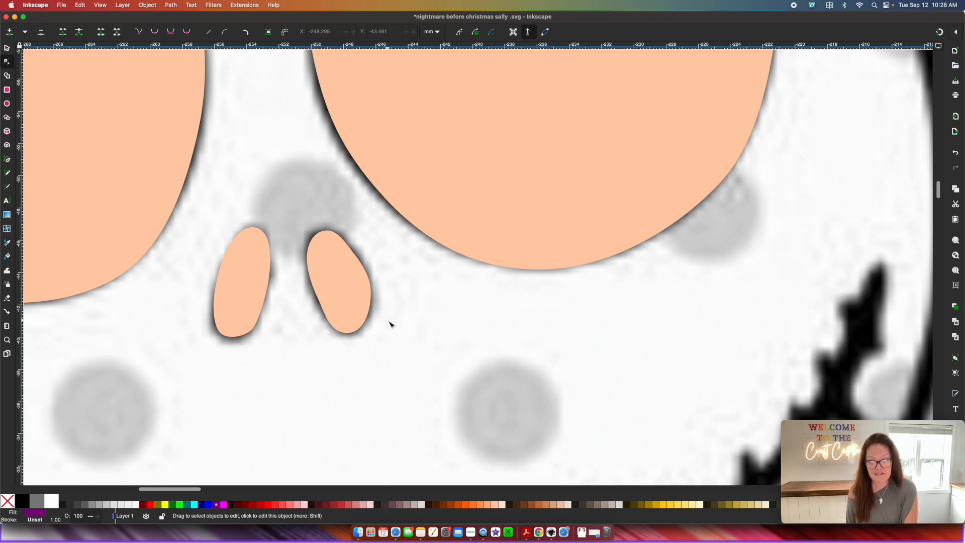
Step: Trace the mouth's long curved line, without its stitches, as a closed freehand shape with the Pencil tool
scroll(390, 323, down, 6)
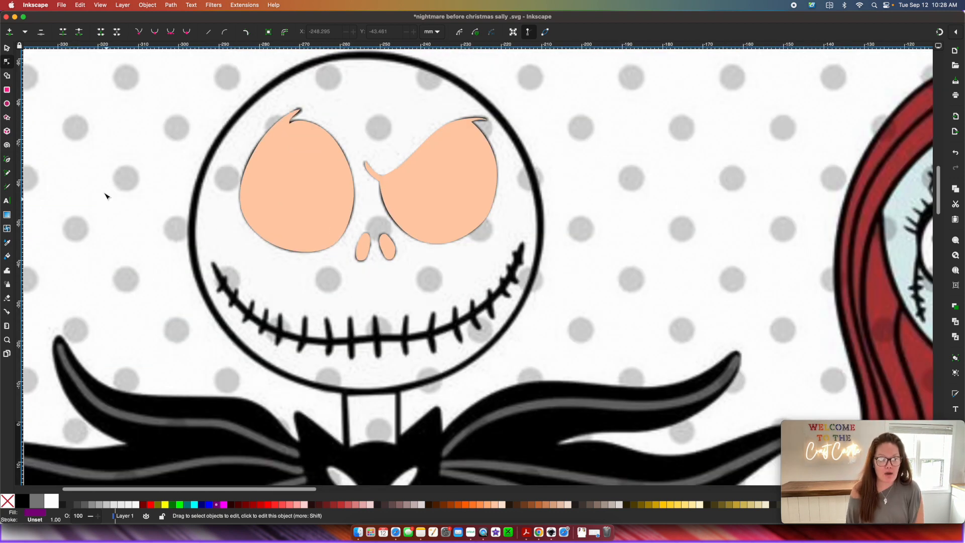
click(8, 174)
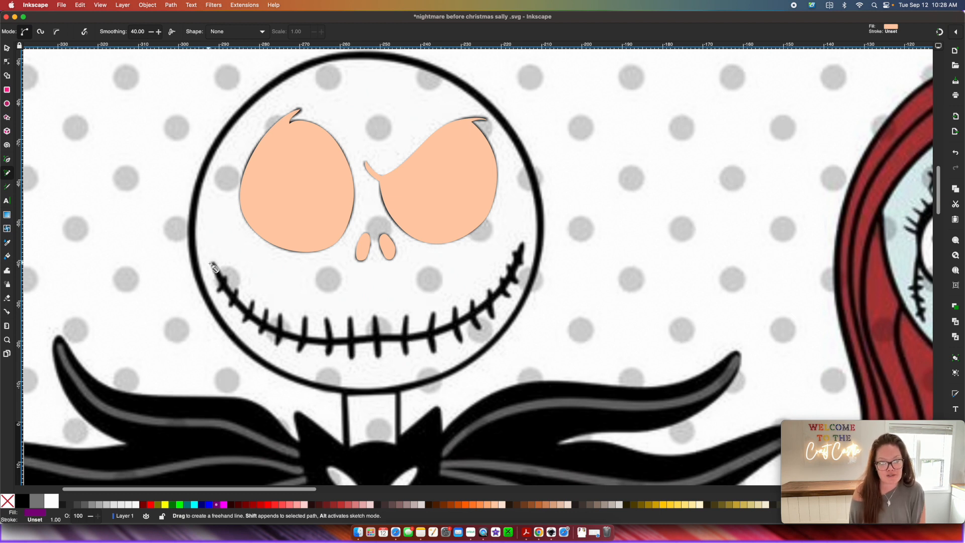
mouse_move(210, 262)
mouse_down()
mouse_move(282, 337)
mouse_move(321, 347)
mouse_move(416, 342)
mouse_move(472, 324)
mouse_move(521, 263)
mouse_move(524, 243)
mouse_move(512, 275)
mouse_move(467, 317)
mouse_move(319, 340)
mouse_move(210, 262)
mouse_up()
scroll(306, 299, right, 2)
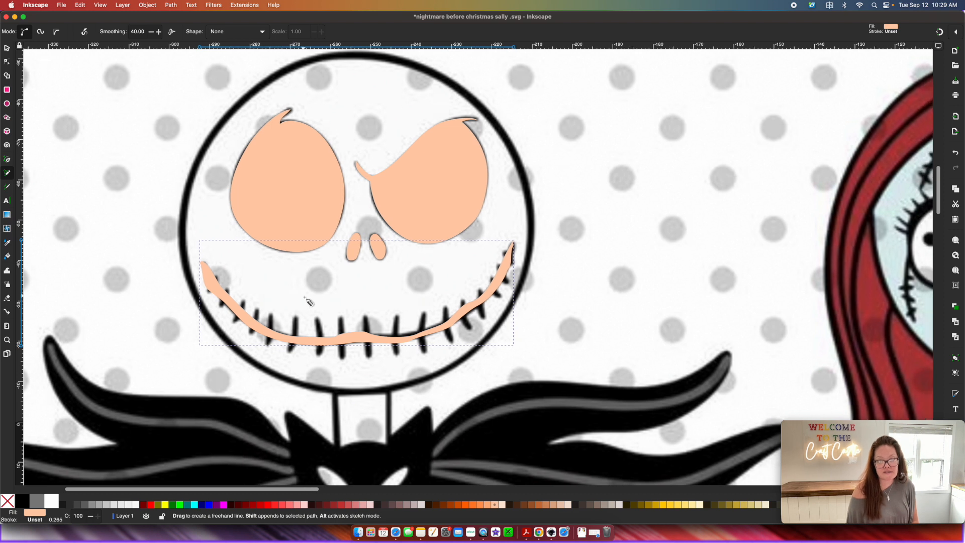
scroll(308, 301, right, 2)
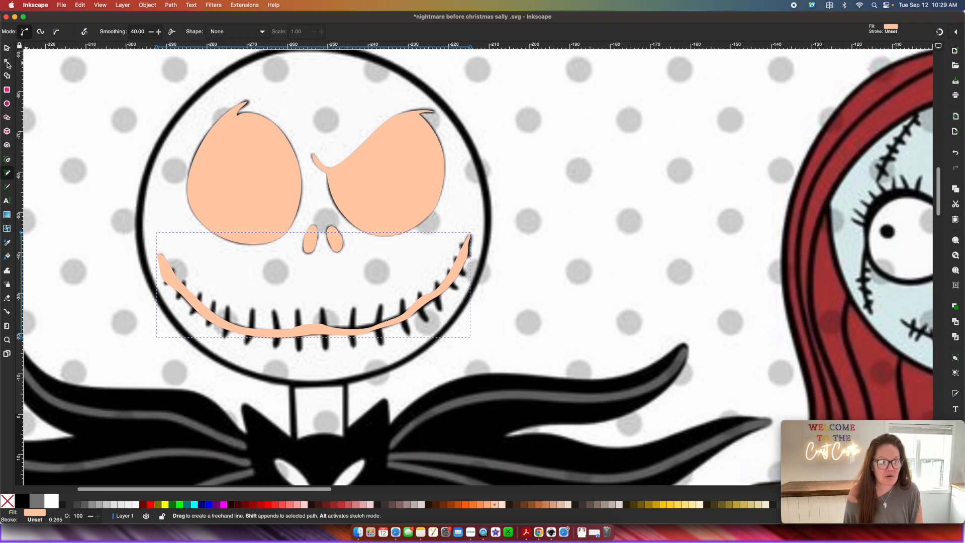
Step: Make the nodes along the mouth shape's right and left halves auto-smooth, leaving its two end tips unchanged, and deselect the shape
click(7, 62)
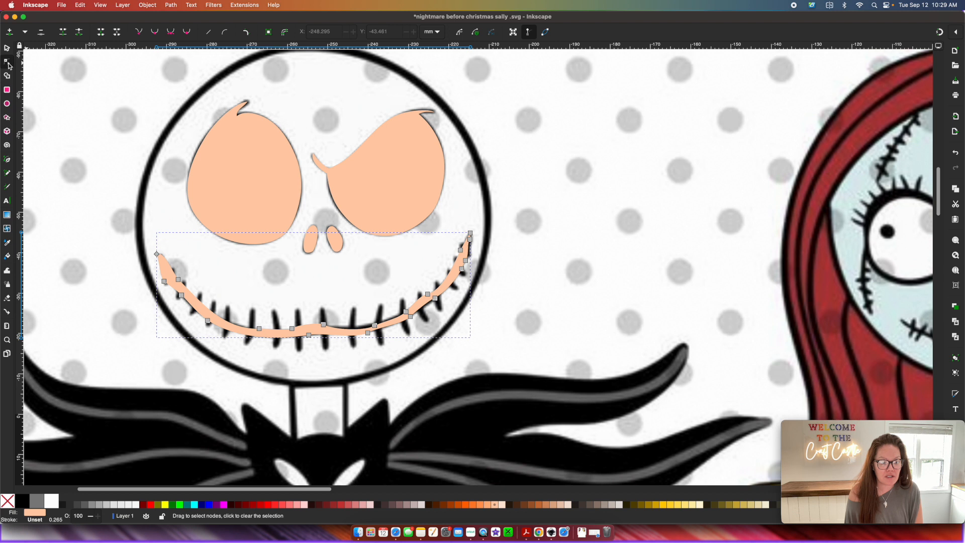
double_click(366, 333)
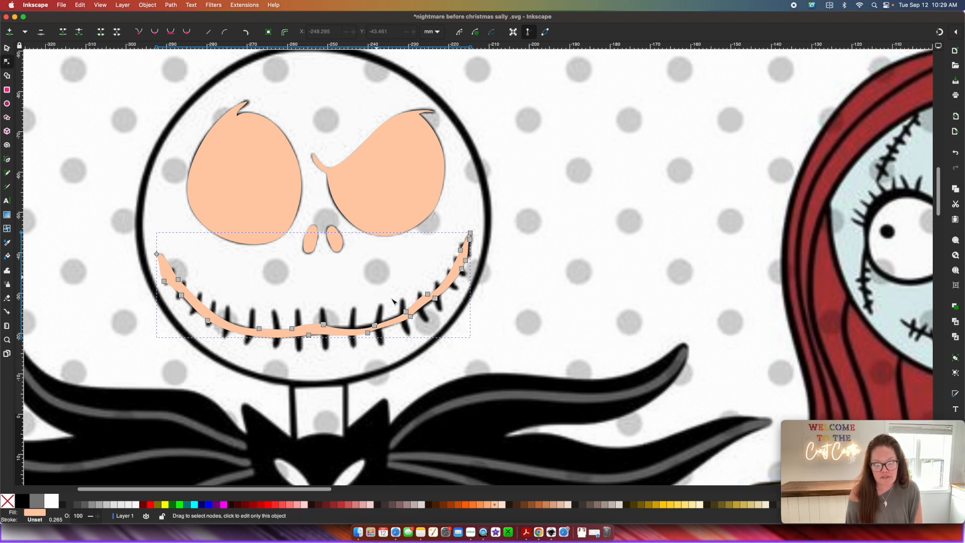
drag(495, 364, 351, 247)
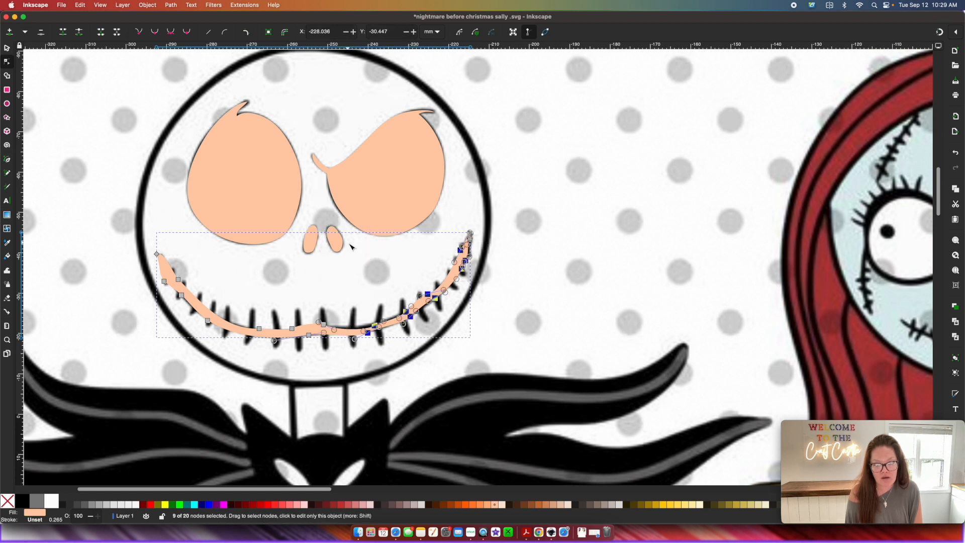
click(187, 31)
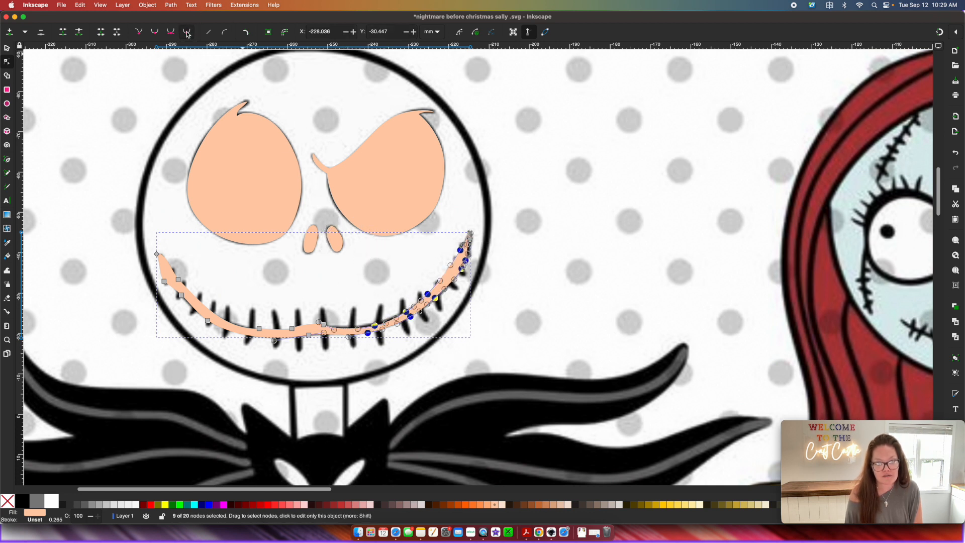
drag(315, 366, 155, 273)
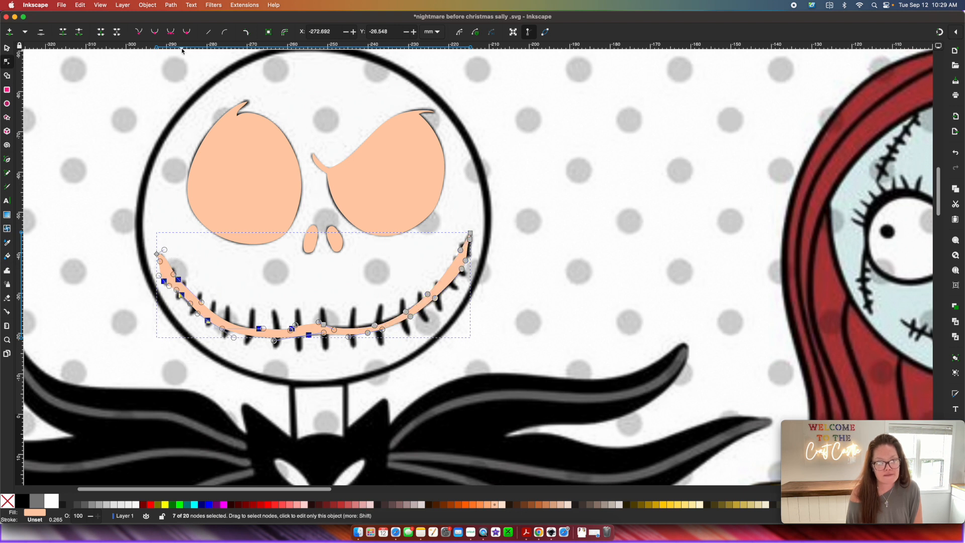
click(187, 31)
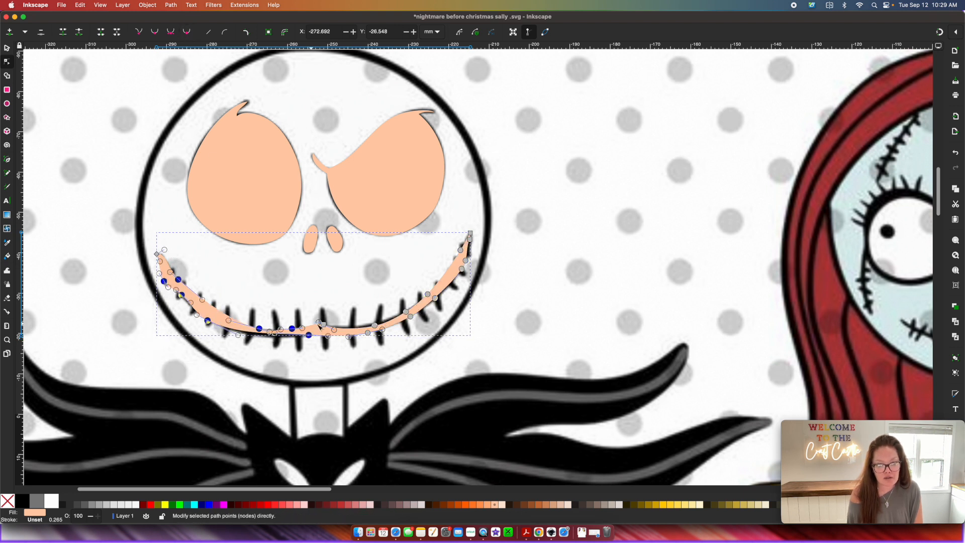
key(Escape)
click(6, 49)
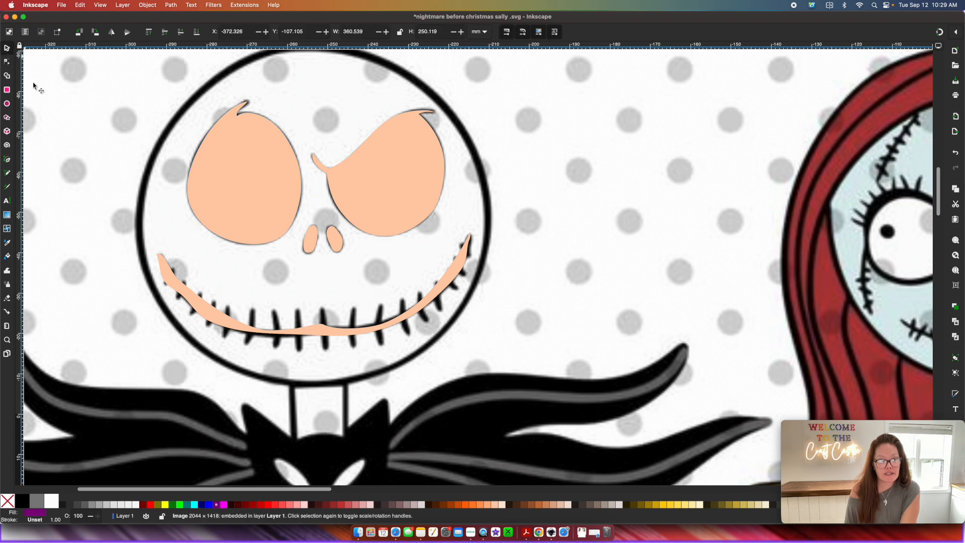
Step: Delete the surplus node on the mouth's lower-left edge and reposition the lower edge's nodes and curve along the black line
click(289, 302)
key(plus)
scroll(290, 302, up, 3)
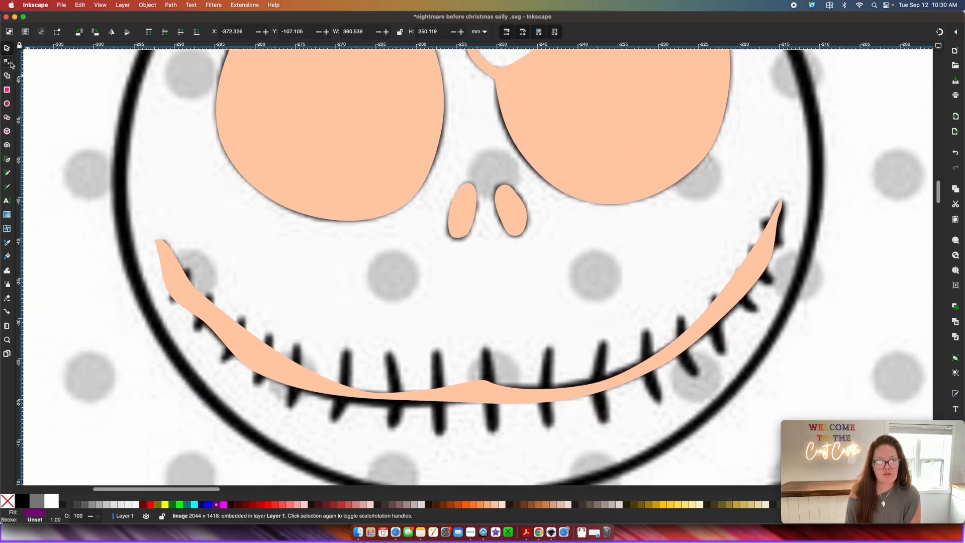
click(8, 62)
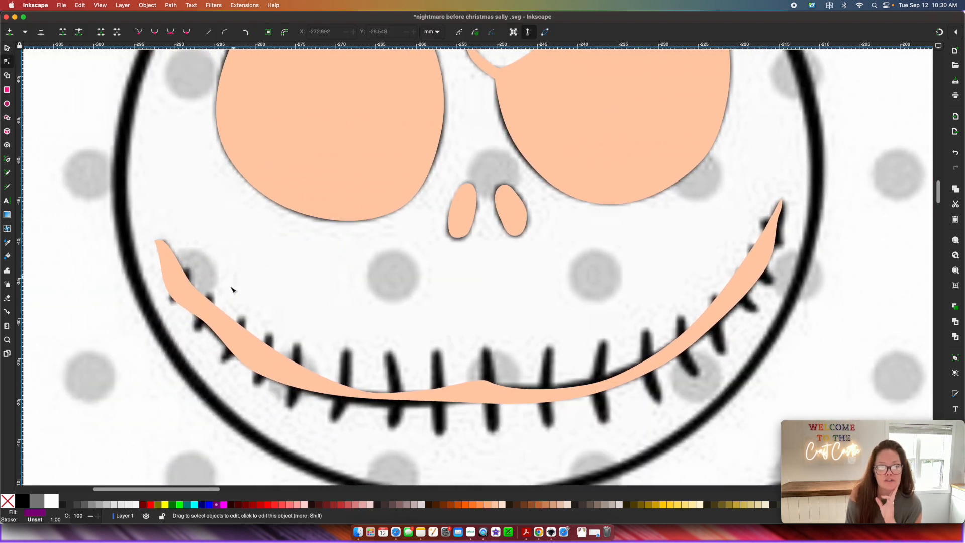
click(197, 313)
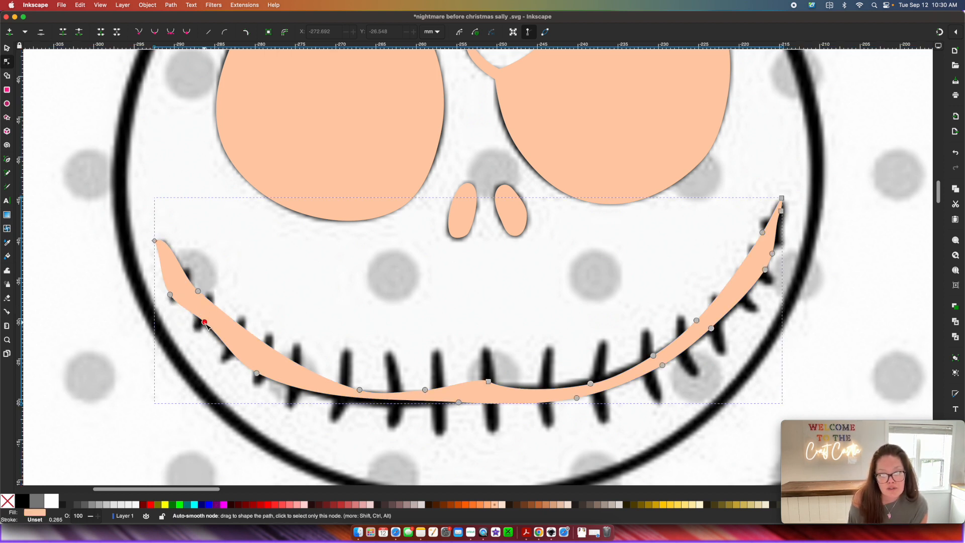
click(204, 322)
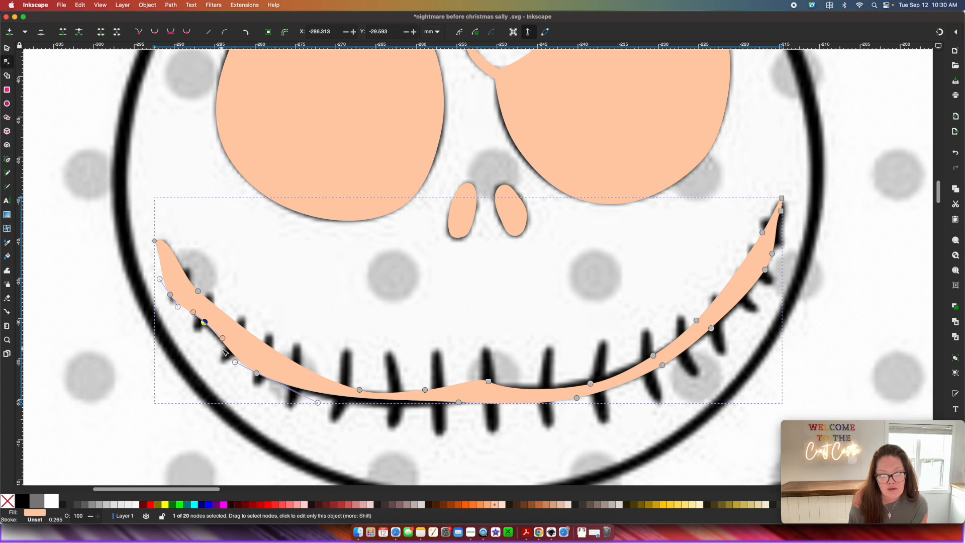
mouse_move(171, 294)
mouse_down()
mouse_move(183, 279)
mouse_move(182, 296)
mouse_up()
drag(394, 400, 369, 412)
drag(580, 400, 580, 398)
click(663, 366)
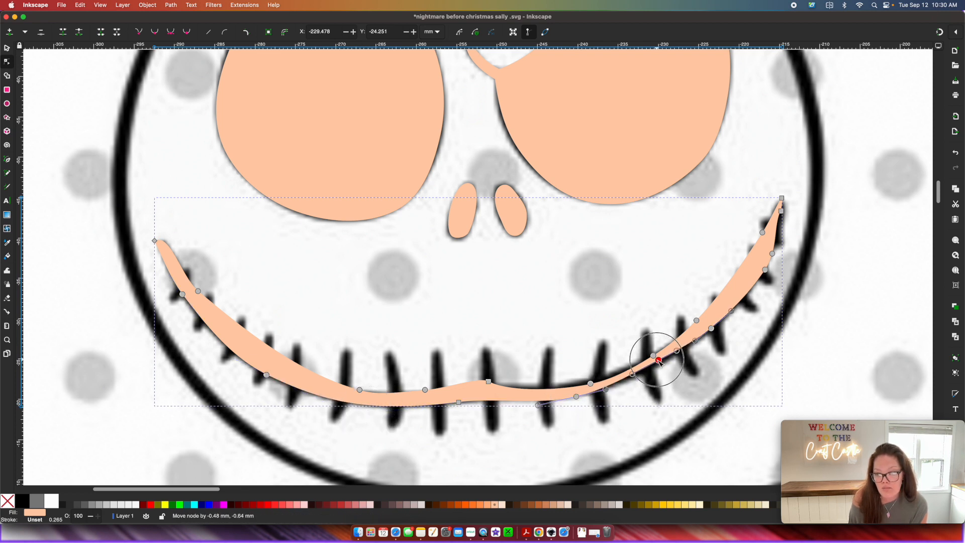
Step: Delete the surplus node near the mouth's right corner and reposition the right half's upper-edge nodes to follow the black line
click(765, 270)
click(773, 253)
key(Delete)
drag(776, 233, 749, 243)
drag(697, 323, 704, 328)
drag(595, 384, 607, 376)
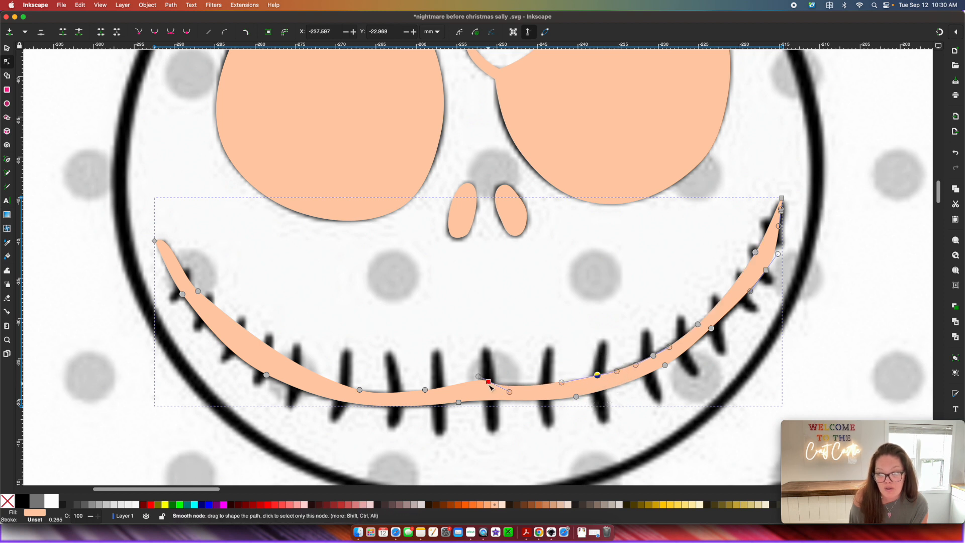
Step: Move the upper-edge nodes of the mouth's left half onto the black line and make the central upper node auto-smooth
drag(427, 391, 432, 395)
drag(361, 391, 292, 371)
click(489, 382)
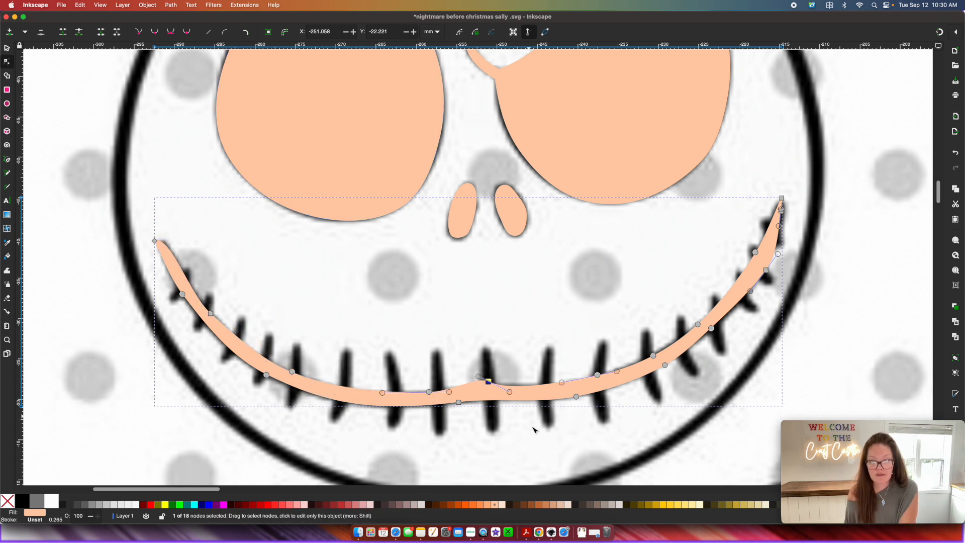
click(187, 32)
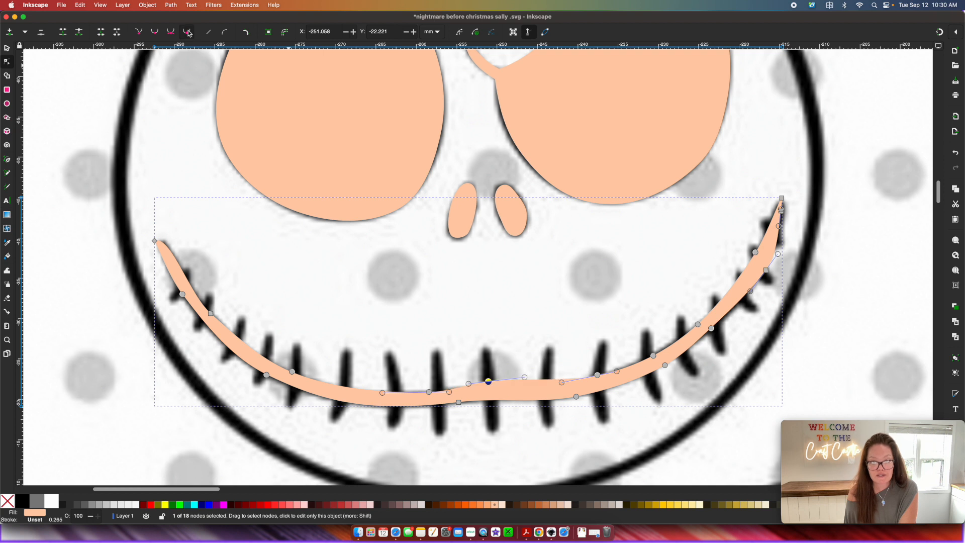
key(Escape)
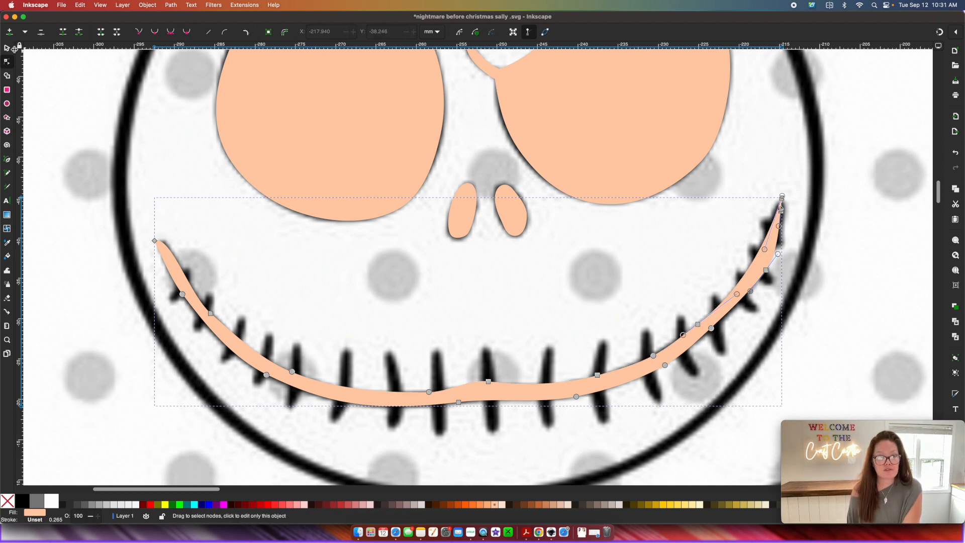
click(7, 48)
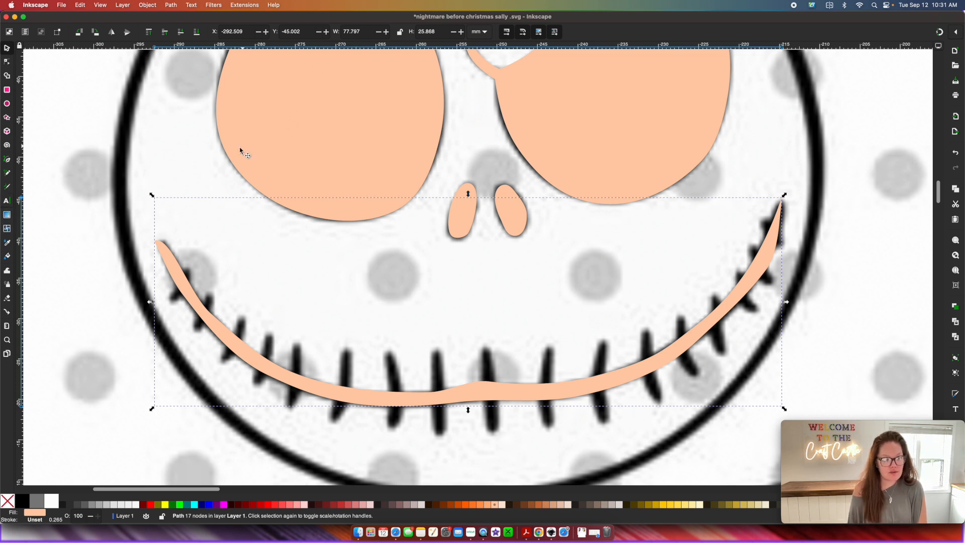
Step: Trace the leftmost mouth stitch as a closed freehand shape with the Pencil tool and smooth its lower end
click(7, 174)
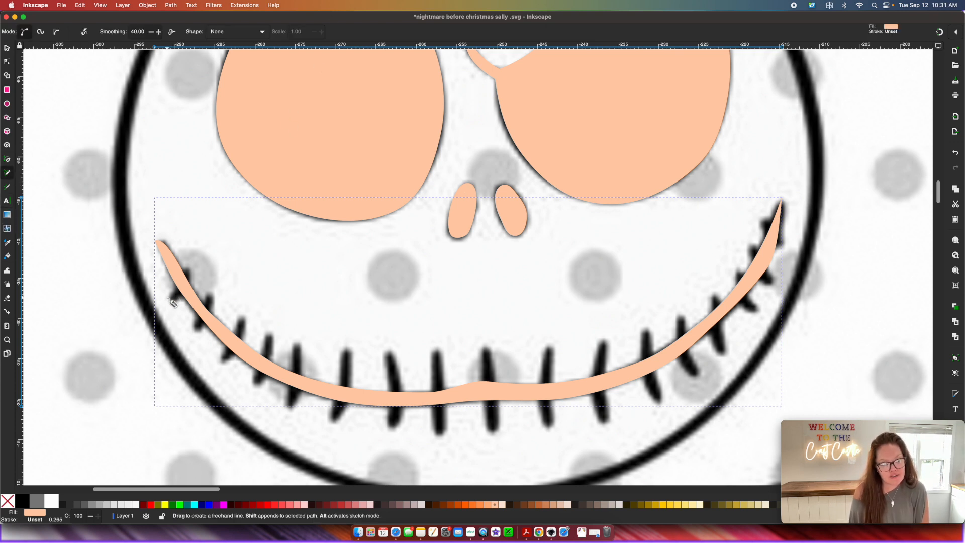
mouse_move(169, 299)
mouse_down()
mouse_move(186, 260)
mouse_move(189, 297)
mouse_move(173, 301)
mouse_up()
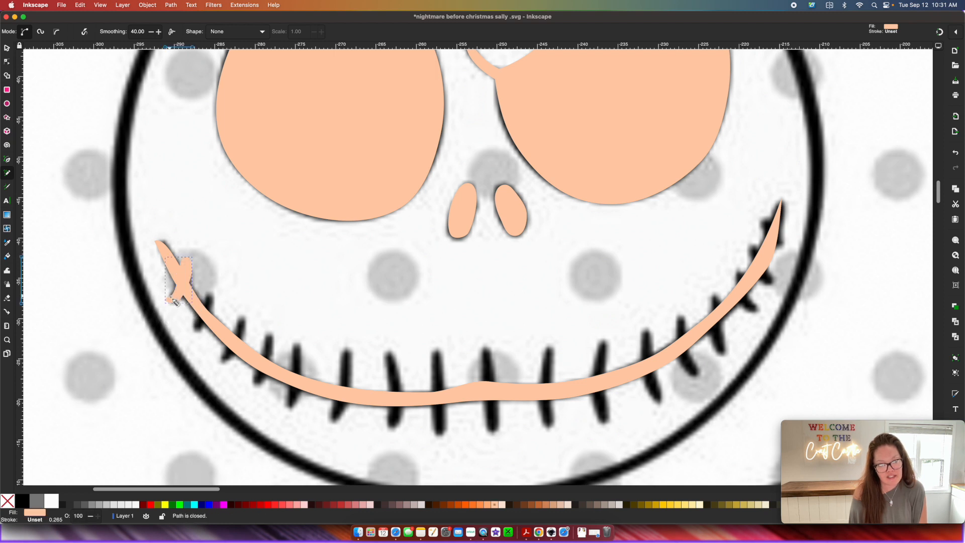
click(7, 62)
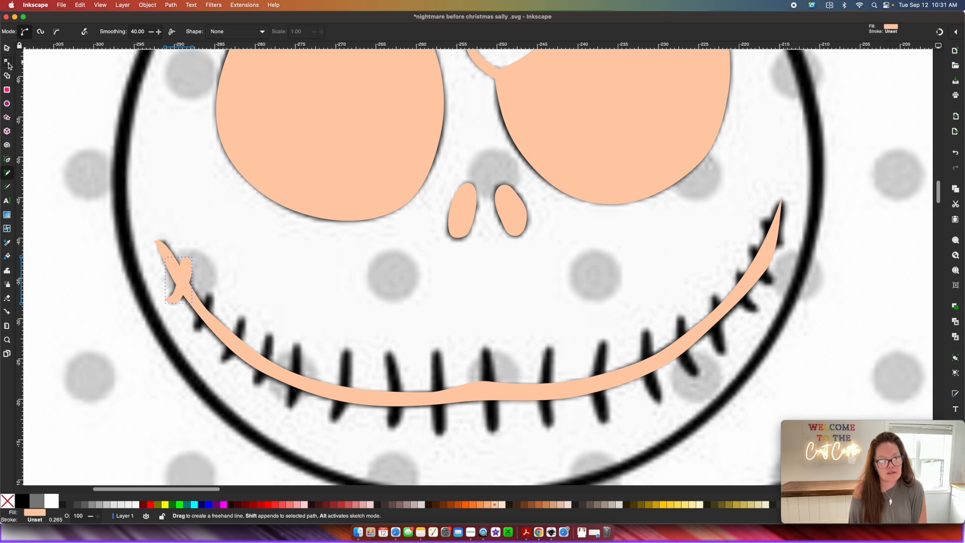
click(184, 267)
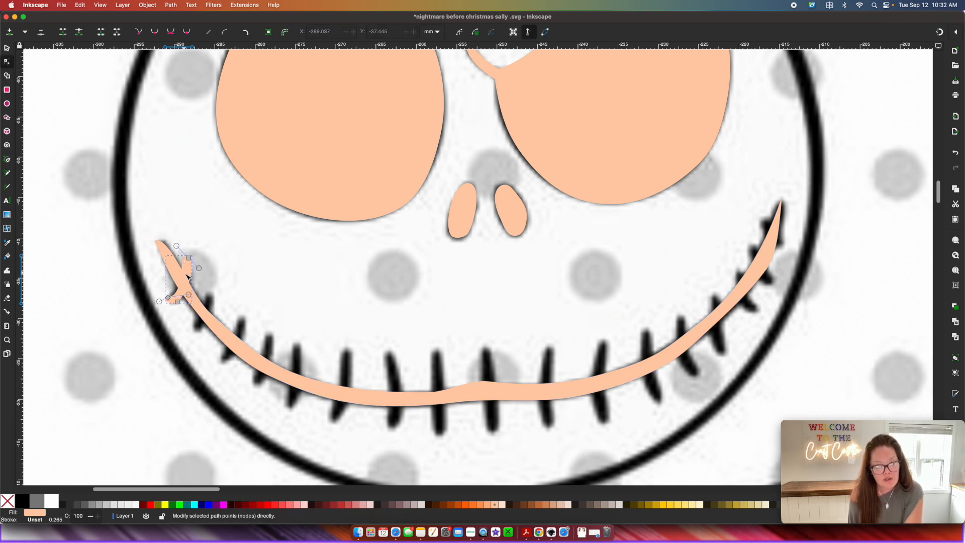
click(178, 302)
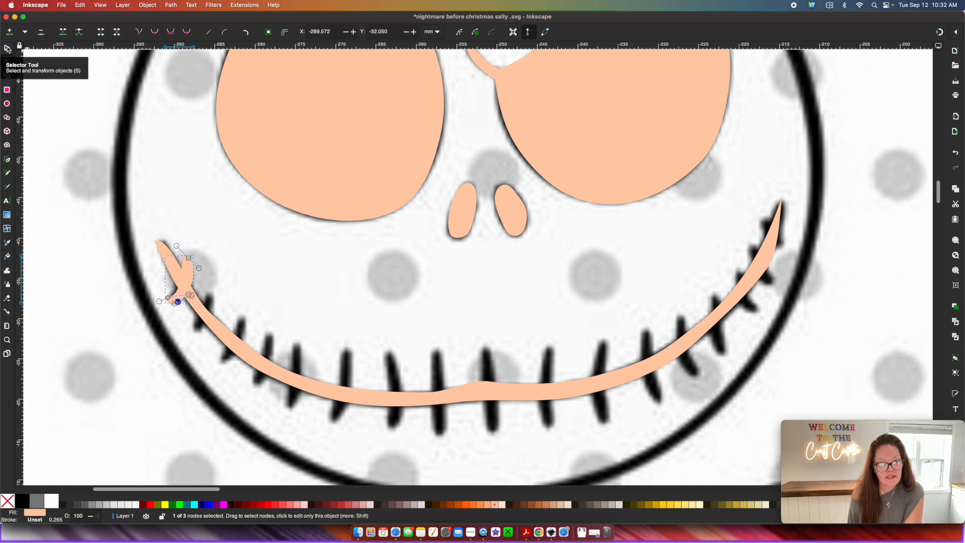
Step: Duplicate the leftmost stitch's shape and place the copy over the second stitch from the left
click(8, 49)
click(182, 294)
click(7, 63)
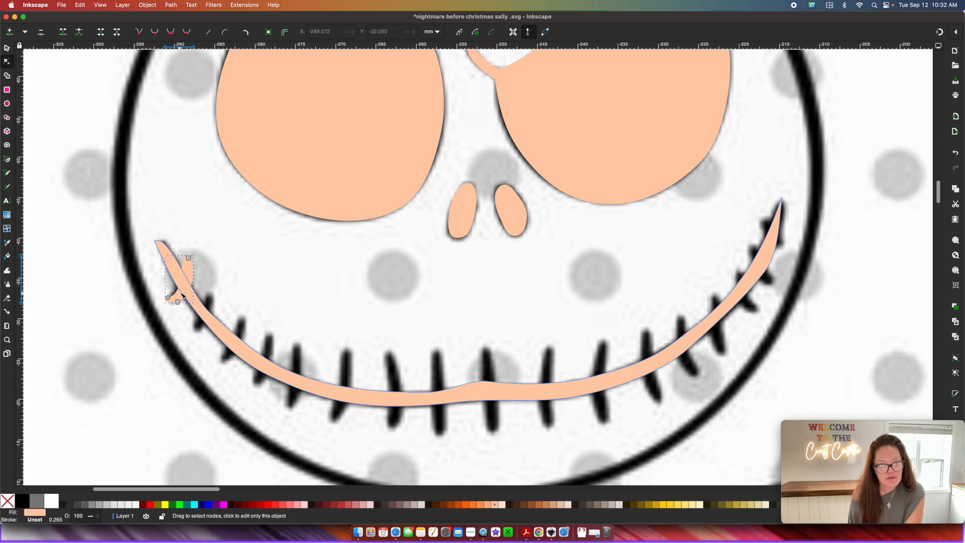
key(s)
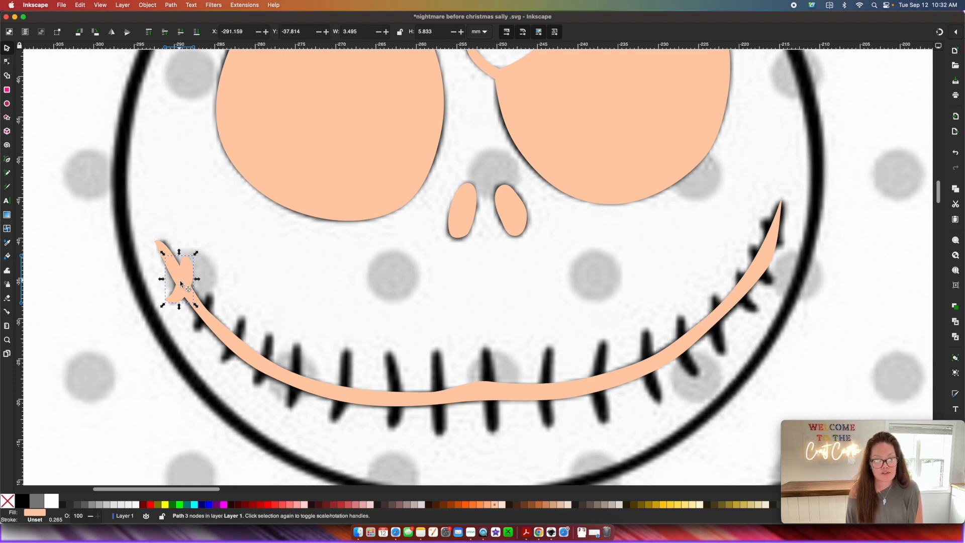
drag(182, 286, 208, 319)
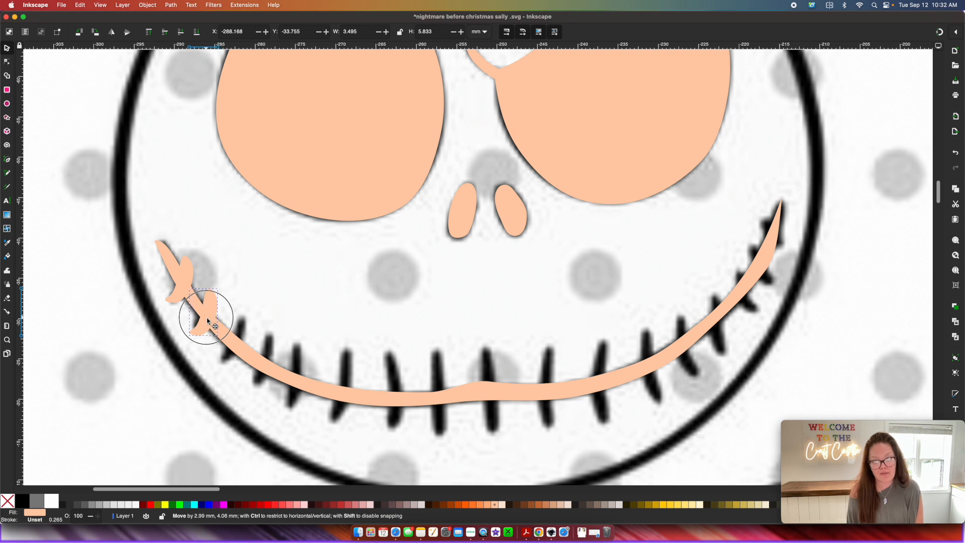
drag(207, 319, 209, 321)
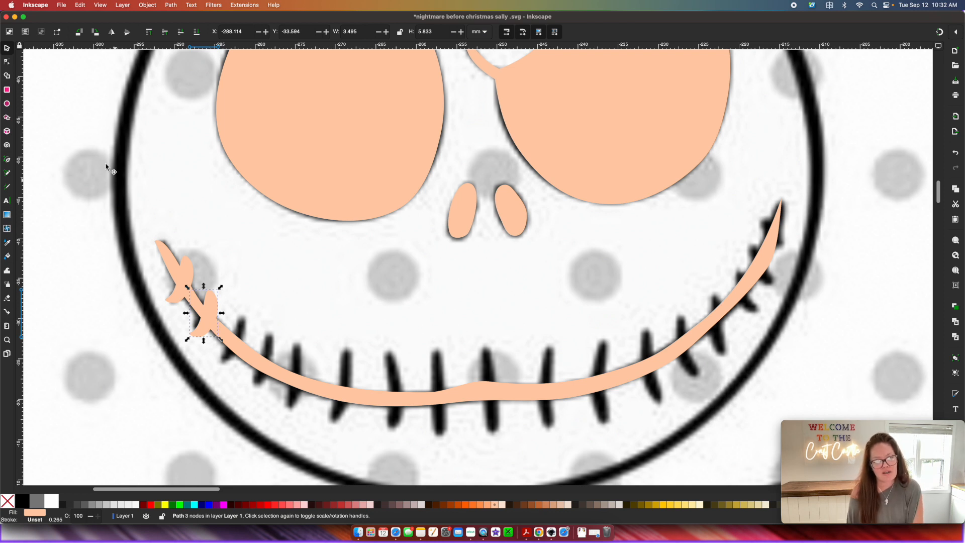
Step: Reshape the second stitch's outline into a narrower form that follows the black stitch beneath it
click(8, 62)
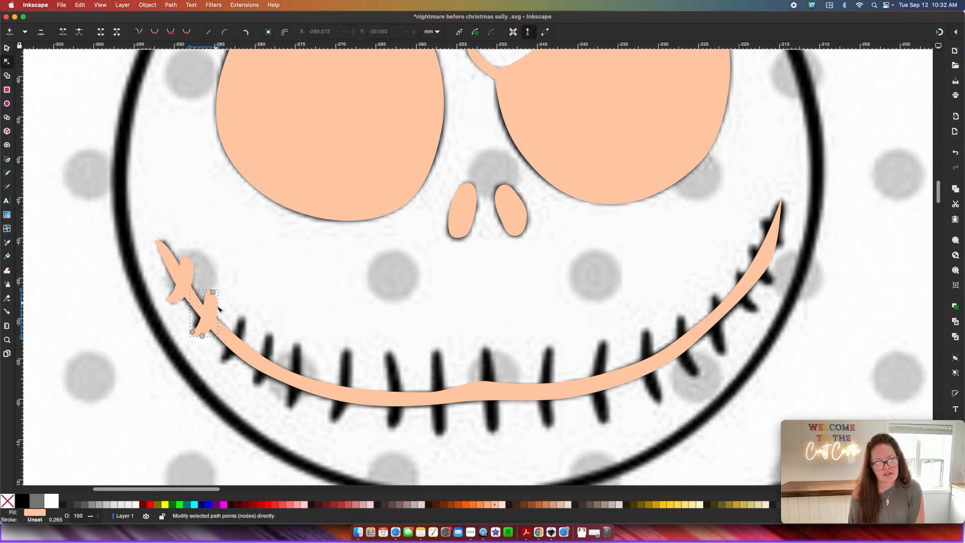
click(204, 305)
click(209, 318)
mouse_move(209, 318)
mouse_down()
mouse_move(214, 307)
mouse_move(197, 302)
mouse_up()
click(201, 334)
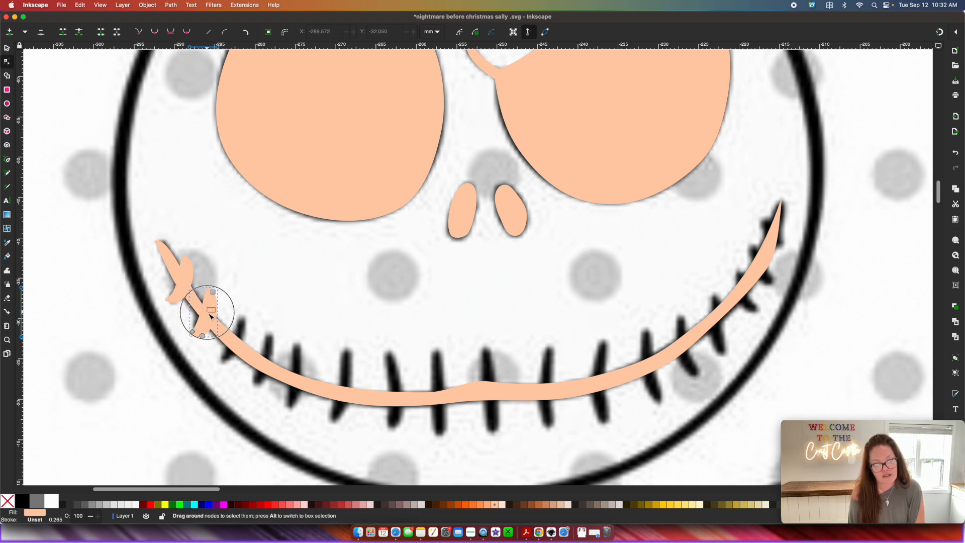
Step: Duplicate the second stitch's shape and place the copy over the third stitch from the left
scroll(237, 276, right, 3)
scroll(237, 276, down, 2)
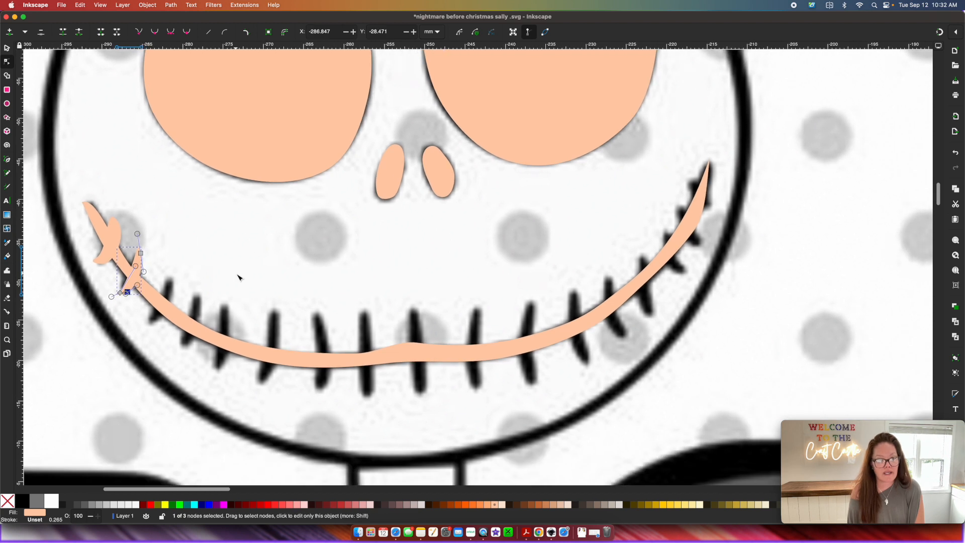
click(7, 48)
drag(145, 272, 141, 277)
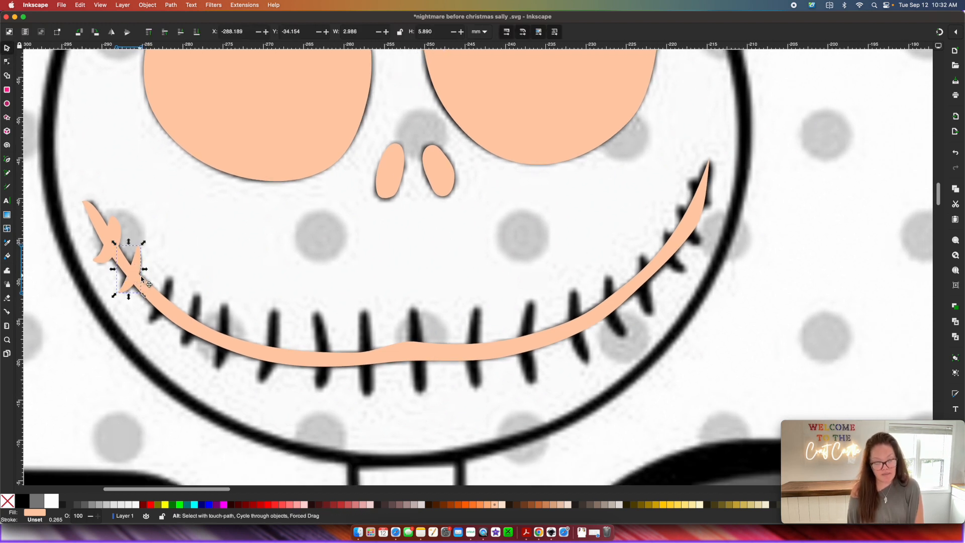
drag(134, 277, 165, 307)
scroll(164, 305, down, 2)
scroll(164, 305, right, 1)
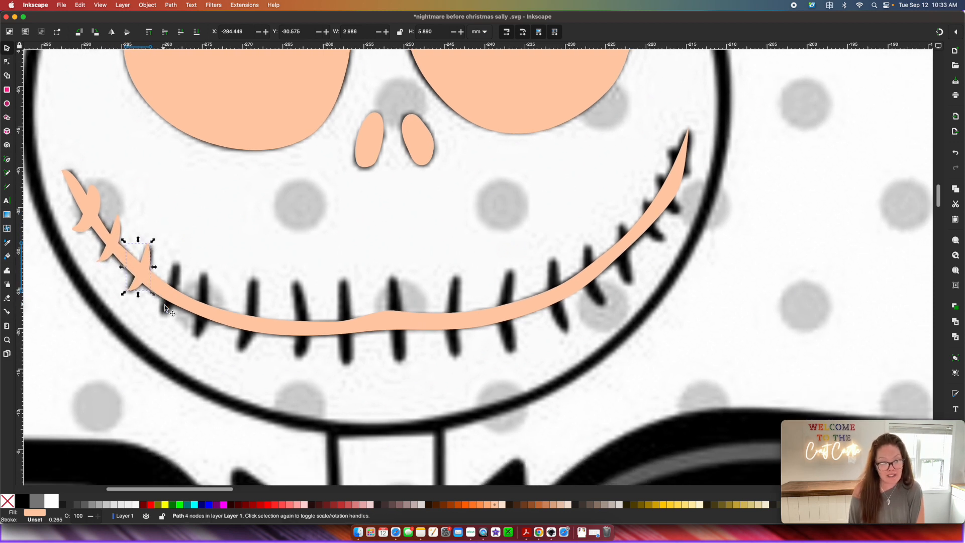
Step: Place a copy of the third stitch's shape over the fourth stitch and reshape it to match the narrower black stitch
click(140, 274)
drag(140, 275, 173, 302)
click(10, 64)
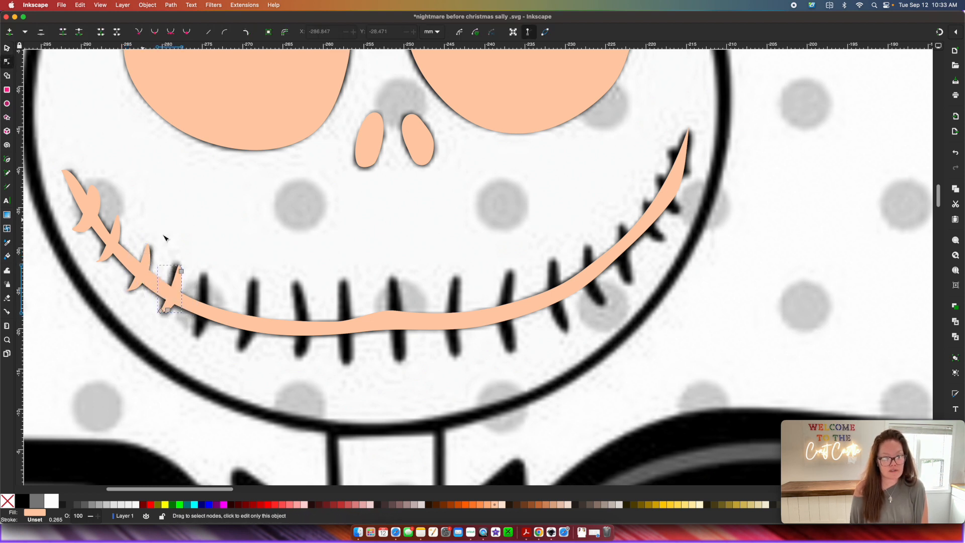
click(179, 268)
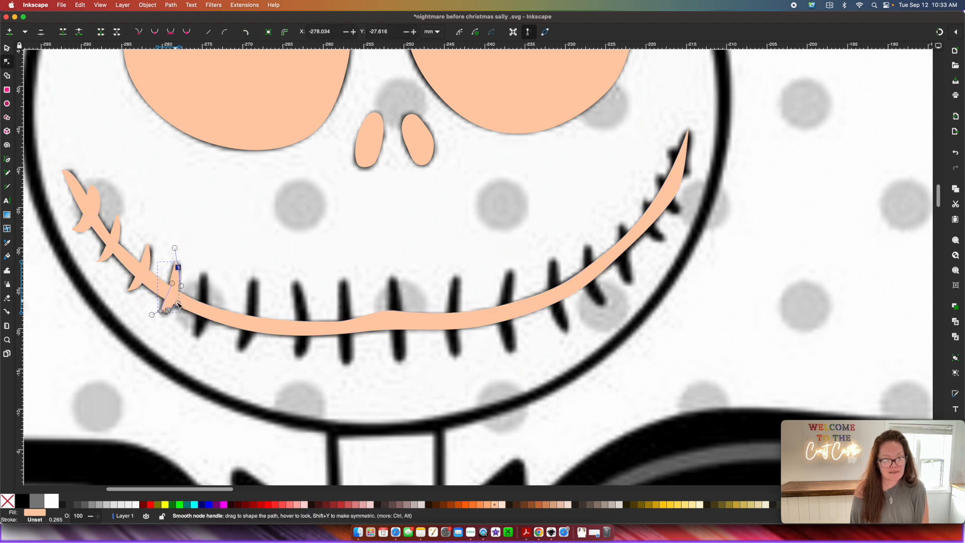
drag(175, 300, 174, 302)
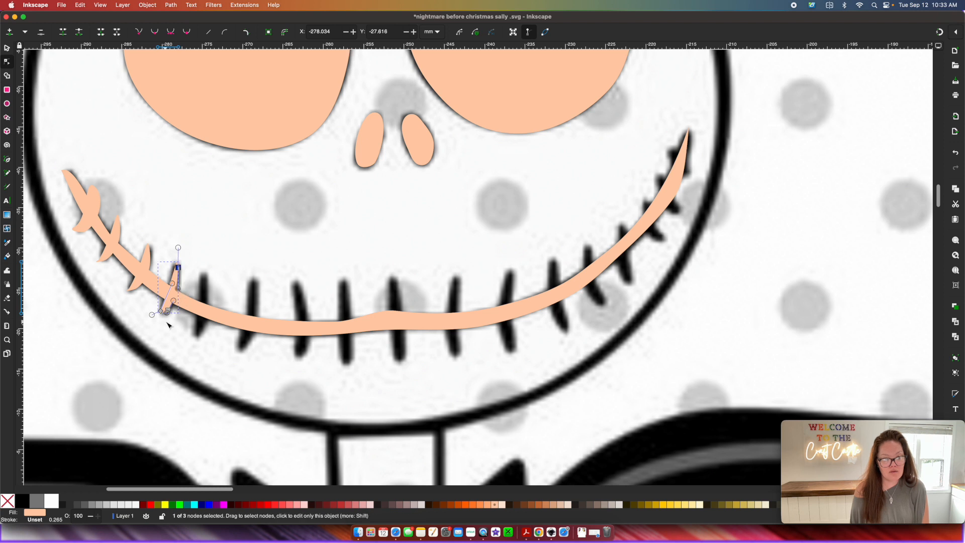
Step: Duplicate the fourth stitch's shape and place the copy over the fifth stitch from the left
click(7, 48)
key(ctrl+d)
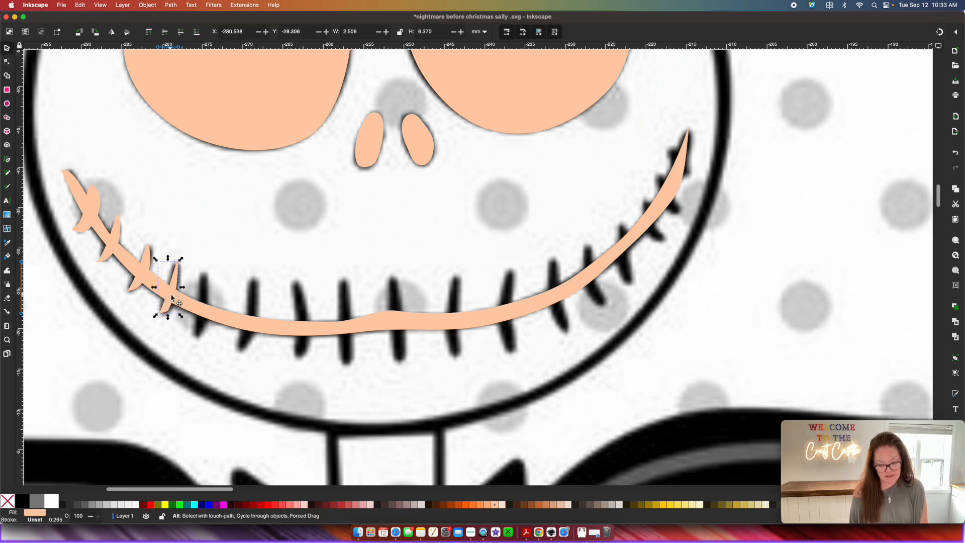
drag(172, 298, 201, 314)
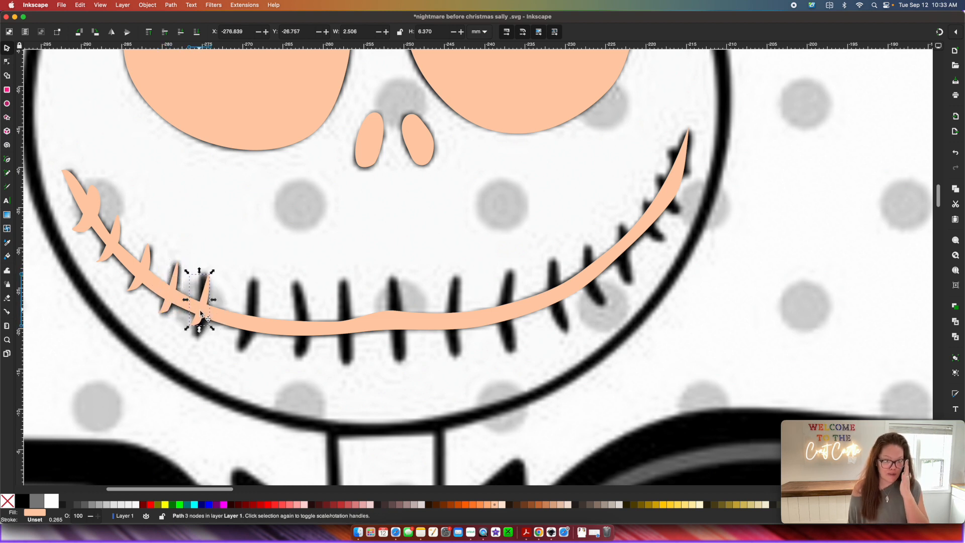
Step: Rotate the fifth stitch's shape more upright and reshape its lower end to cover the black stitch beneath it
click(201, 315)
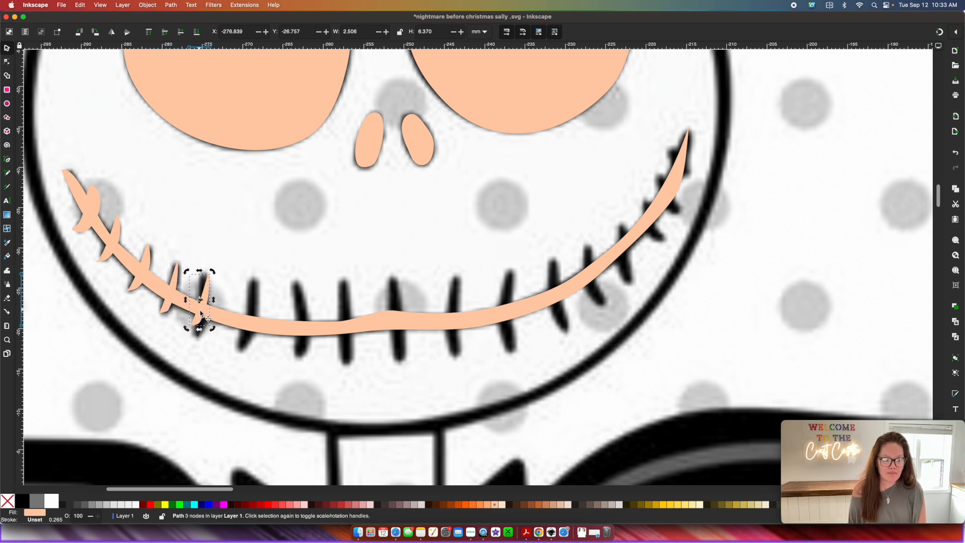
click(200, 314)
click(200, 315)
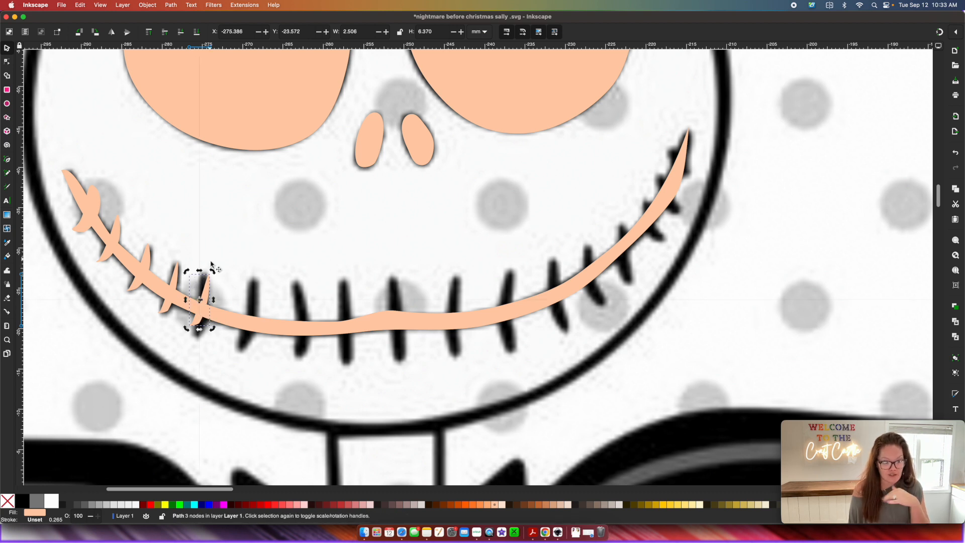
drag(213, 271, 210, 269)
click(8, 62)
click(196, 323)
mouse_move(204, 326)
mouse_down()
mouse_move(204, 338)
mouse_move(209, 327)
mouse_up()
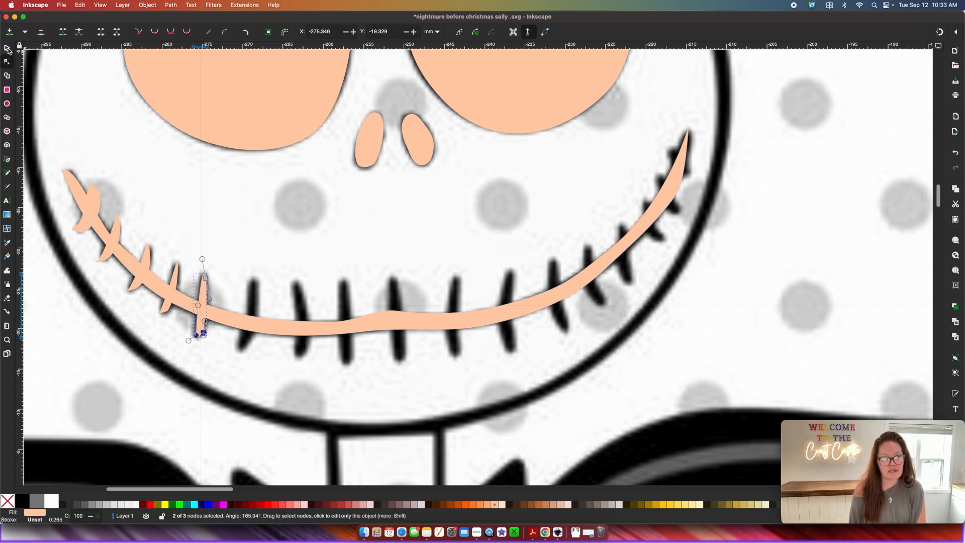
Step: Place a copy of the fifth stitch's shape over the sixth stitch and extend its lower end to match
click(7, 48)
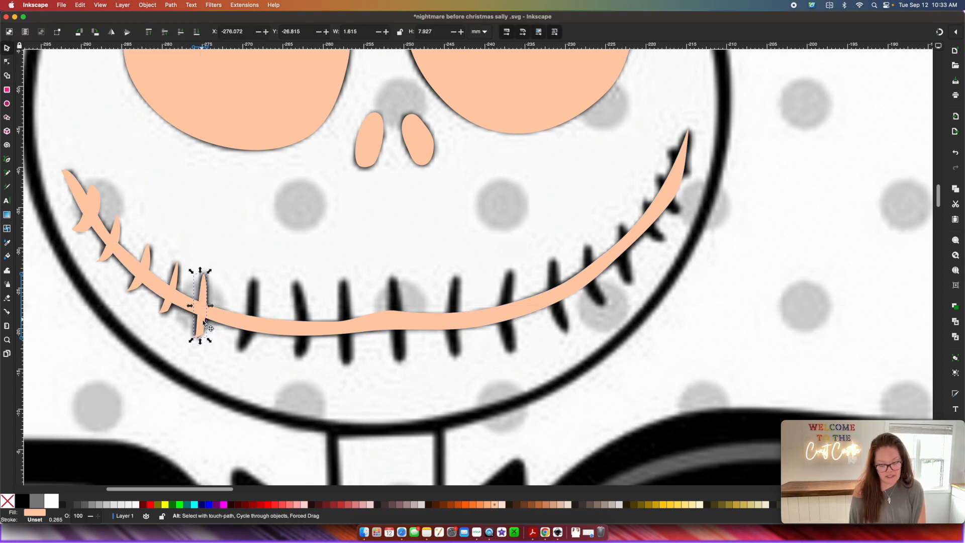
drag(203, 324, 255, 328)
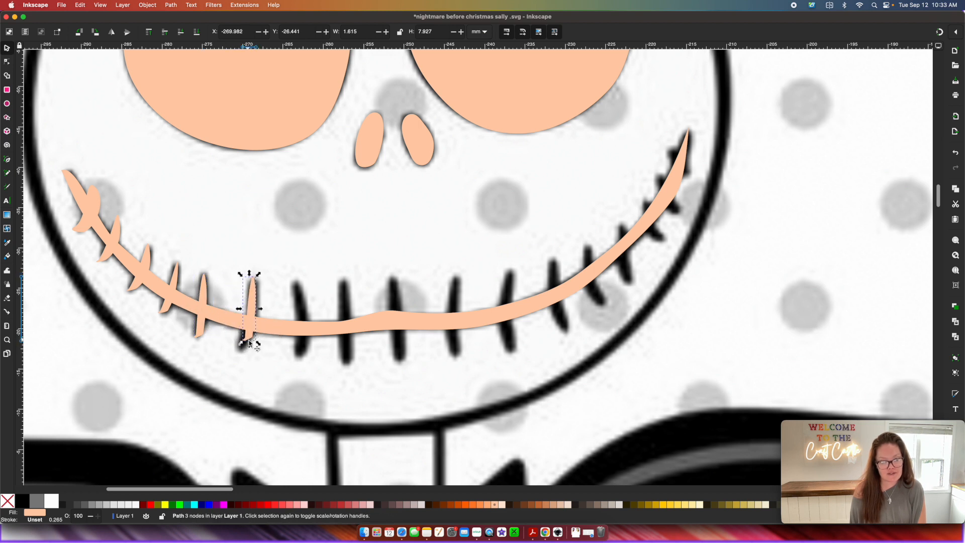
click(7, 63)
click(247, 339)
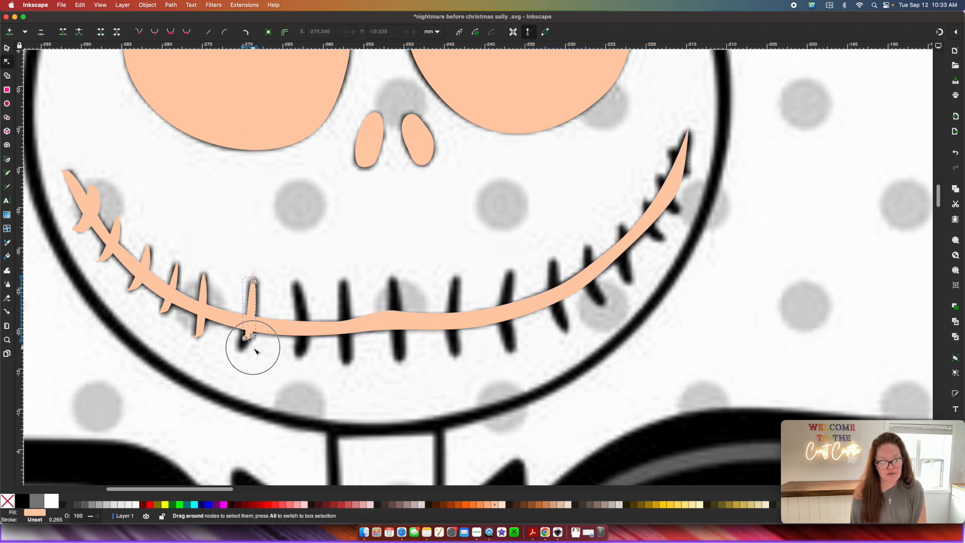
drag(248, 341, 243, 351)
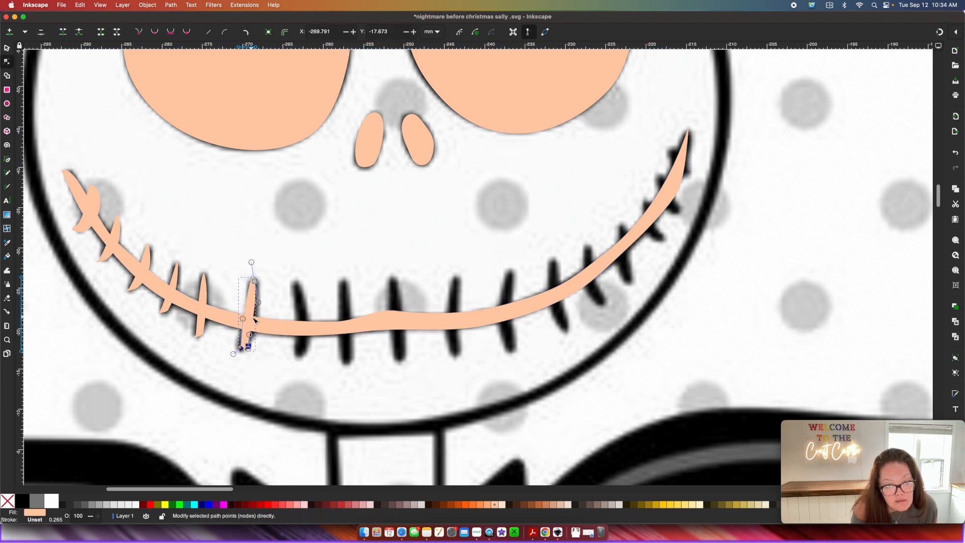
Step: Place a copy of the sixth stitch's shape over the seventh stitch and rotate it to follow the black stitch's slant
key(s)
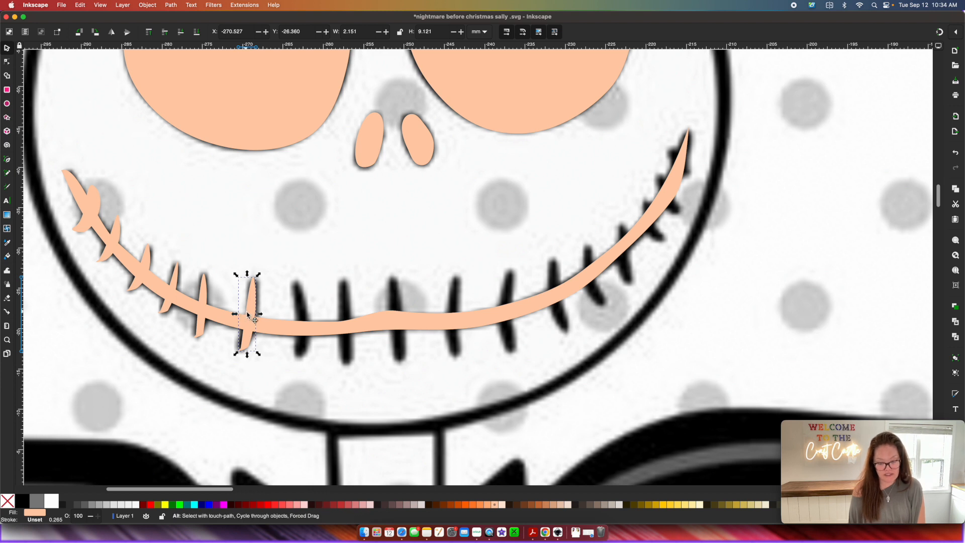
drag(249, 317, 308, 328)
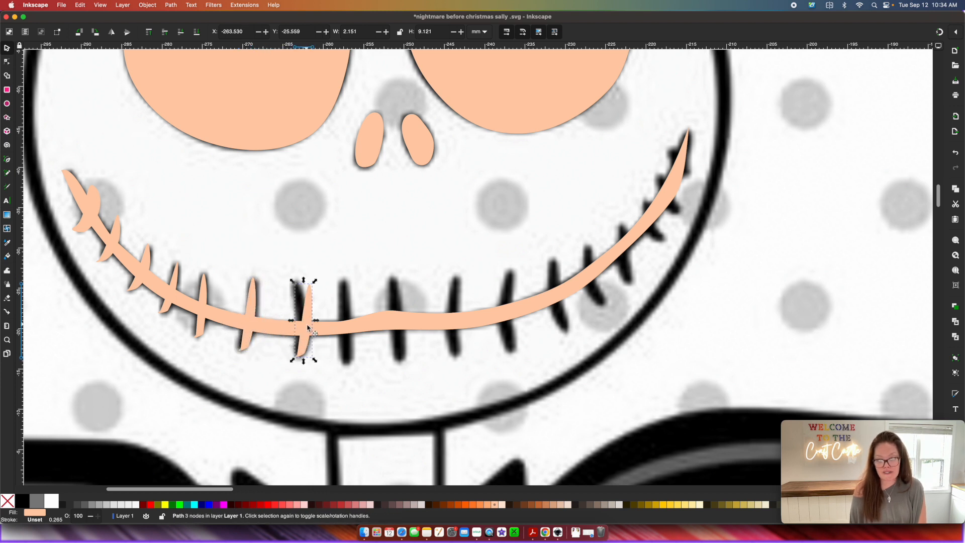
click(307, 305)
mouse_move(316, 280)
mouse_down()
mouse_move(308, 273)
mouse_move(310, 281)
mouse_up()
Step: Duplicate the seventh stitch's shape and place the copy over the eighth stitch from the left
scroll(308, 346, right, 5)
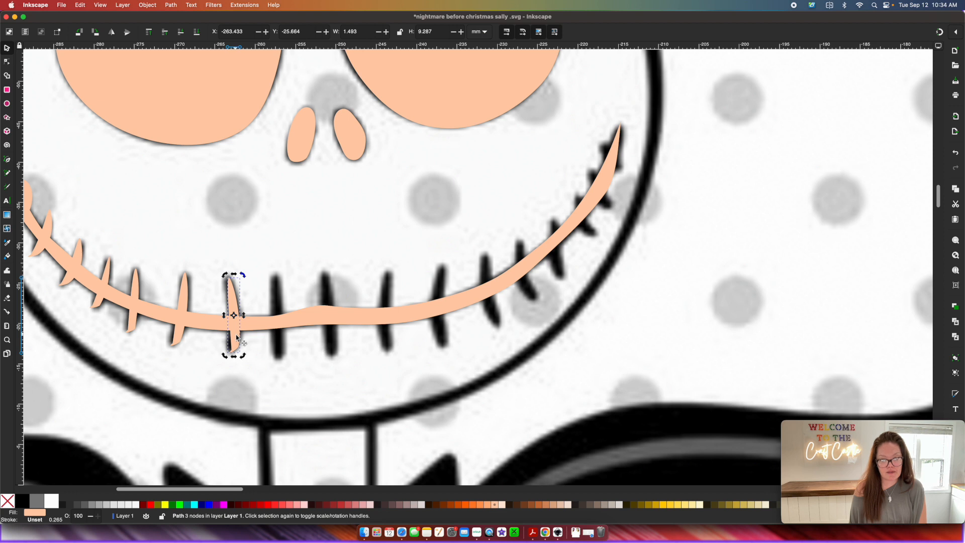
drag(232, 340, 281, 336)
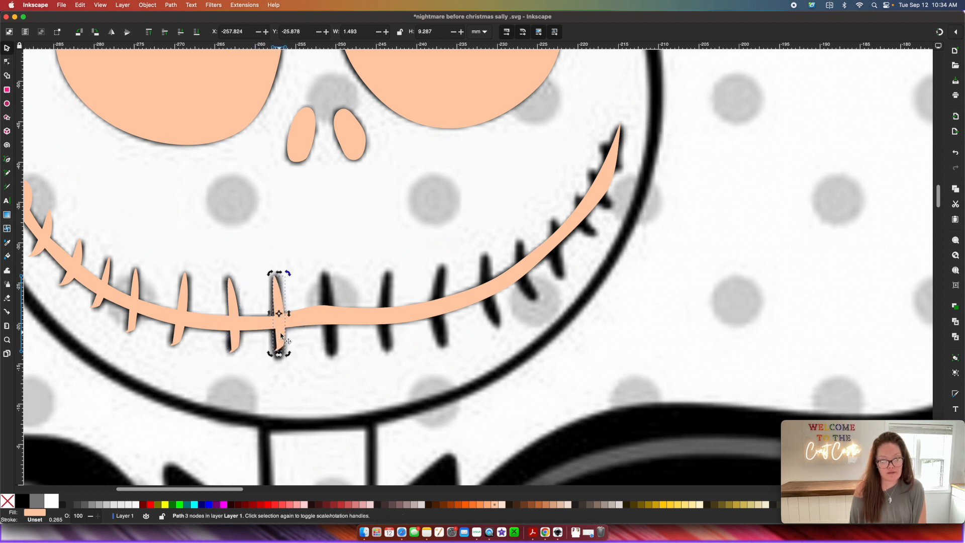
click(7, 60)
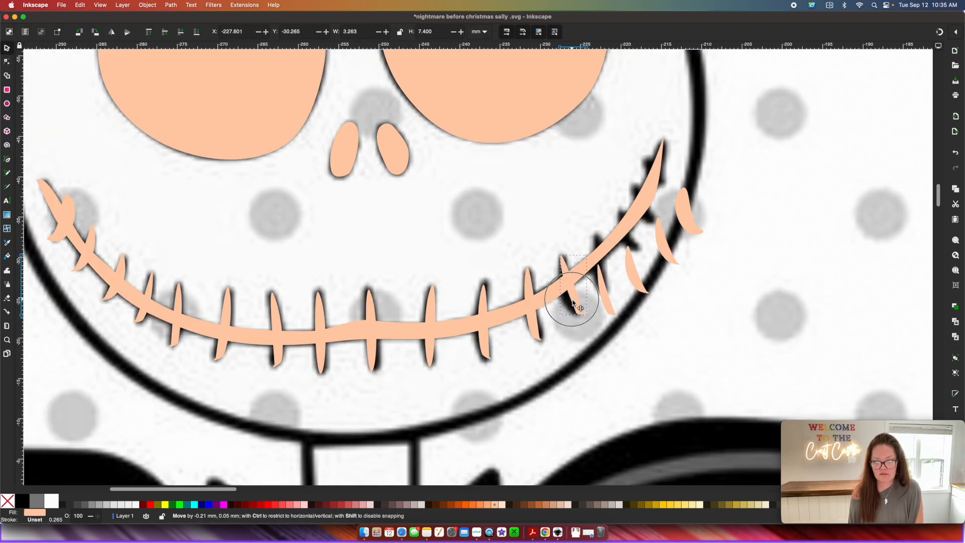
Step: Combine both eyes, both nostrils, the mouth line and all the stitches into a single path
key(minus)
key(minus)
key(minus)
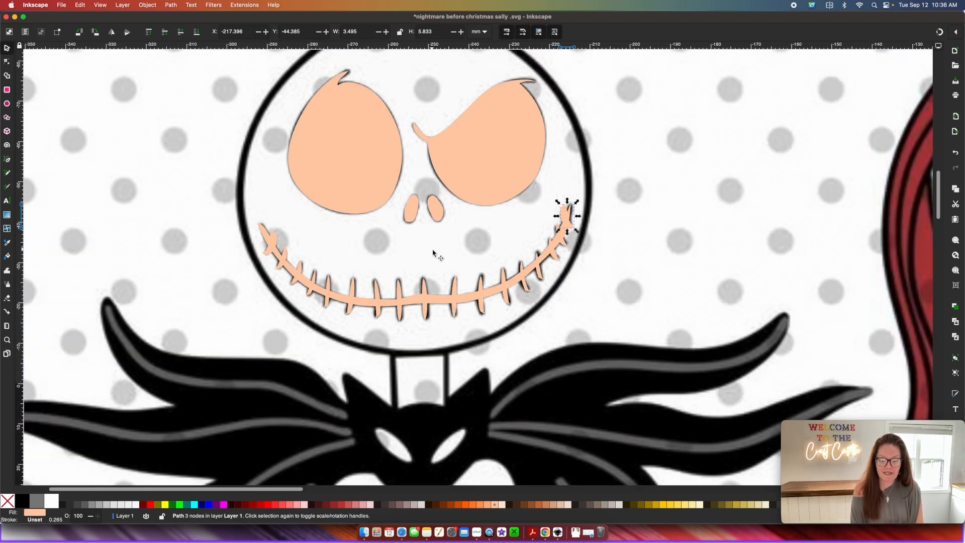
scroll(410, 223, up, 5)
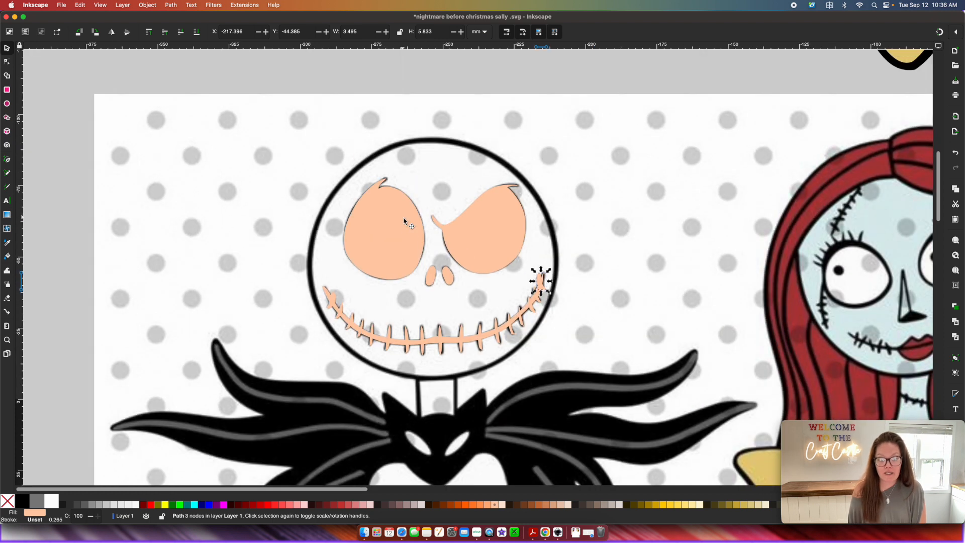
click(413, 312)
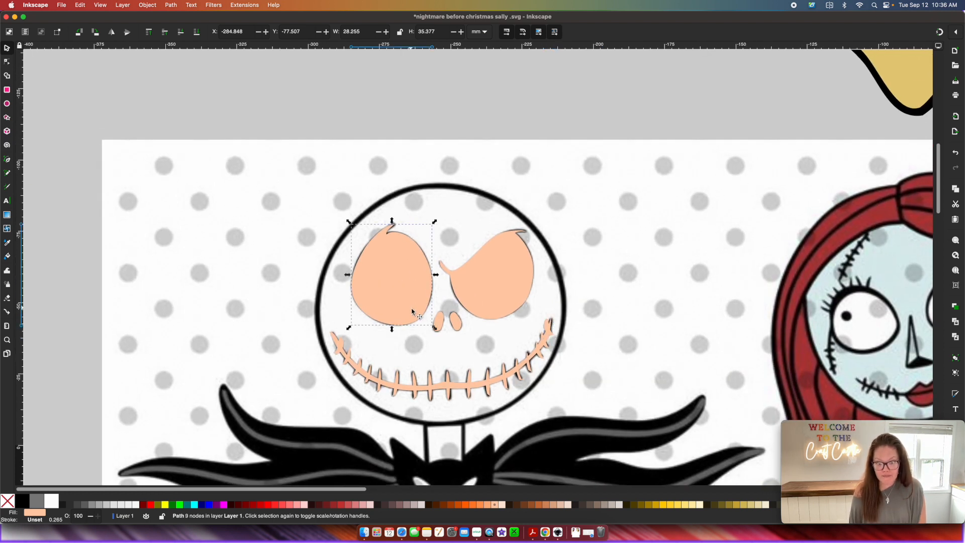
shift+click(487, 291)
shift+click(437, 326)
shift+click(437, 330)
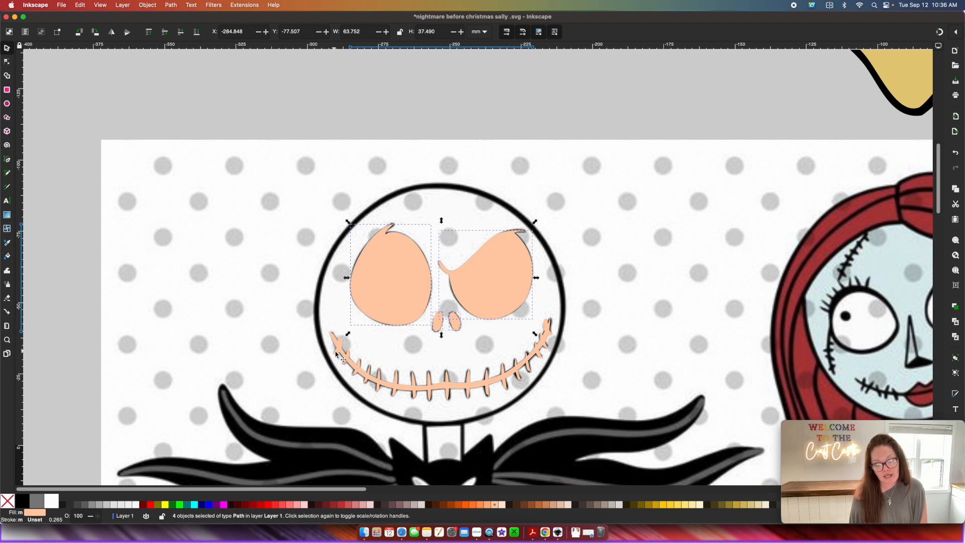
drag(329, 342, 385, 397)
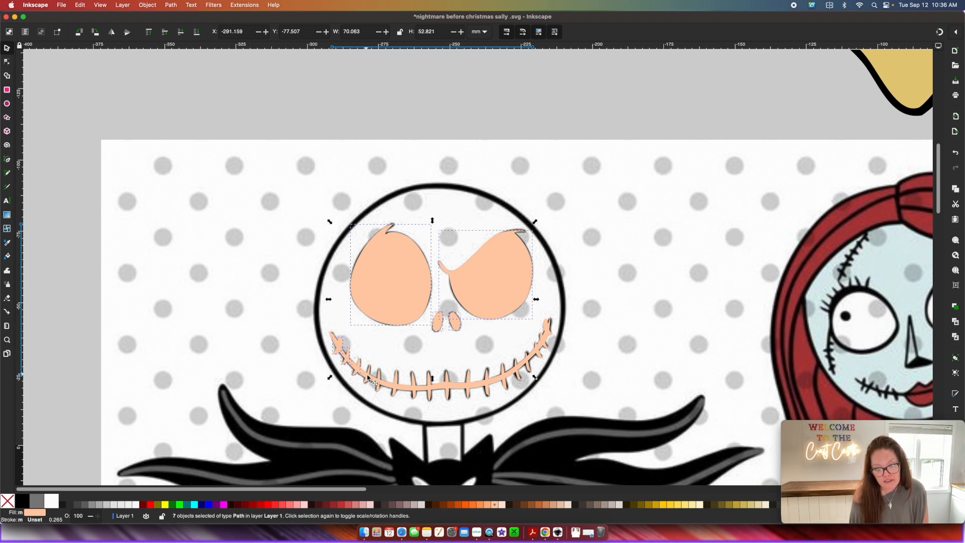
shift+click(397, 386)
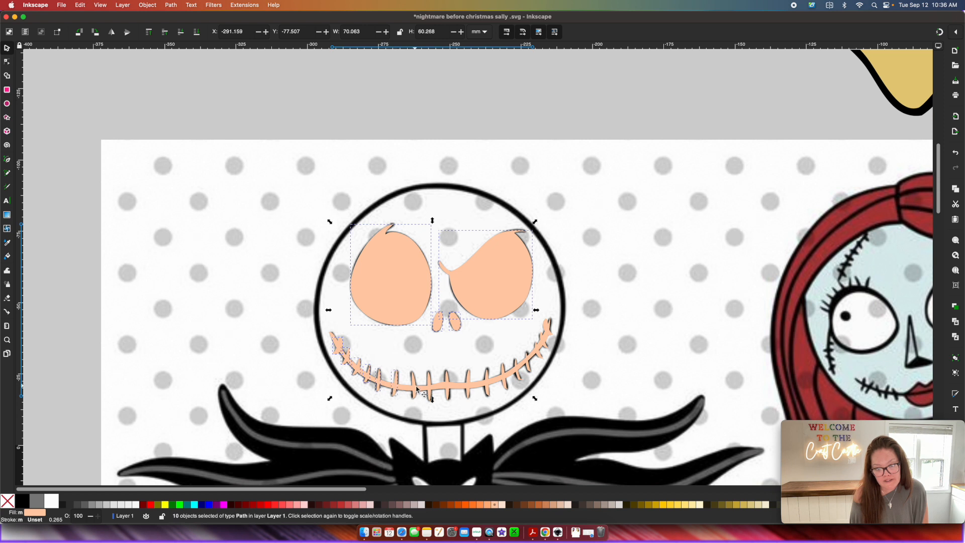
shift+click(415, 390)
shift+click(430, 392)
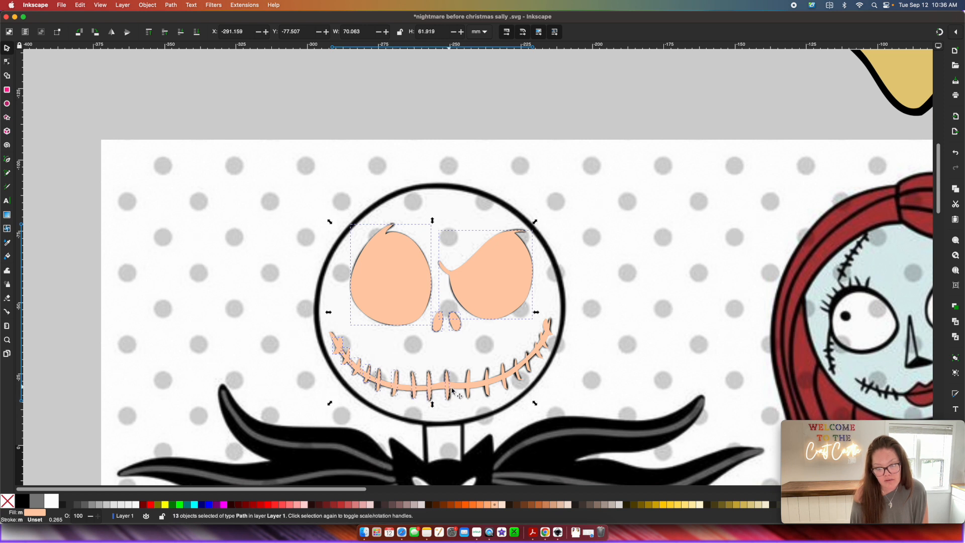
shift+click(477, 387)
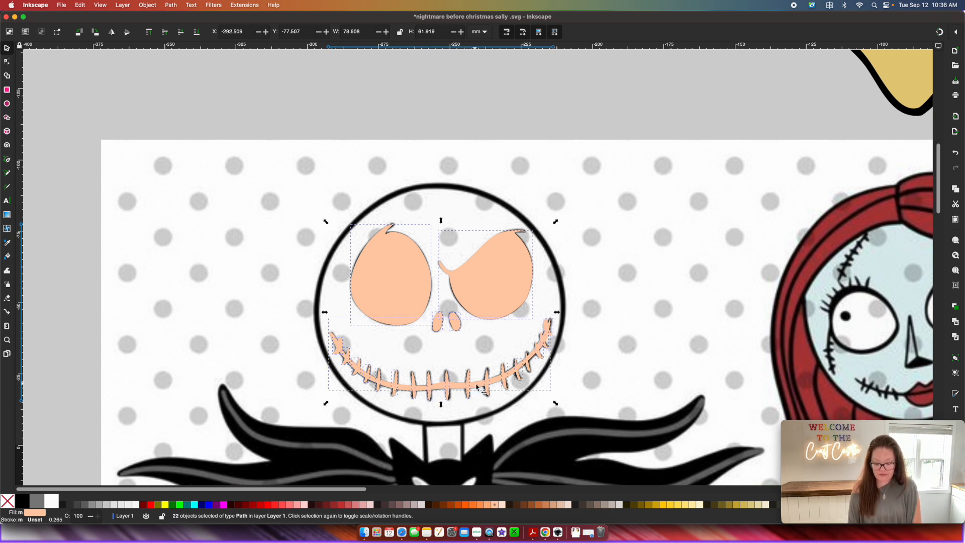
key(ctrl+k)
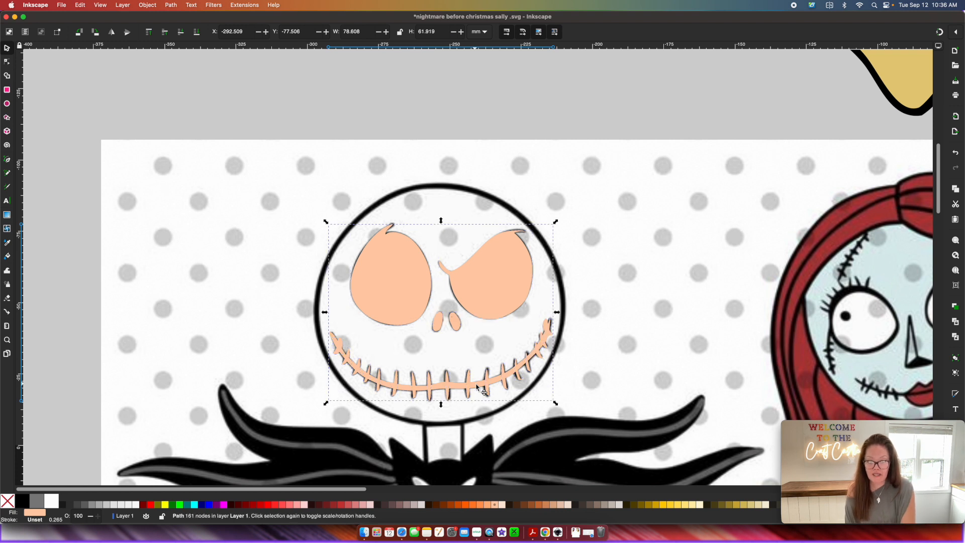
Step: Lower the combined facial features in the stacking order and send the clipart image to the bottom
click(181, 34)
click(218, 200)
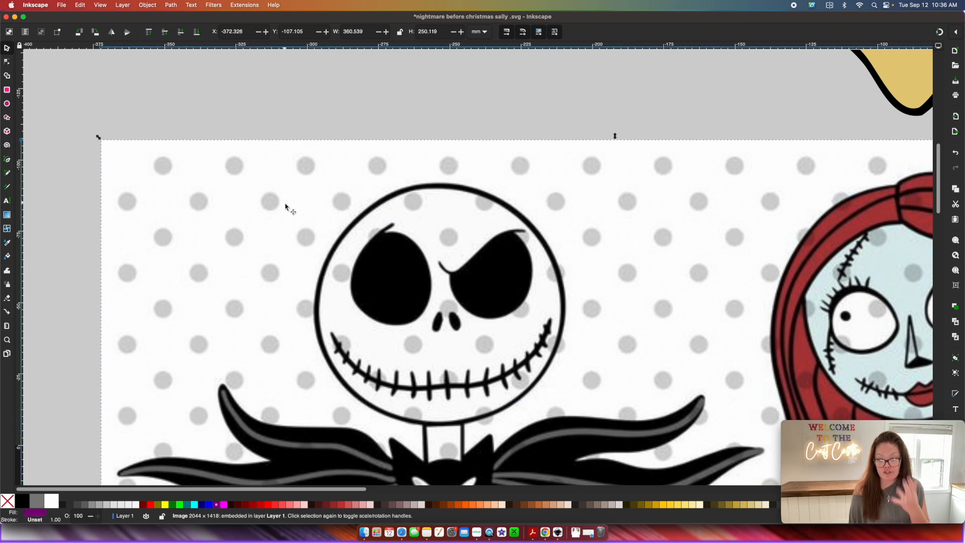
click(199, 34)
Step: Fill the head circle with white and subtract the combined facial features from it
click(393, 308)
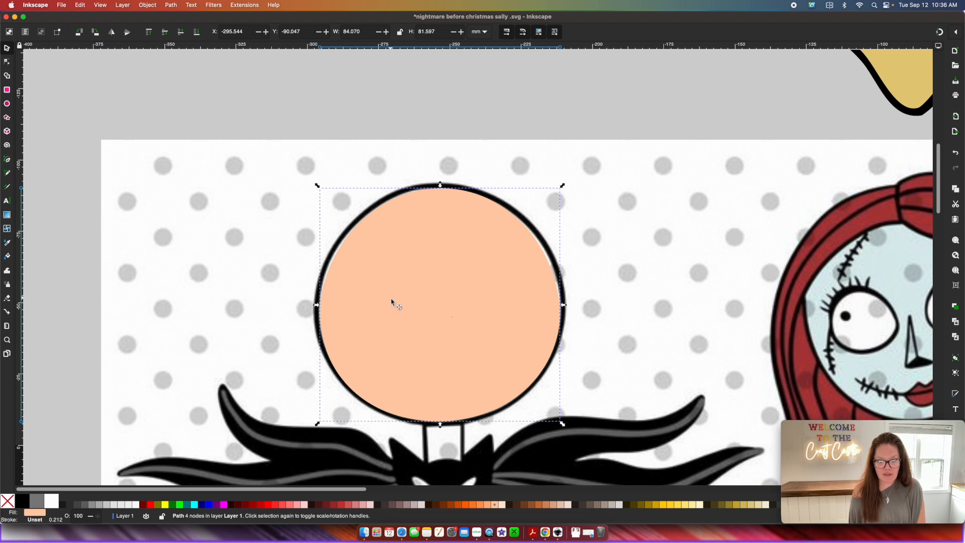
click(346, 291)
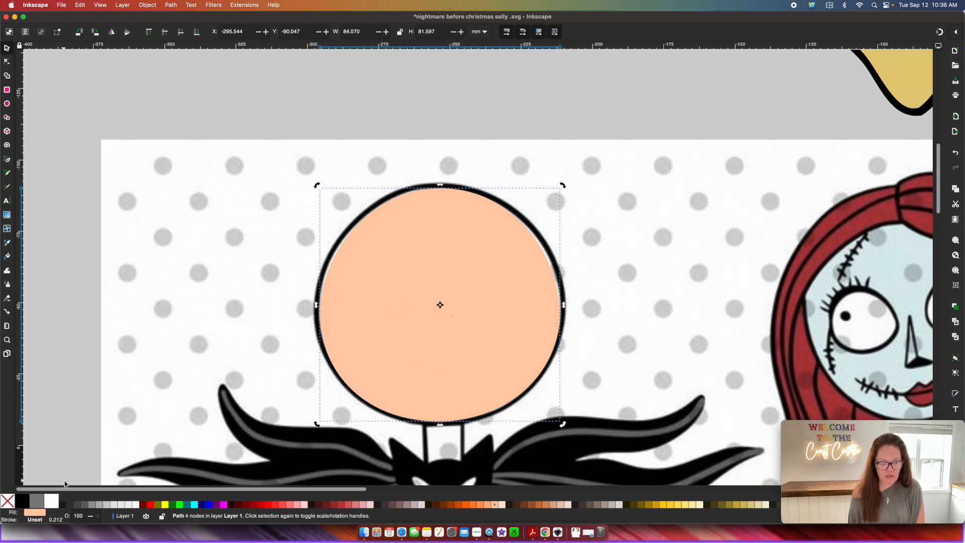
click(55, 504)
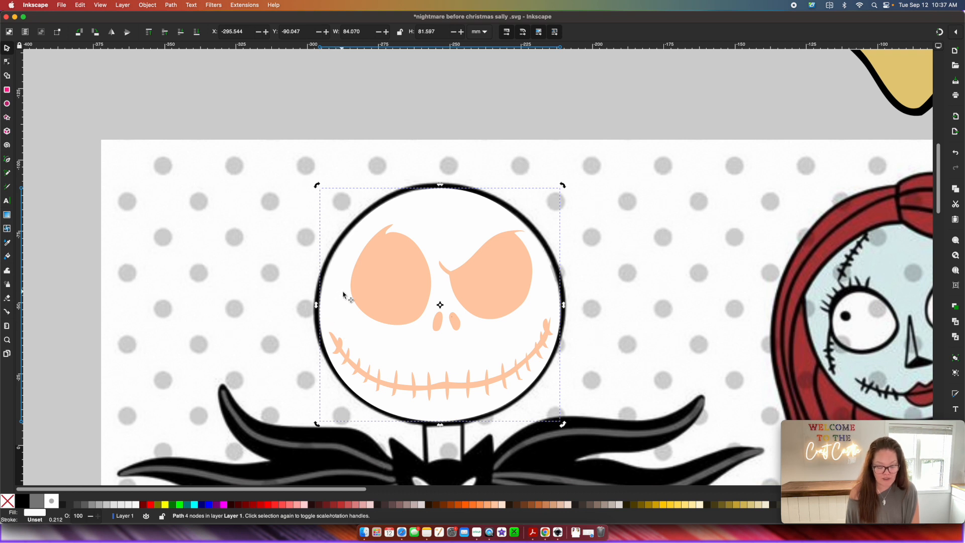
shift+click(389, 294)
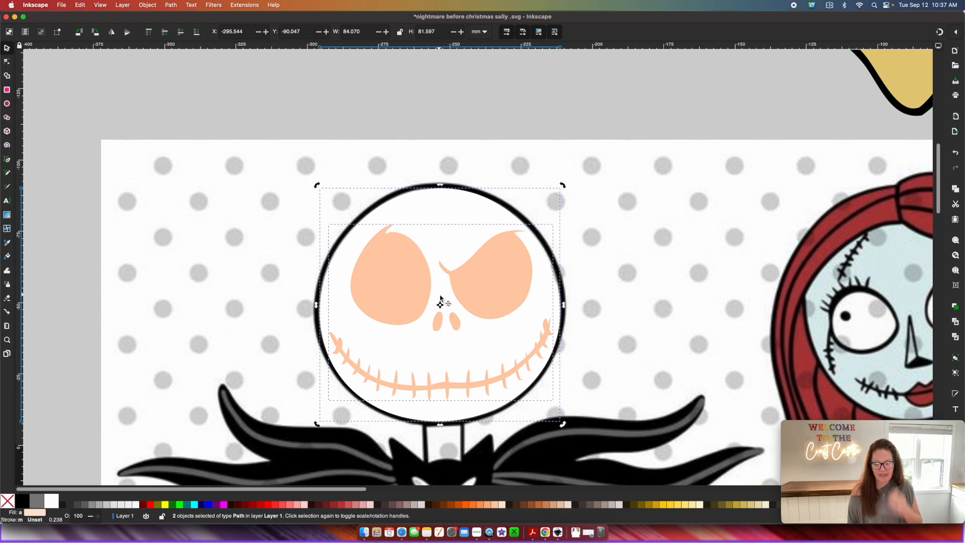
key(super+minus)
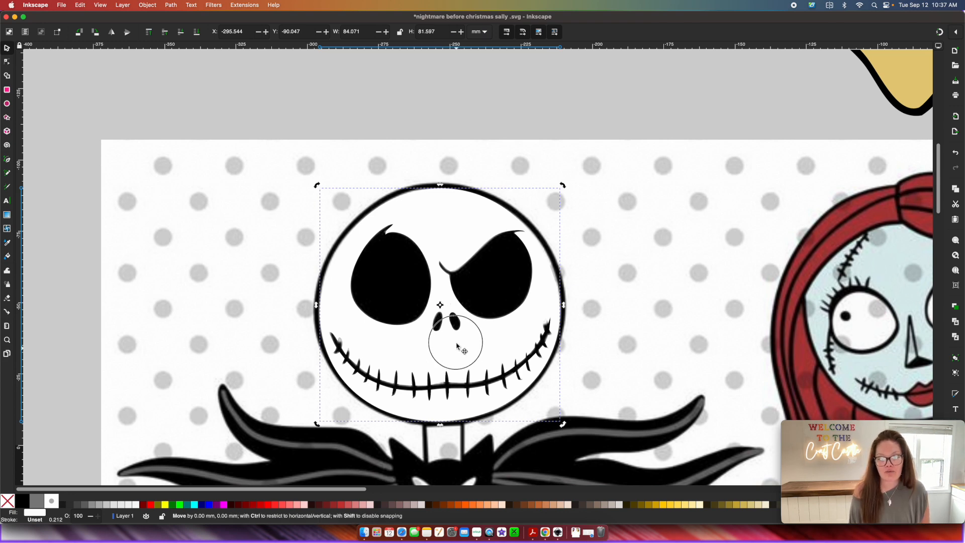
Step: Move the cut-out head off the clipart to check its openings, and undo the move
drag(445, 322, 394, 41)
scroll(415, 91, up, 5)
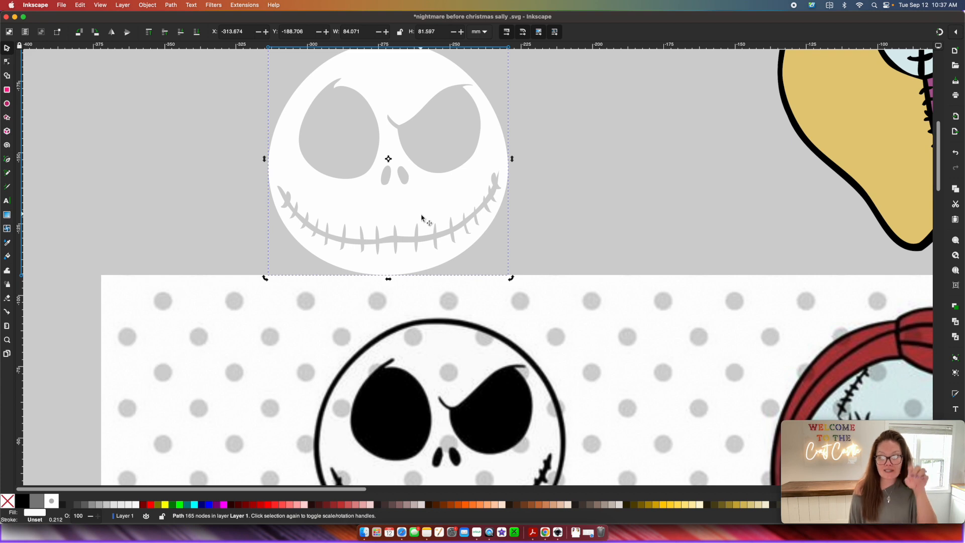
scroll(421, 216, down, 2)
key(alt)
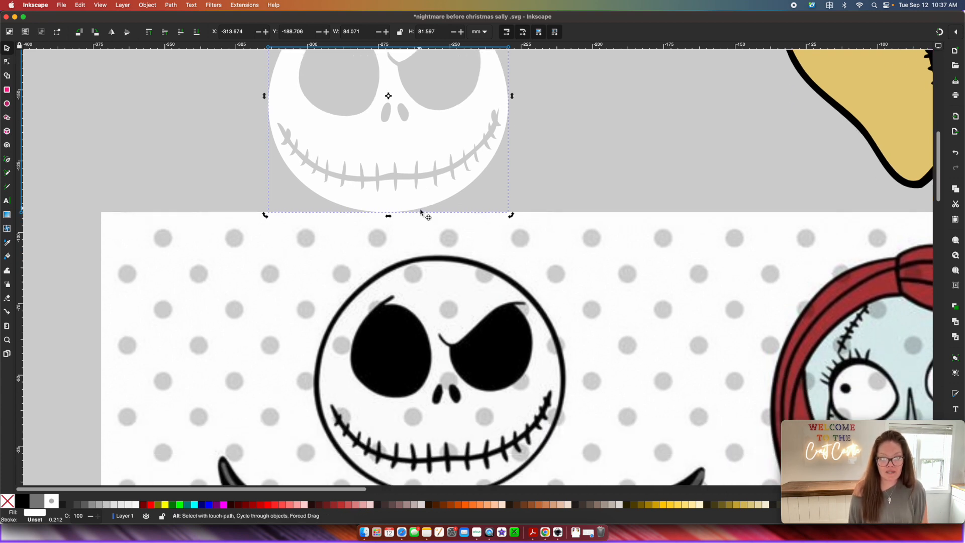
key(super+z)
Step: Trace the skeleton's neck as a closed four-sided path between the chin and the bat bow tie
scroll(421, 213, down, 7)
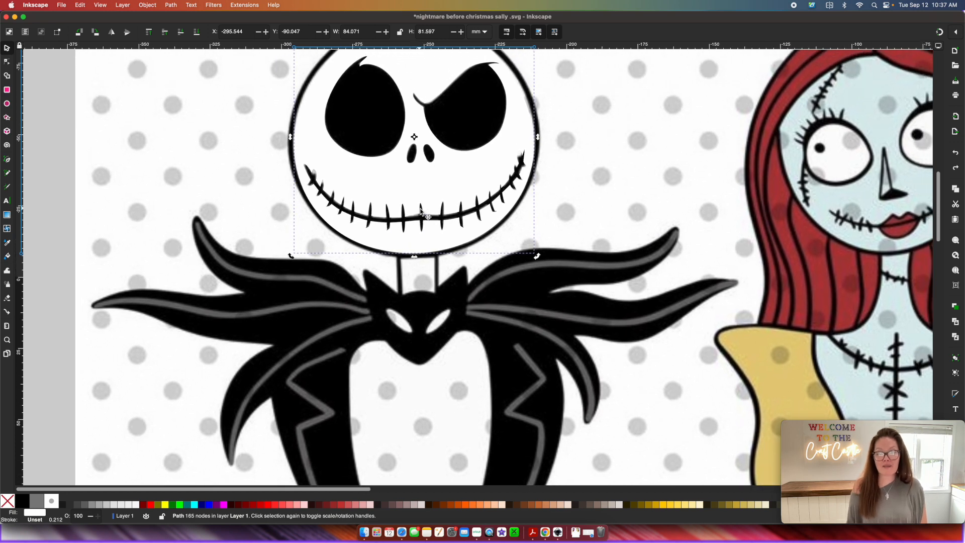
scroll(422, 211, right, 3)
scroll(402, 236, up, 2)
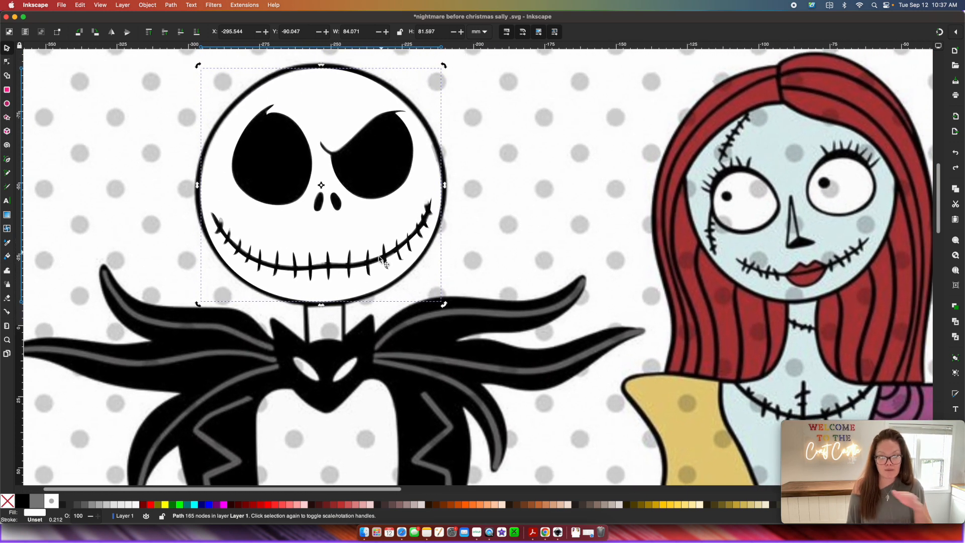
scroll(316, 323, down, 1)
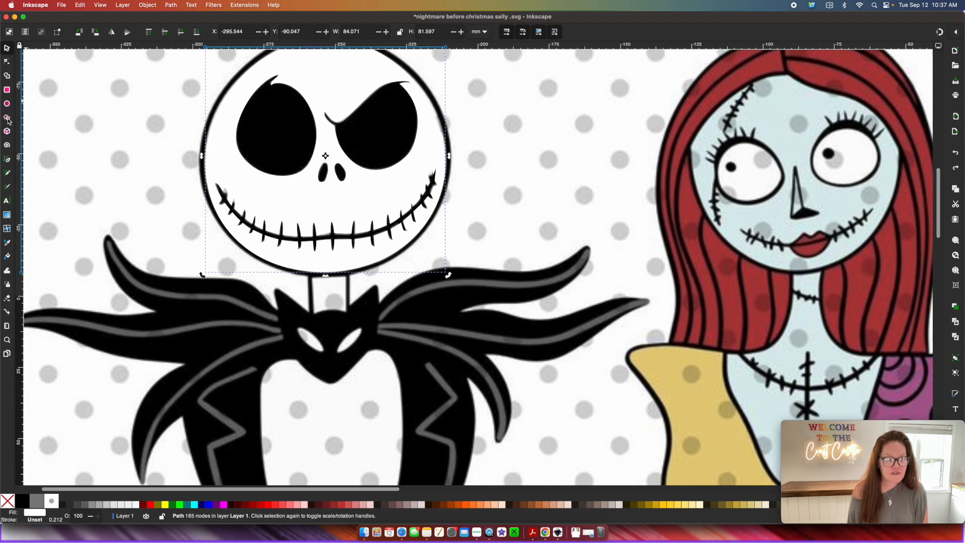
click(8, 159)
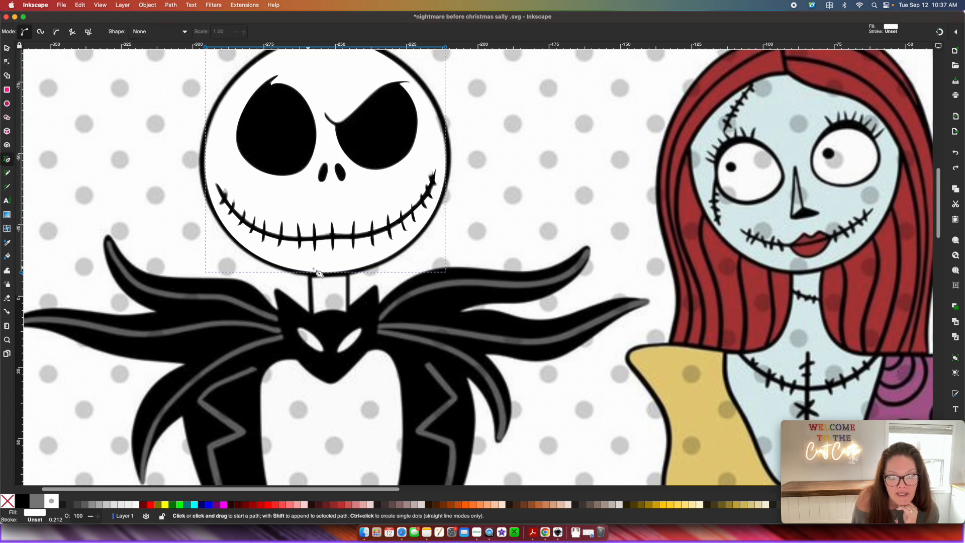
click(311, 276)
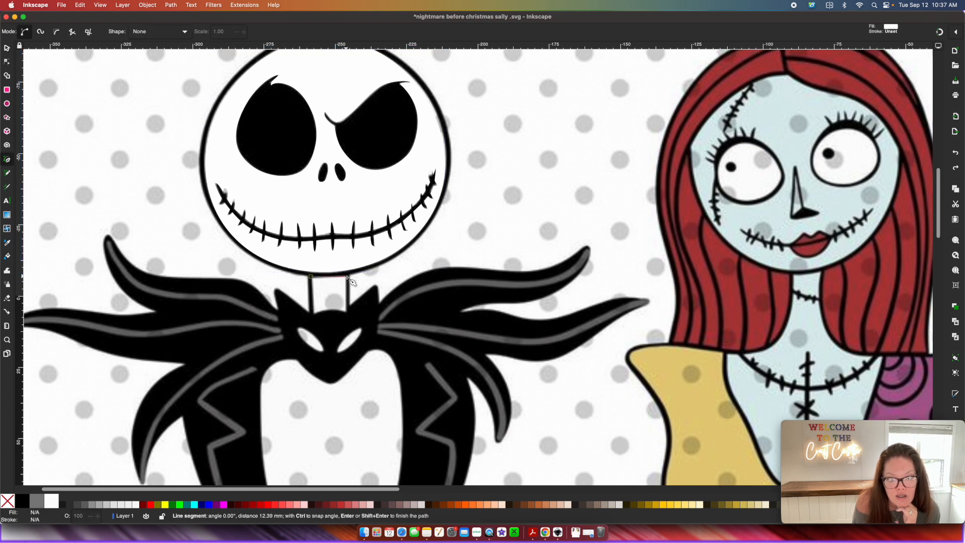
click(346, 277)
click(346, 312)
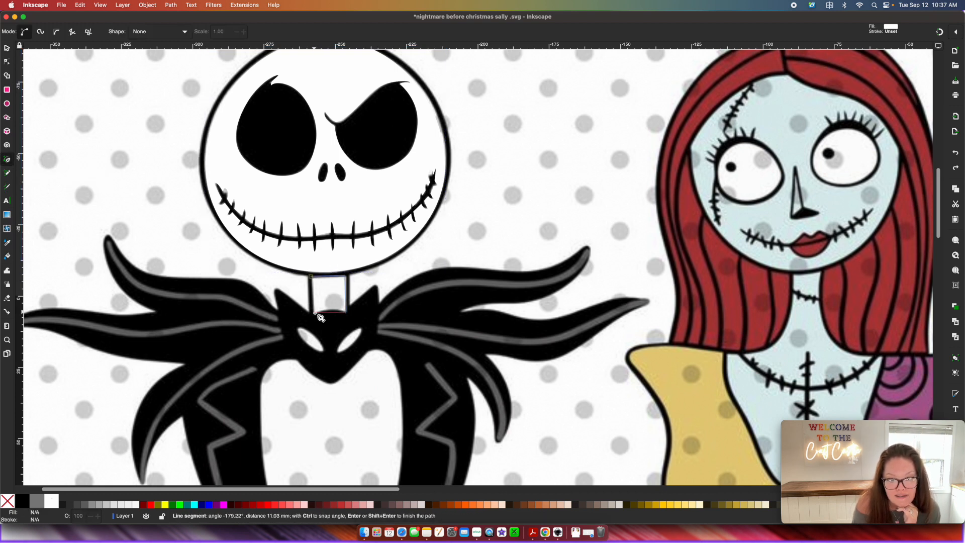
click(314, 313)
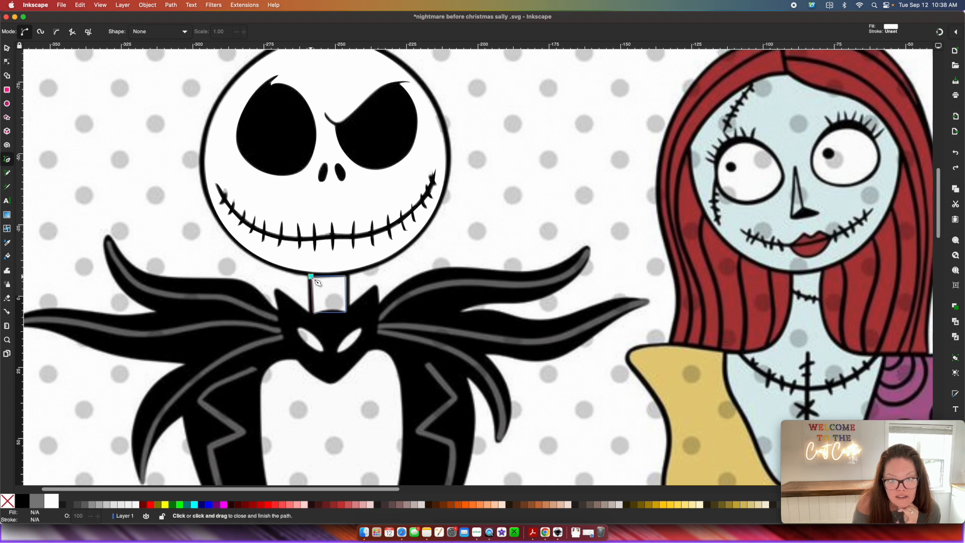
click(311, 276)
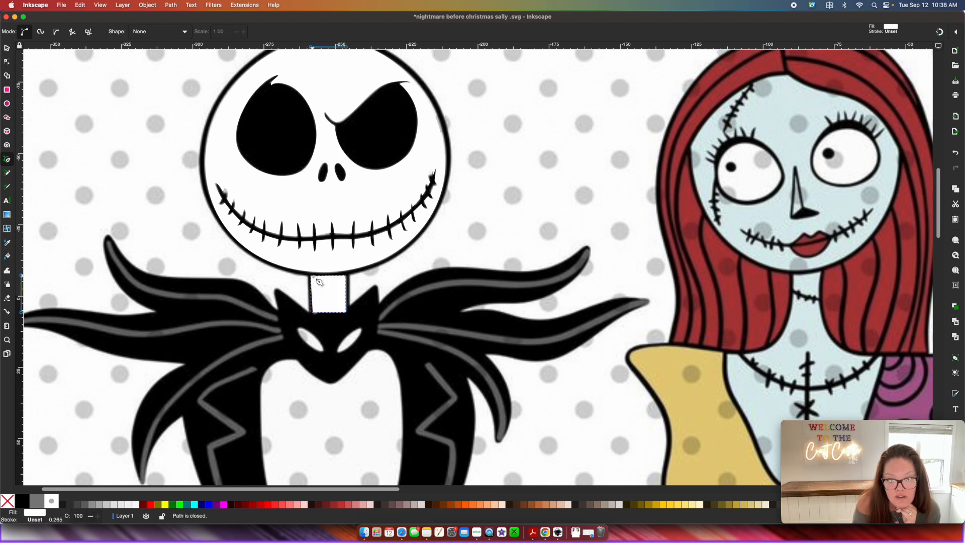
Step: Curve the neck shape's lower edge to follow the bow tie and fill the neck with salmon pink
click(8, 63)
click(333, 313)
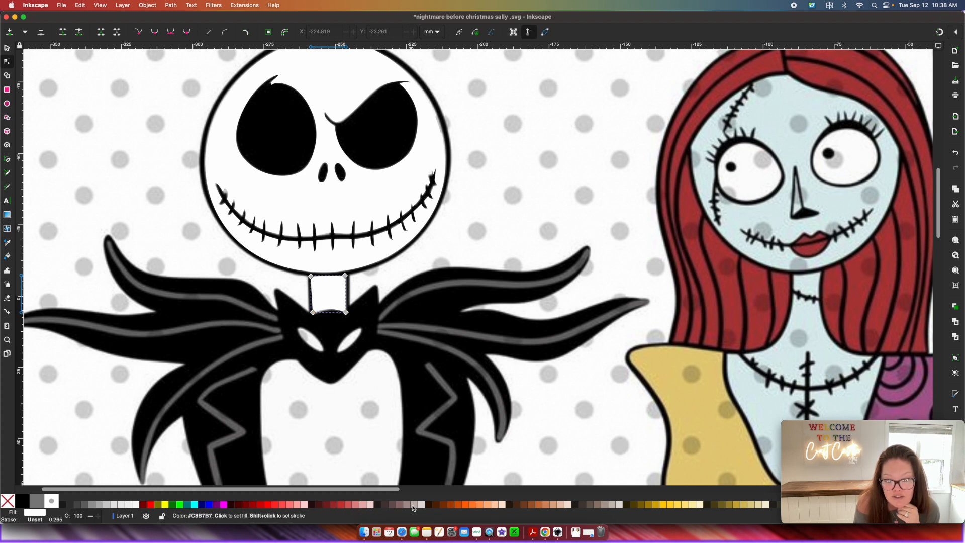
click(355, 504)
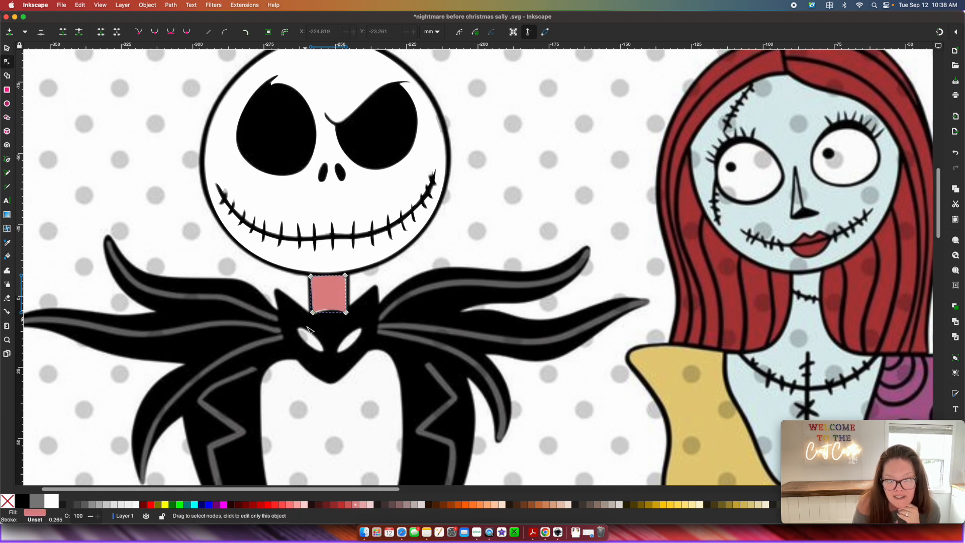
click(326, 311)
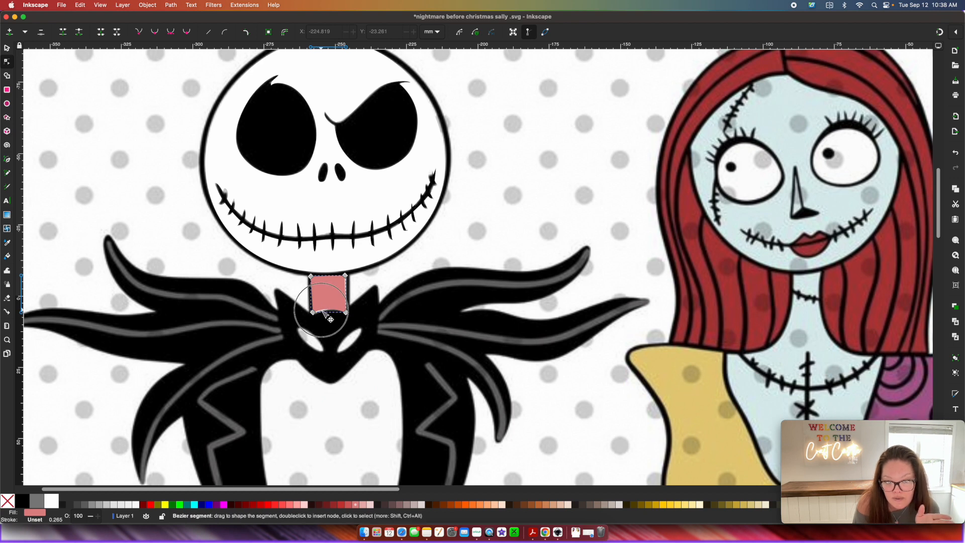
Step: Trace both eyes of the bat bow tie freehand as closed shapes and reshape the right one to match the clipart
scroll(323, 324, down, 5)
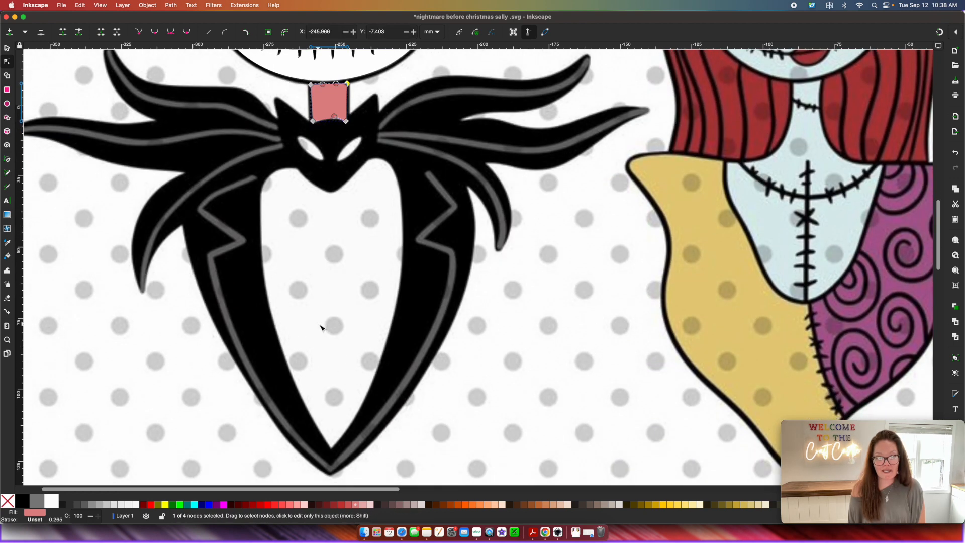
scroll(280, 192, up, 3)
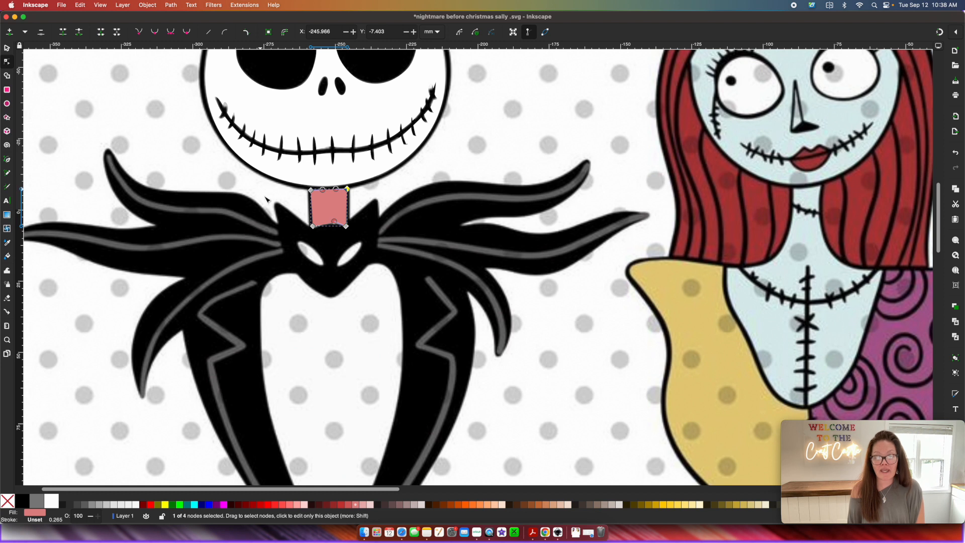
click(8, 174)
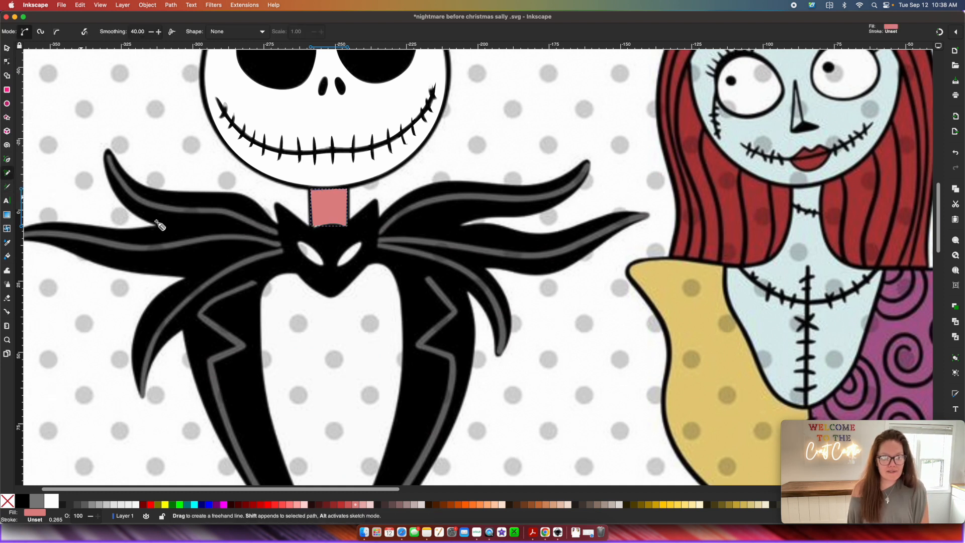
mouse_move(325, 267)
mouse_down()
mouse_move(297, 241)
mouse_move(321, 264)
mouse_move(361, 241)
mouse_move(347, 266)
mouse_up()
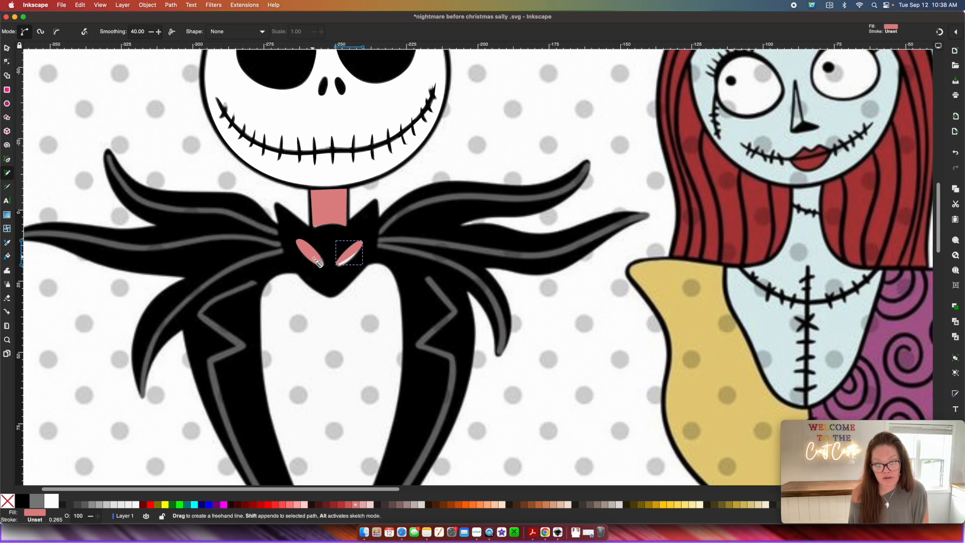
click(7, 61)
click(344, 266)
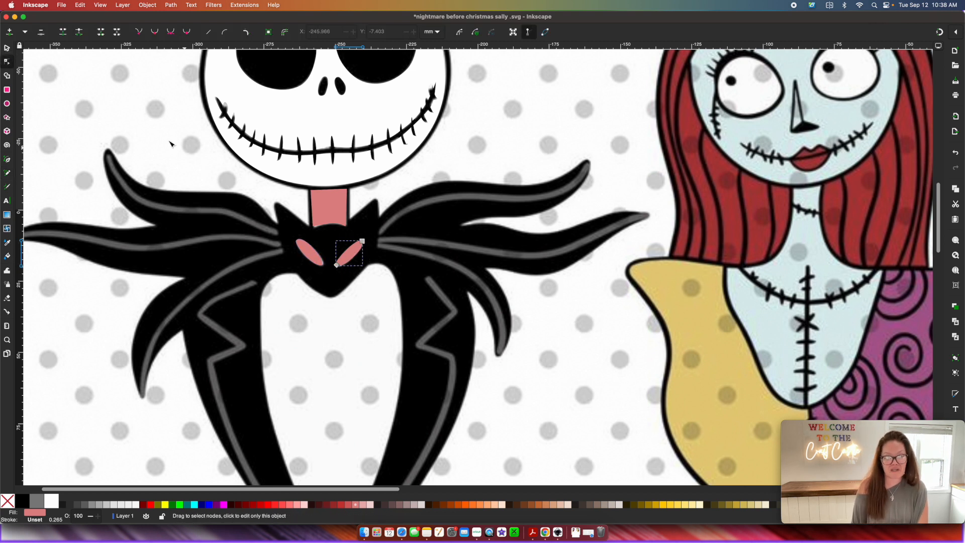
Step: Trace the white shirt front between the lapels as a closed straight-segment path with the Bezier tool, following the V below the bow tie
click(7, 48)
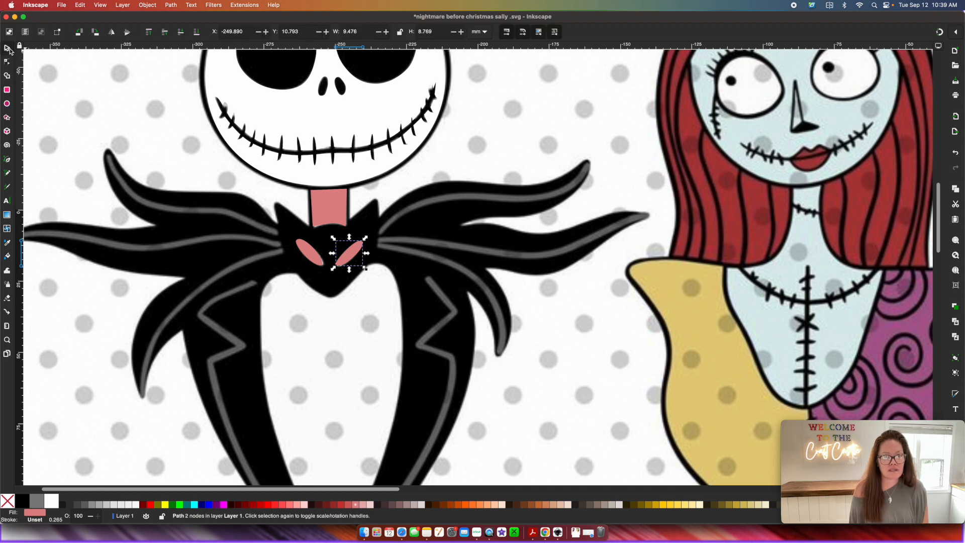
scroll(279, 233, down, 4)
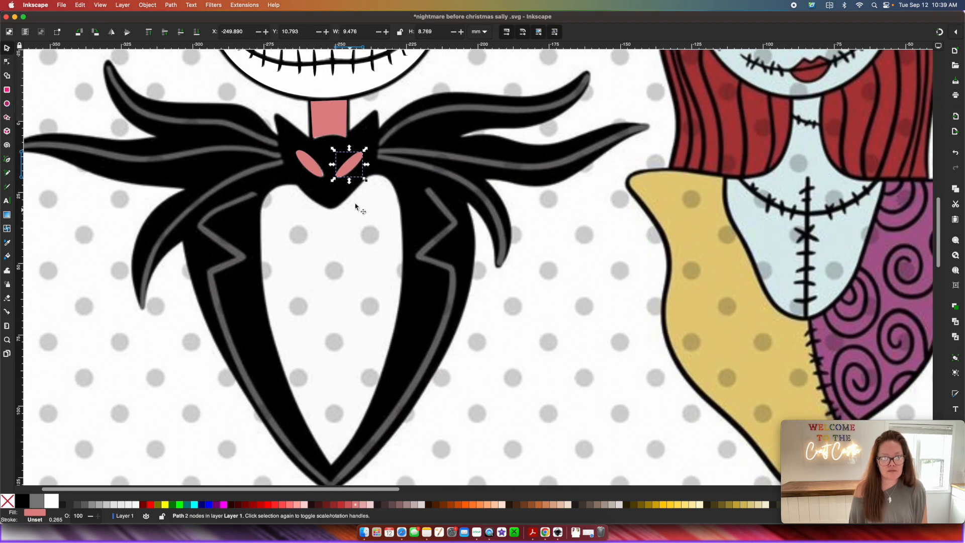
scroll(319, 442, down, 2)
scroll(319, 442, right, 2)
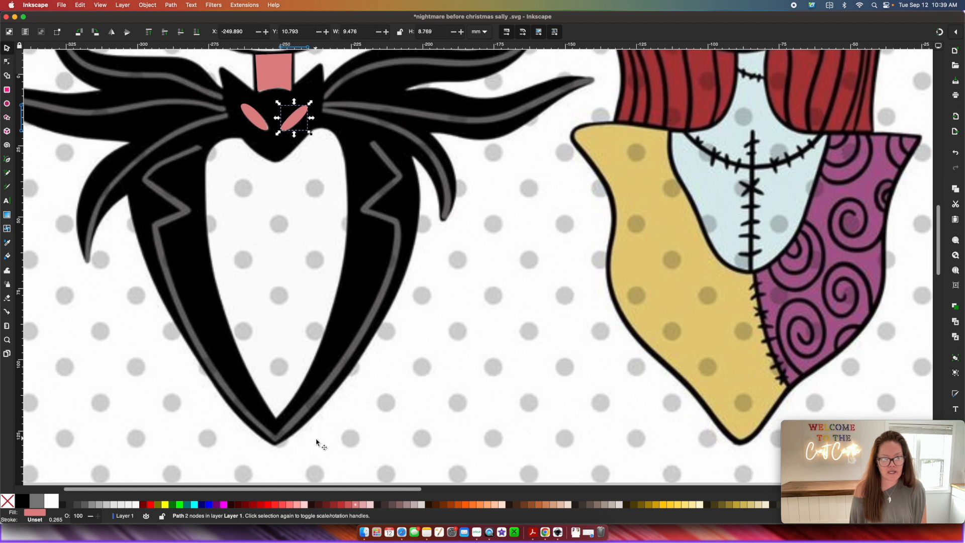
click(8, 161)
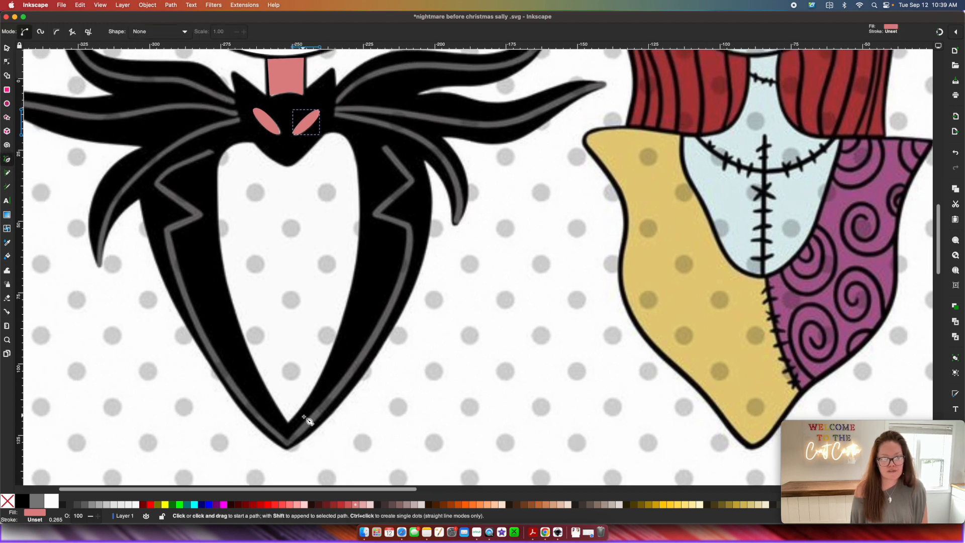
click(288, 421)
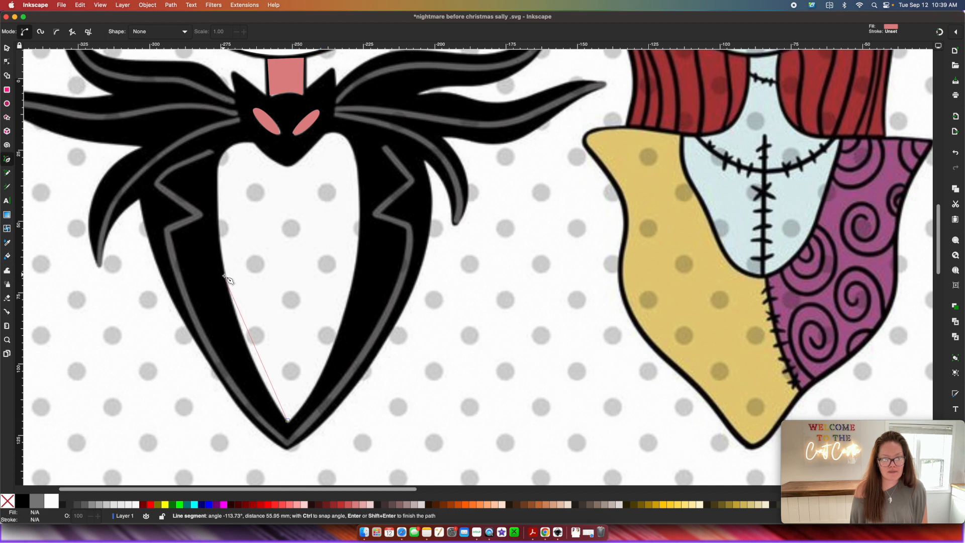
click(225, 275)
click(218, 163)
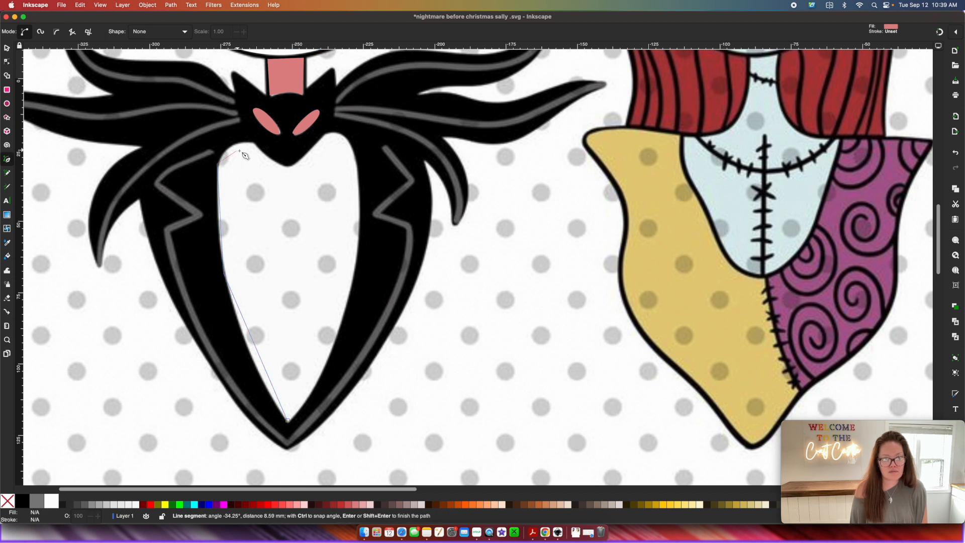
click(252, 143)
click(286, 164)
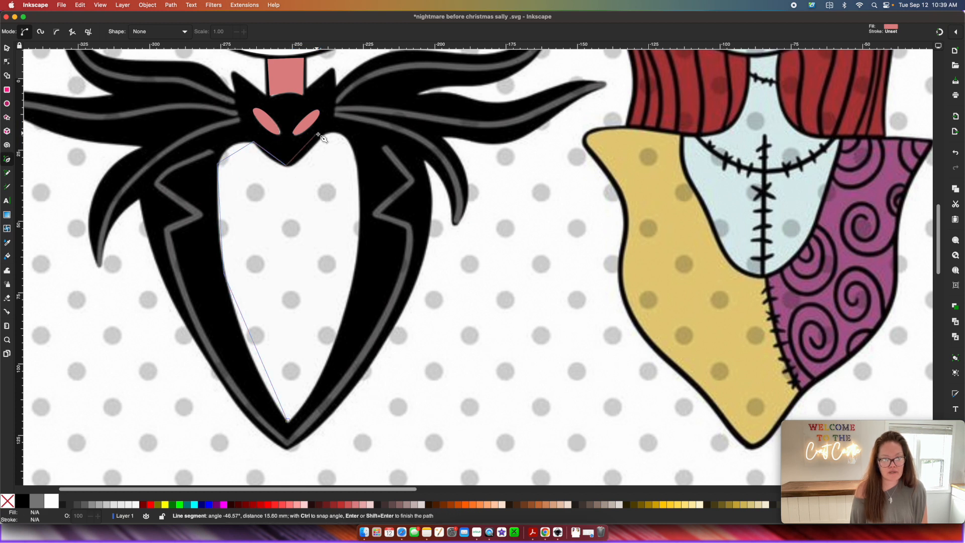
click(327, 134)
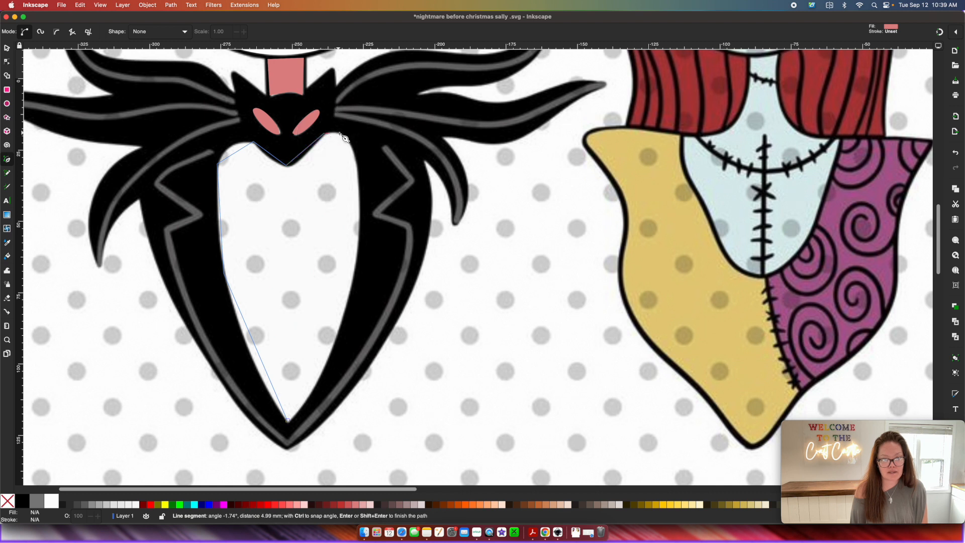
click(342, 134)
click(349, 291)
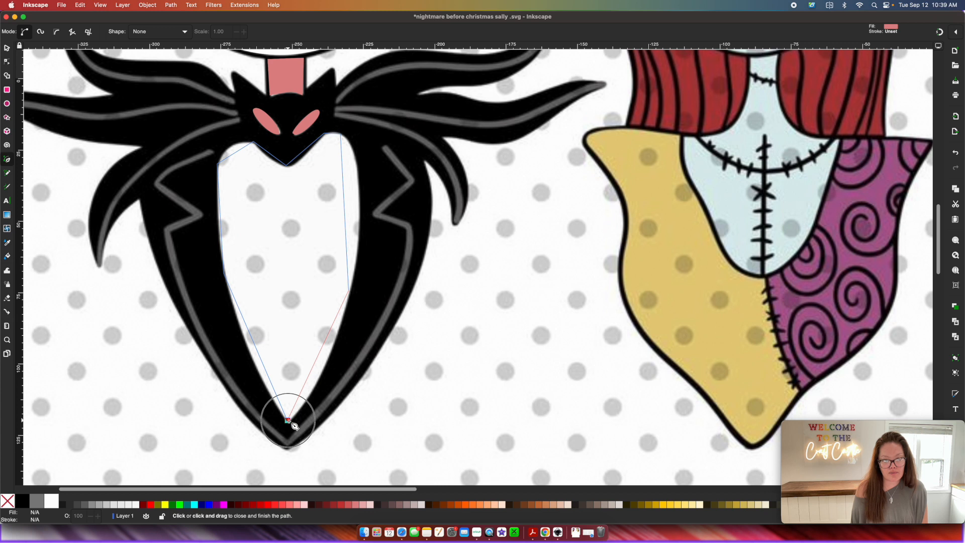
click(290, 421)
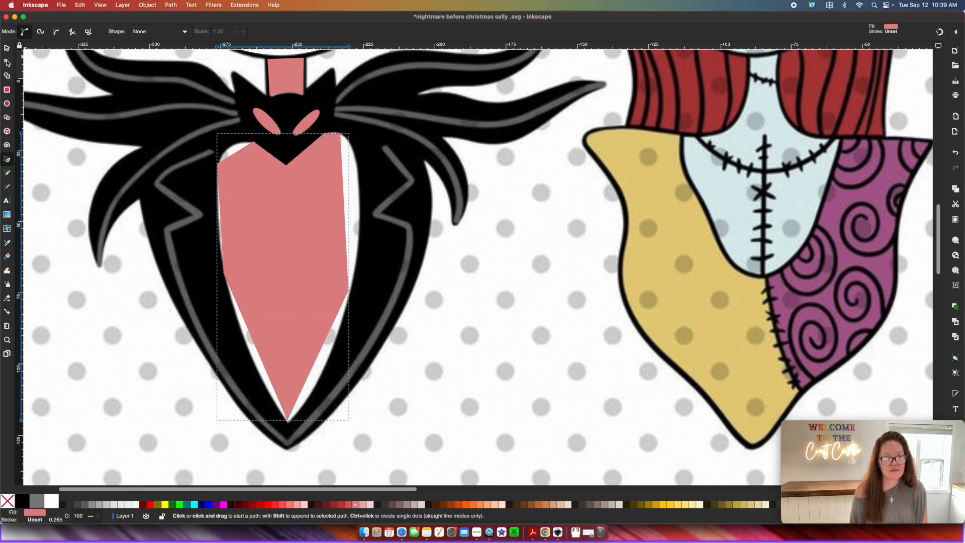
Step: Bend the straight segments of the shirt path into curves that follow the inner edges of the black jacket
click(7, 62)
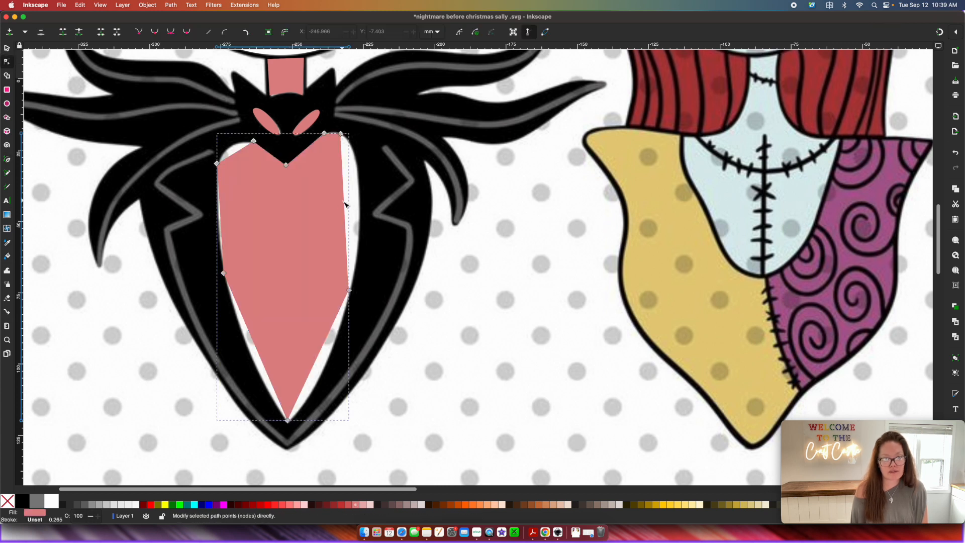
drag(345, 203, 373, 194)
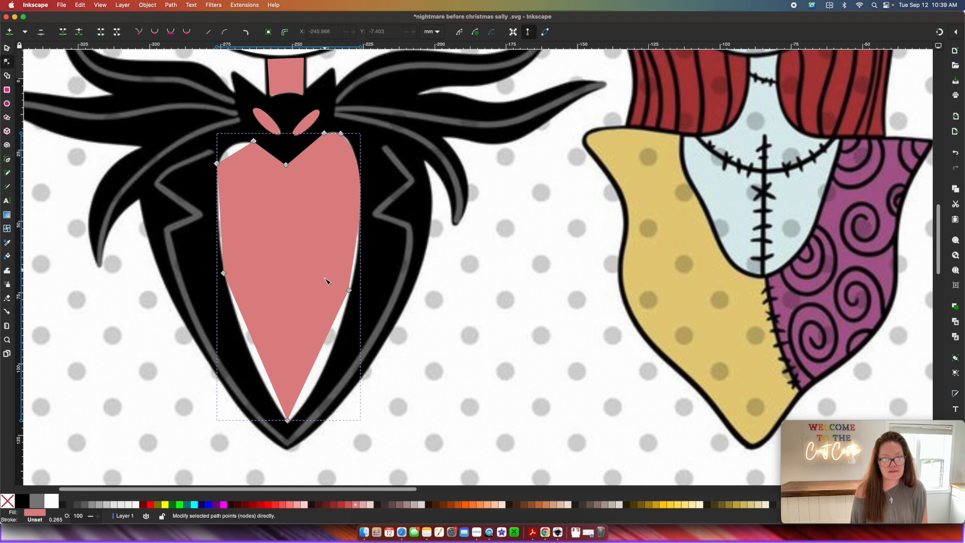
drag(255, 347, 250, 349)
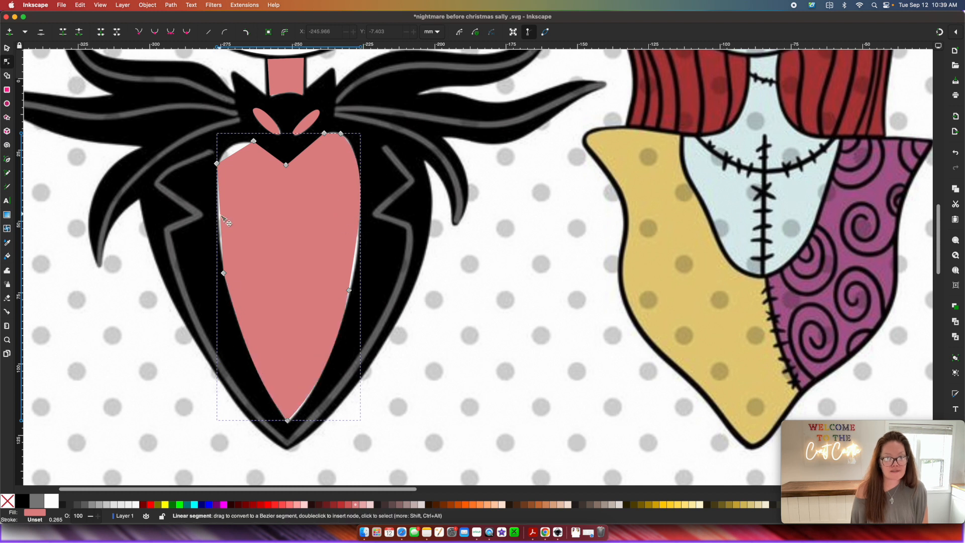
drag(220, 216, 218, 214)
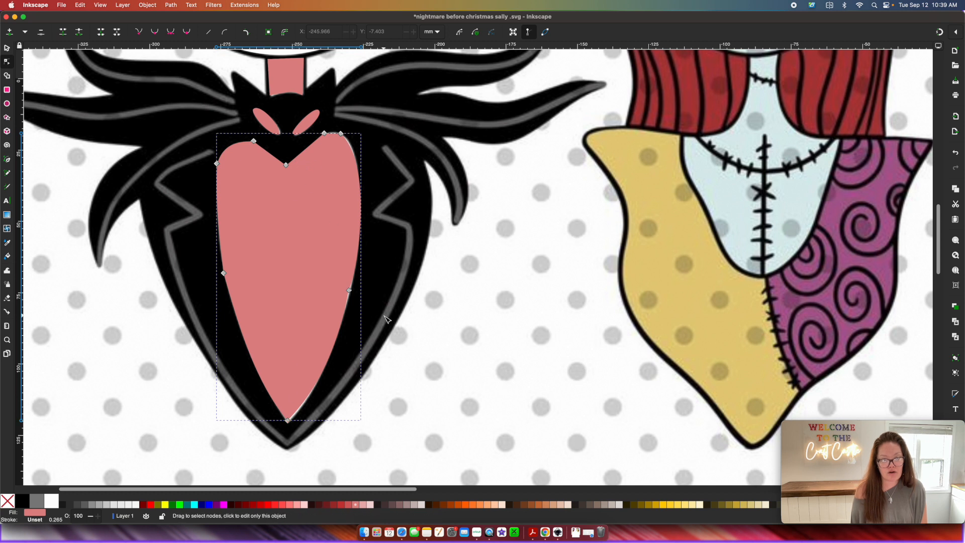
Step: Make the six side and upper-lobe nodes of the shirt path auto-smooth, leaving out the V notch and lower tip
scroll(385, 320, up, 3)
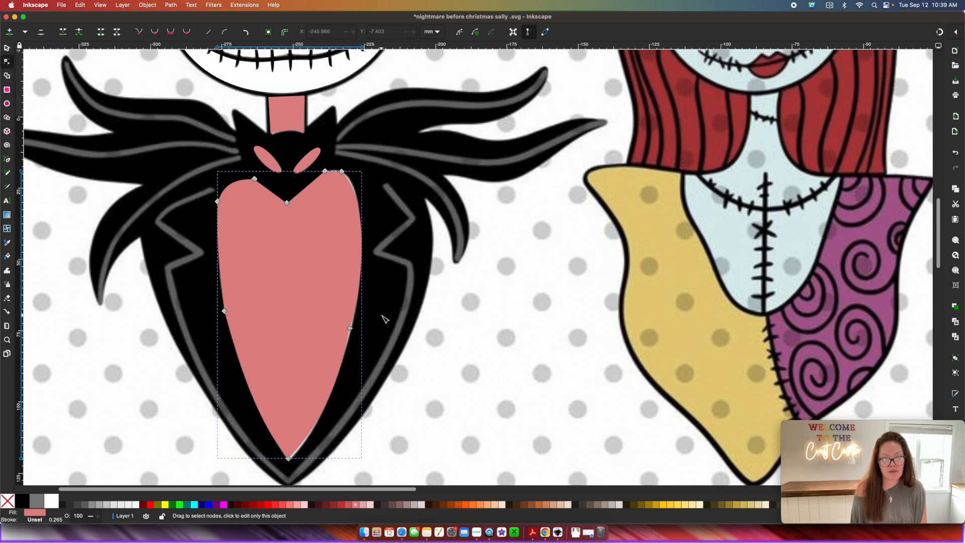
click(350, 328)
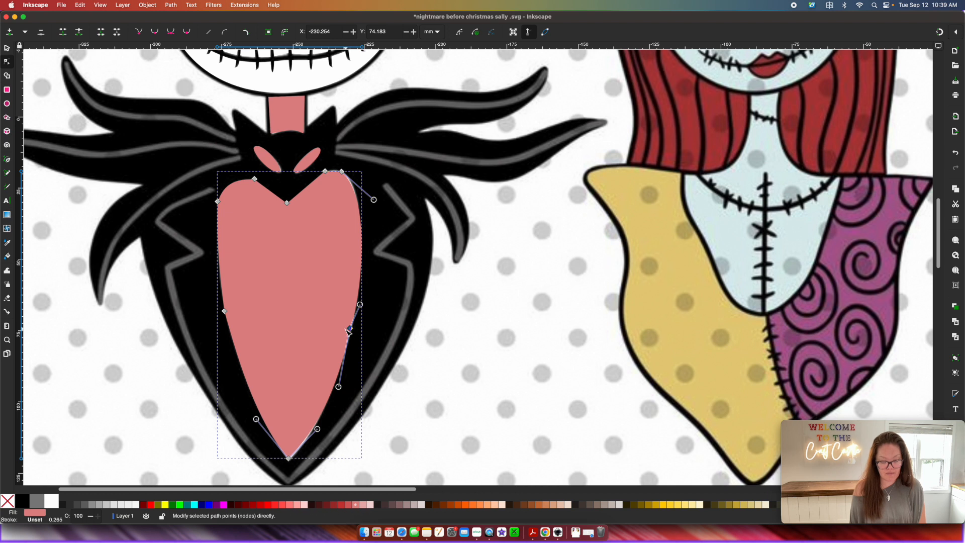
shift+click(224, 311)
shift+click(217, 201)
shift+click(255, 178)
shift+click(325, 171)
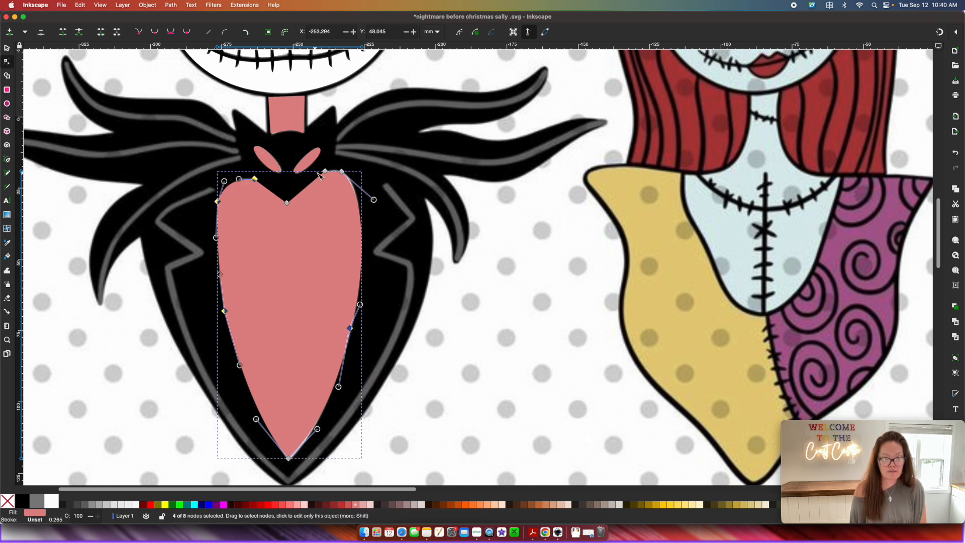
shift+click(342, 171)
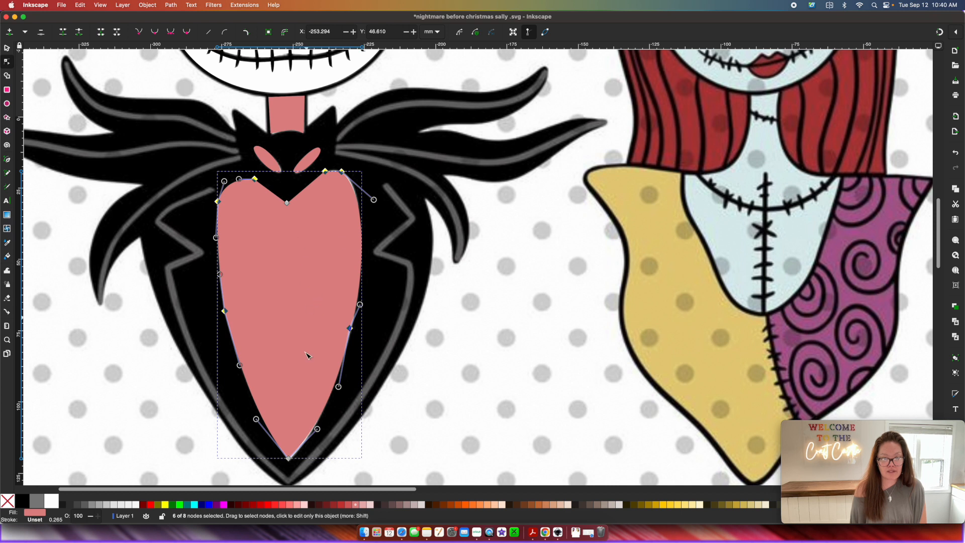
click(187, 31)
click(502, 338)
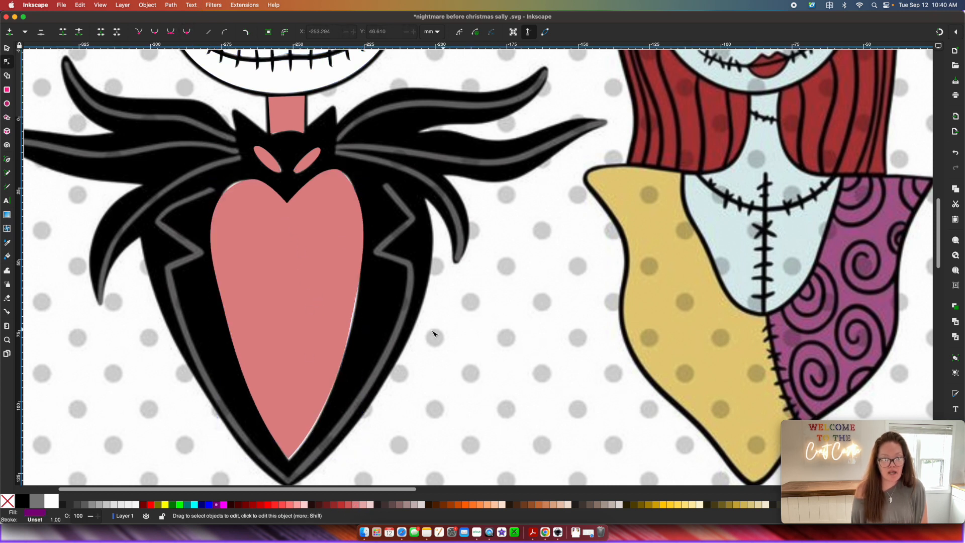
Step: Remove the extra node on the shirt's right lobe and adjust the remaining nodes and handles to fit the jacket opening
click(302, 265)
drag(327, 174, 330, 173)
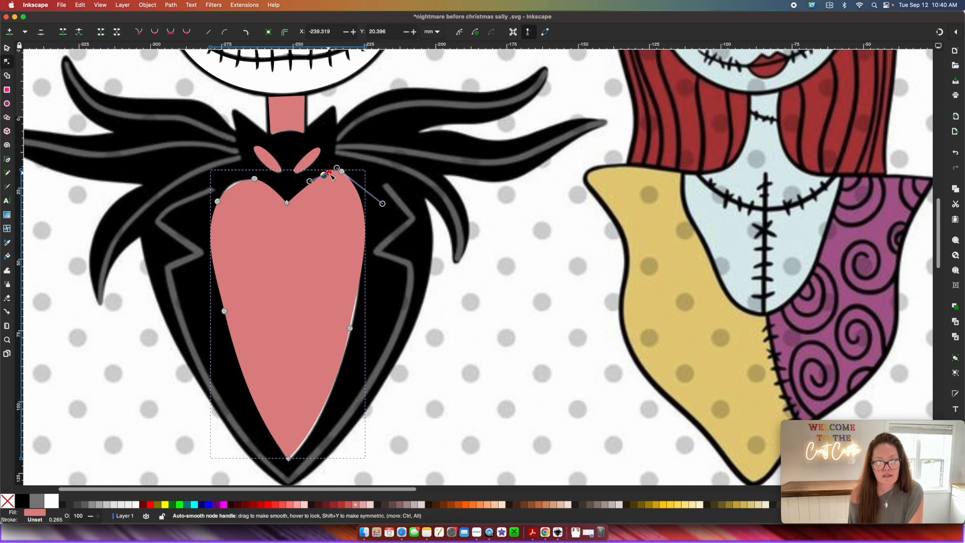
drag(329, 174, 330, 164)
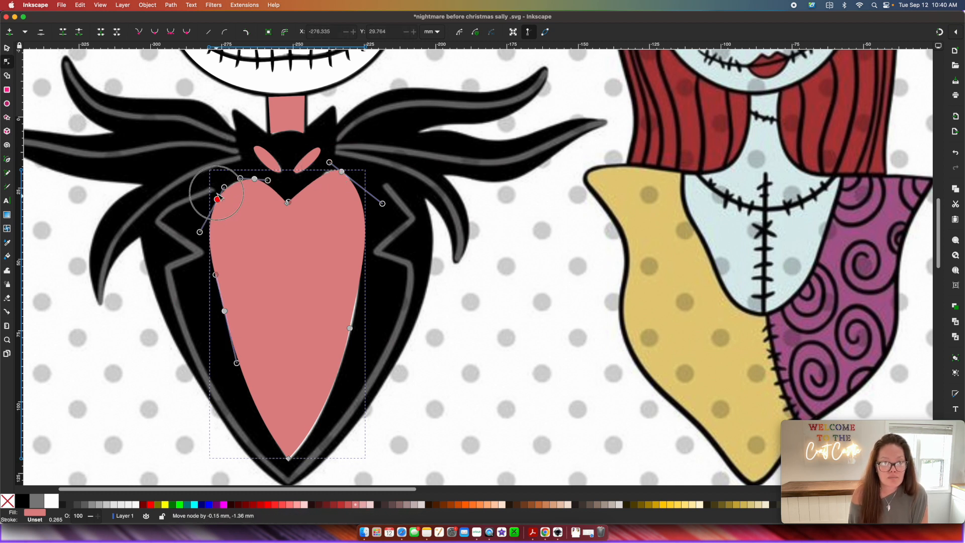
drag(349, 327, 355, 331)
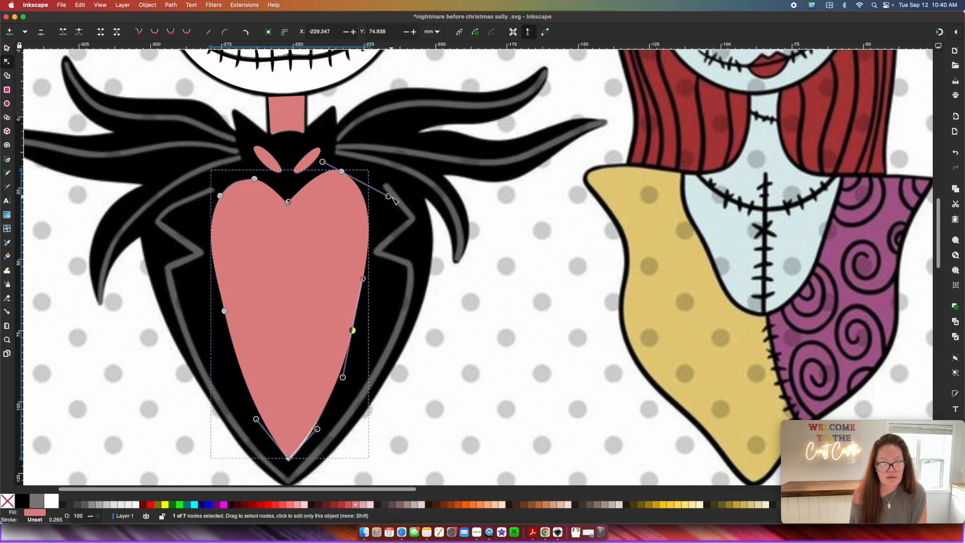
key(Tab)
click(6, 49)
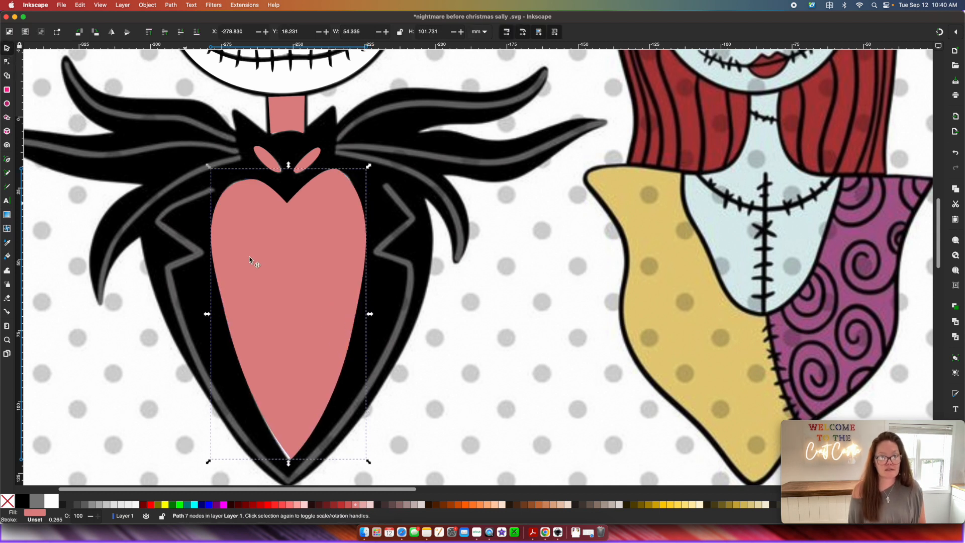
Step: Trace the entire jacket silhouette, including the bow tie points and pointed tendrils on both sides, as one closed Bezier path
scroll(267, 302, down, 3)
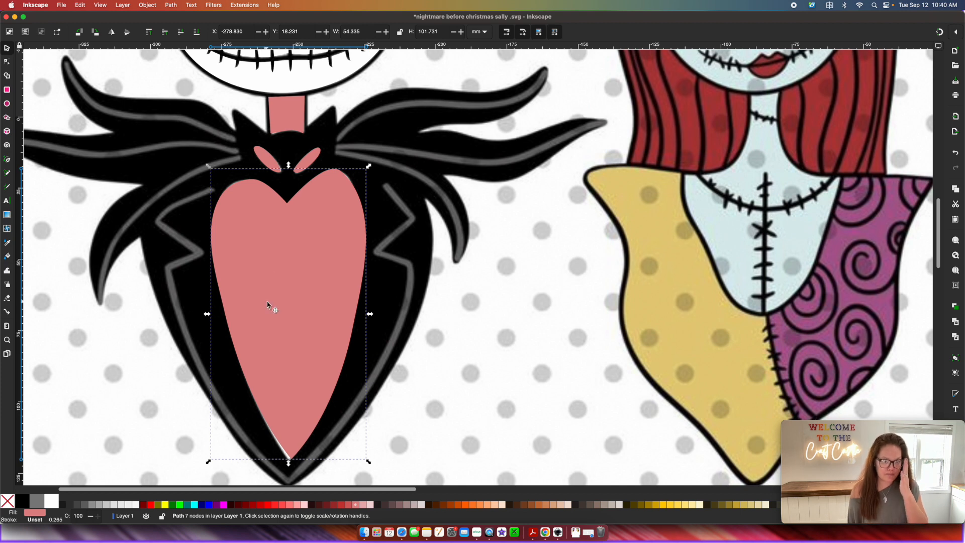
scroll(267, 302, up, 3)
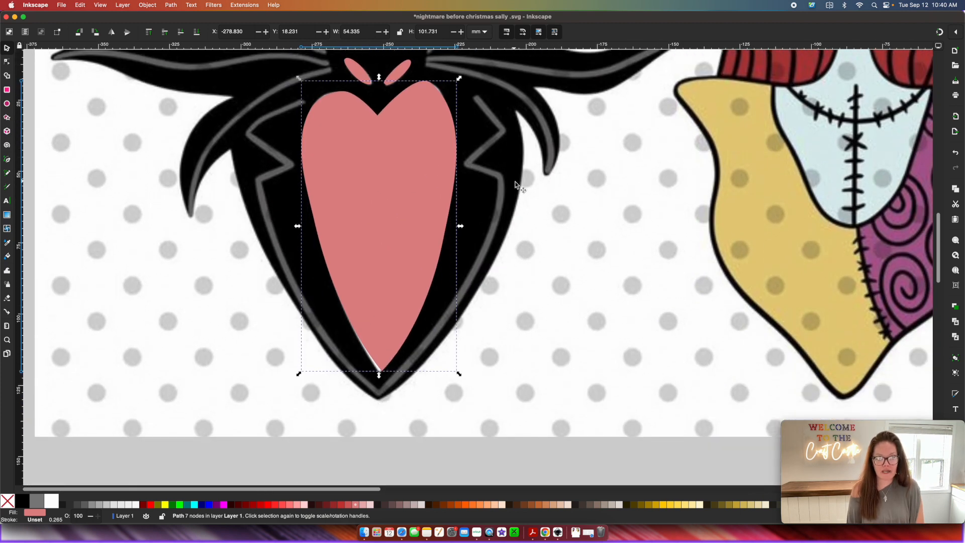
scroll(517, 186, up, 8)
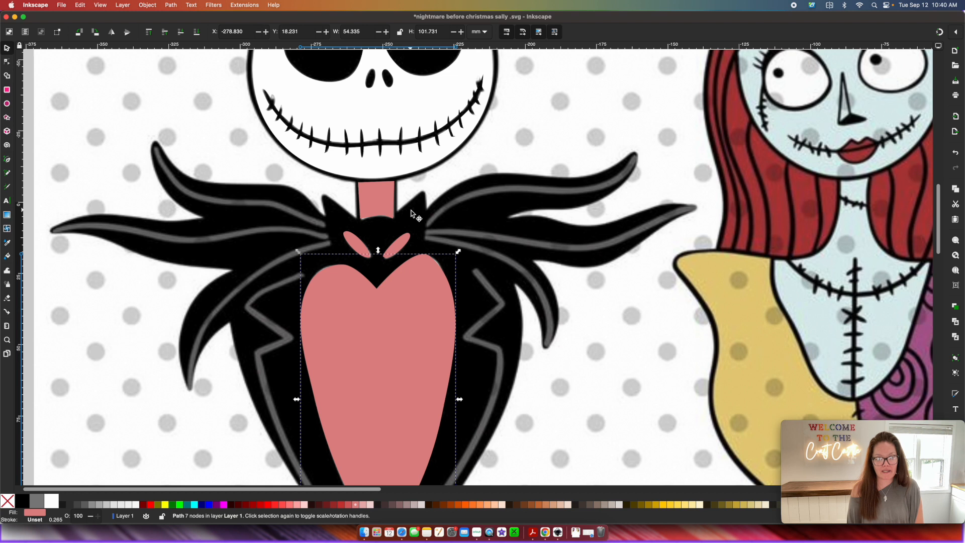
click(7, 162)
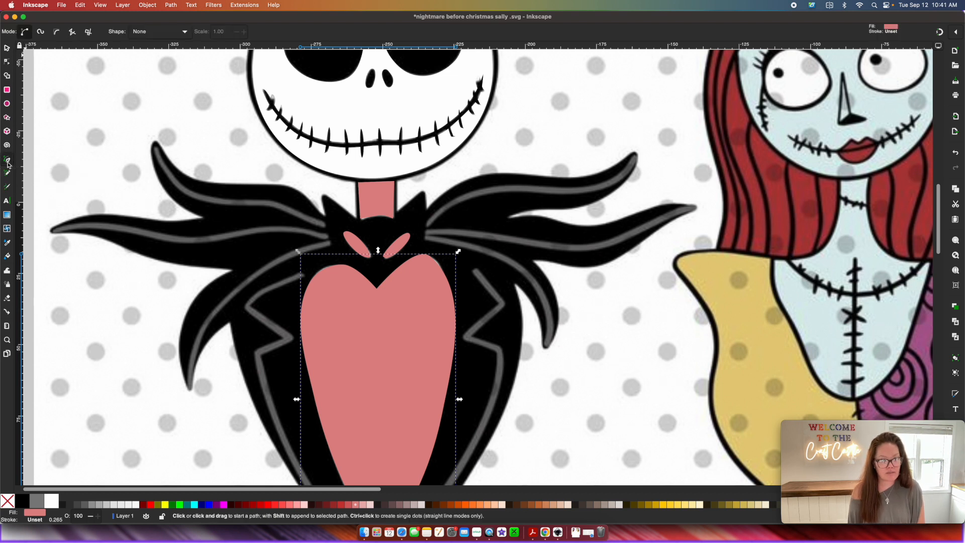
click(390, 219)
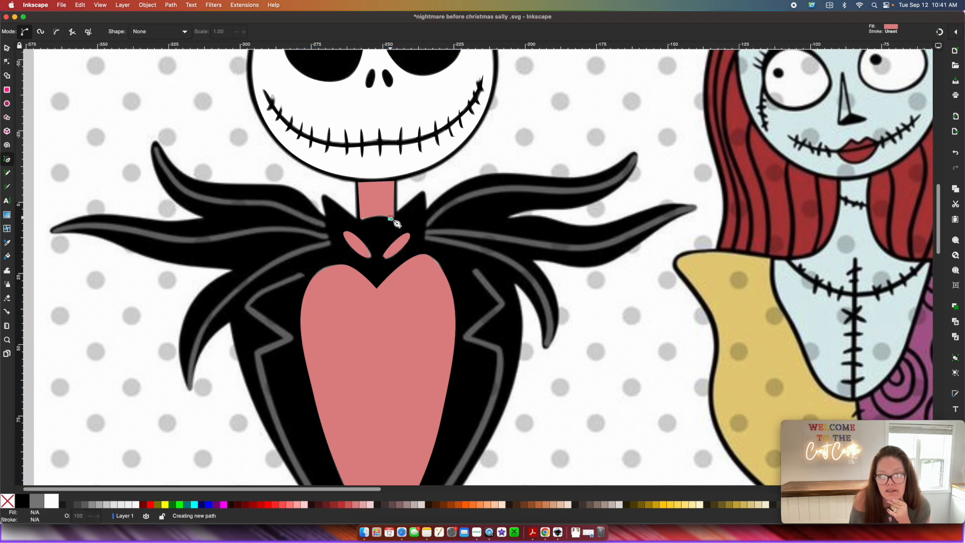
click(424, 192)
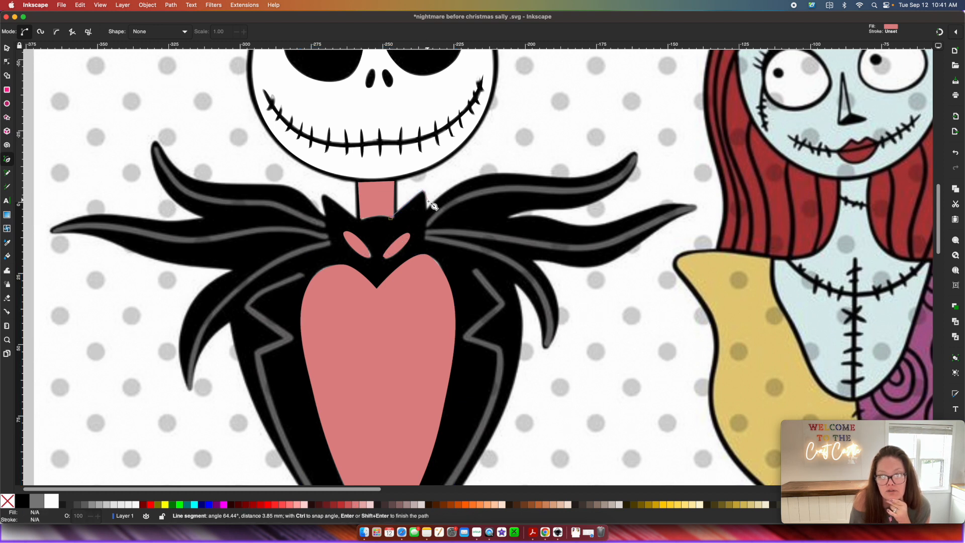
click(477, 178)
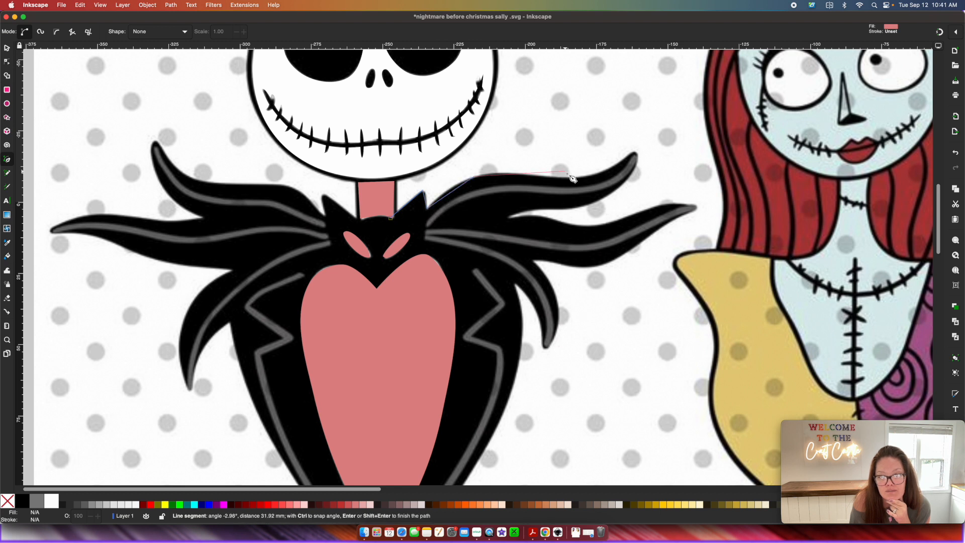
click(508, 172)
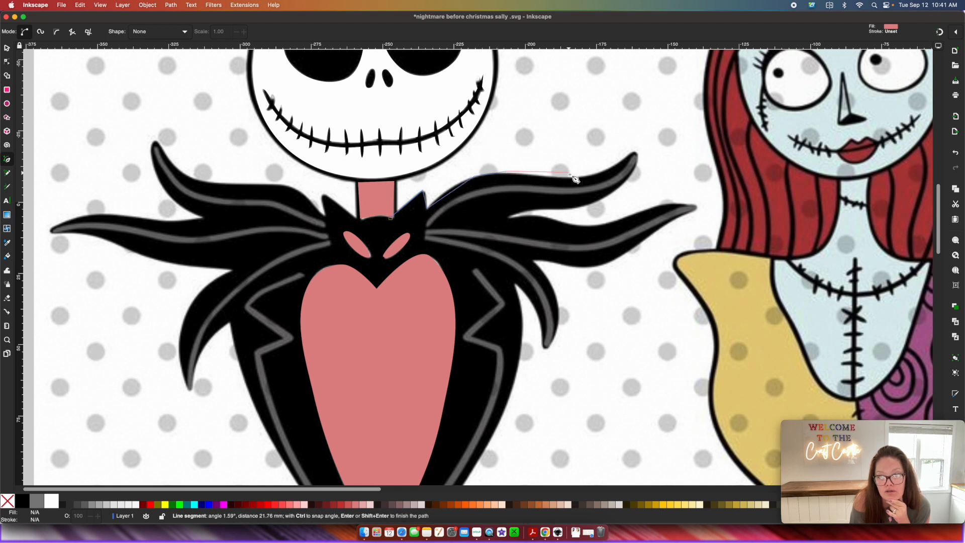
click(569, 176)
click(633, 153)
click(633, 172)
click(583, 207)
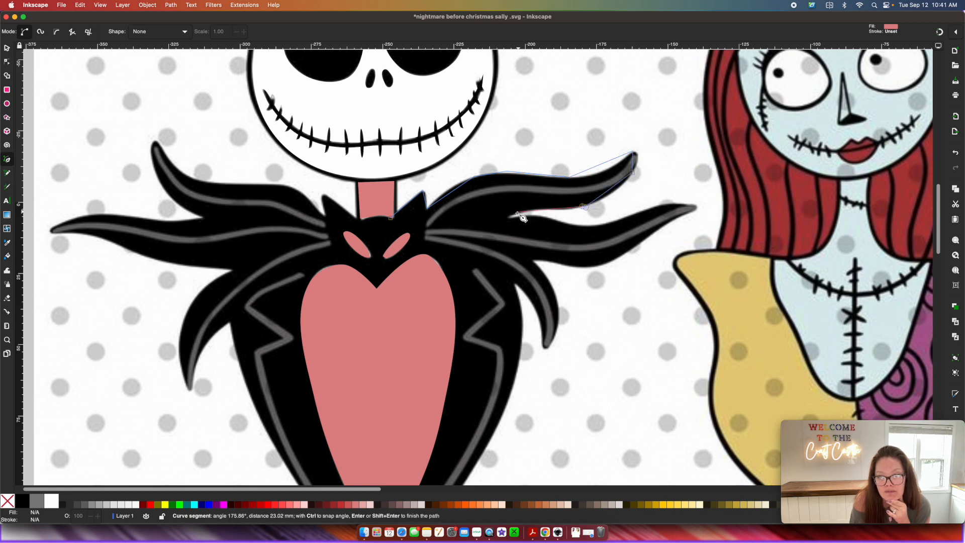
click(512, 218)
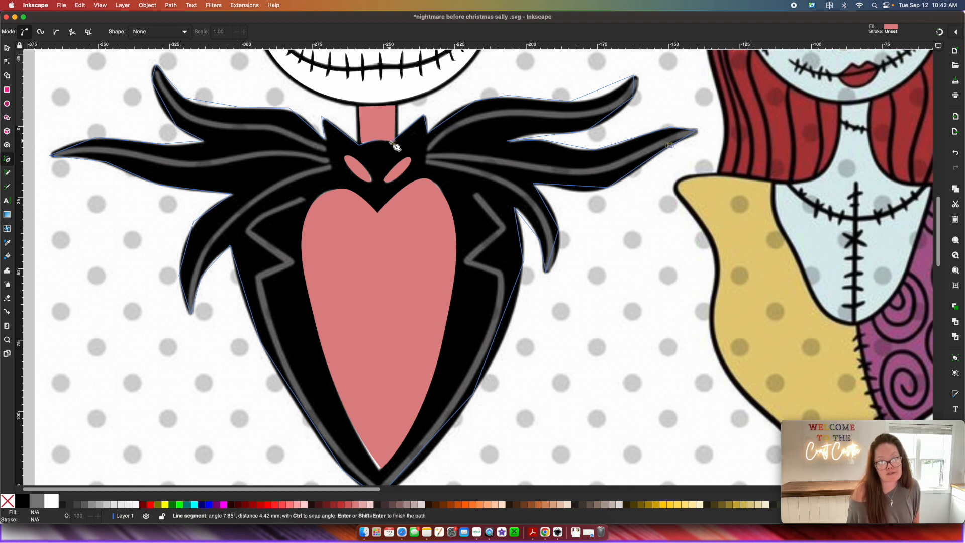
click(395, 146)
scroll(399, 147, right, 3)
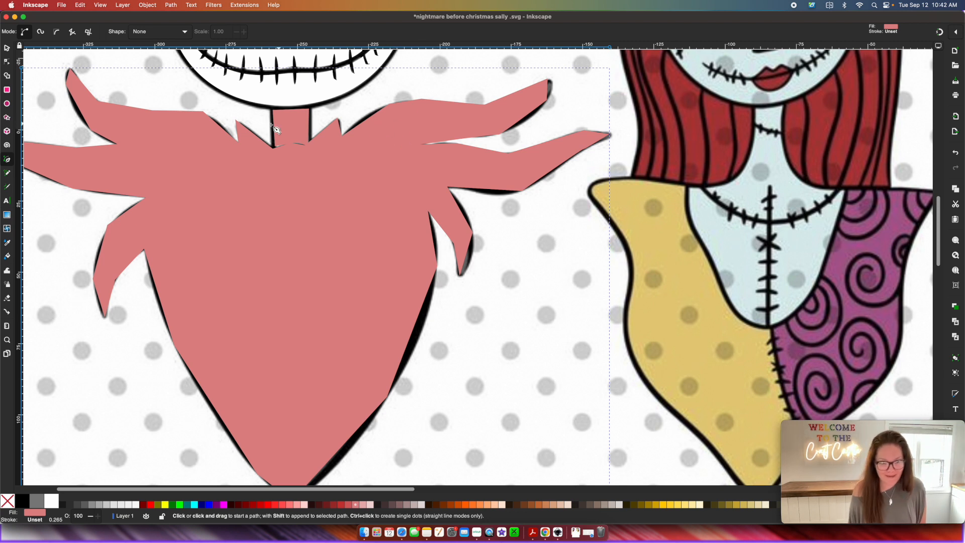
key(s)
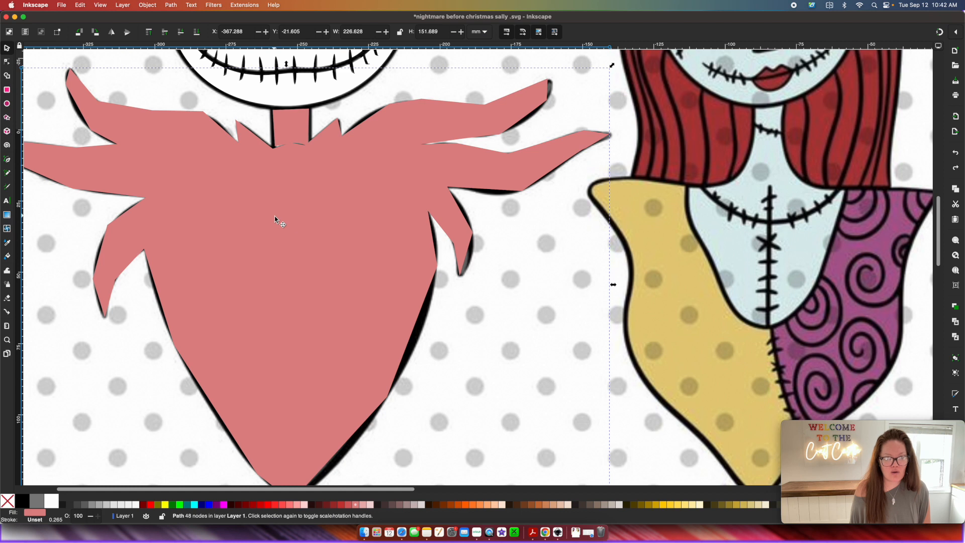
Step: Fill the jacket silhouette with light peach and bend its straight segments into curves that follow the black jacket outline
click(495, 505)
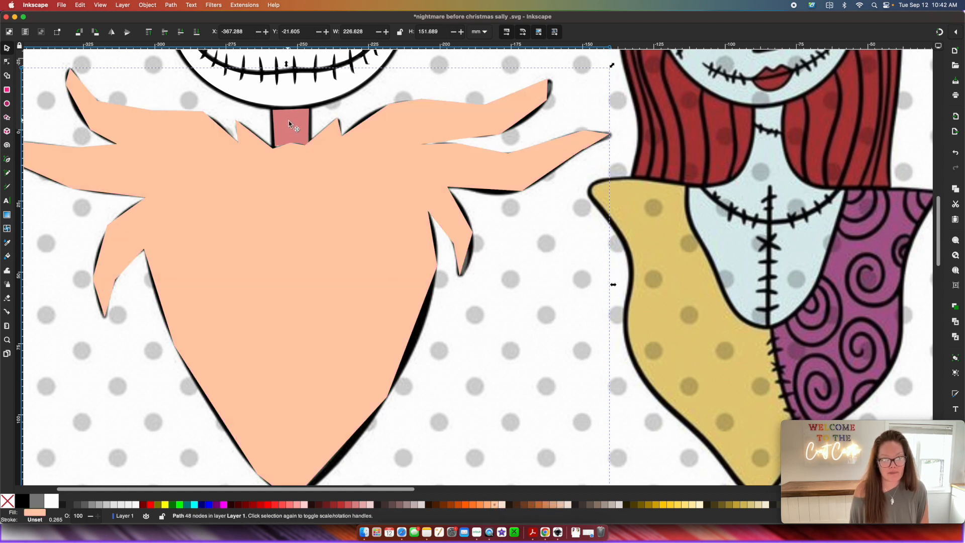
scroll(288, 120, up, 3)
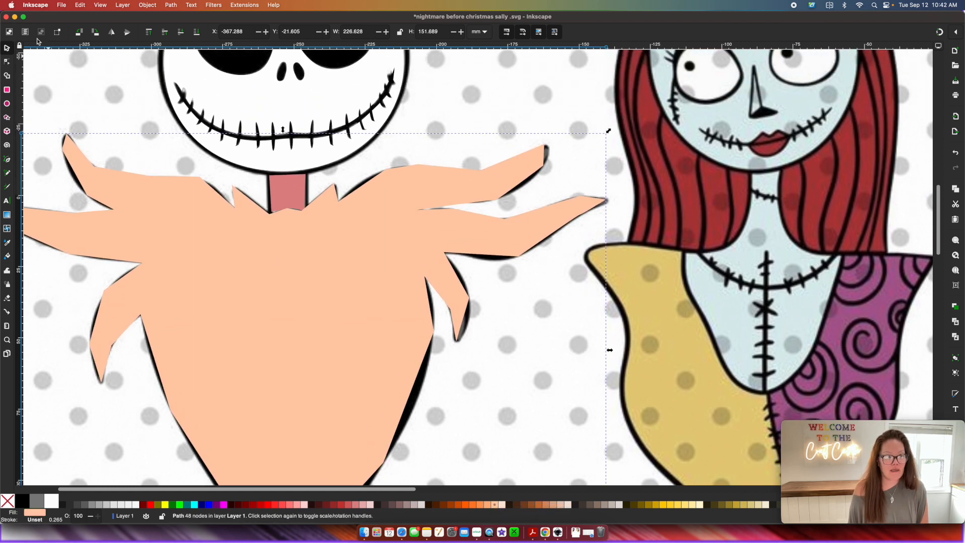
click(7, 63)
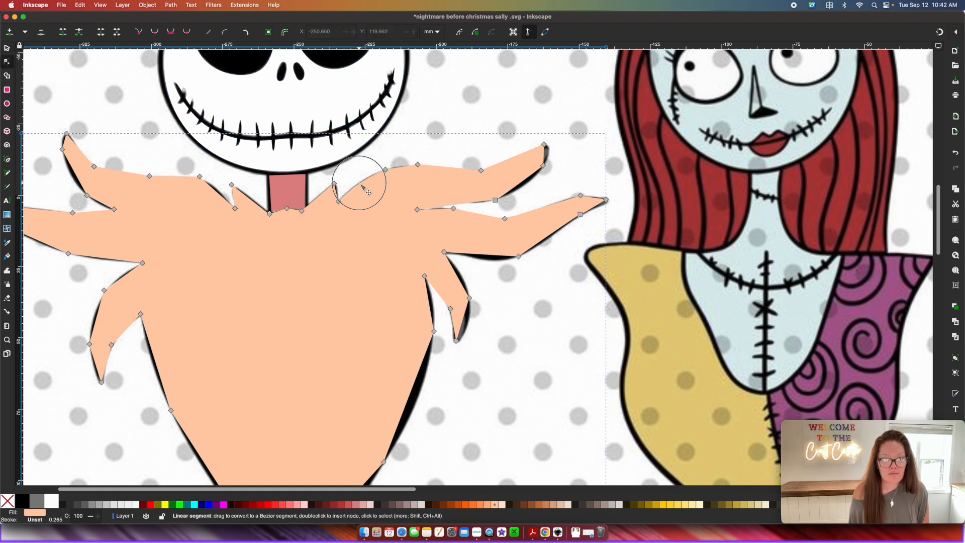
drag(449, 176, 448, 178)
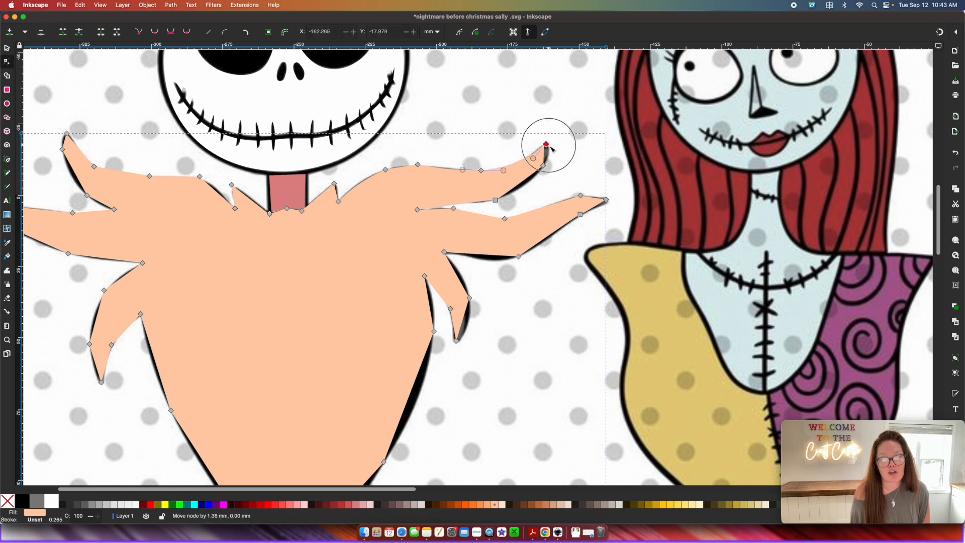
drag(481, 255, 481, 259)
drag(456, 205, 455, 202)
scroll(452, 282, down, 5)
scroll(453, 282, up, 5)
scroll(452, 281, left, 8)
drag(547, 182, 548, 182)
scroll(566, 231, right, 5)
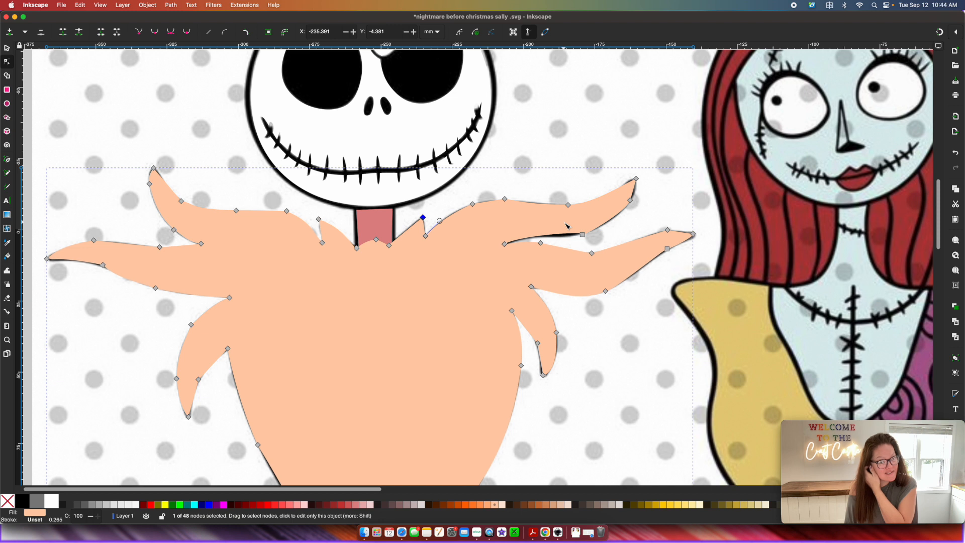
Step: Make the nodes along the jacket's curved edges auto-smooth, keeping the tendril tips, bow tie points and inner notches as corners
click(569, 205)
click(189, 31)
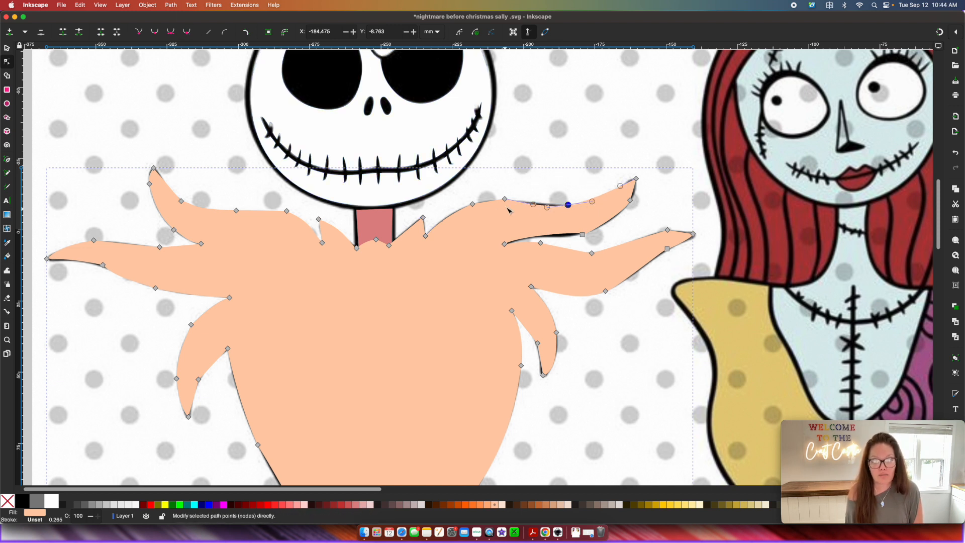
click(505, 200)
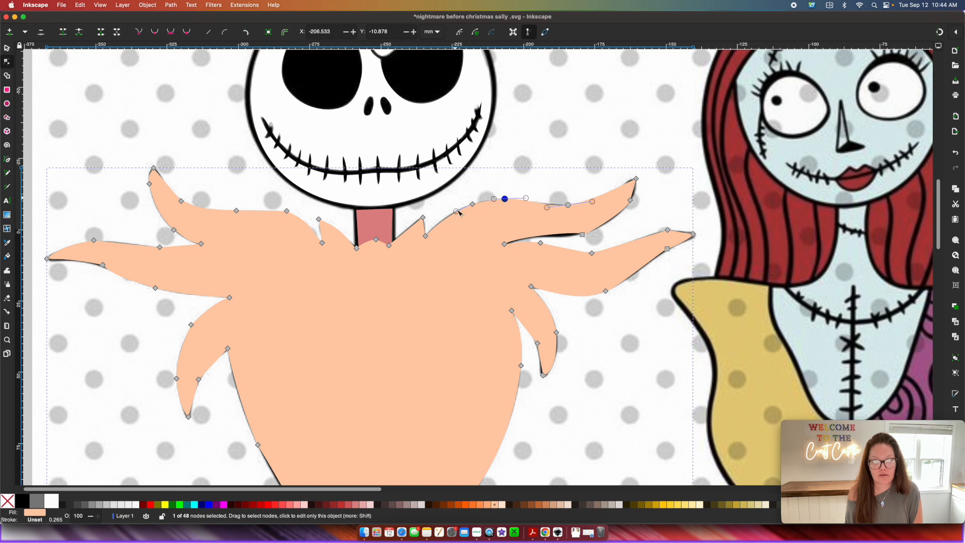
click(472, 205)
click(186, 33)
scroll(151, 237, down, 2)
scroll(150, 236, left, 1)
click(176, 245)
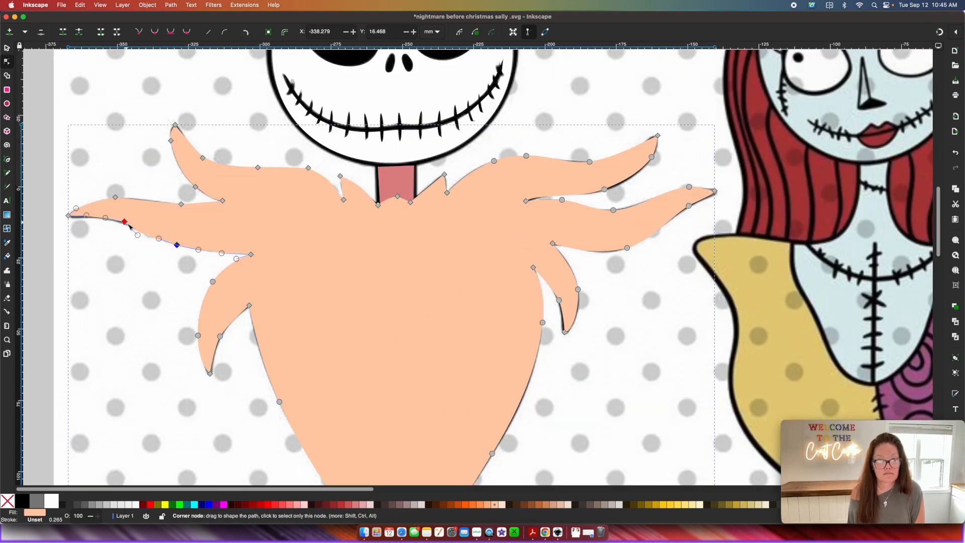
click(397, 196)
scroll(436, 196, down, 3)
scroll(395, 200, up, 3)
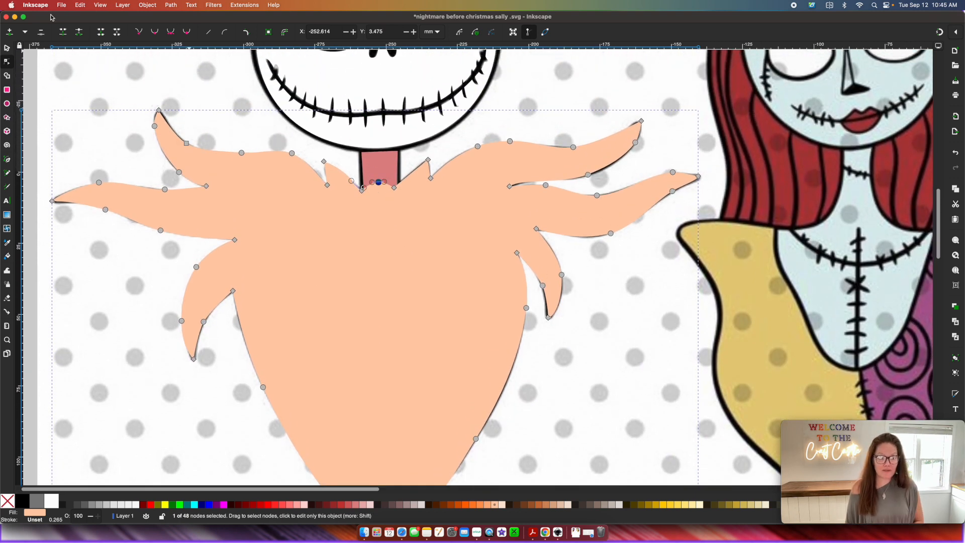
Step: Lower the jacket silhouette to the bottom of the stacking order, behind the reference image
click(5, 49)
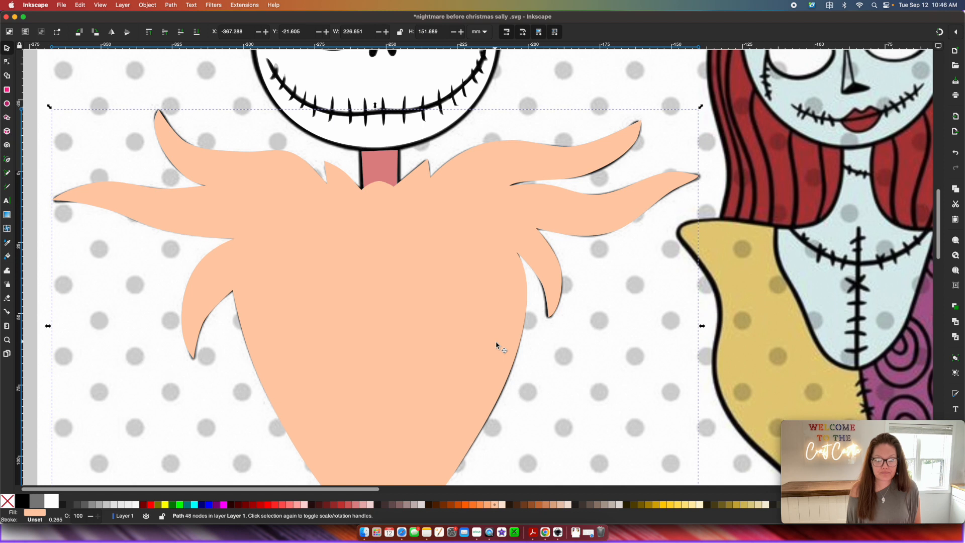
scroll(497, 346, down, 3)
scroll(497, 346, up, 2)
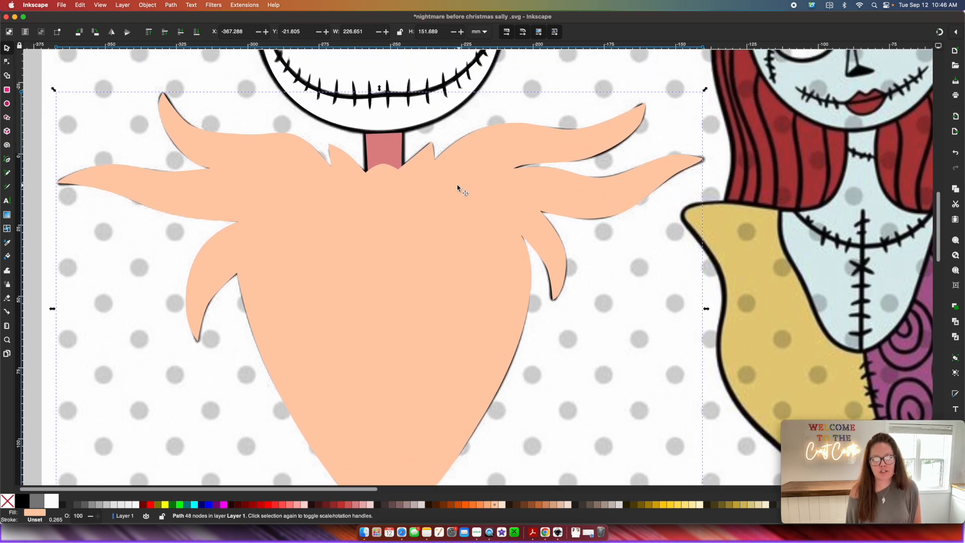
click(387, 154)
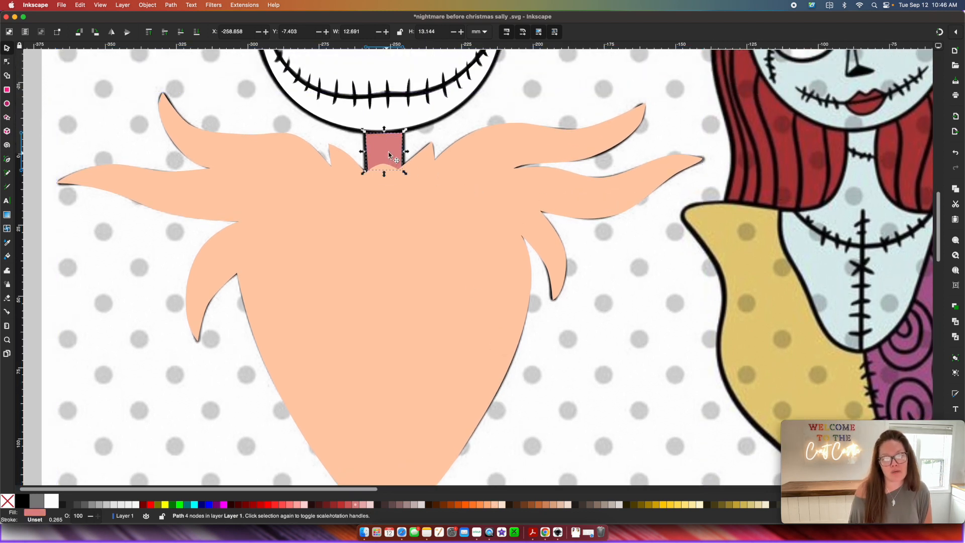
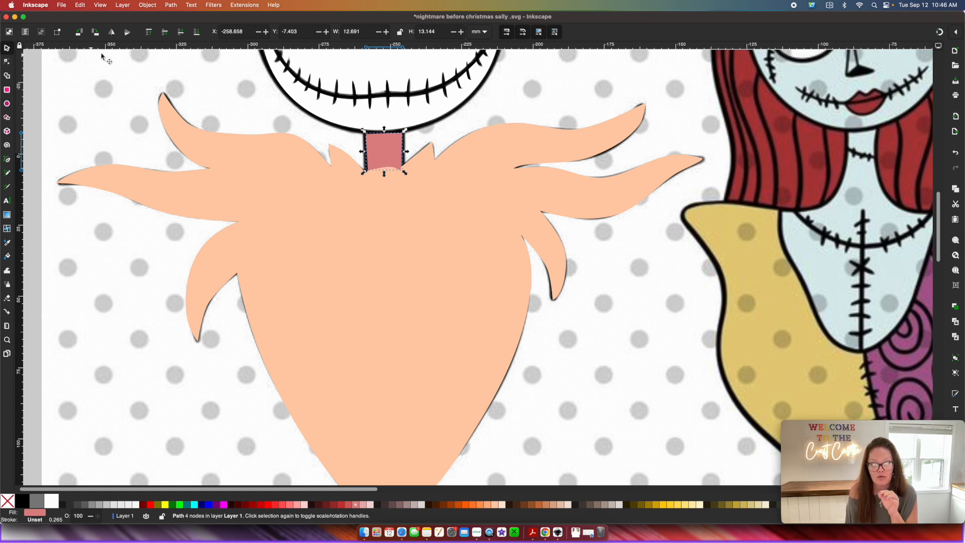
click(357, 216)
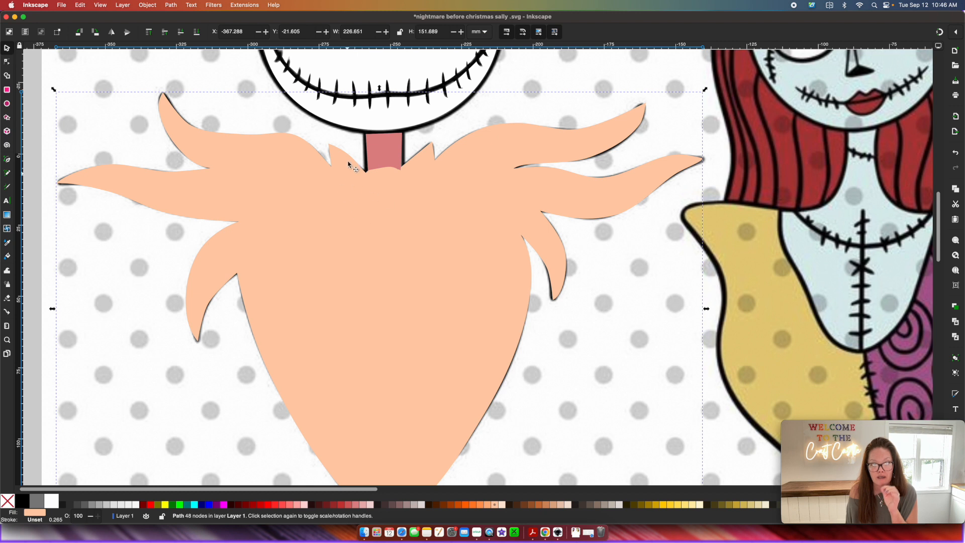
click(149, 32)
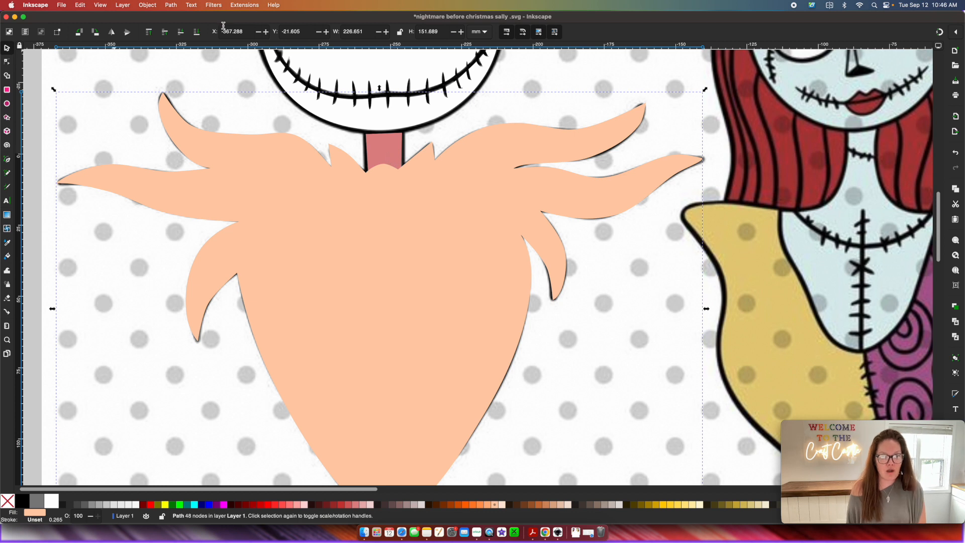
click(196, 33)
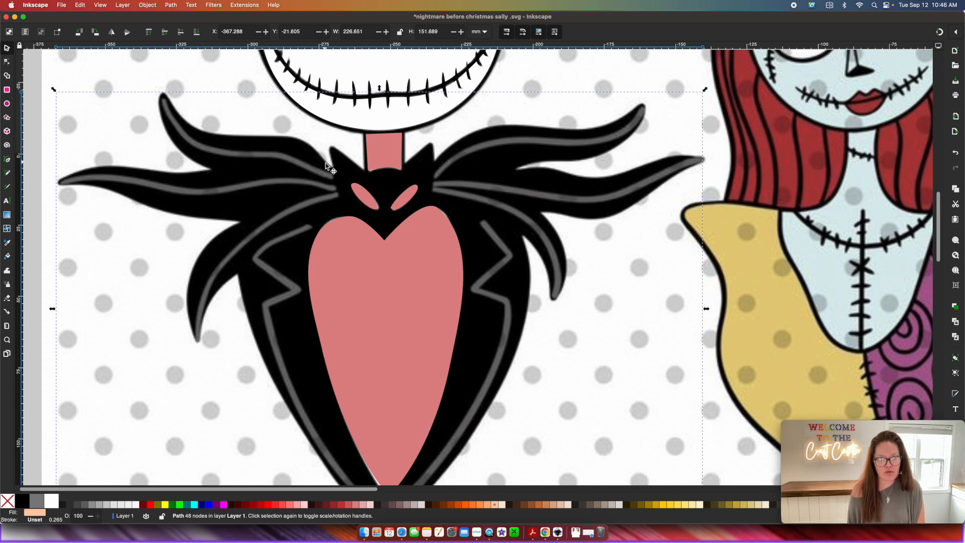
Step: Trace the grey highlight stripes on the three left tendrils and the left lapel as freehand Pencil shapes
click(8, 174)
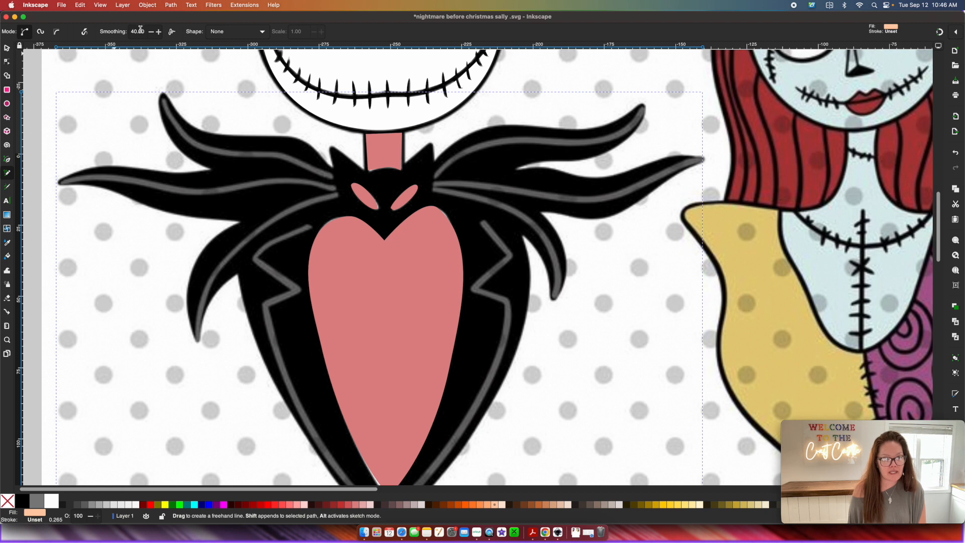
mouse_move(331, 178)
mouse_down()
mouse_move(195, 146)
mouse_move(165, 107)
mouse_move(202, 145)
mouse_move(296, 157)
mouse_move(332, 179)
mouse_up()
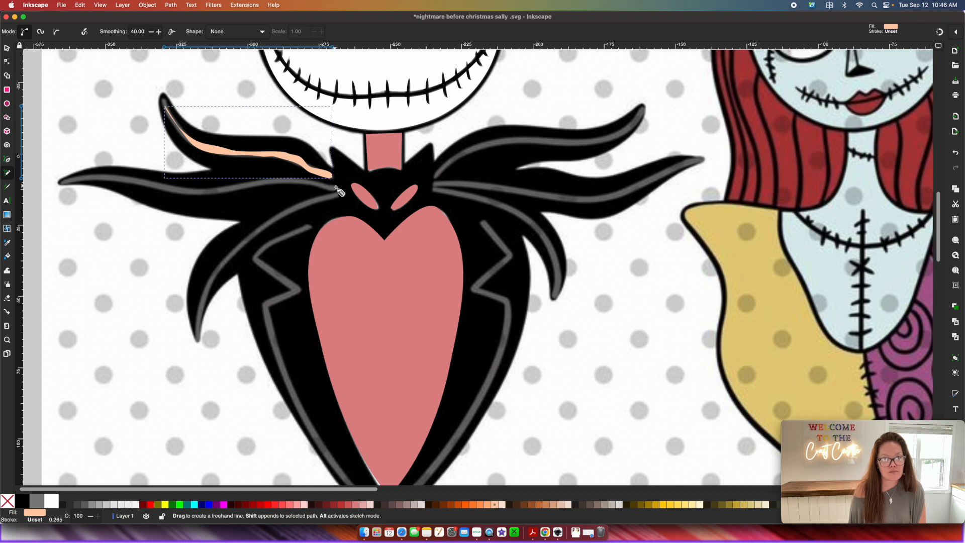
drag(336, 187, 63, 181)
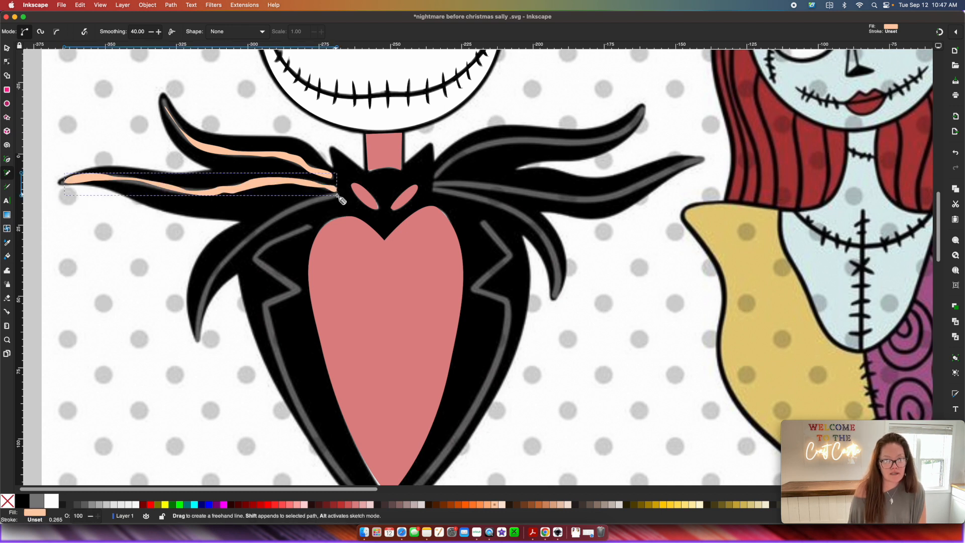
mouse_move(335, 190)
mouse_down()
mouse_move(271, 218)
mouse_move(192, 320)
mouse_up()
scroll(225, 191, right, 1)
scroll(225, 191, down, 1)
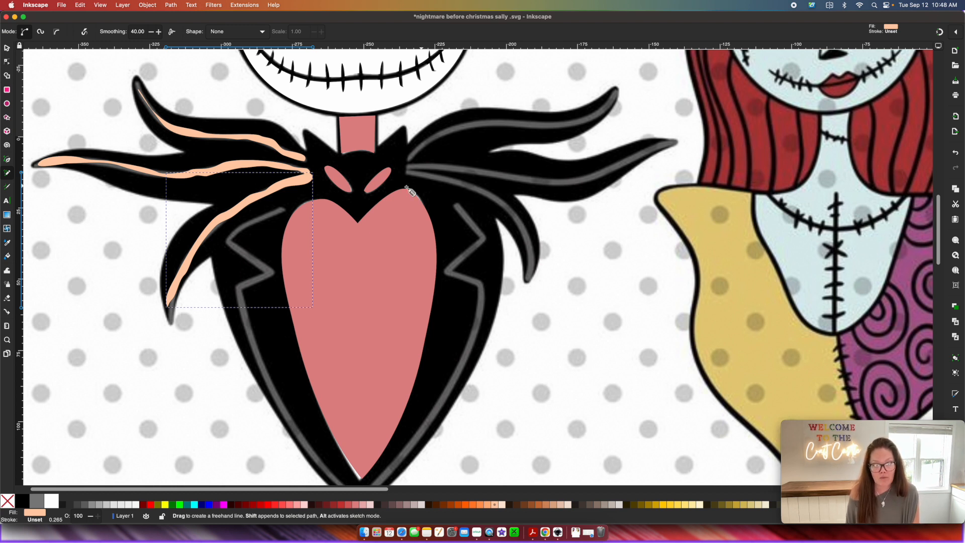
scroll(281, 208, down, 2)
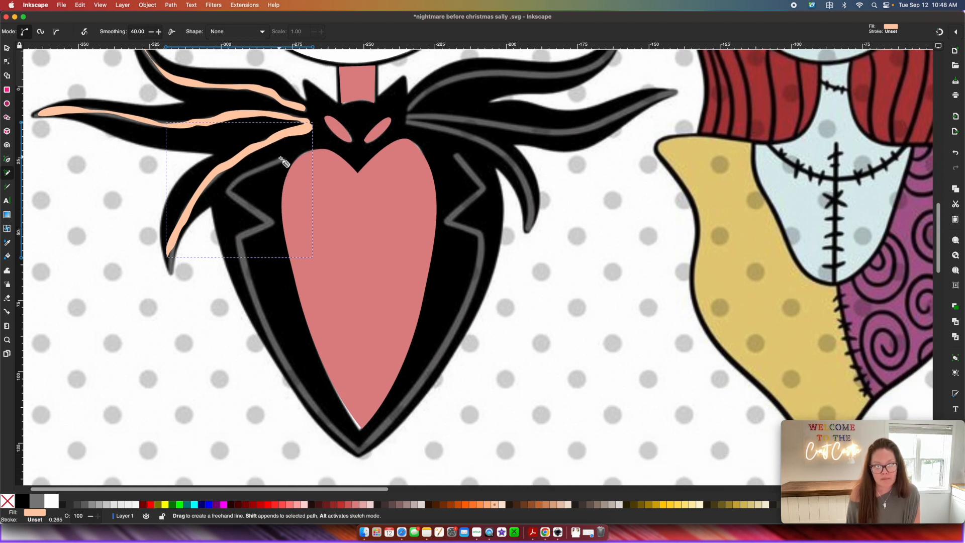
mouse_move(279, 155)
mouse_down()
mouse_move(345, 442)
mouse_move(359, 456)
mouse_move(360, 446)
mouse_move(322, 411)
mouse_move(256, 271)
mouse_move(283, 159)
mouse_up()
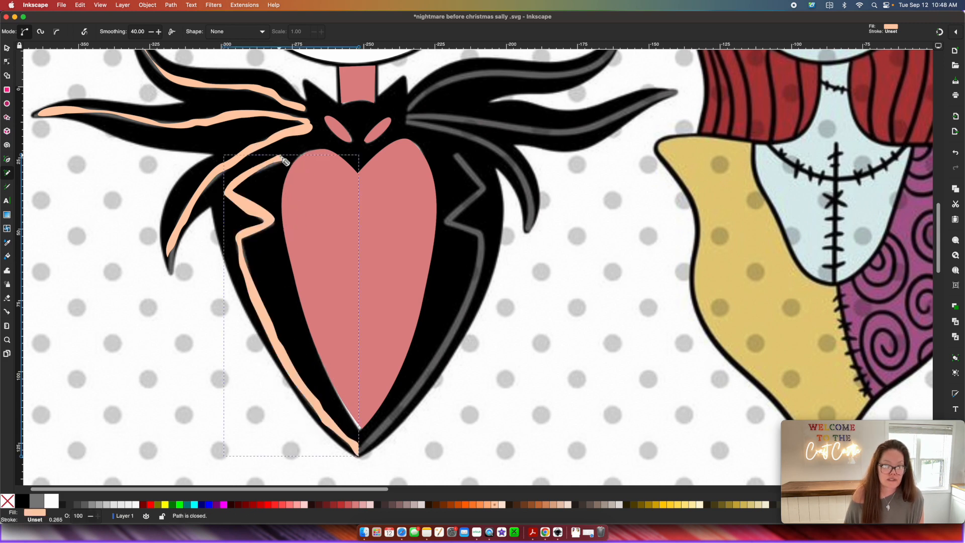
Step: Extend the upper-left tendril stripe to the highlight's tip and adjust its nodes and lower edge to cover the grey line
scroll(275, 183, up, 6)
scroll(276, 184, left, 5)
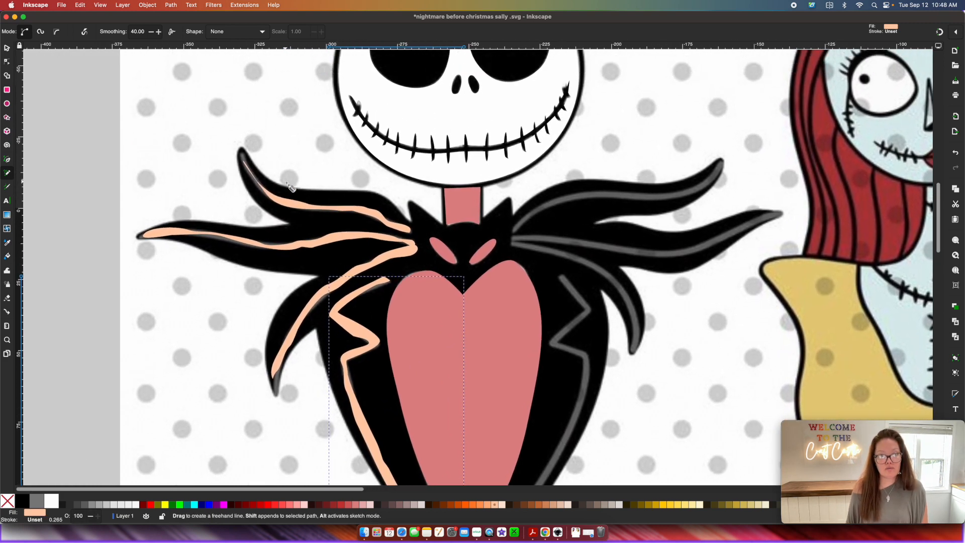
key(XF86AudioRaiseVolume)
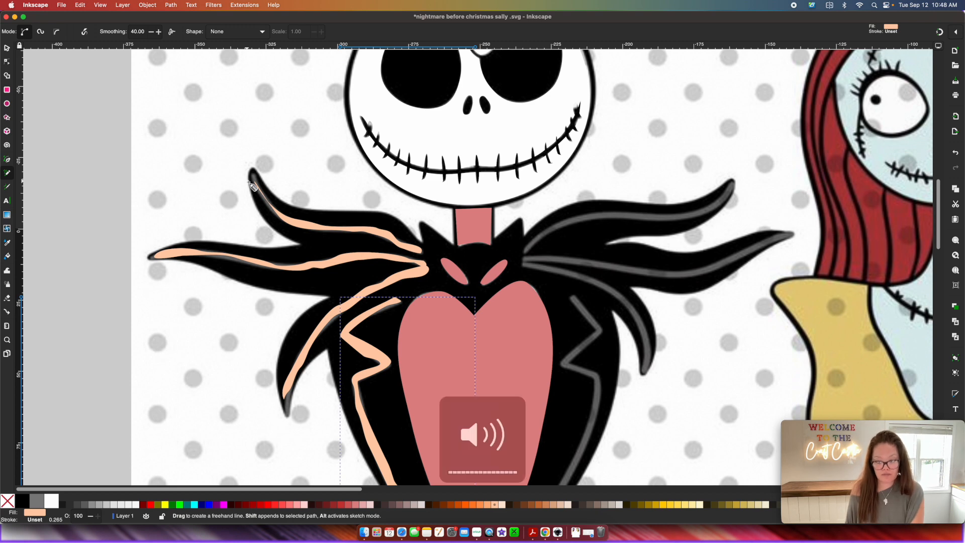
ctrl+scroll(272, 181, up, 3)
click(8, 62)
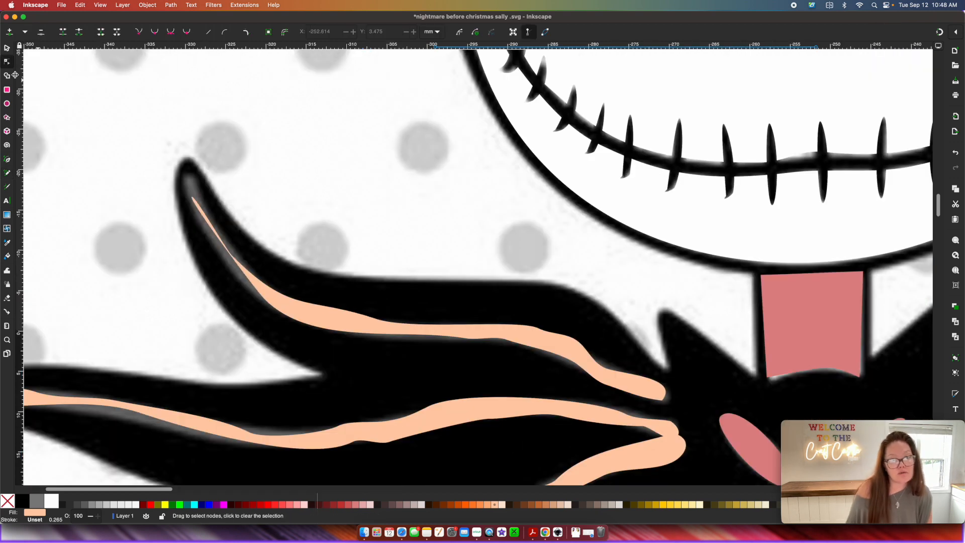
click(197, 207)
drag(192, 198, 187, 179)
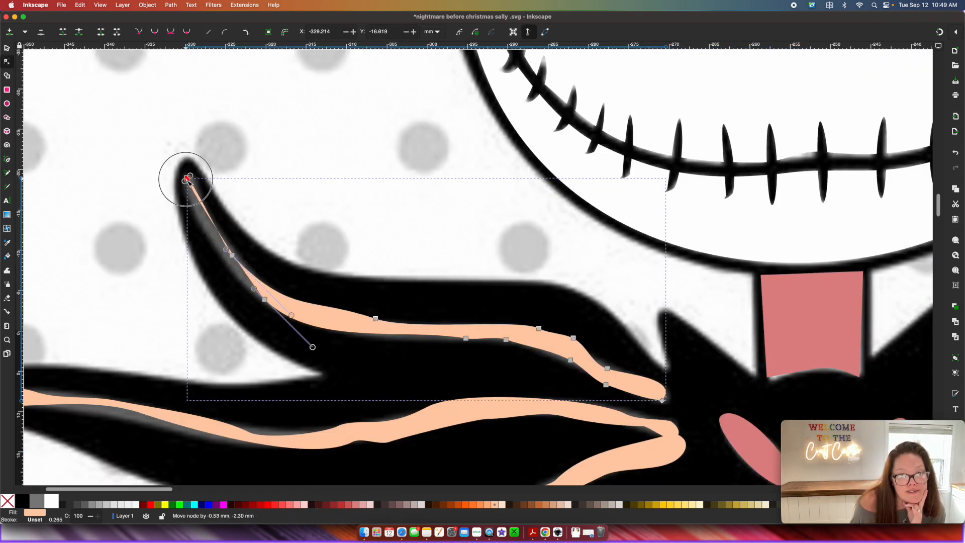
key(ctrl+z)
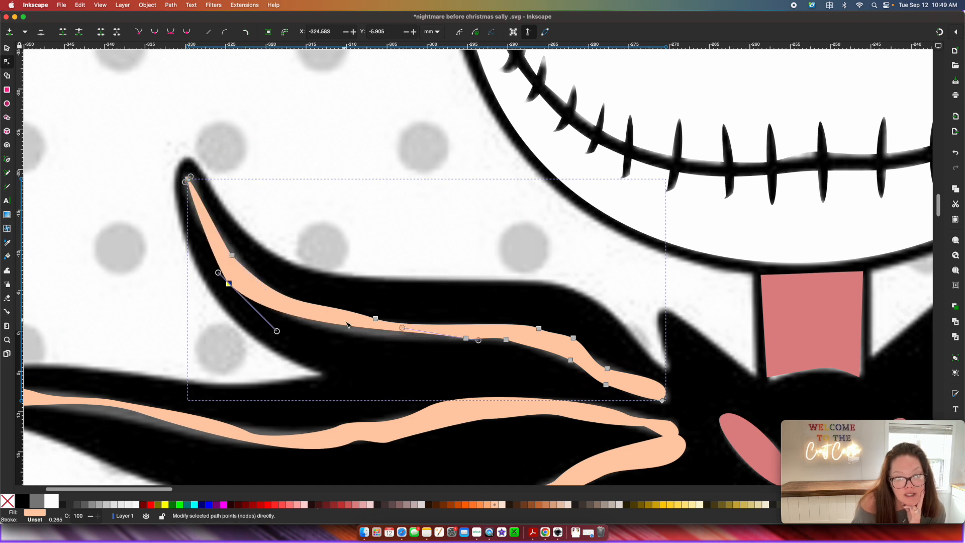
drag(354, 327, 354, 334)
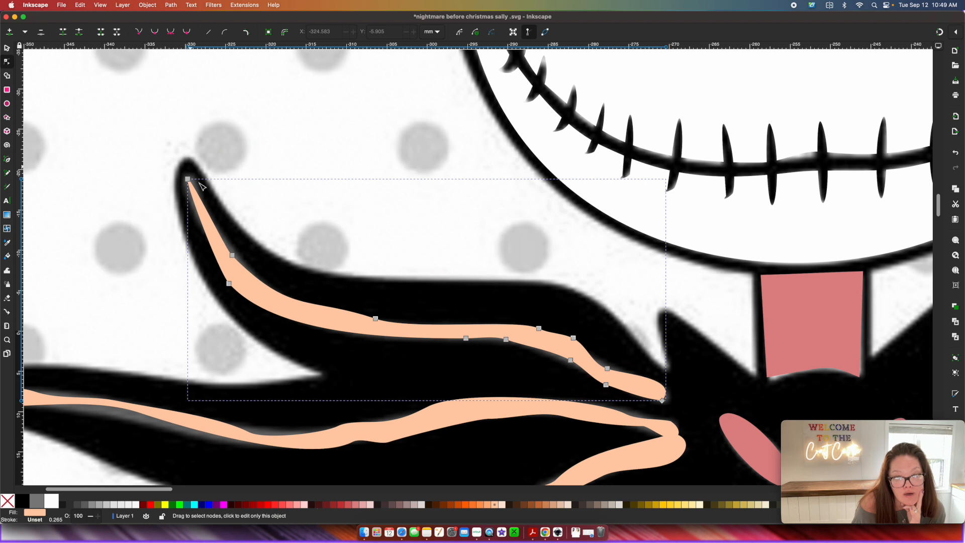
drag(231, 255, 235, 252)
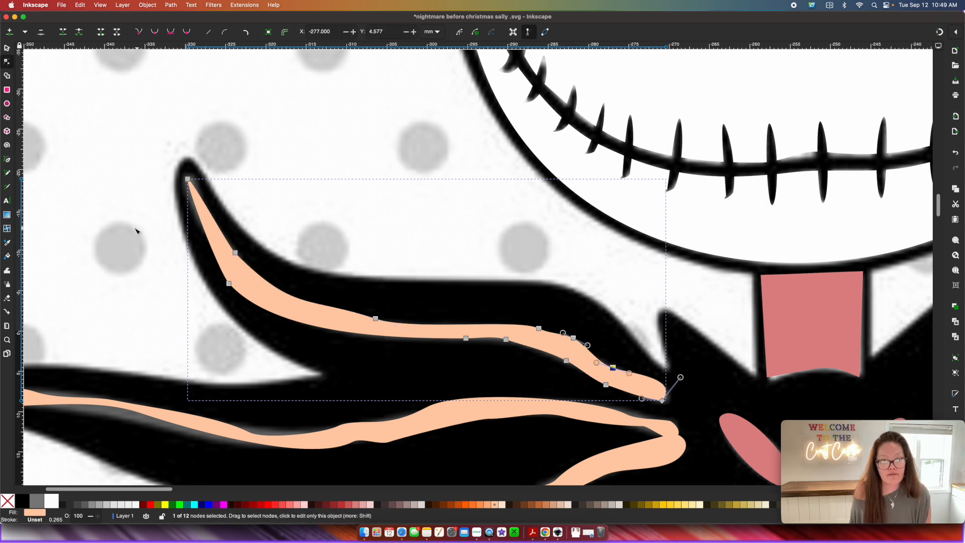
Step: Make all nodes of the upper-left tendril stripe auto-smooth except the two end nodes
click(639, 399)
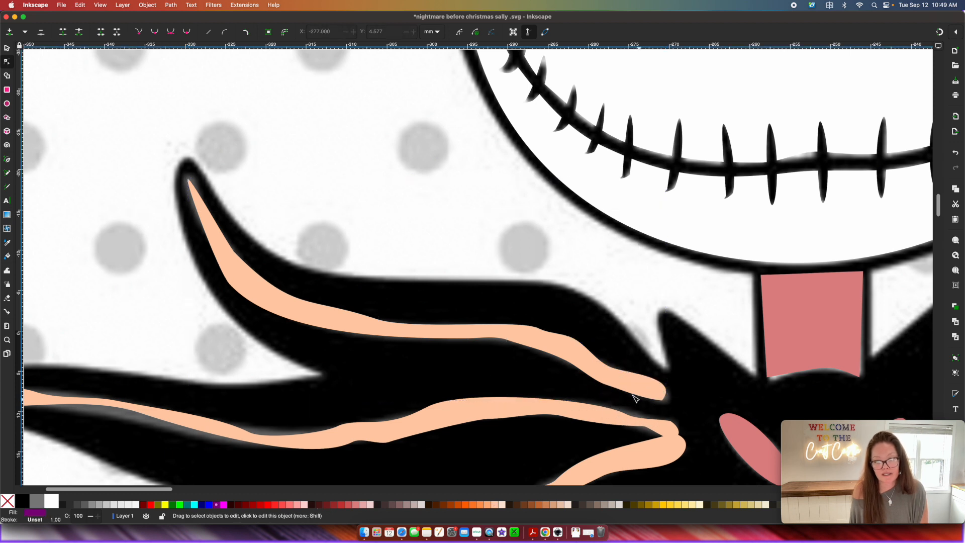
click(607, 384)
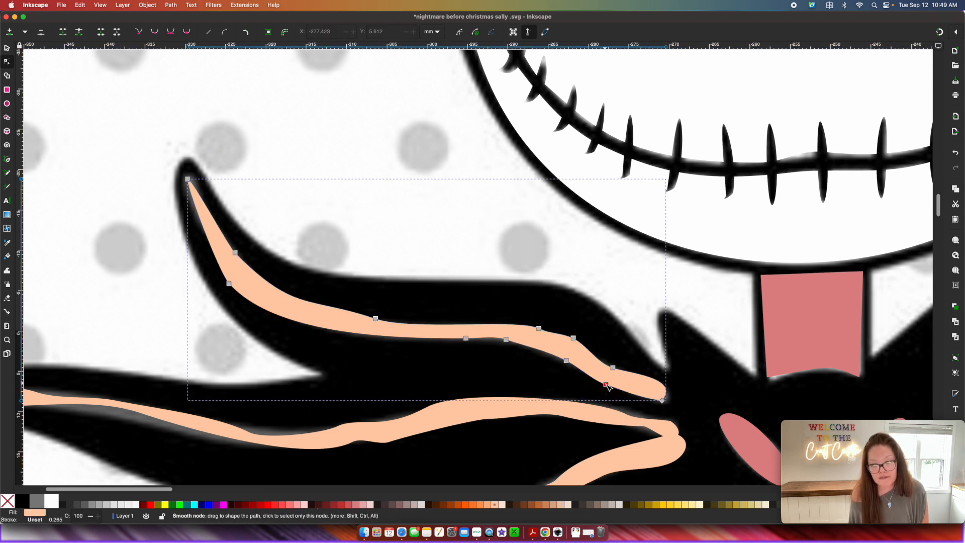
shift+click(613, 368)
shift+click(572, 337)
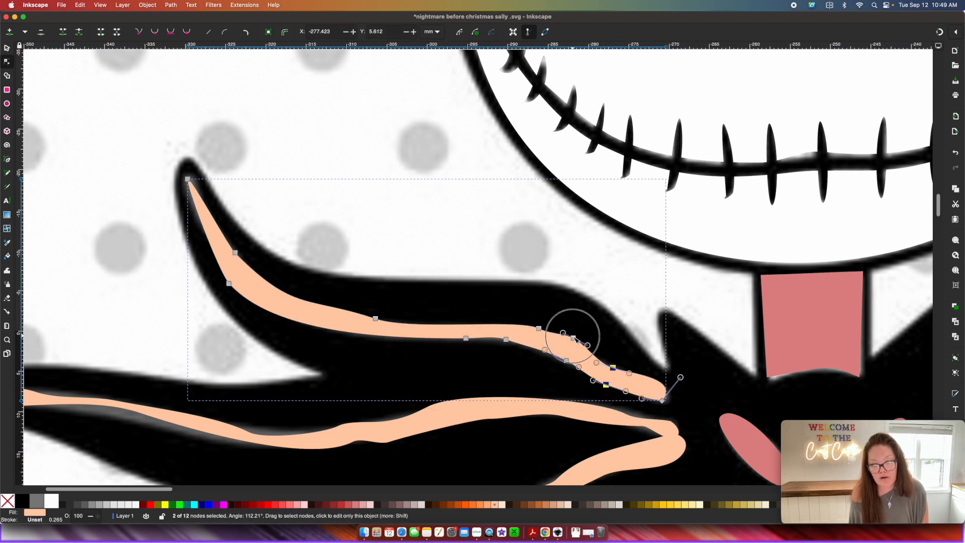
click(578, 355)
key(super+a)
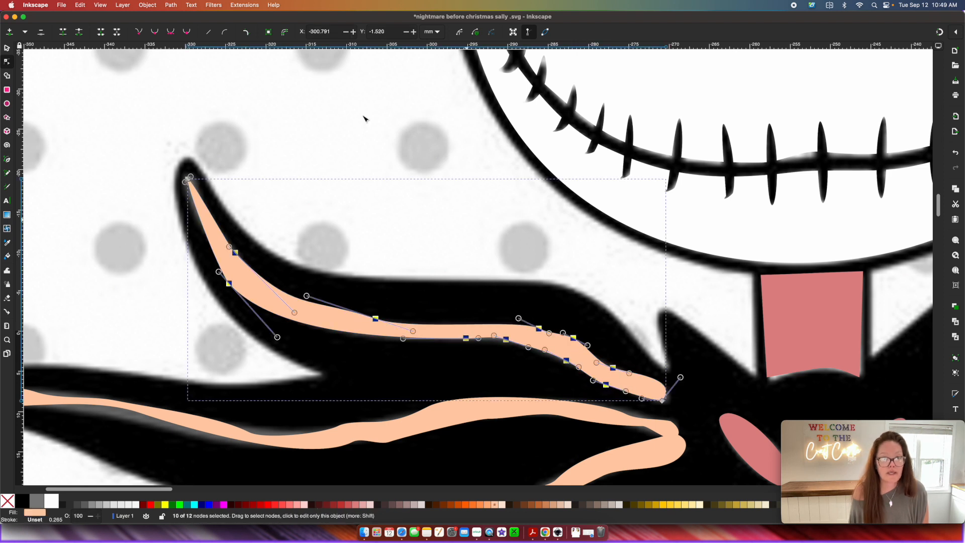
click(188, 34)
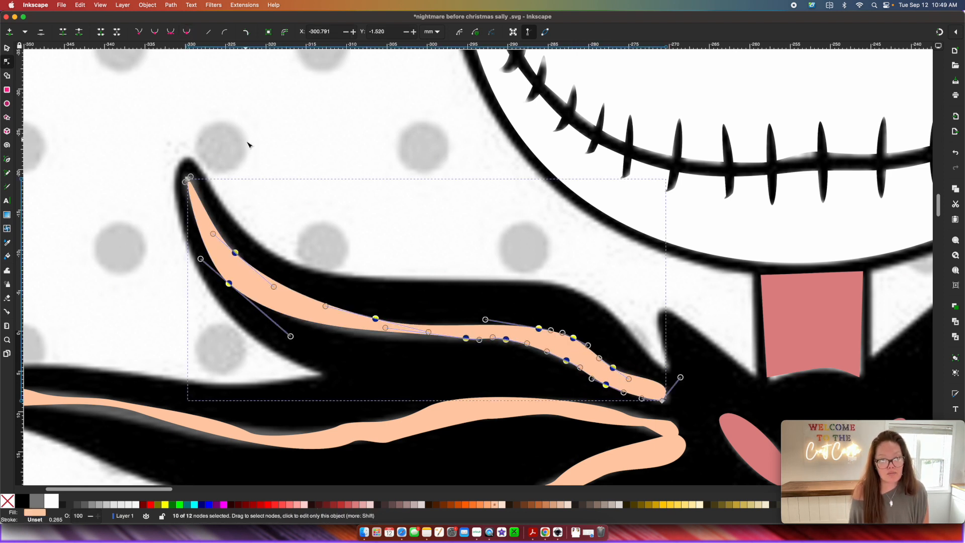
key(Escape)
Step: Shift a node on the upper-left tendril stripe's lower edge toward the tendril's tip to even out the curve
drag(463, 339, 370, 340)
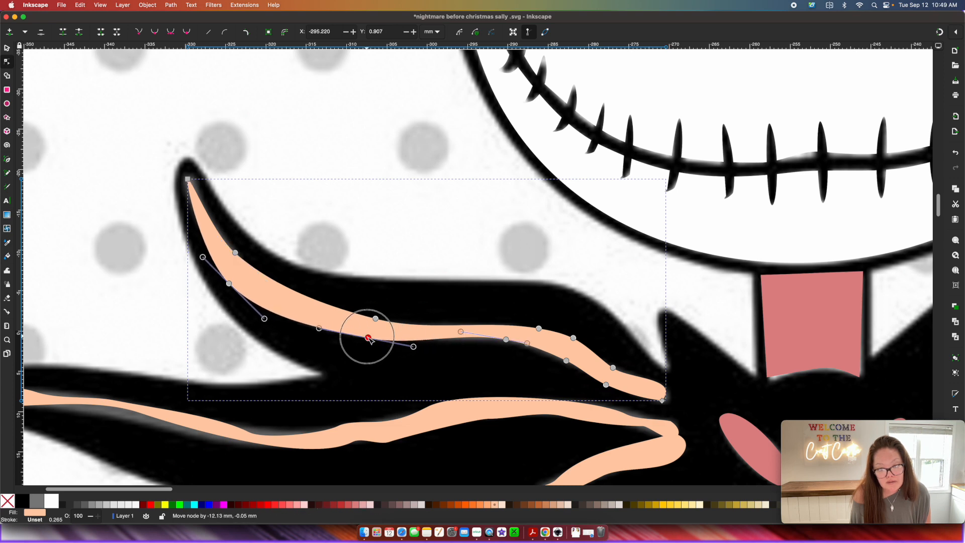
click(506, 340)
scroll(553, 362, down, 5)
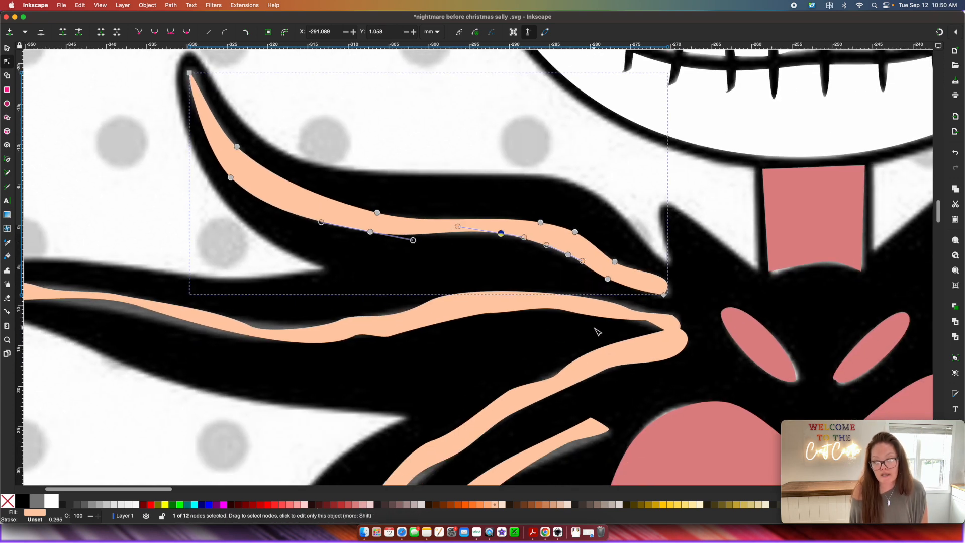
Step: Reshape the middle-left tendril stripe by adjusting its nodes so it covers the grey highlight line
scroll(598, 332, down, 4)
click(452, 236)
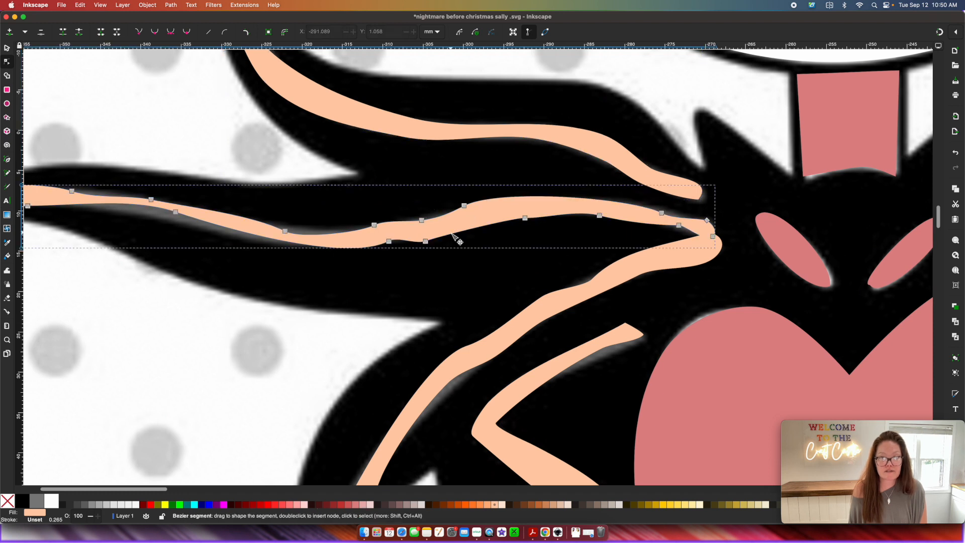
scroll(453, 234, left, 5)
click(300, 213)
drag(298, 211, 300, 211)
drag(590, 259, 557, 265)
drag(576, 242, 571, 241)
Step: Make the nodes along the middle-left tendril stripe auto-smooth, leaving the pointed end node sharp
drag(598, 201, 928, 275)
scroll(553, 221, right, 1)
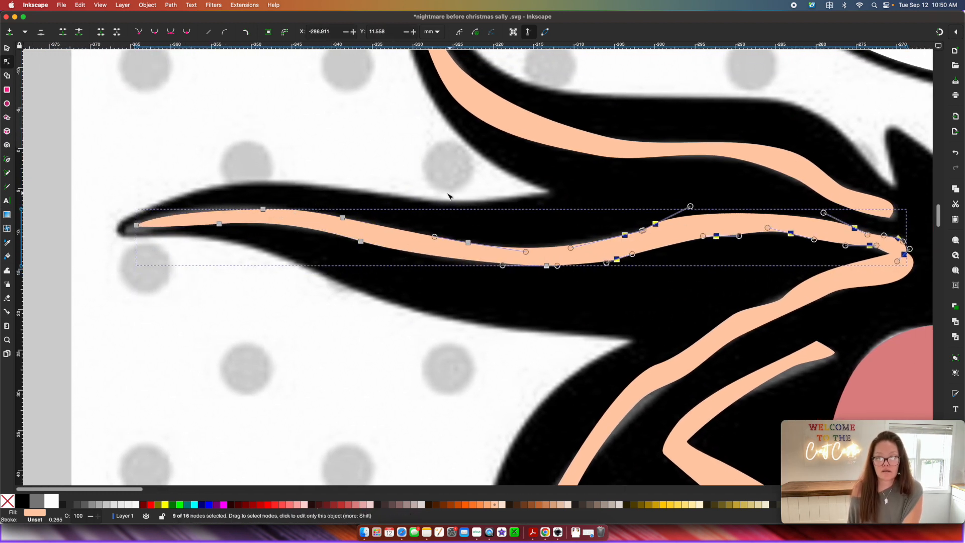
scroll(368, 124, right, 5)
scroll(369, 125, down, 3)
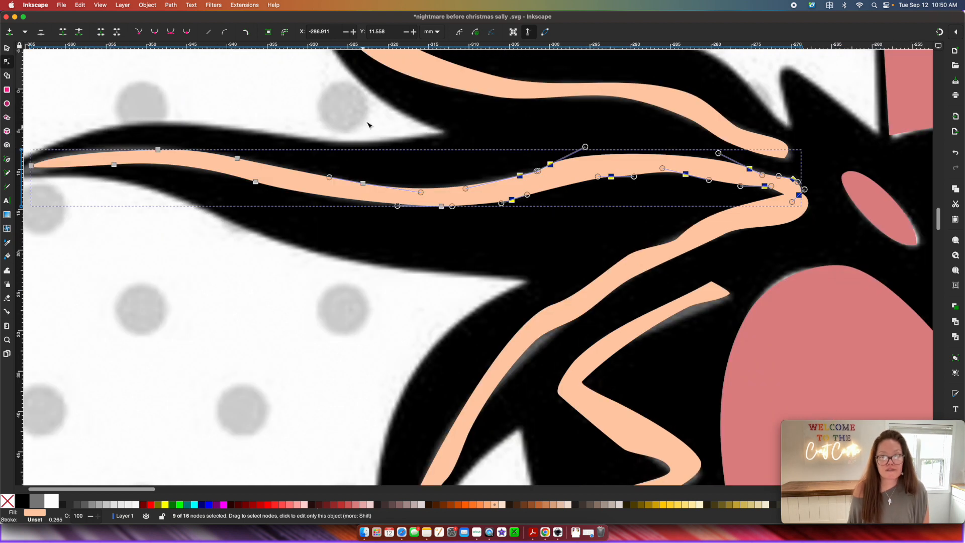
click(186, 32)
click(363, 183)
shift+click(441, 206)
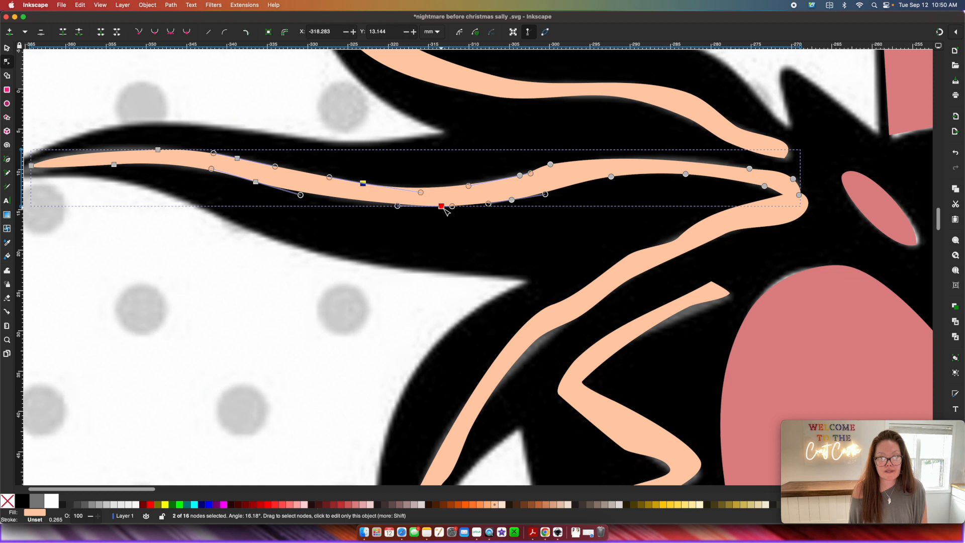
click(237, 157)
shift+click(256, 182)
click(215, 104)
scroll(215, 103, up, 3)
scroll(215, 103, left, 3)
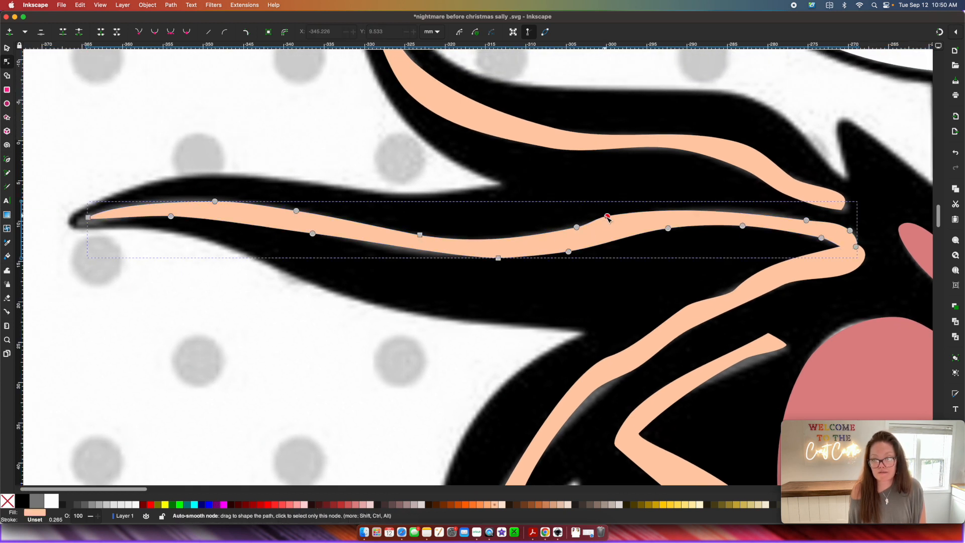
Step: Remove the node causing the bump on the middle-left stripe's upper edge and deselect the stripe
drag(607, 217, 661, 221)
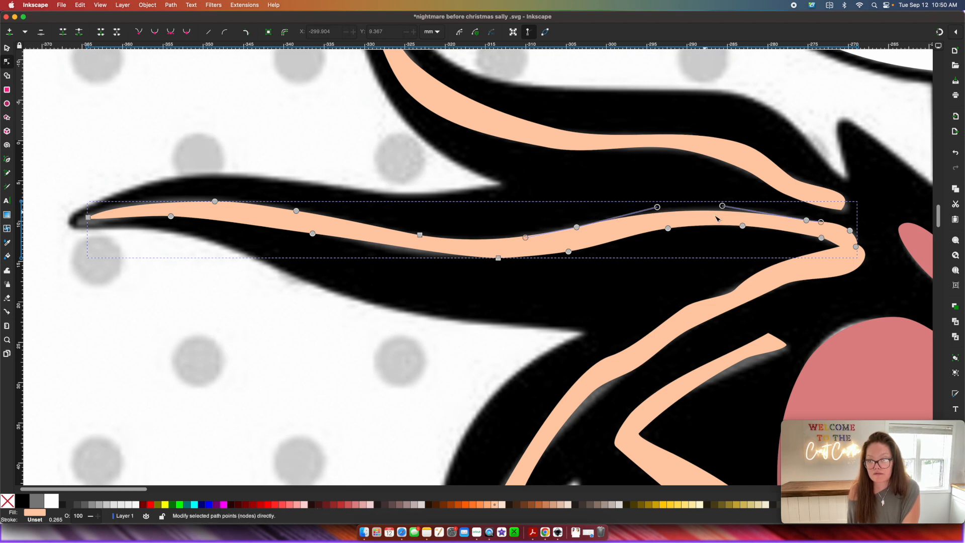
scroll(694, 216, right, 3)
key(Escape)
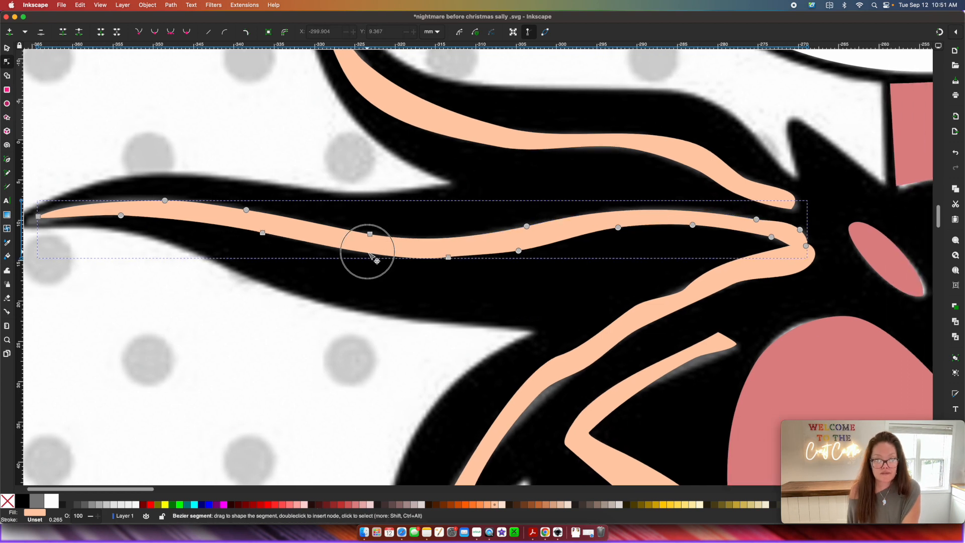
key(Escape)
Step: Smooth and adjust the nodes of the lower-left tendril stripe so it follows the grey highlight
scroll(398, 344, down, 3)
scroll(399, 345, right, 10)
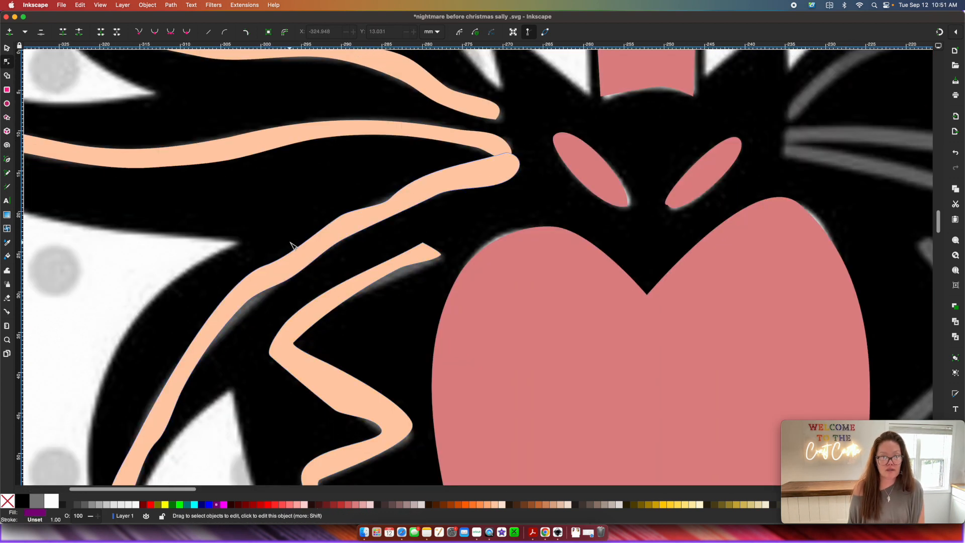
click(305, 261)
scroll(305, 261, down, 3)
scroll(305, 261, left, 1)
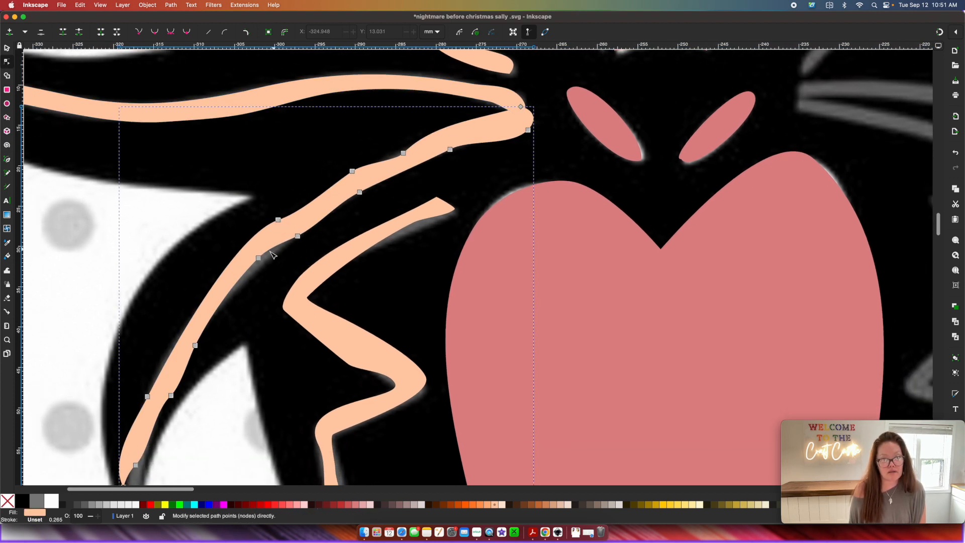
scroll(112, 158, left, 5)
drag(336, 265, 333, 278)
scroll(339, 264, down, 5)
scroll(340, 264, left, 5)
key(s)
scroll(345, 345, up, 2)
scroll(345, 345, right, 3)
scroll(345, 345, down, 5)
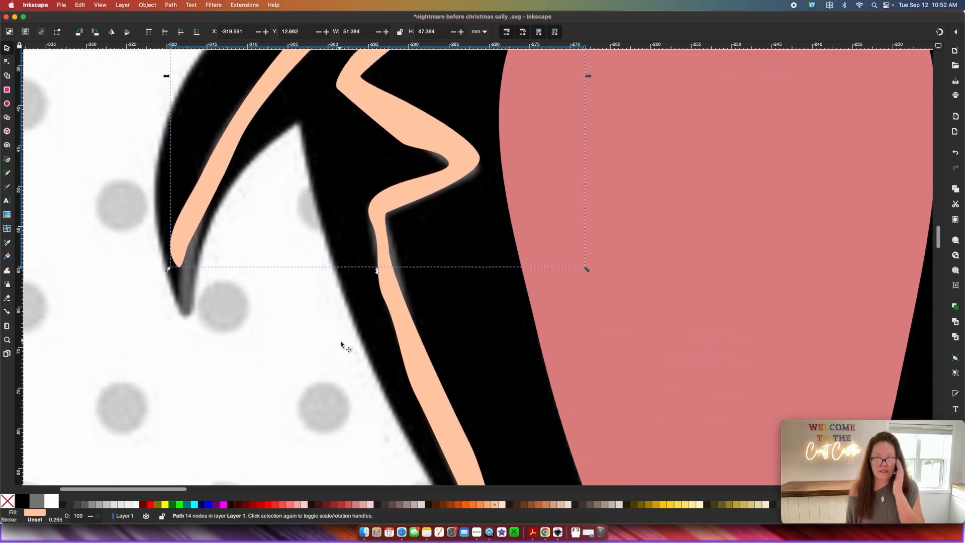
Step: Refine the left lapel stripe's nodes so it follows the grey highlight down to the jacket's bottom point
scroll(342, 345, up, 4)
scroll(342, 346, right, 1)
click(383, 271)
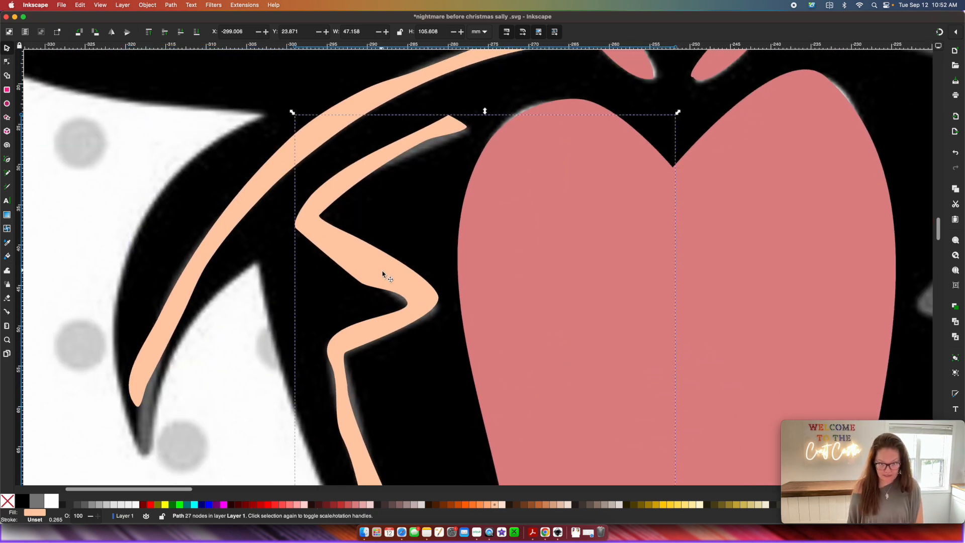
scroll(382, 271, right, 5)
scroll(382, 270, up, 1)
scroll(372, 272, right, 1)
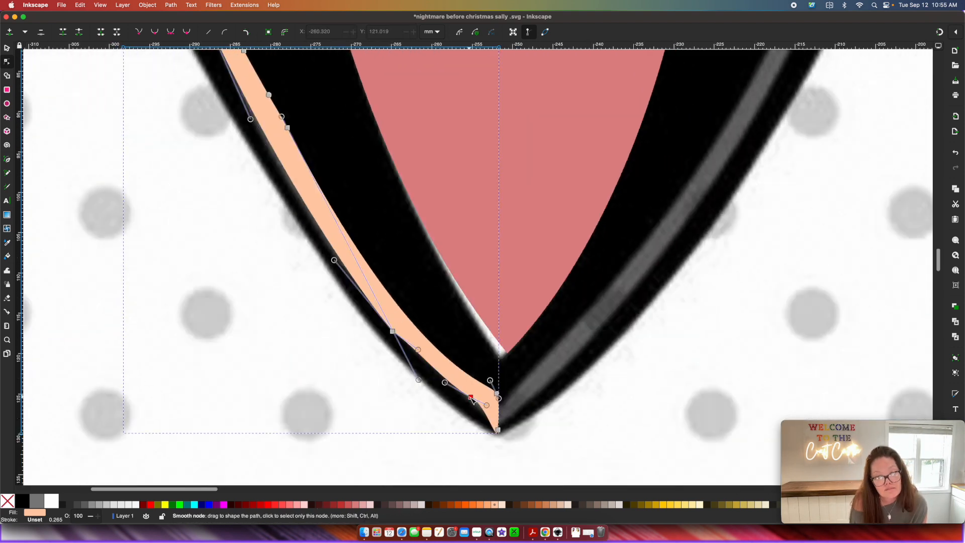
click(5, 48)
Step: Place horizontally flipped duplicates of the four left highlight stripes over the jacket's right side
key(minus)
key(minus)
key(minus)
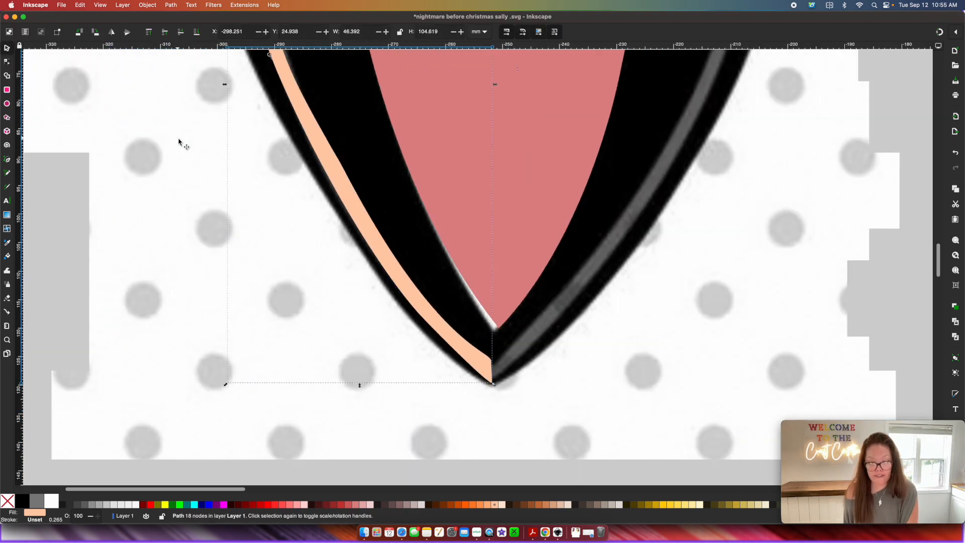
scroll(179, 141, up, 4)
scroll(179, 141, right, 2)
scroll(179, 141, up, 1)
scroll(179, 141, right, 1)
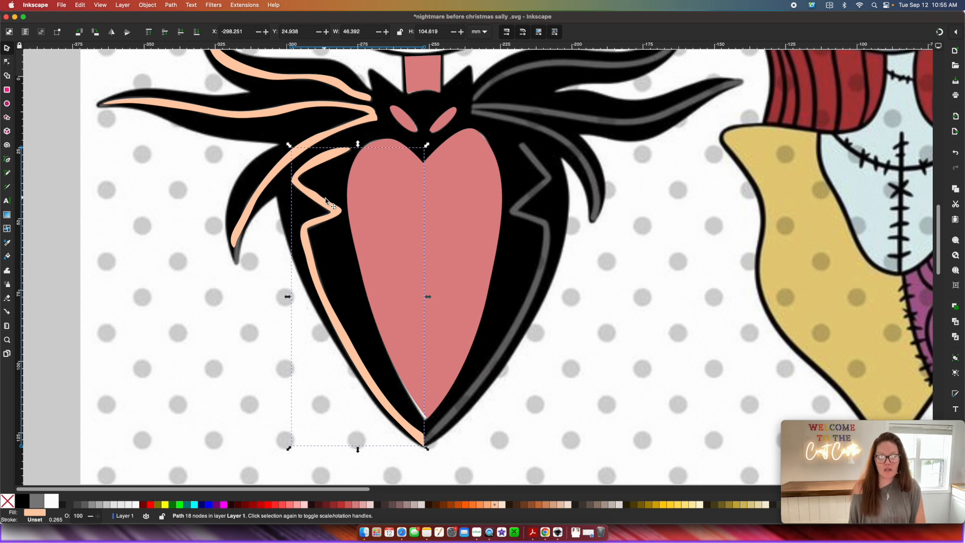
scroll(326, 199, up, 4)
scroll(326, 199, right, 6)
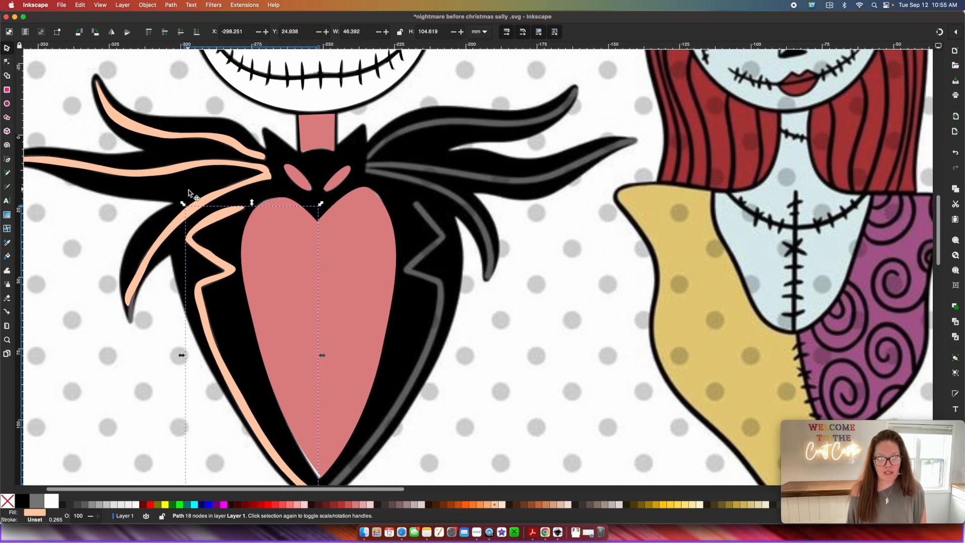
shift+click(237, 146)
shift+click(236, 153)
shift+click(230, 162)
key(alt)
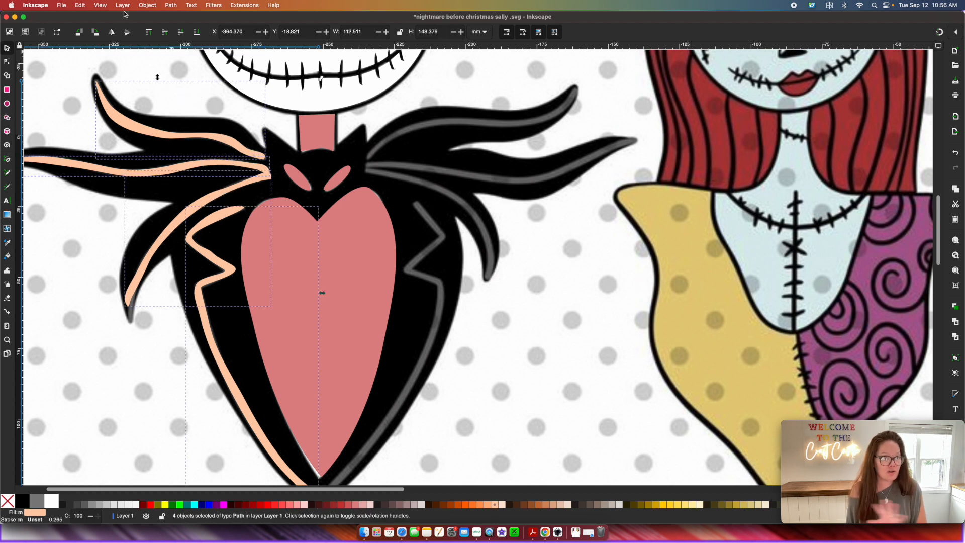
click(111, 33)
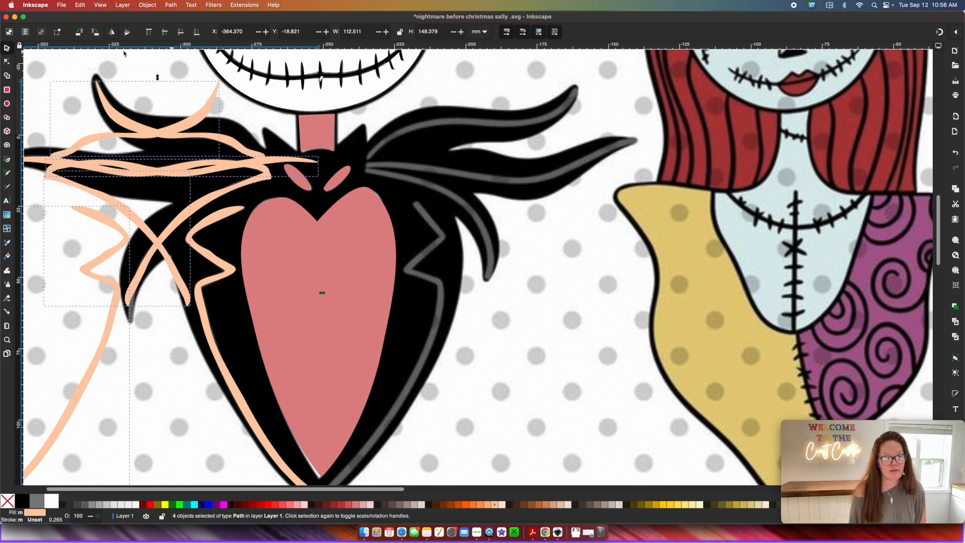
drag(52, 177, 397, 174)
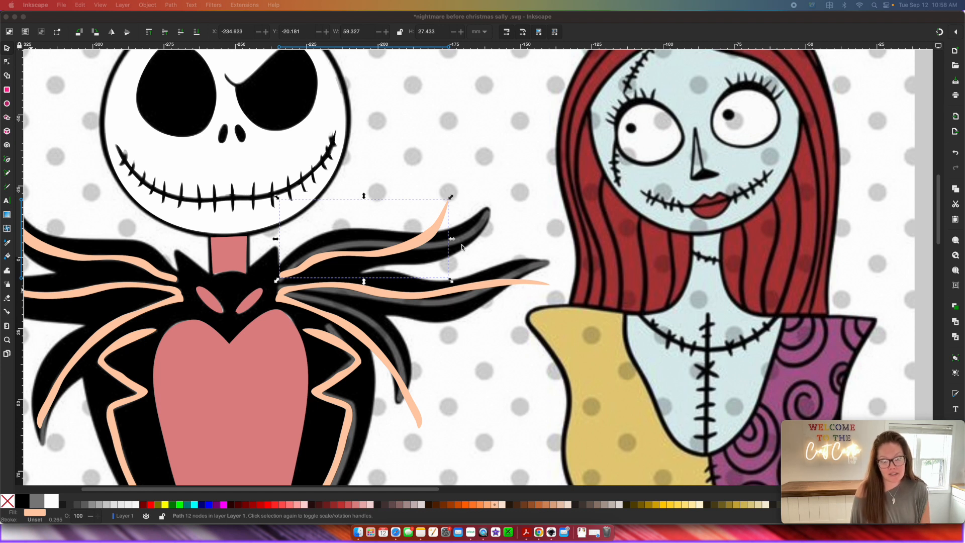
Step: Stretch the upper-right tendril stripe to about 74 mm wide and nudge a middle node on its upper edge upward
drag(452, 240, 495, 243)
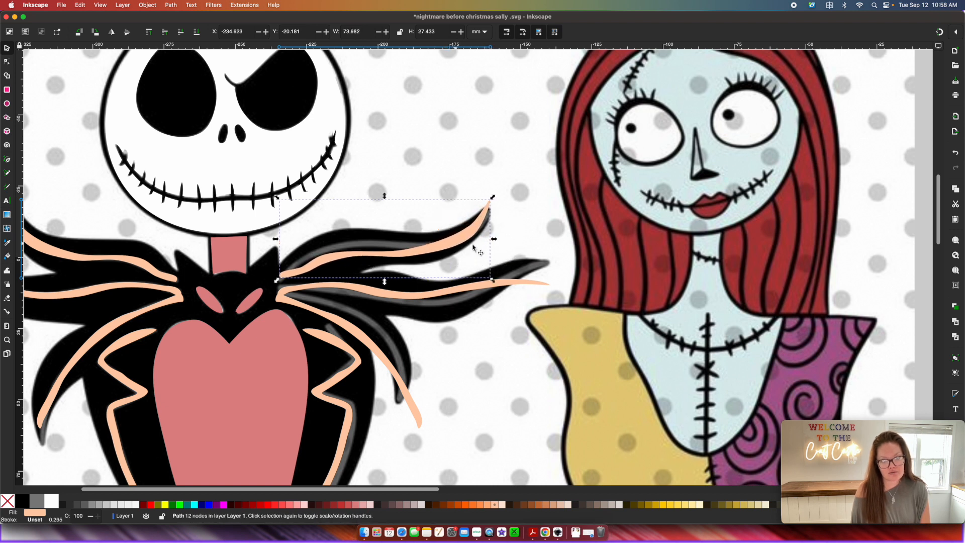
key(n)
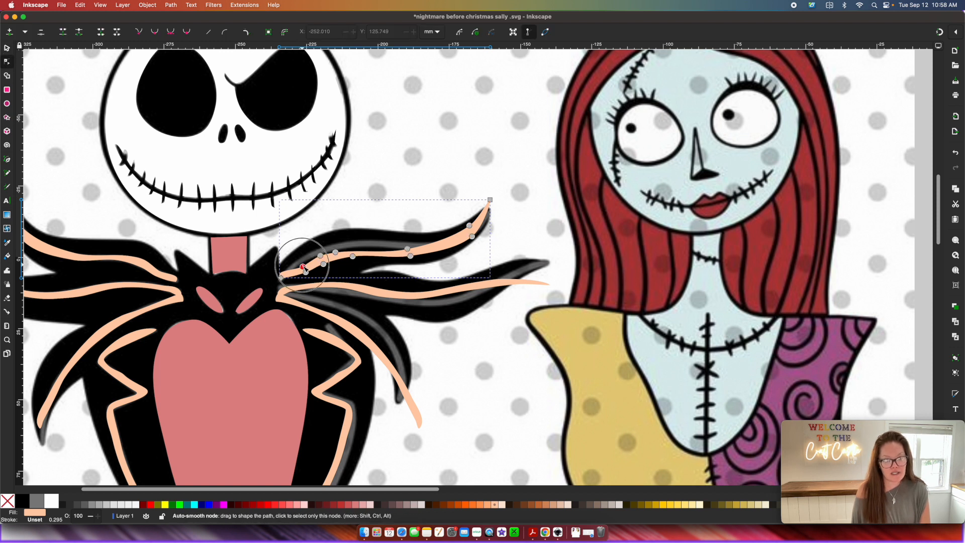
click(336, 252)
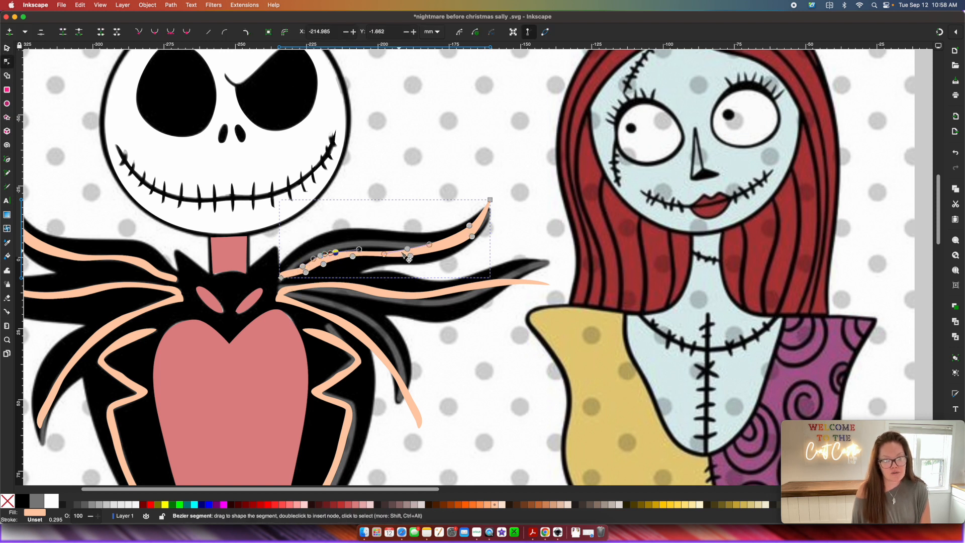
drag(411, 253, 405, 250)
drag(339, 255, 340, 250)
key(super+z)
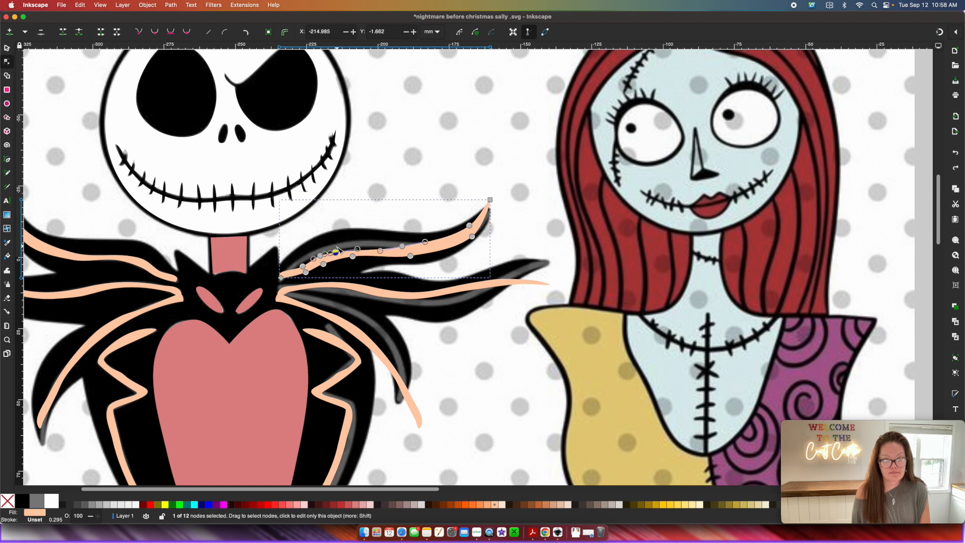
Step: Raise the upper-edge nodes of the upper-right tendril stripe so it covers the grey highlight
click(303, 266)
click(334, 252)
mouse_move(329, 251)
mouse_down()
mouse_move(302, 266)
mouse_move(333, 255)
mouse_up()
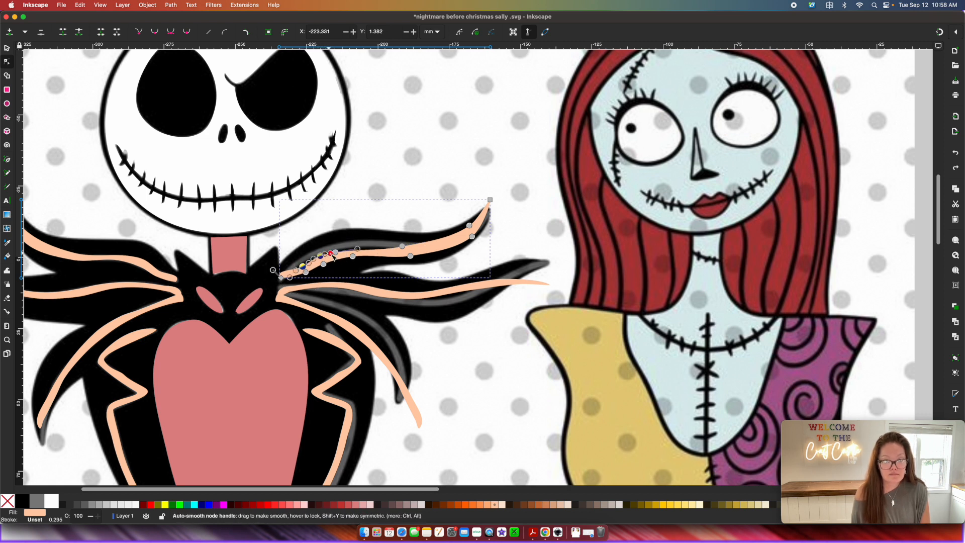
shift+click(335, 252)
shift+click(303, 266)
drag(304, 268, 303, 260)
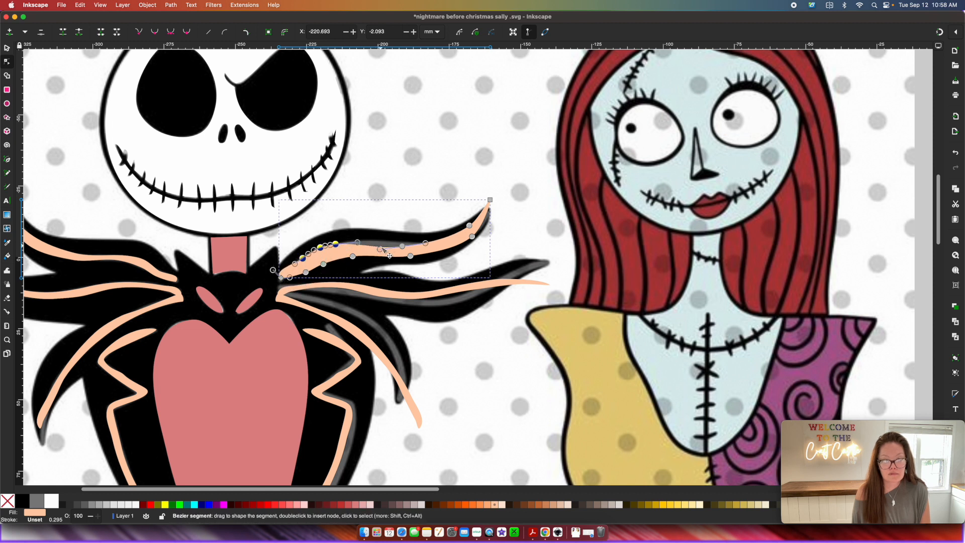
drag(379, 250, 403, 243)
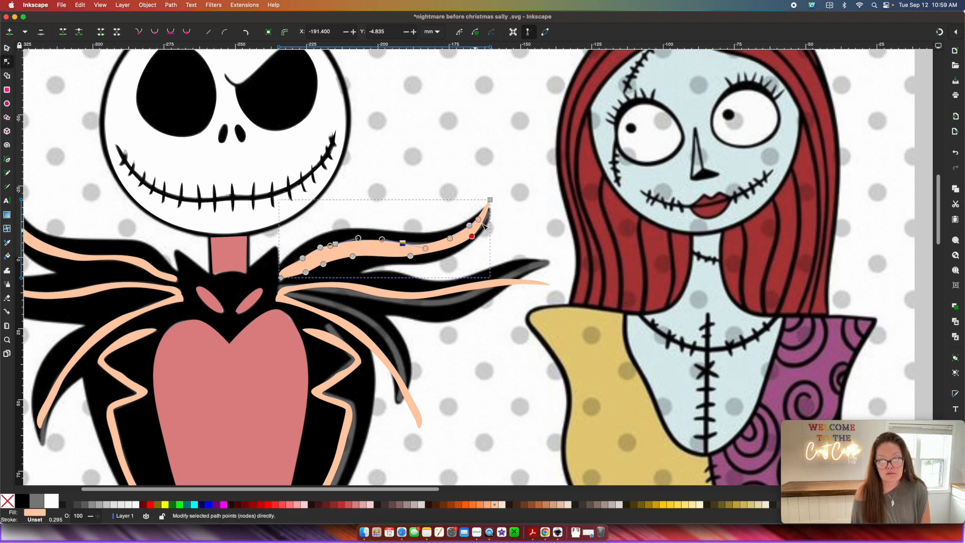
Step: Adjust the right lapel stripe's outer-edge nodes to follow the grey highlight and finish node editing
scroll(493, 241, down, 6)
scroll(493, 242, right, 2)
click(295, 328)
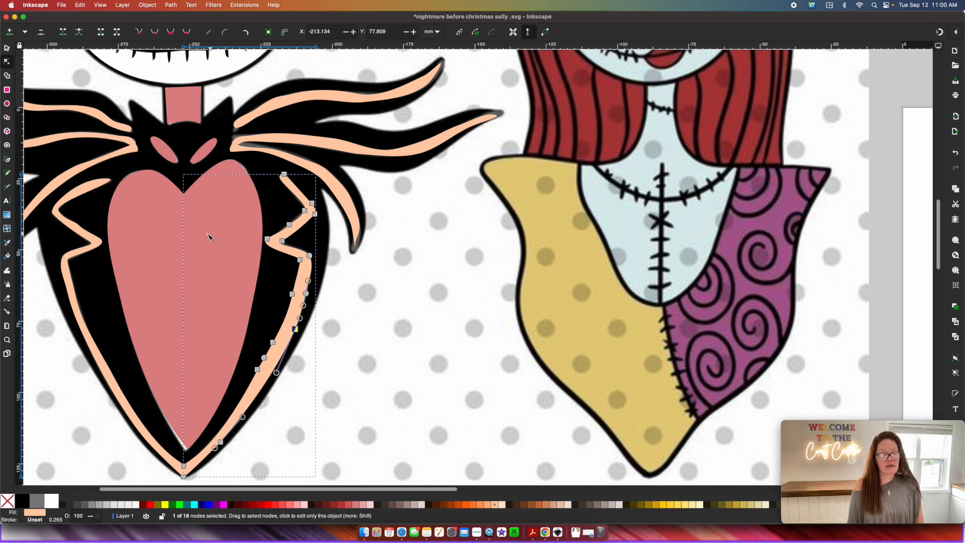
click(7, 48)
scroll(322, 328, left, 2)
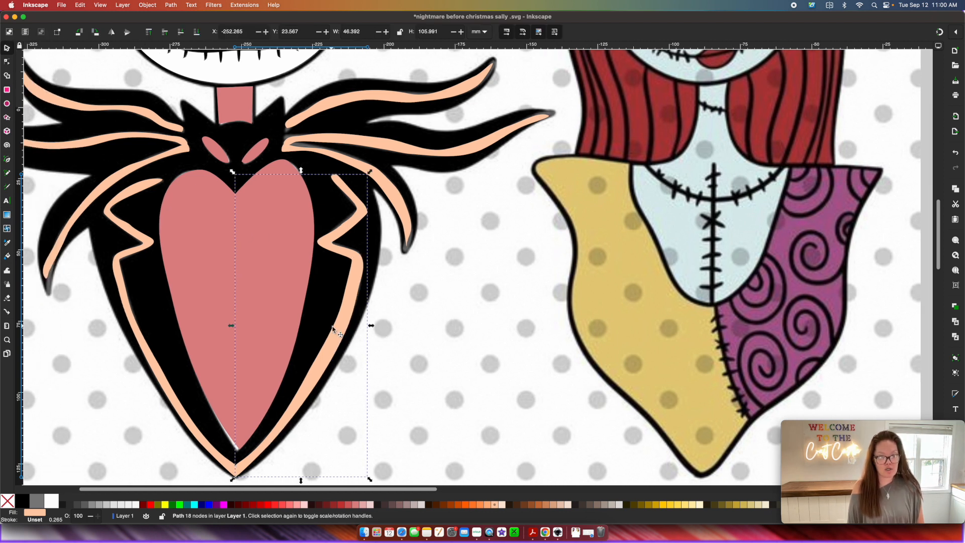
scroll(332, 330, up, 2)
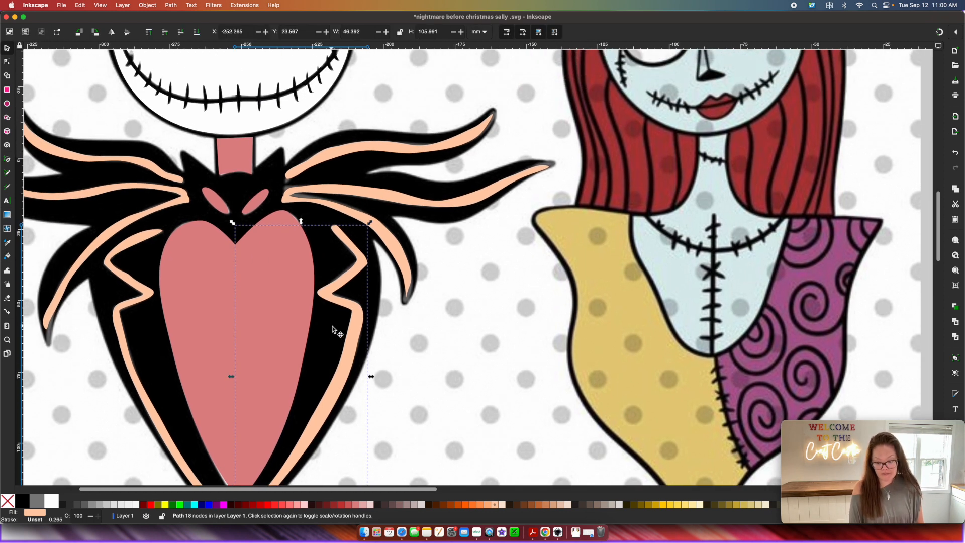
Step: Fill all eight jacket highlight stripes with purple and combine them into a single path
scroll(332, 329, down, 5)
click(271, 215)
shift+click(271, 215)
shift+click(279, 268)
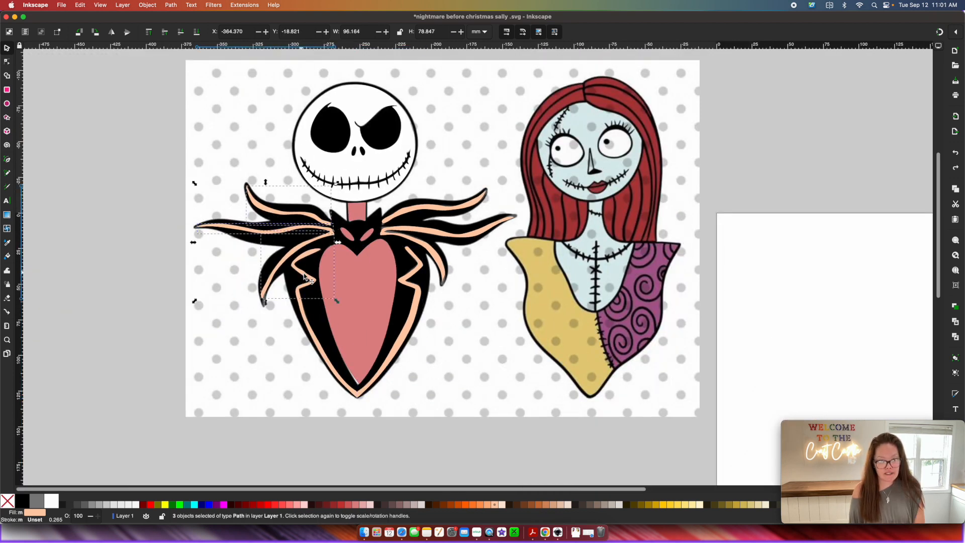
shift+click(336, 286)
shift+click(422, 278)
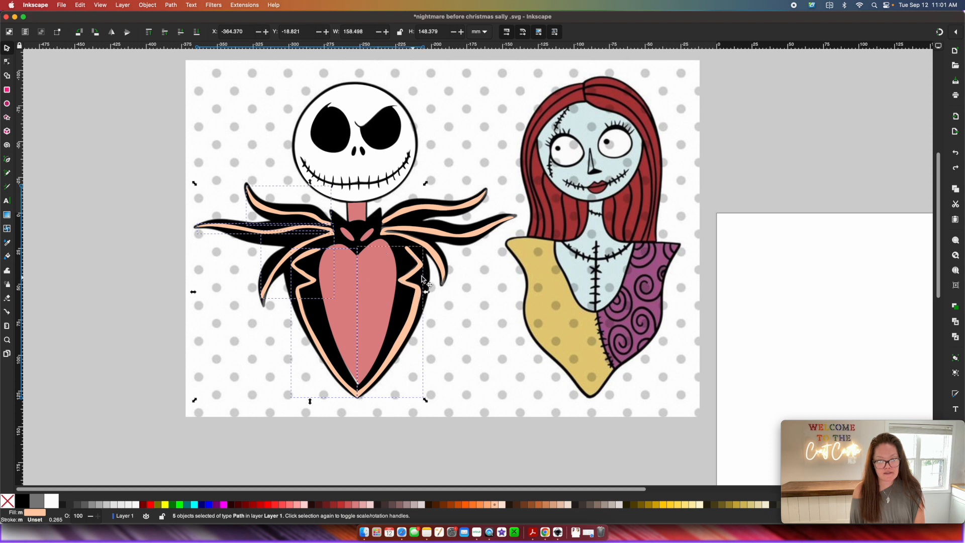
shift+click(460, 238)
shift+click(451, 212)
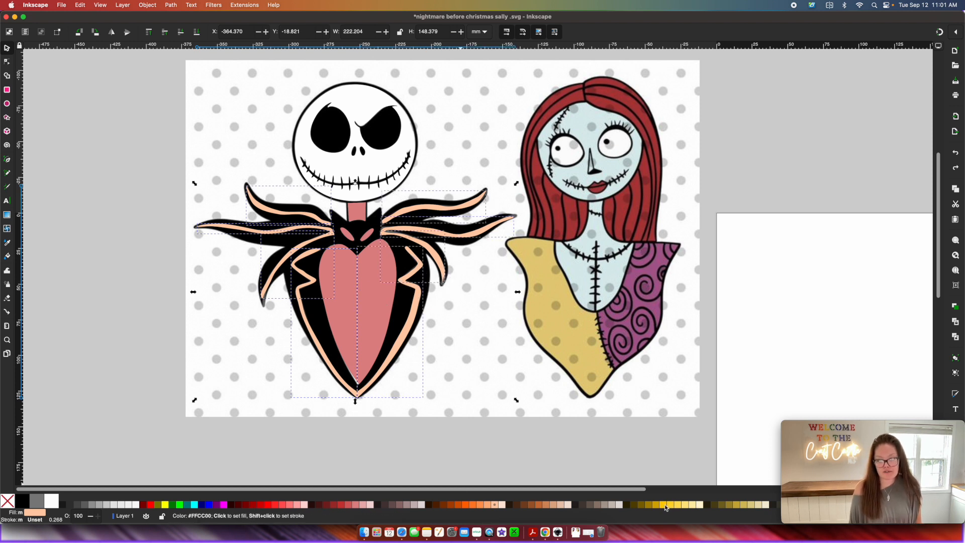
click(216, 504)
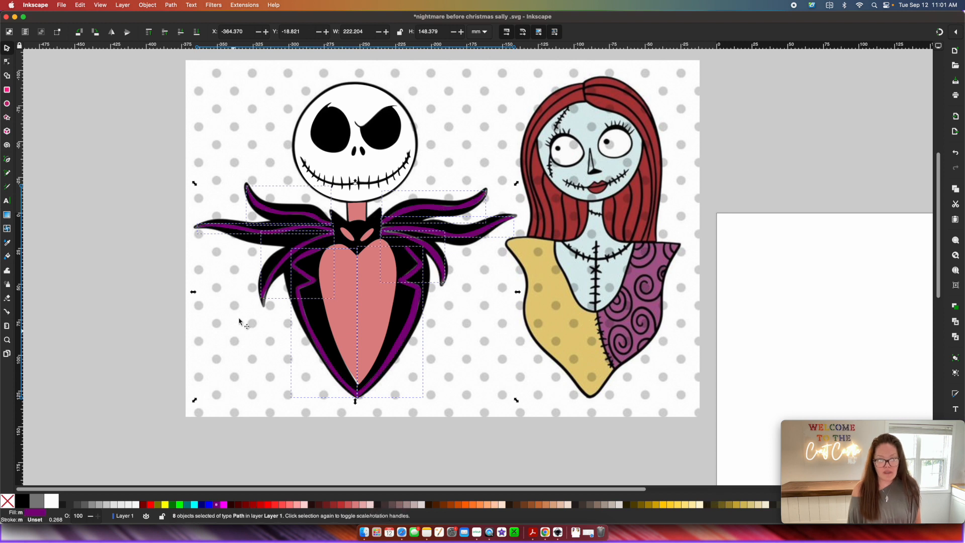
key(ctrl+k)
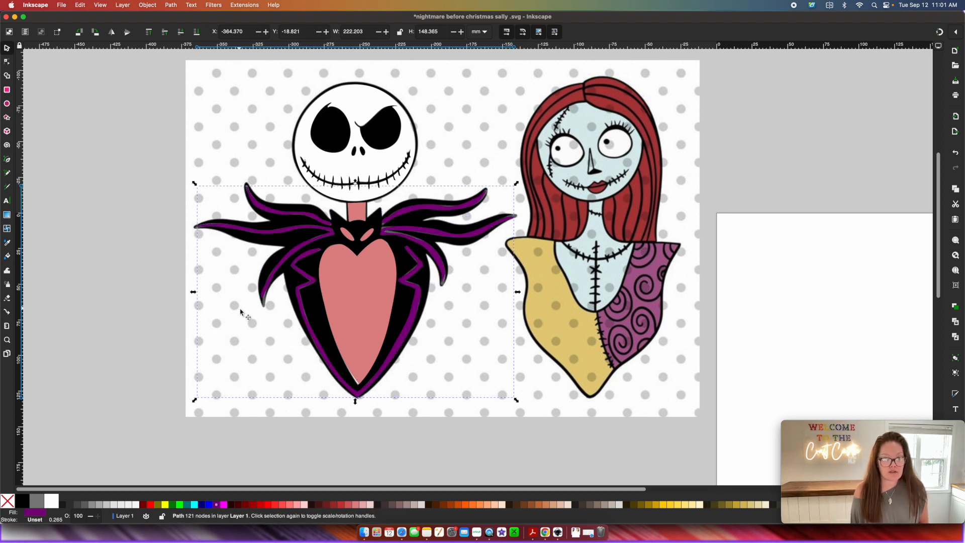
Step: Move the reference image about 249 mm to the right, clear of the traced Jack shapes
click(236, 94)
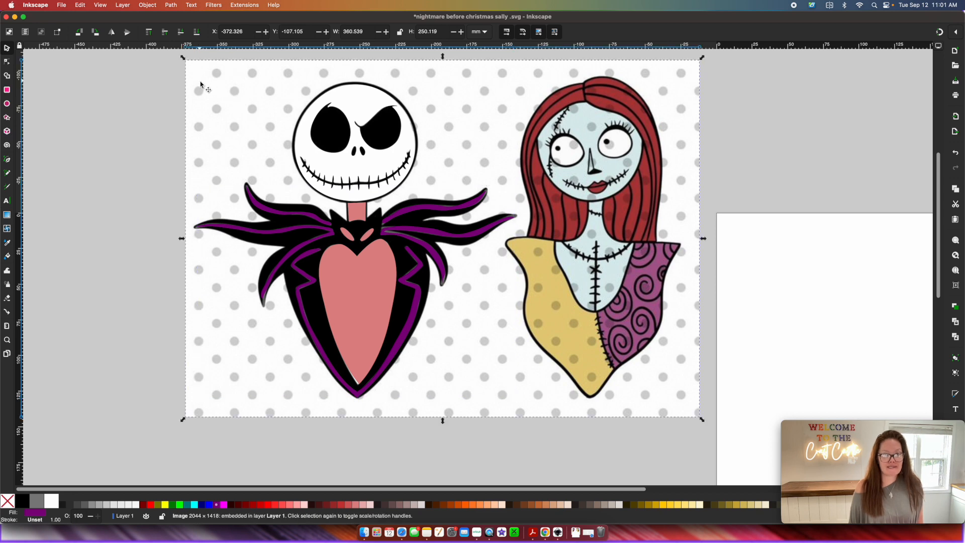
drag(200, 85, 558, 82)
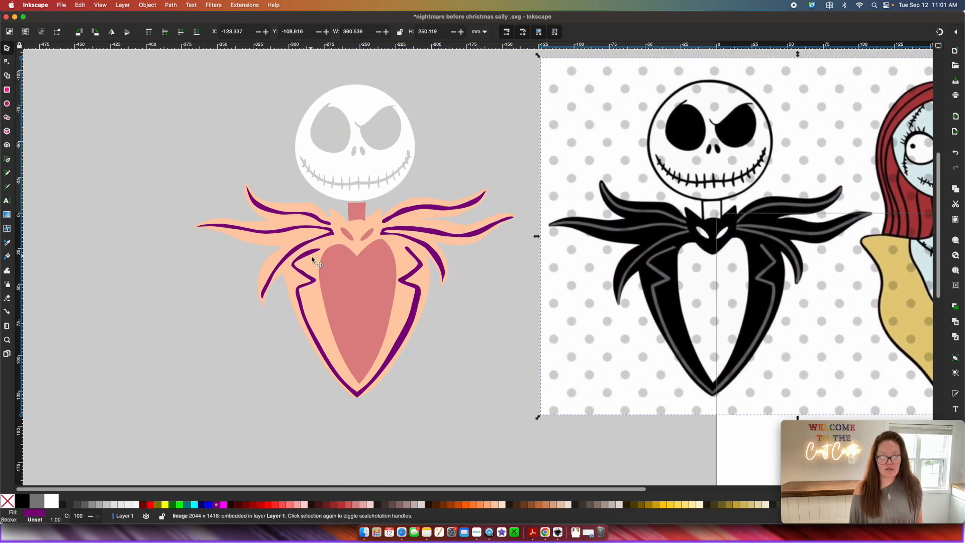
click(478, 222)
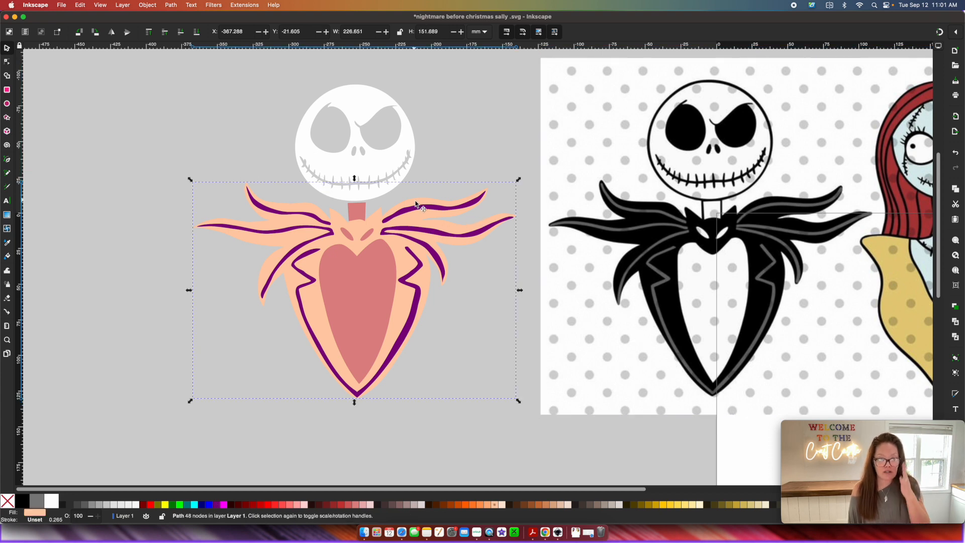
Step: Pull the tip of the long right tendril stripe inward so it ends short of the jacket tendril's point
scroll(414, 199, up, 2)
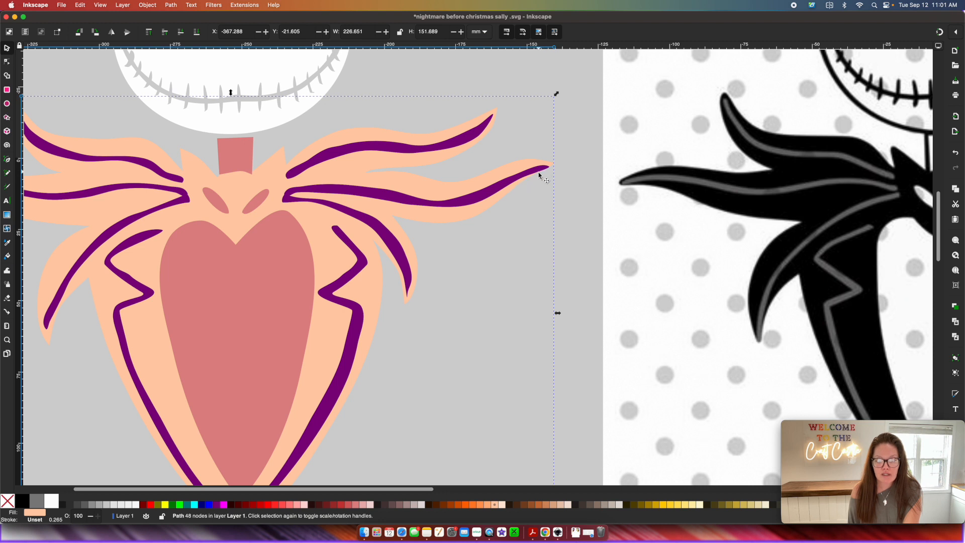
scroll(504, 163, up, 1)
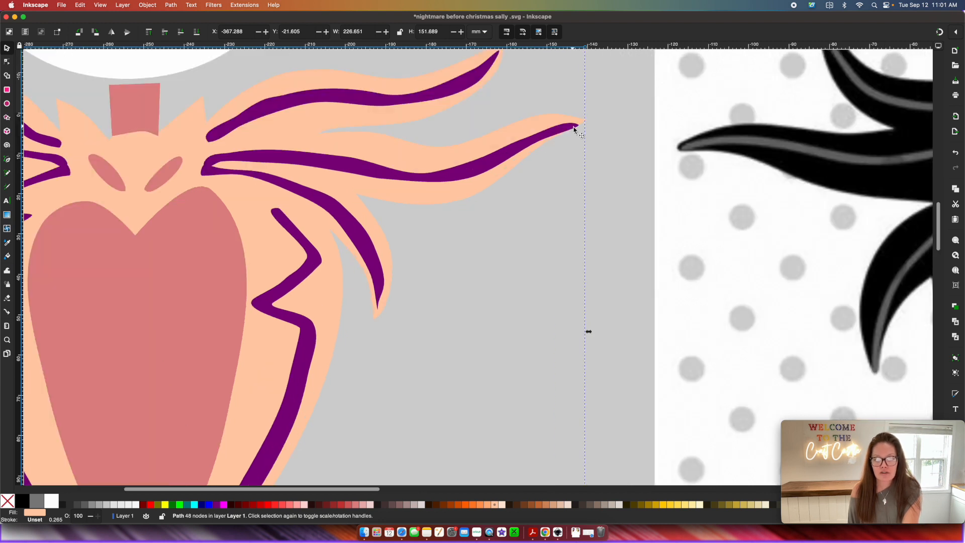
click(8, 61)
click(567, 134)
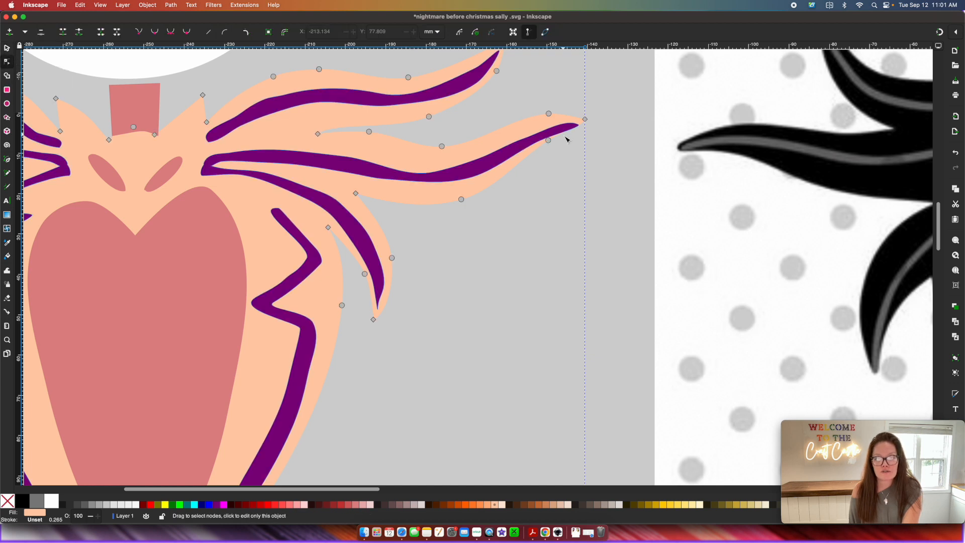
drag(563, 133, 557, 133)
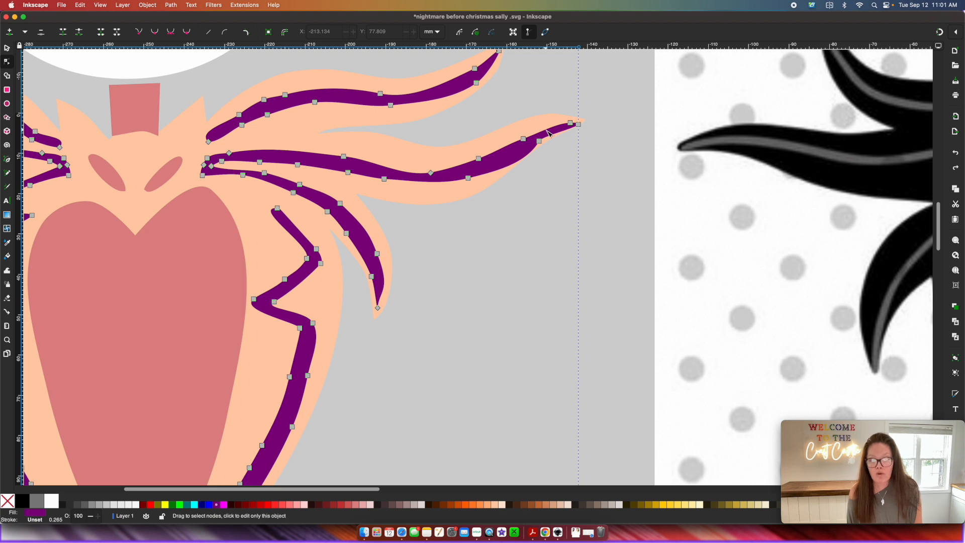
key(ctrl+z)
click(579, 126)
drag(578, 125, 561, 135)
key(ctrl+z)
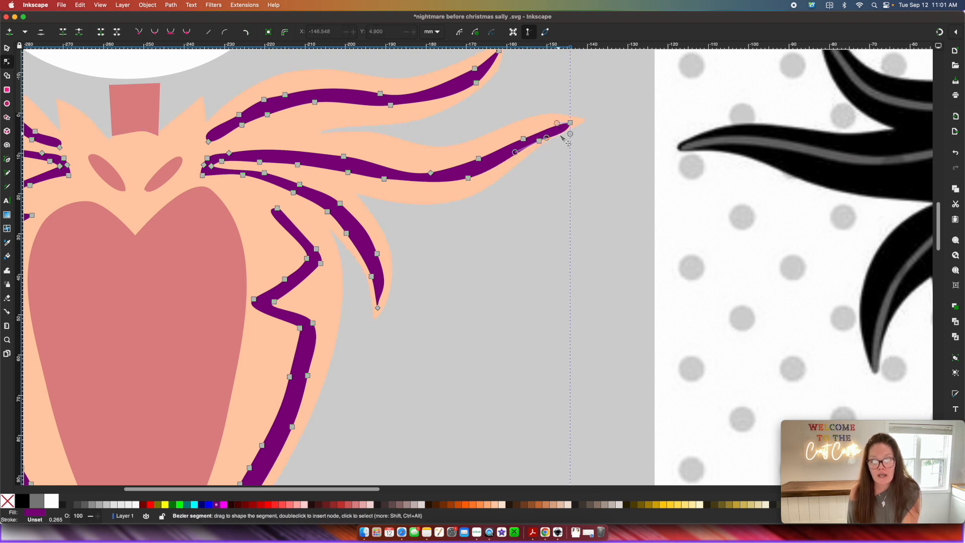
key(ctrl+z)
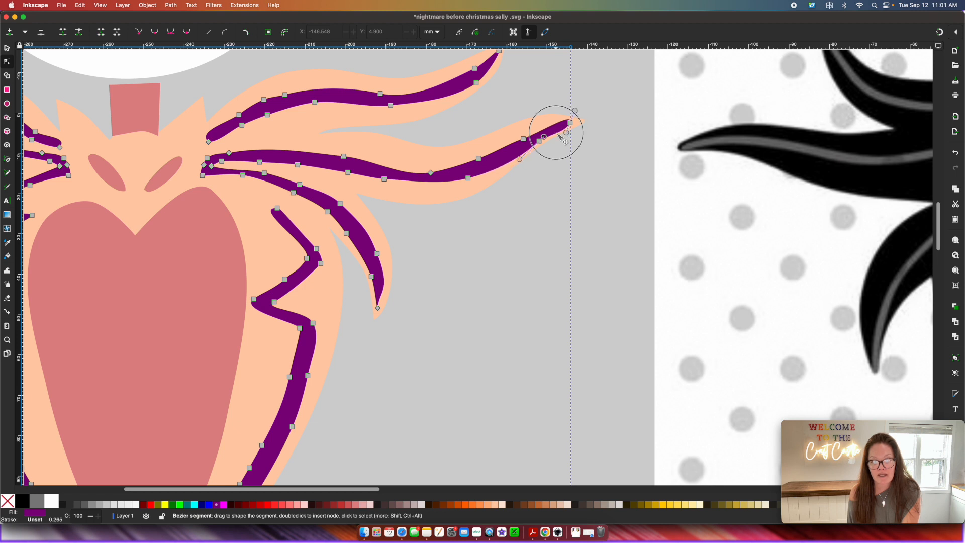
drag(572, 124, 572, 122)
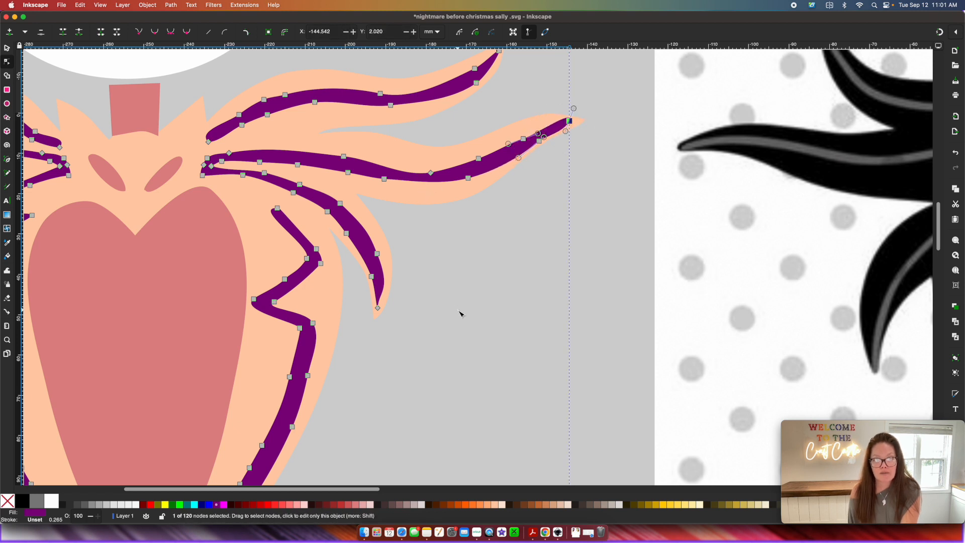
Step: Shorten the tip of the long left tendril stripe so it ends inside the jacket tendril, and finish node editing
scroll(460, 314, up, 2)
scroll(460, 315, left, 2)
scroll(461, 314, left, 5)
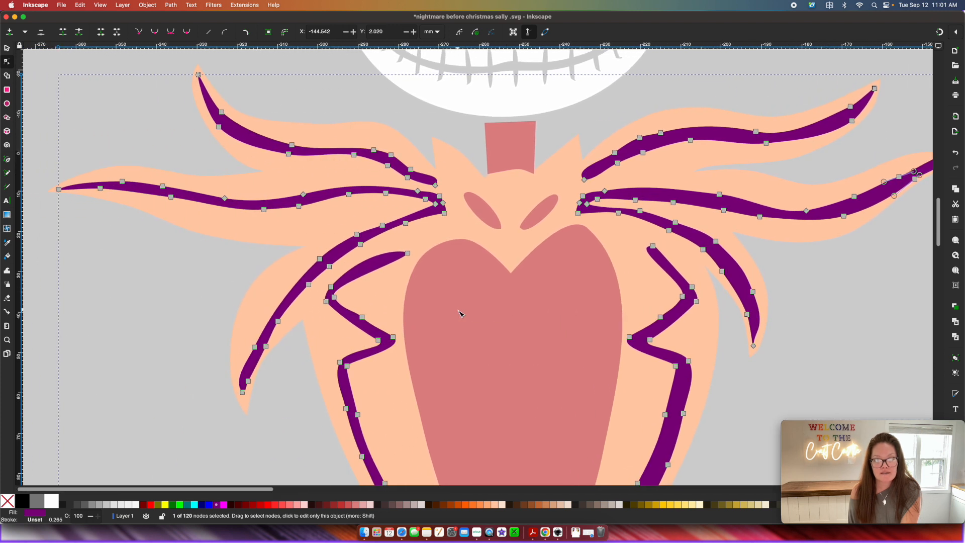
drag(100, 189, 113, 186)
key(s)
scroll(220, 186, down, 1)
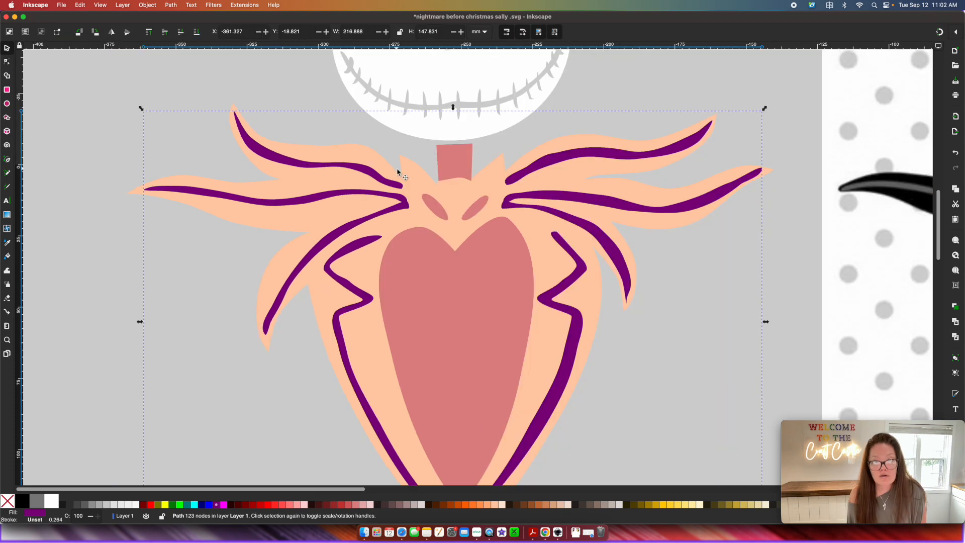
Step: Move the white head down by about 3 mm toward the neck
scroll(398, 169, up, 9)
click(384, 166)
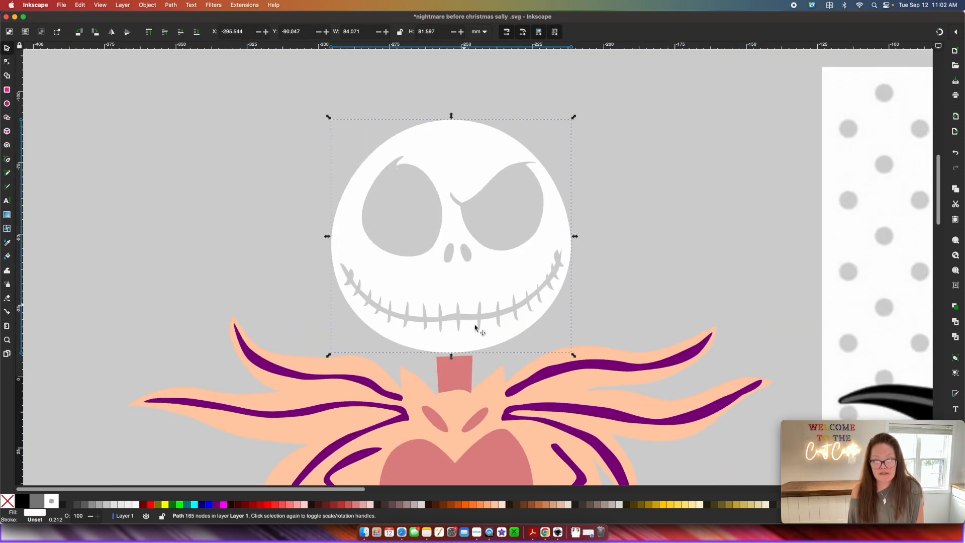
drag(466, 340, 465, 347)
scroll(465, 347, down, 5)
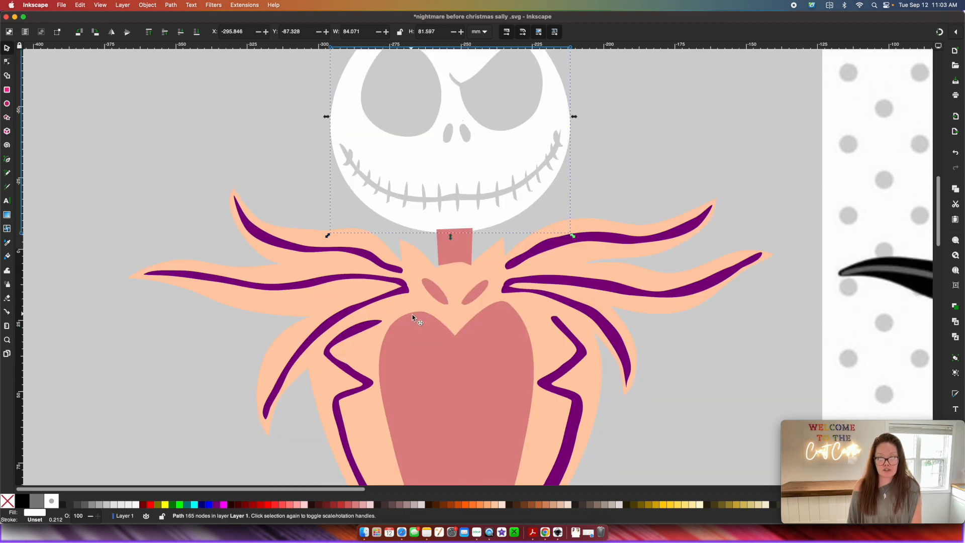
Step: Duplicate the white head and outset the copy repeatedly to about 87.26 mm wide
scroll(411, 310, down, 4)
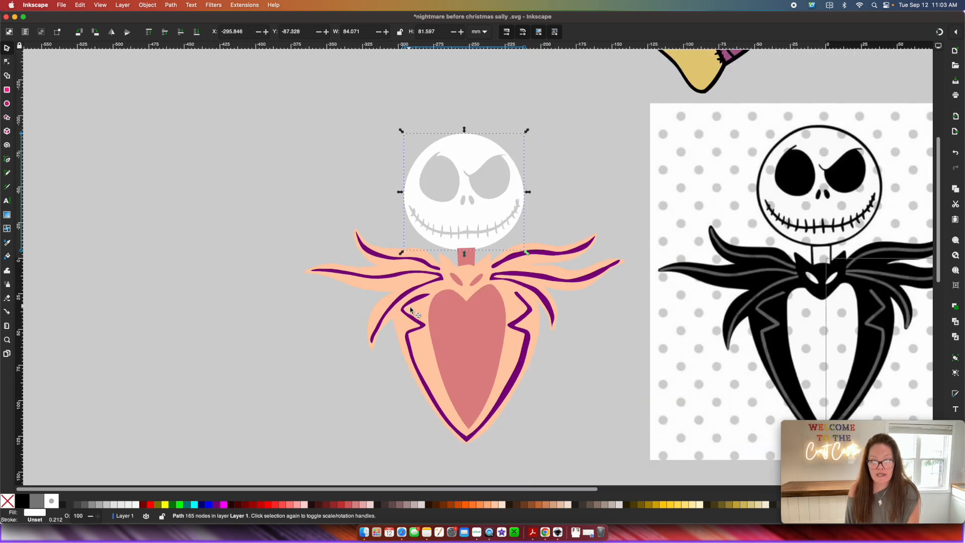
click(291, 119)
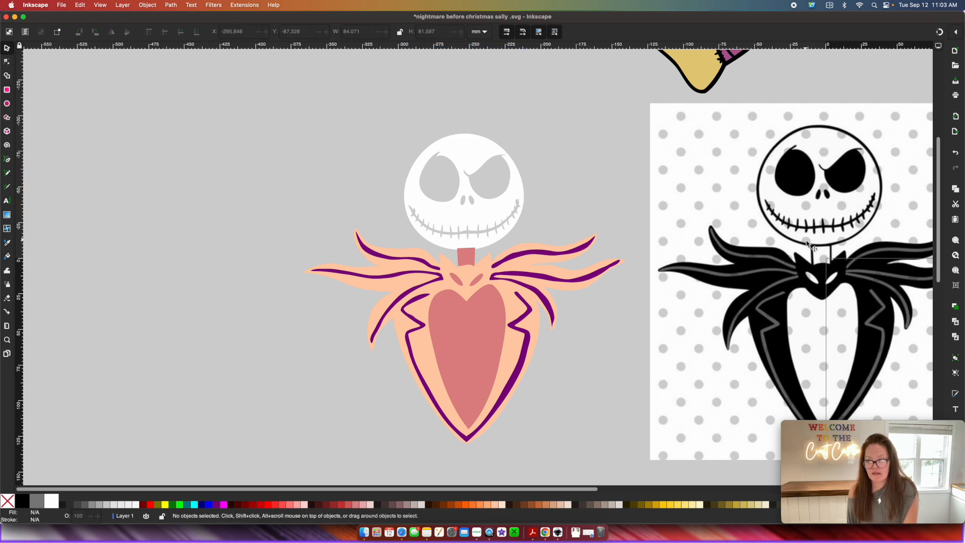
scroll(787, 242, right, 3)
click(413, 186)
key(alt)
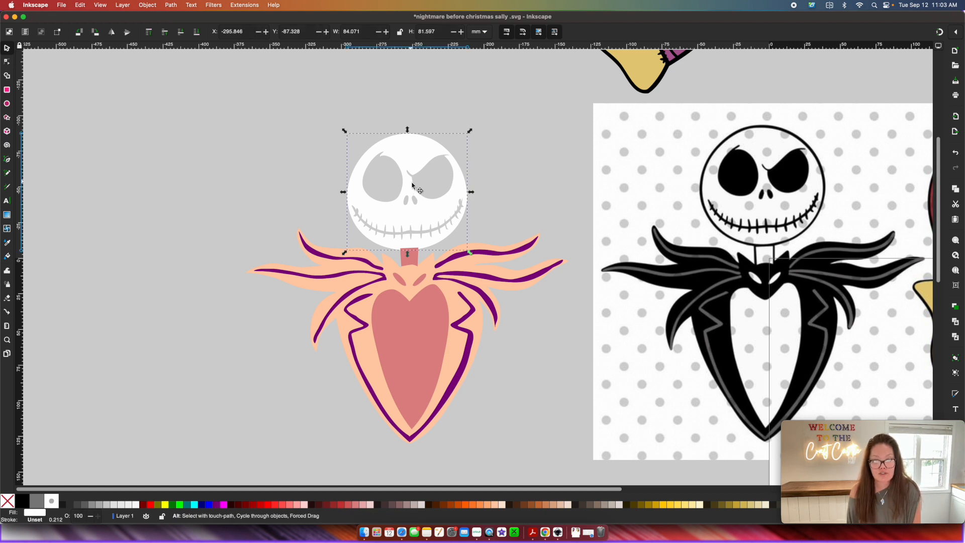
key(alt)
key(ctrl)
ctrl+click(412, 186)
ctrl+alt+click(413, 186)
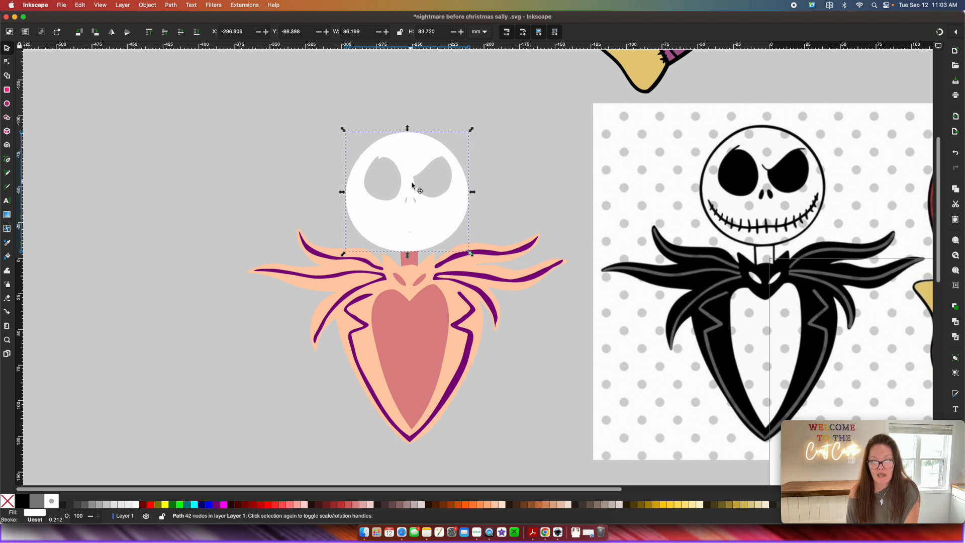
ctrl+alt+click(412, 186)
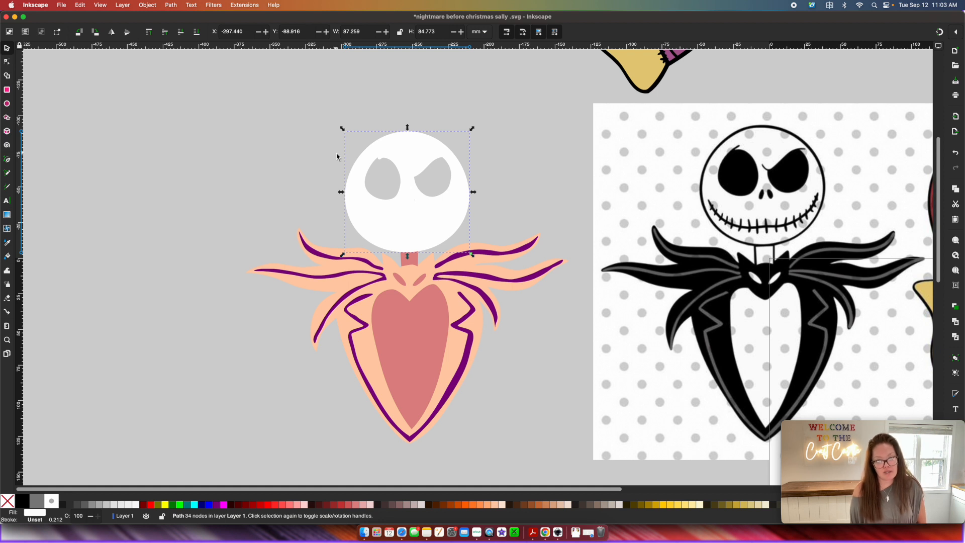
Step: Break the outset head copy apart and delete the separated inner pieces, leaving a solid head shape
key(ctrl+shift+k)
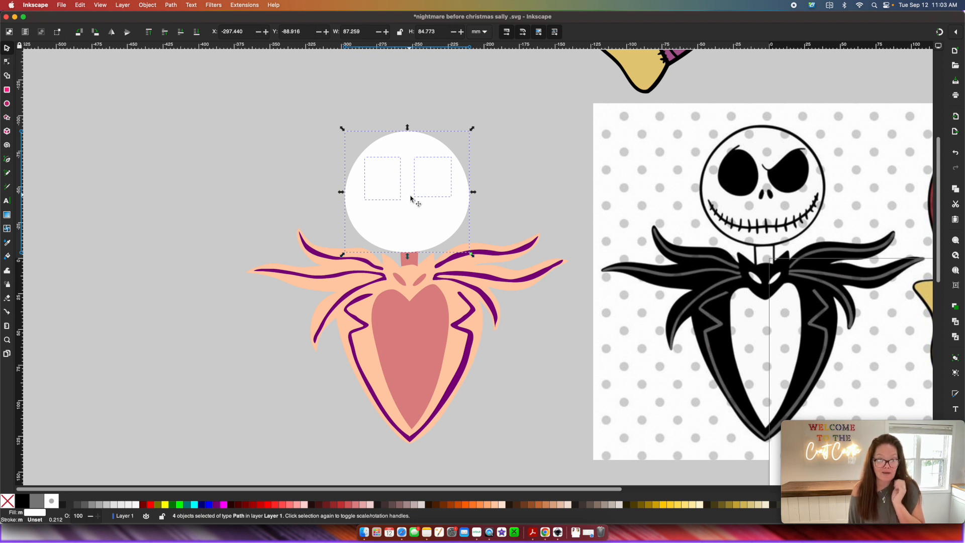
drag(267, 98, 533, 251)
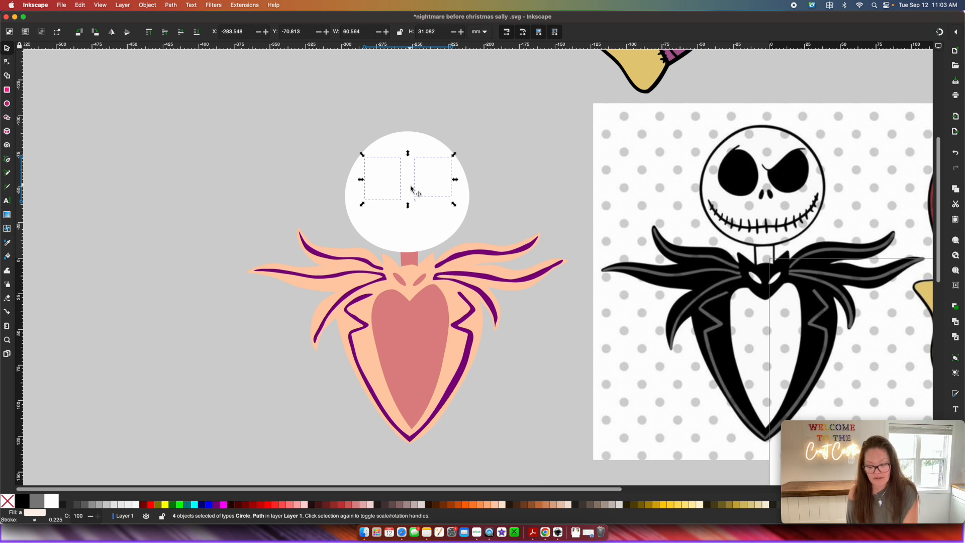
key(Escape)
Step: Fill the solid head shape with black and lower it to the bottom behind the white face
click(409, 189)
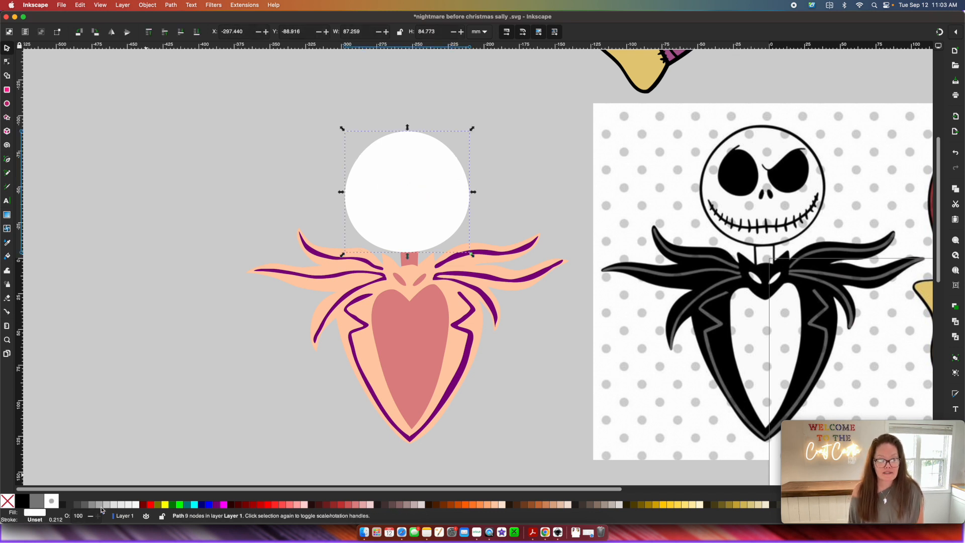
click(23, 500)
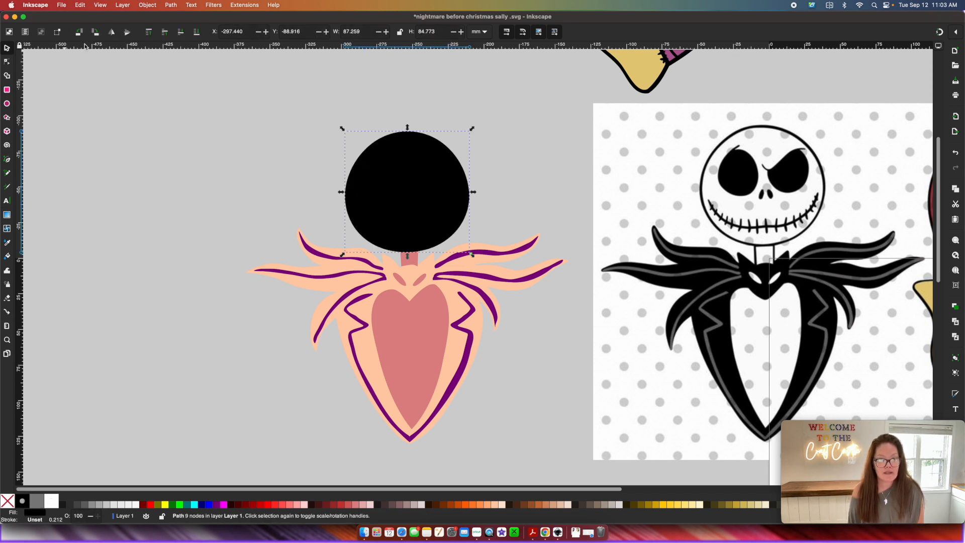
click(196, 32)
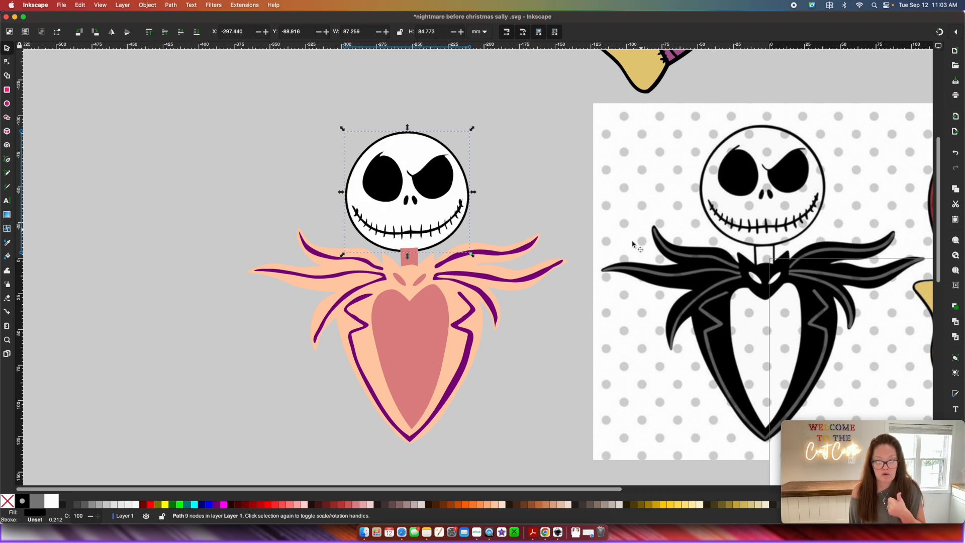
Step: Duplicate the neck, outset the copy to about 14.9 mm wide, fill it black and lower it to the bottom
click(414, 262)
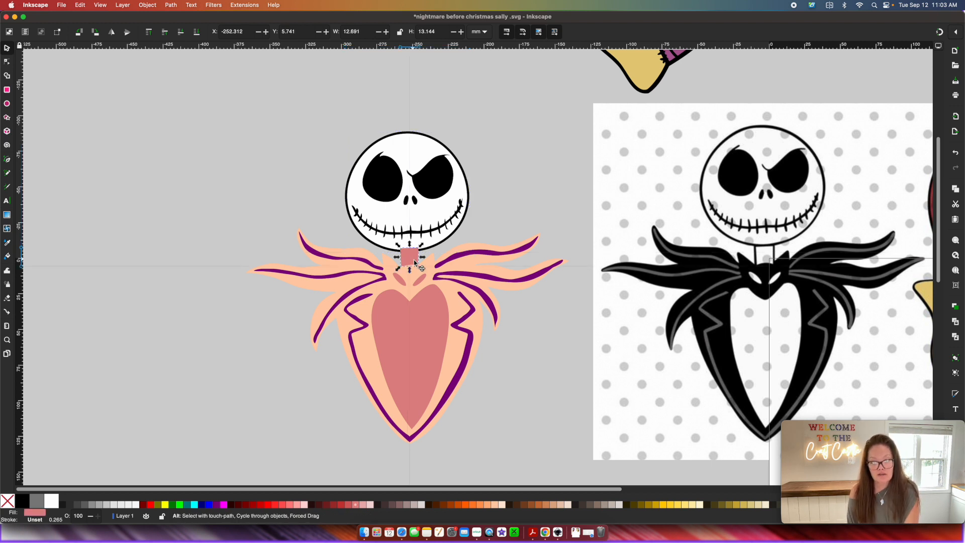
click(415, 262)
alt+click(415, 263)
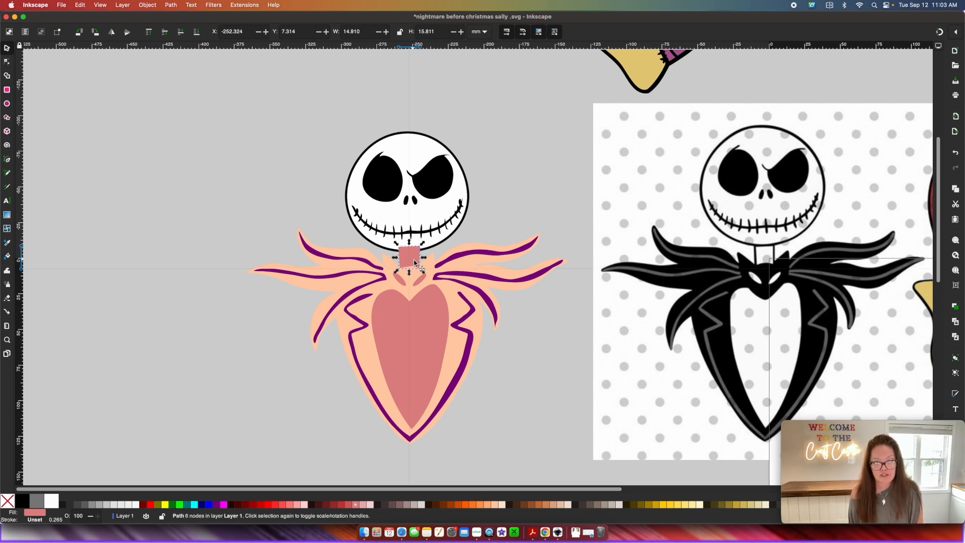
click(20, 504)
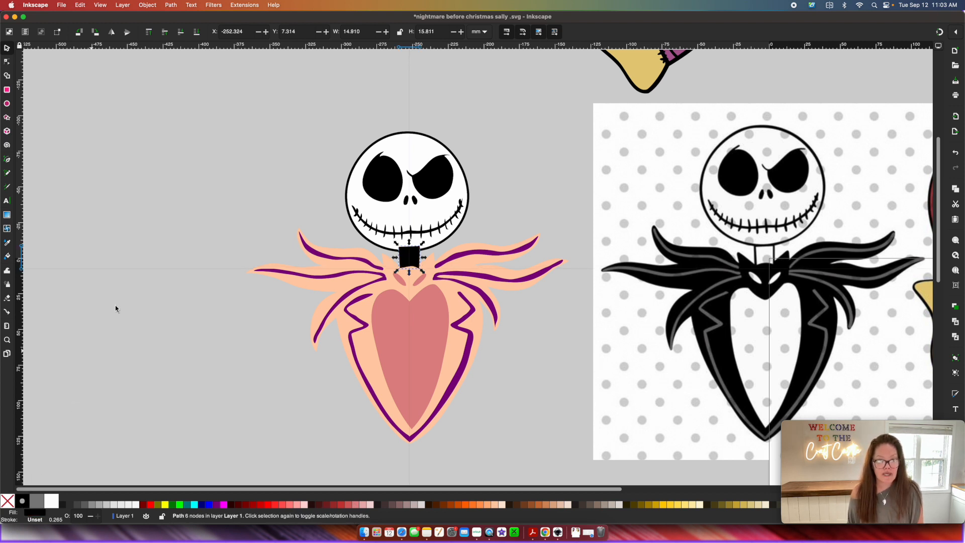
click(196, 32)
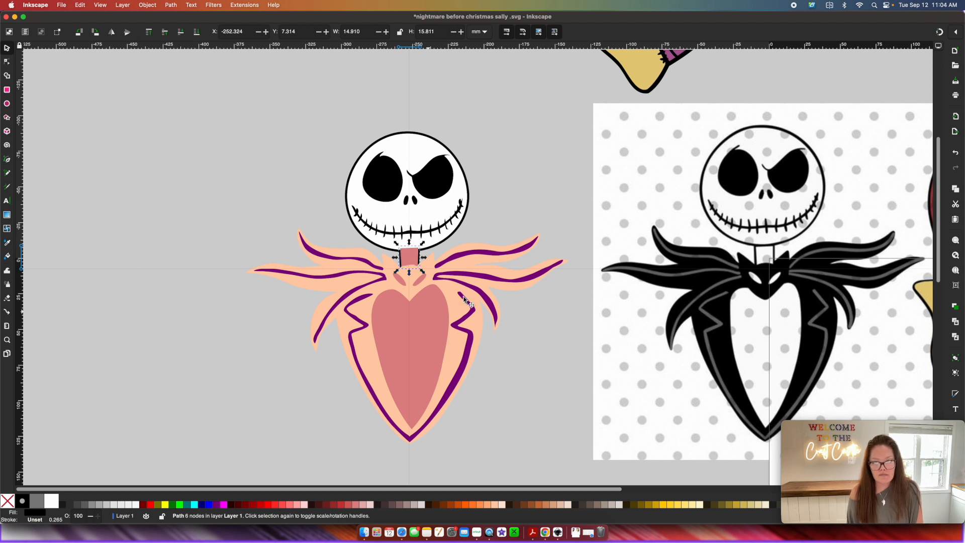
Step: Fill the jacket silhouette with black and raise a solid black jacket shape to the top
click(481, 327)
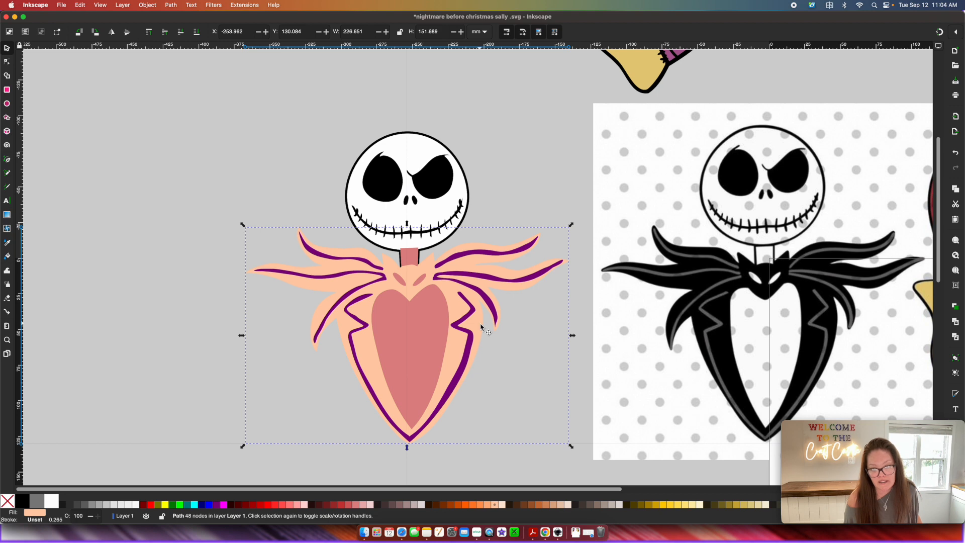
click(22, 501)
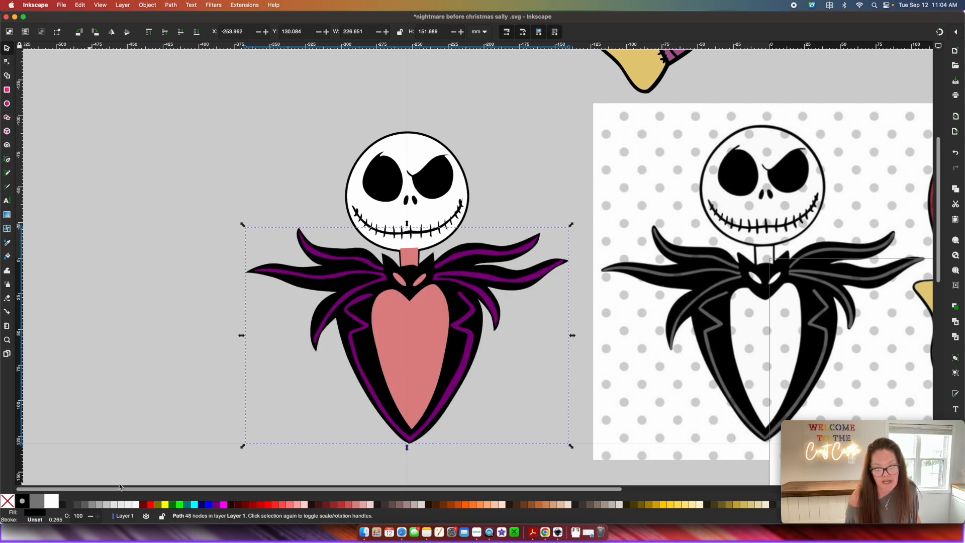
scroll(250, 255, up, 2)
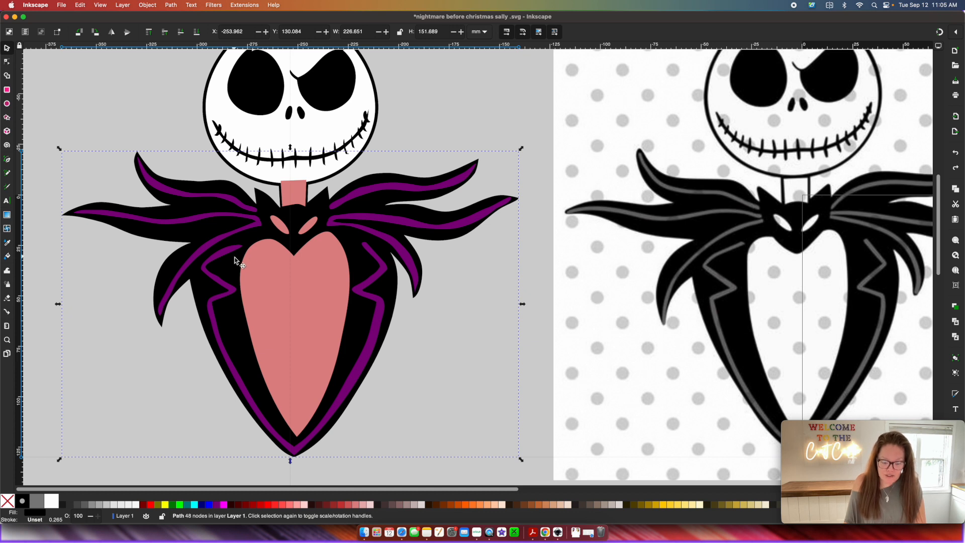
key(alt)
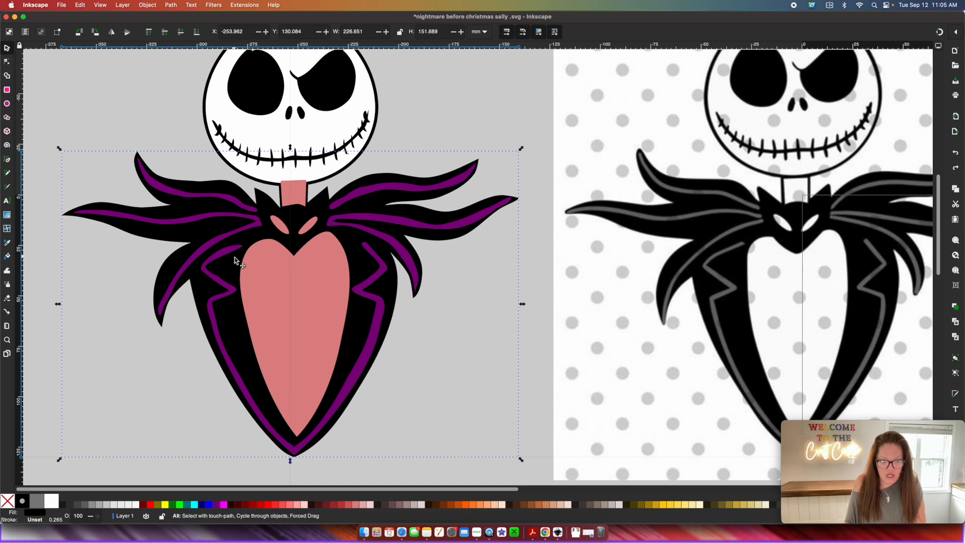
key(Home)
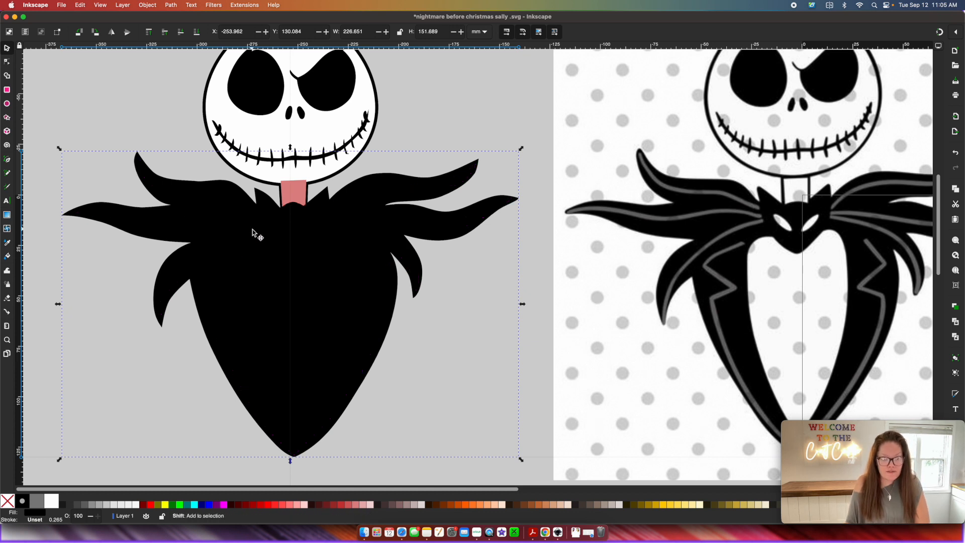
Step: Combine the black backing shapes of the jacket, neck and head into a single path
shift+click(281, 201)
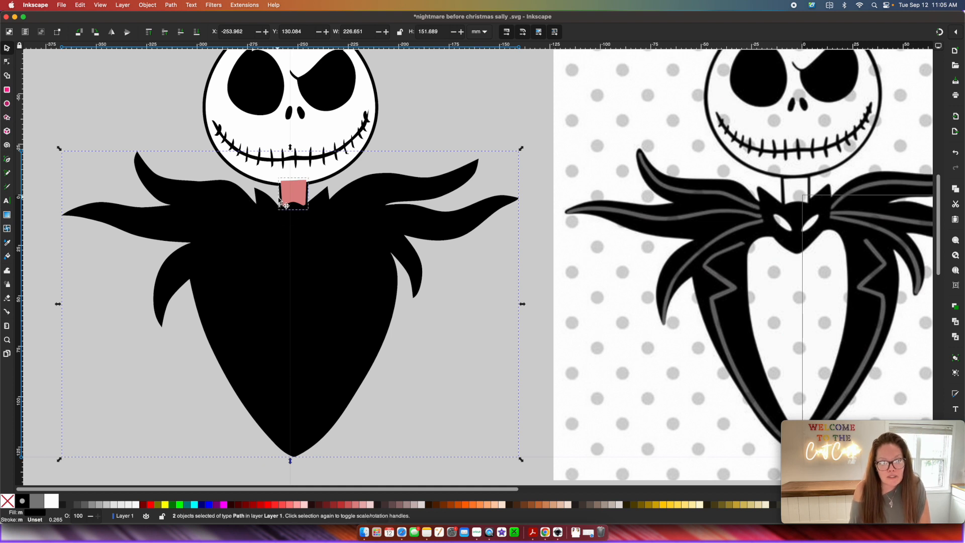
shift+click(242, 176)
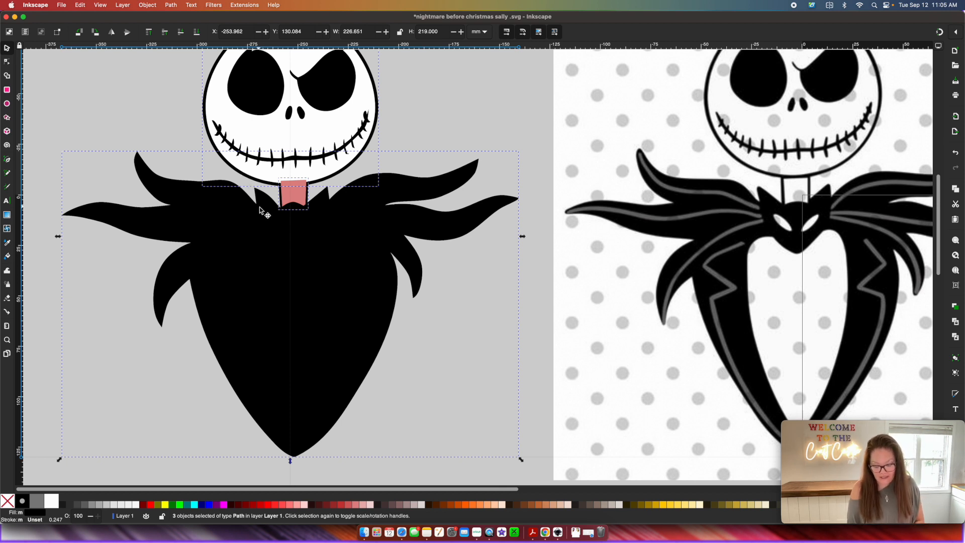
key(ctrl+k)
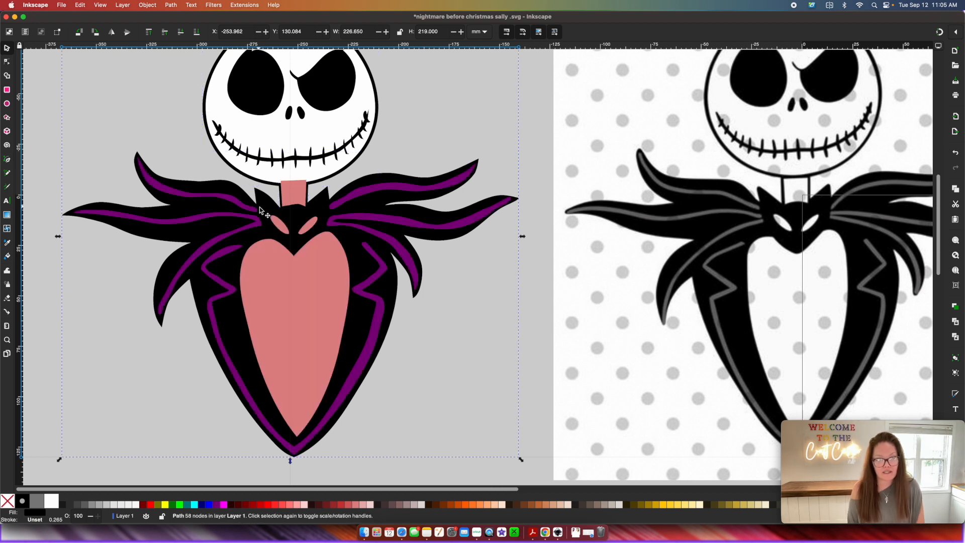
Step: Raise the combined black silhouette to the top as a check, and return it to the bottom of the stack
click(150, 33)
drag(324, 347, 307, 378)
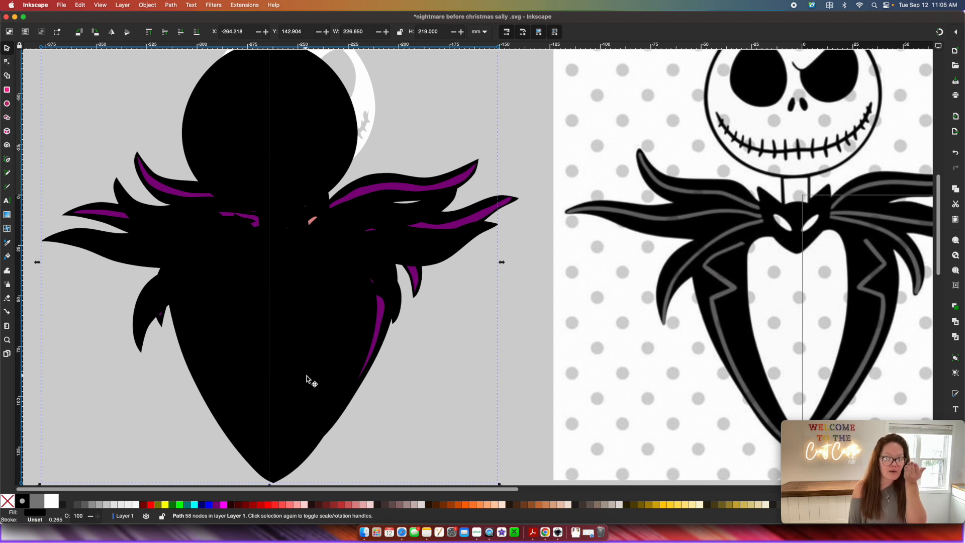
key(ctrl+z)
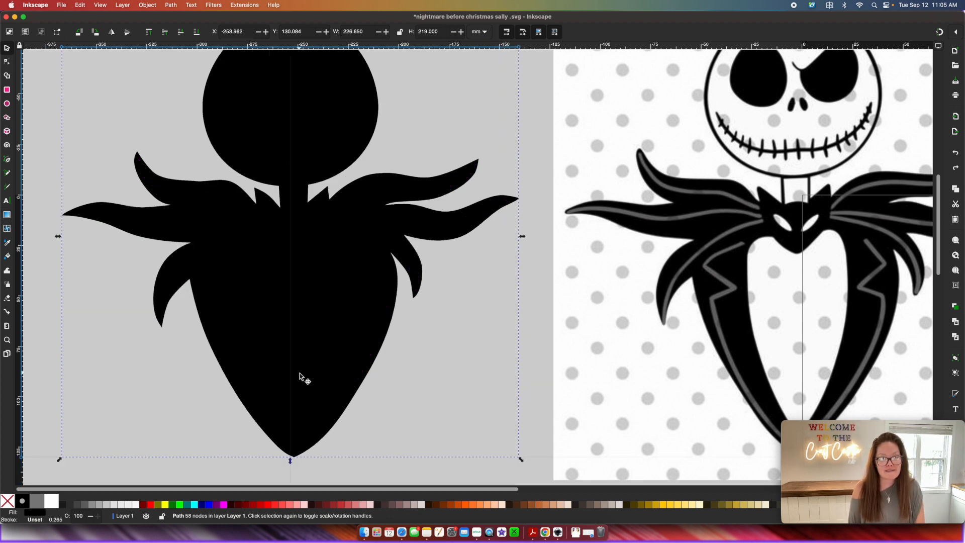
click(197, 33)
click(797, 297)
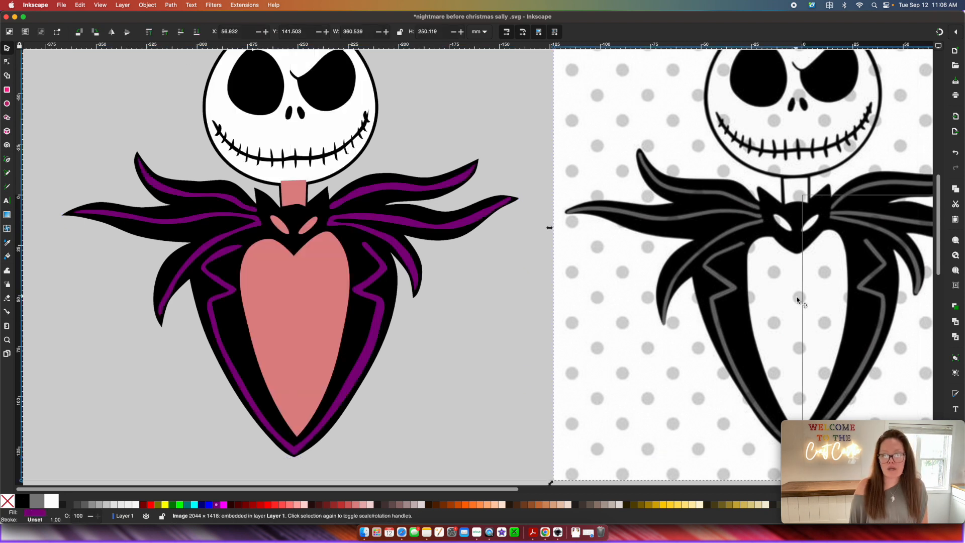
Step: Fill the shirt front and the two bat-bow-tie eyes with white
click(302, 337)
click(310, 225)
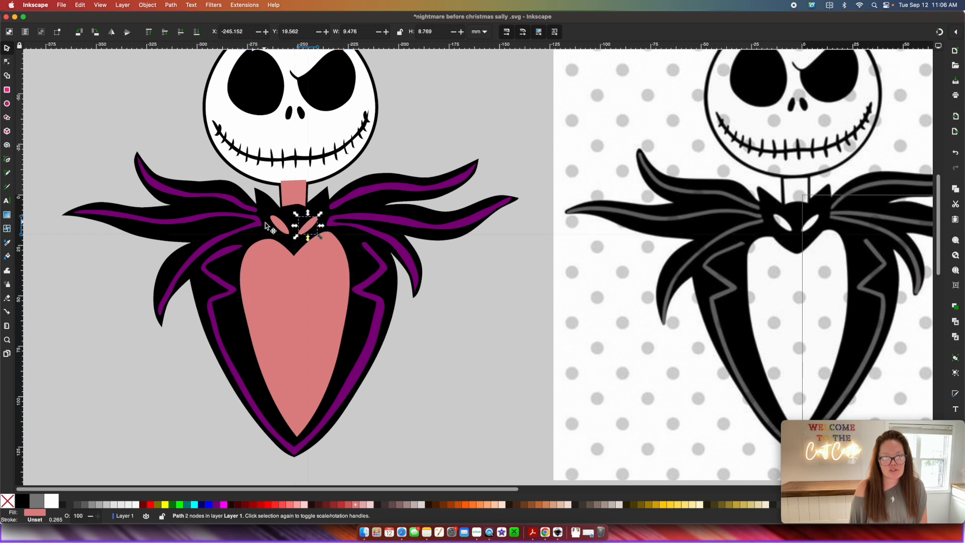
click(277, 224)
shift+click(307, 226)
shift+click(306, 279)
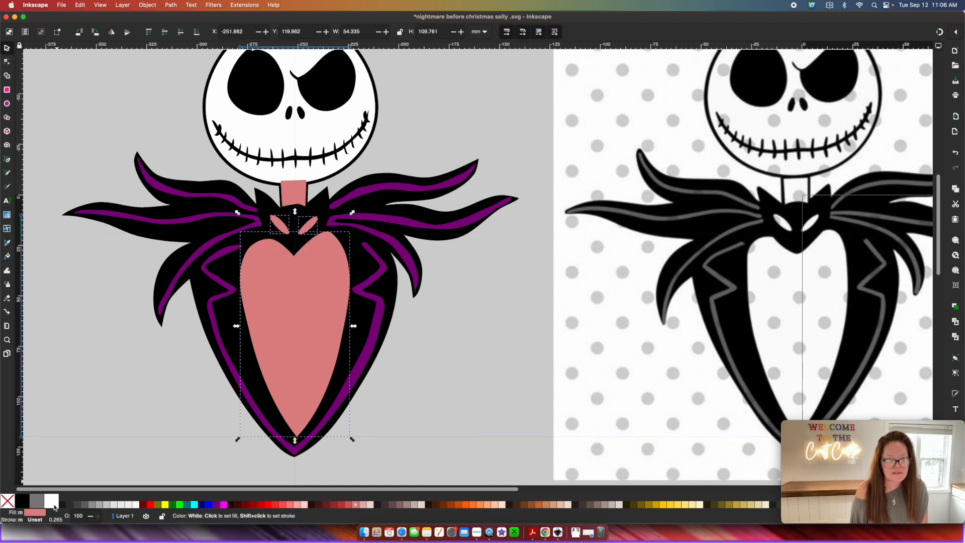
click(54, 504)
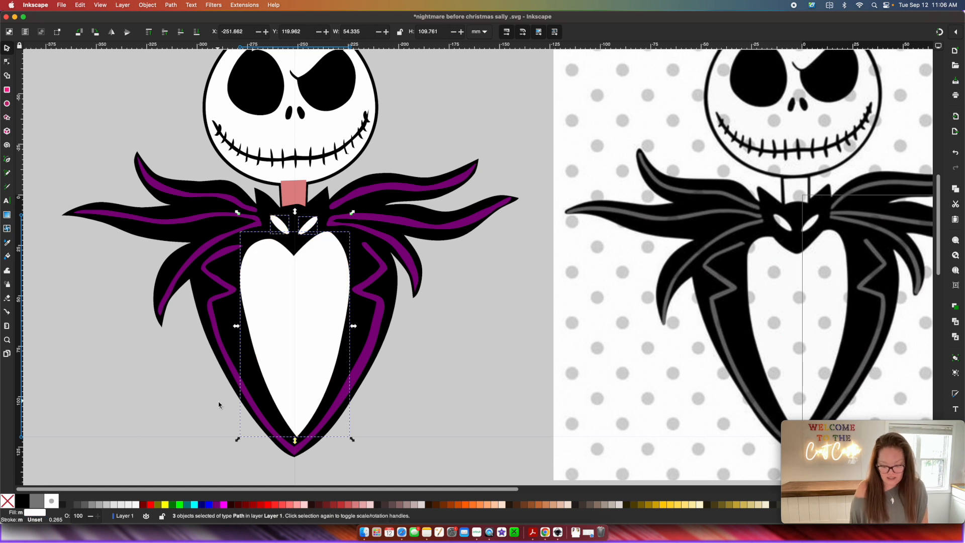
Step: Fill the purple highlight stripes on the jacket with gray
click(230, 367)
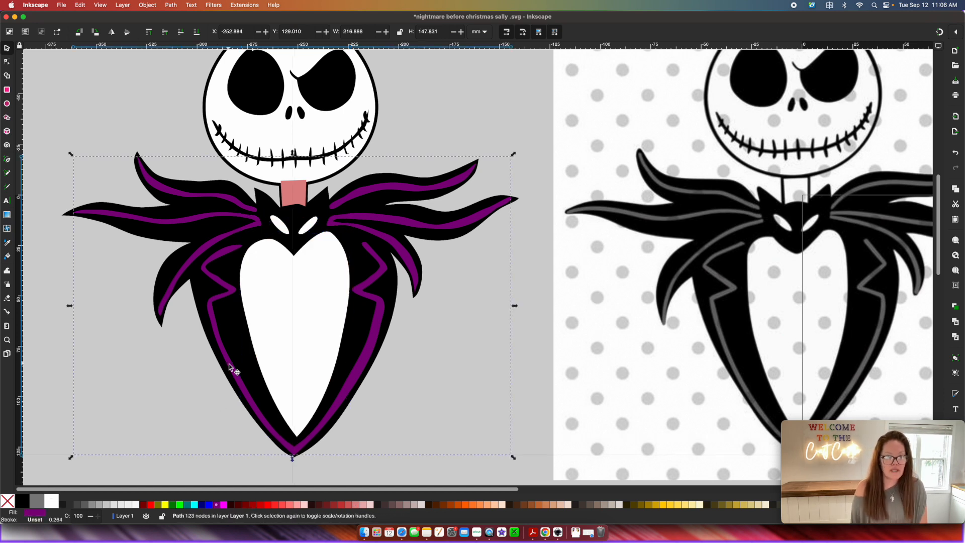
drag(230, 365, 241, 367)
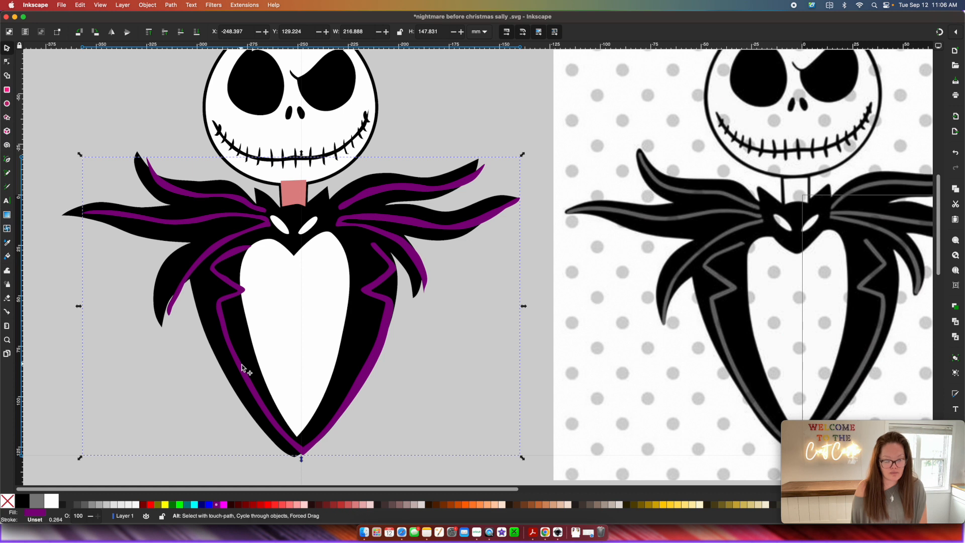
key(Escape)
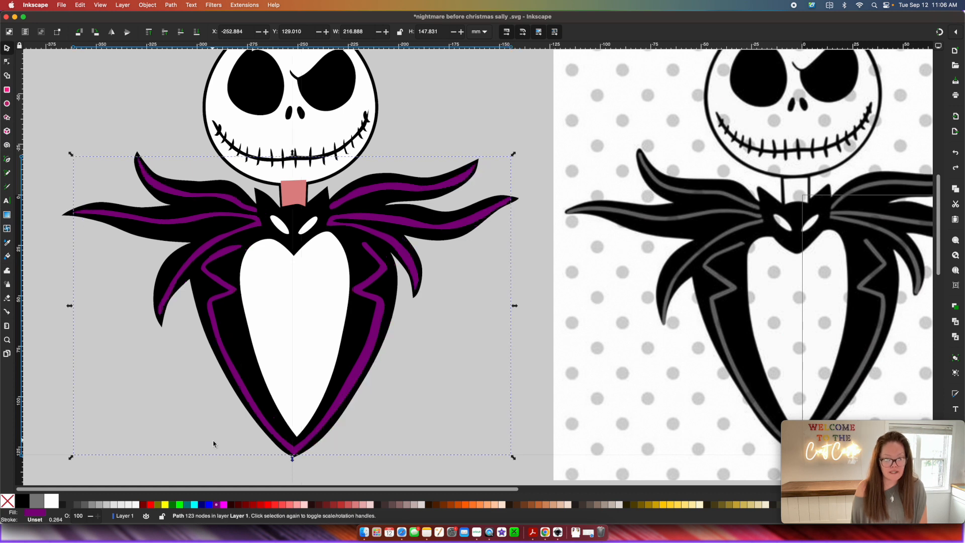
click(36, 502)
Step: Fill the neck with white and unite it with the white face shape
click(290, 198)
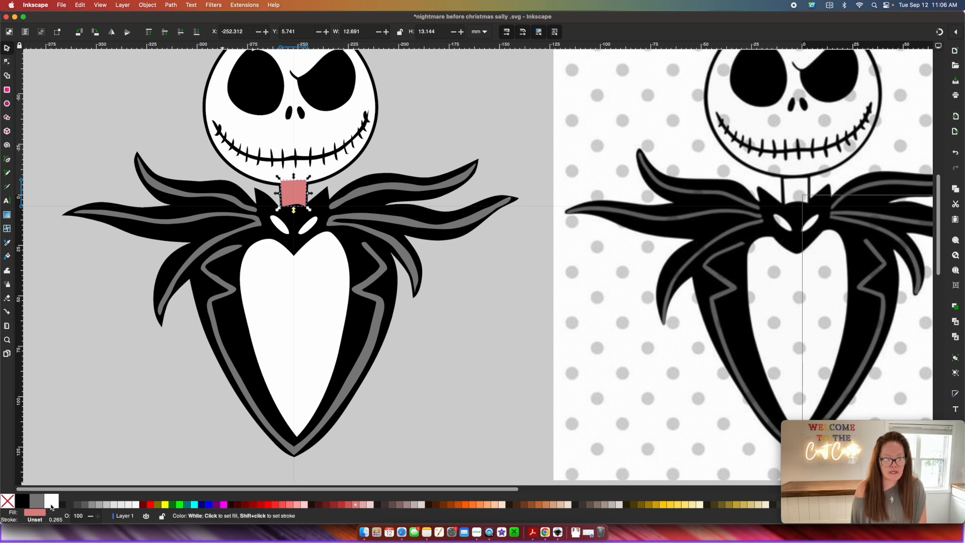
click(50, 502)
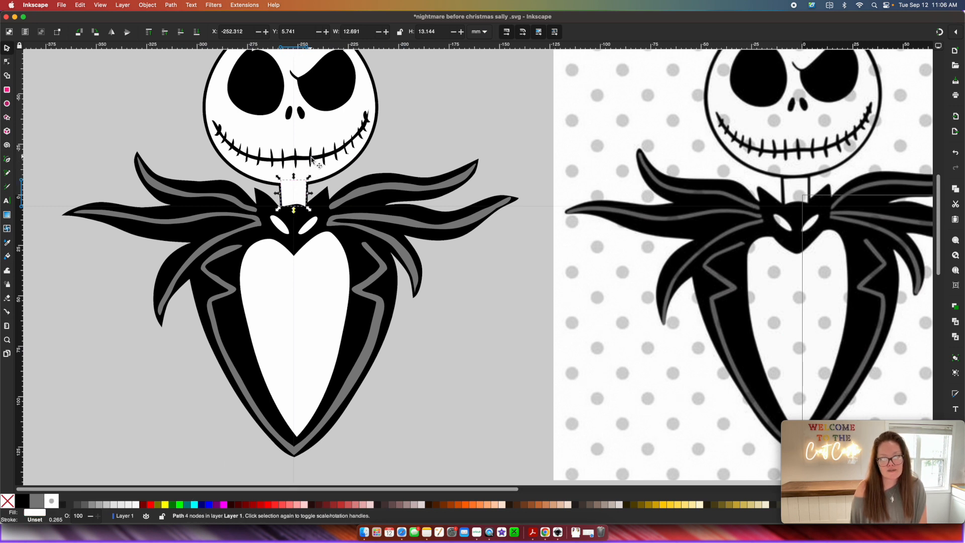
shift+click(313, 135)
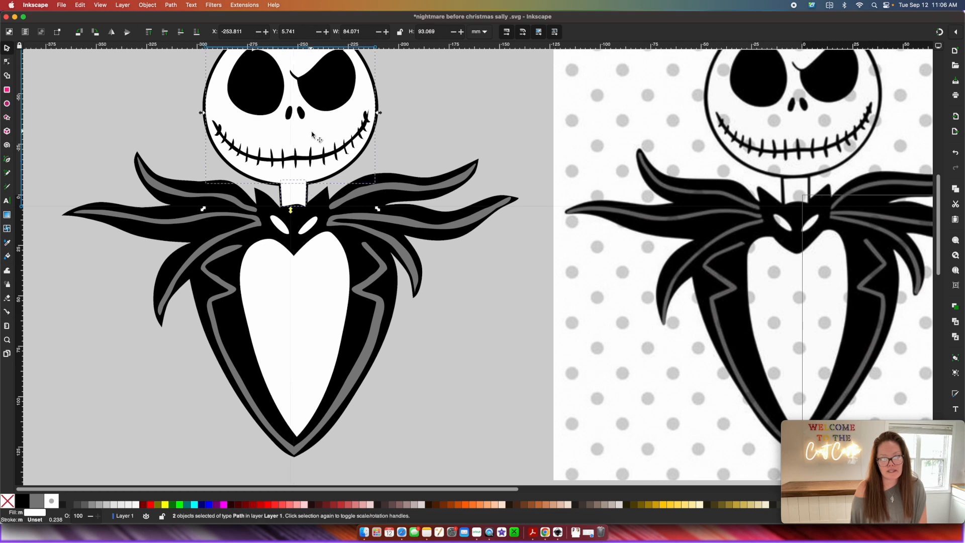
key(super+plus)
scroll(313, 135, up, 5)
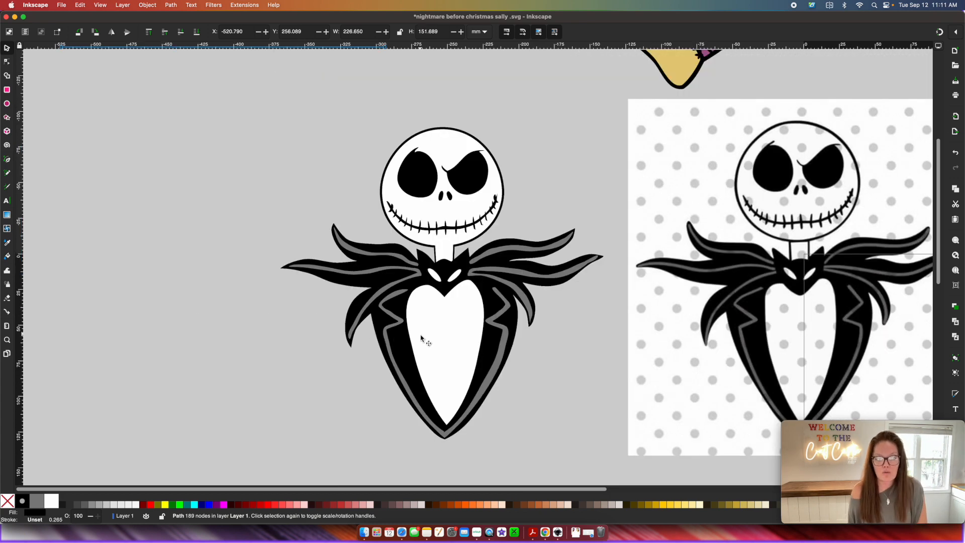
drag(421, 338, 381, 335)
drag(494, 335, 464, 354)
drag(412, 338, 482, 311)
drag(599, 263, 577, 272)
Step: Duplicate the four jacket layers and move the copy to the empty canvas above and left of the figure
drag(216, 217, 619, 469)
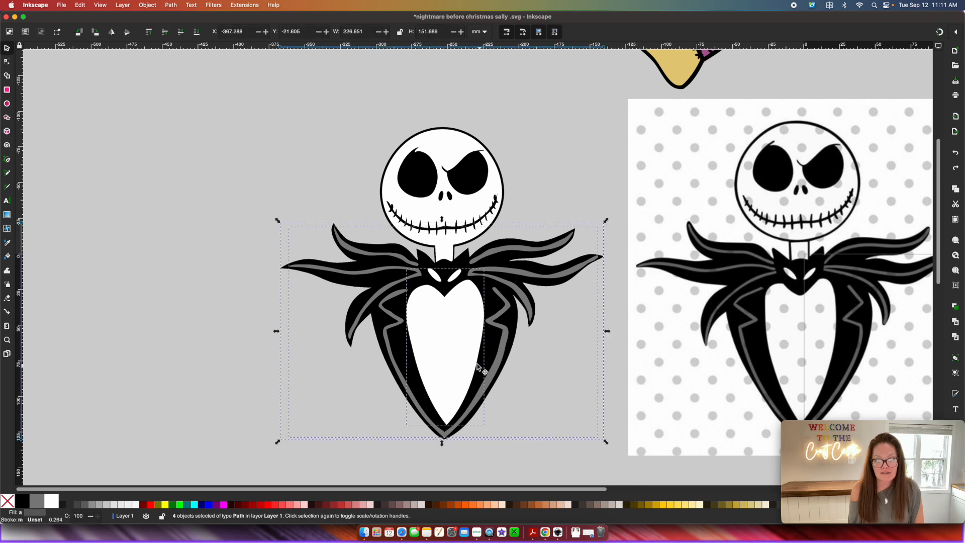
scroll(417, 304, left, 5)
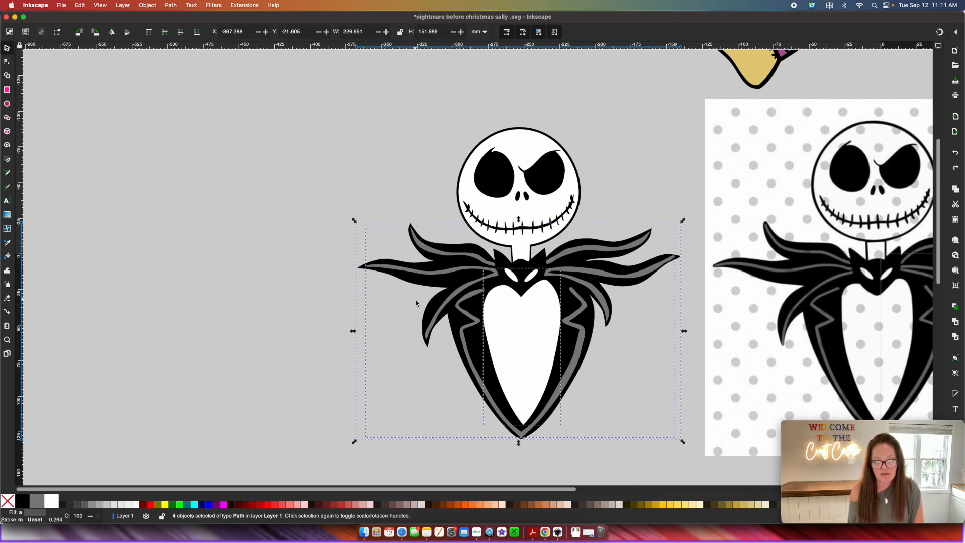
key(ctrl+d)
drag(556, 340, 207, 149)
scroll(201, 166, left, 5)
scroll(208, 149, left, 2)
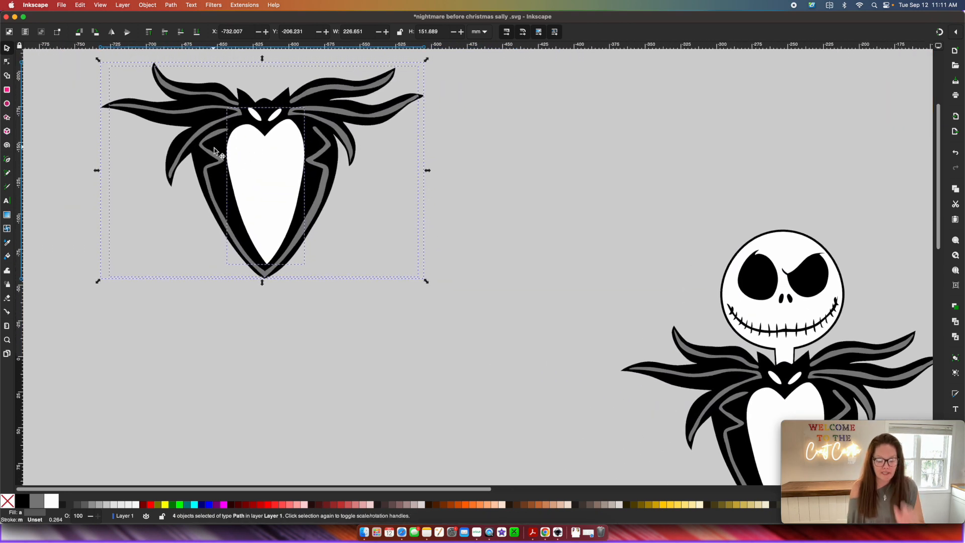
Step: Add two more copies of the jacket layers, one beside the first copy and one below it
key(ctrl+d)
drag(227, 130, 647, 155)
click(98, 106)
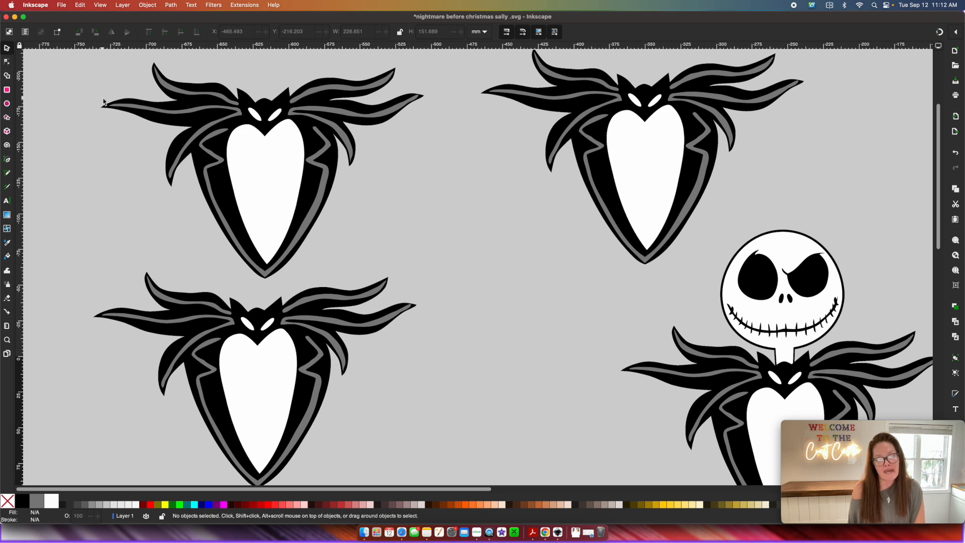
Step: Move the solid black silhouette of the upper-left jacket copy above its other layers and fill it with white
click(103, 107)
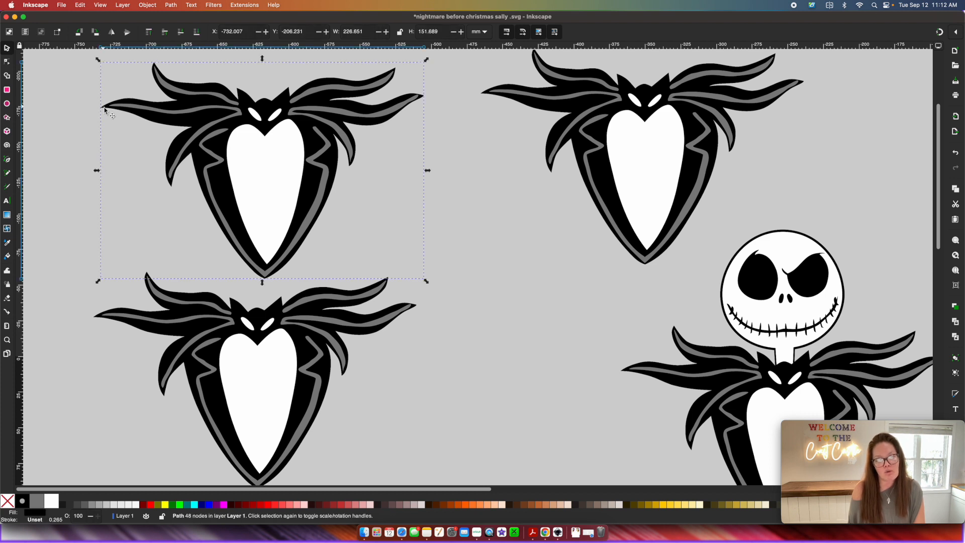
drag(104, 108, 165, 52)
scroll(235, 163, up, 5)
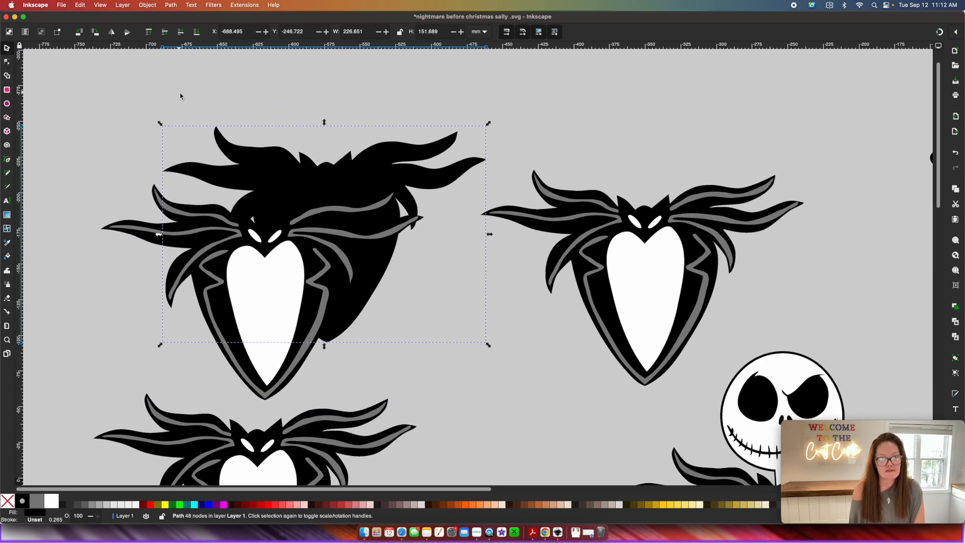
drag(235, 164, 159, 60)
drag(217, 150, 227, 185)
click(55, 501)
scroll(323, 384, down, 2)
scroll(323, 384, left, 3)
Step: Subtract the white shirt front from the black jacket shape in the upper-left copy
click(340, 370)
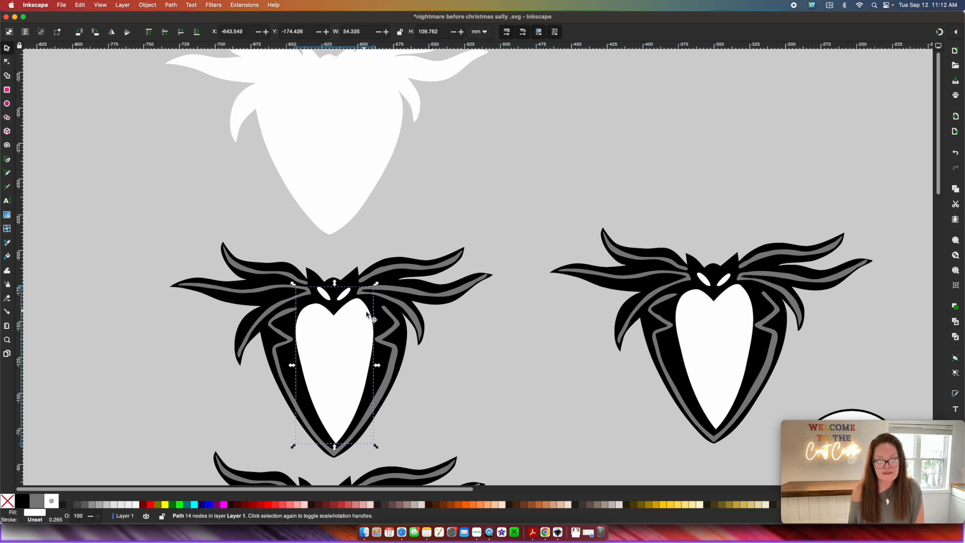
shift+click(173, 291)
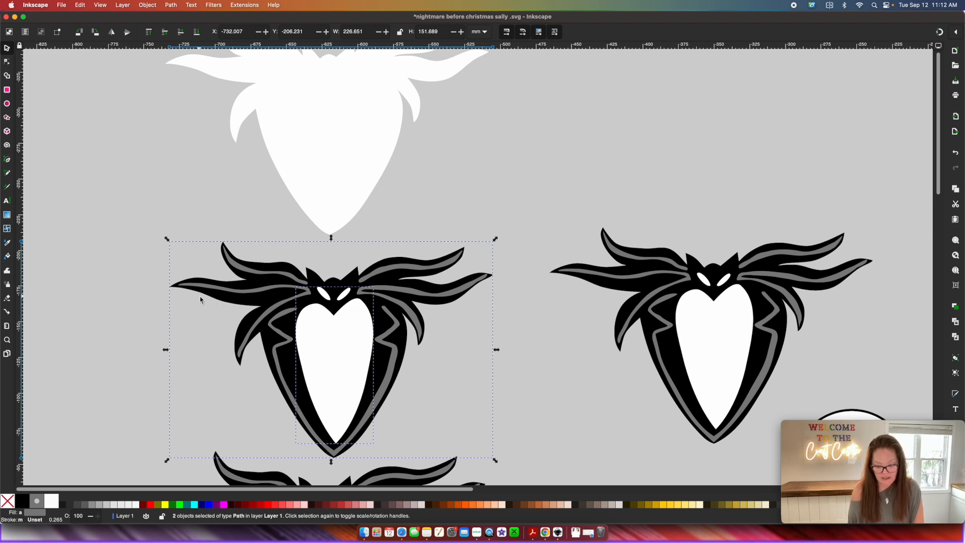
key(ctrl+minus)
Step: Raise the cut-out jacket to the top, align it over the white silhouette and fill it with gray
drag(171, 288, 184, 151)
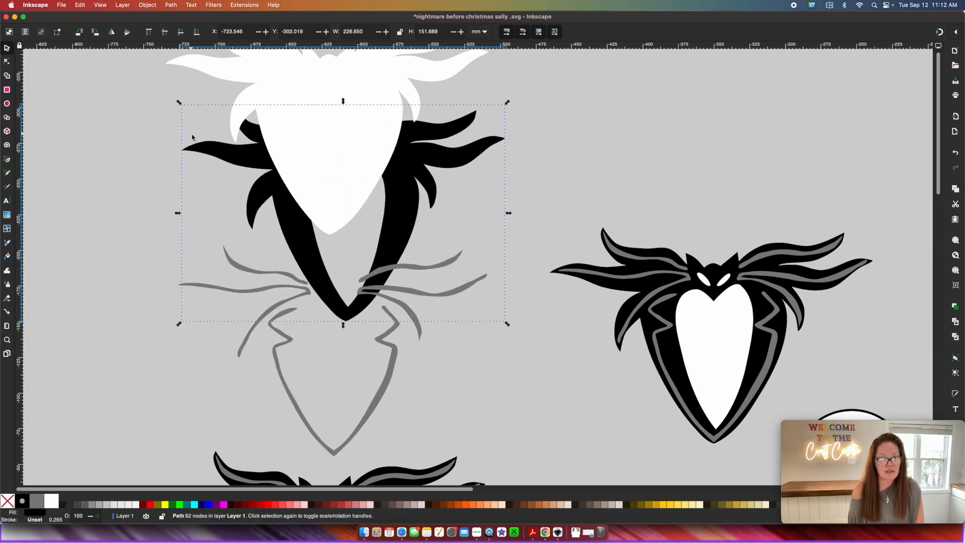
click(148, 32)
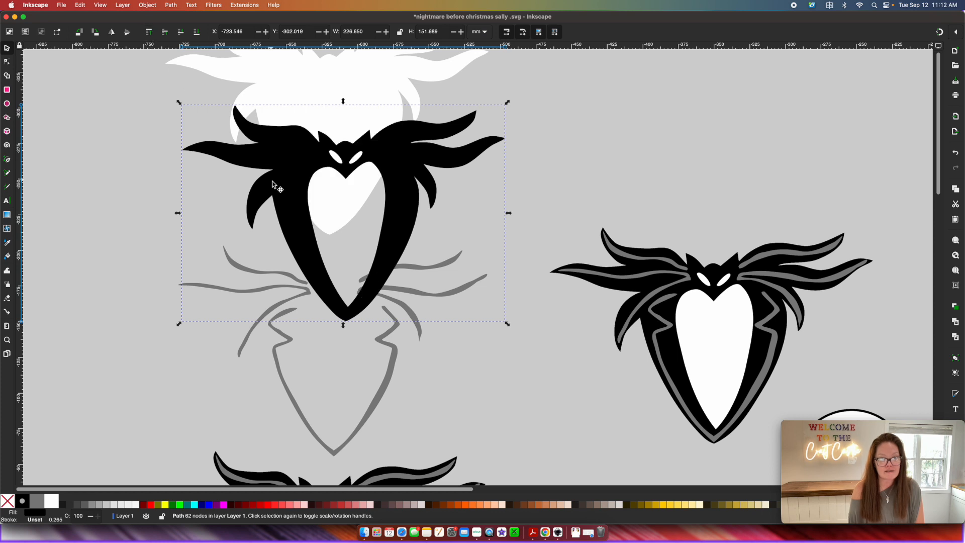
drag(276, 183, 264, 114)
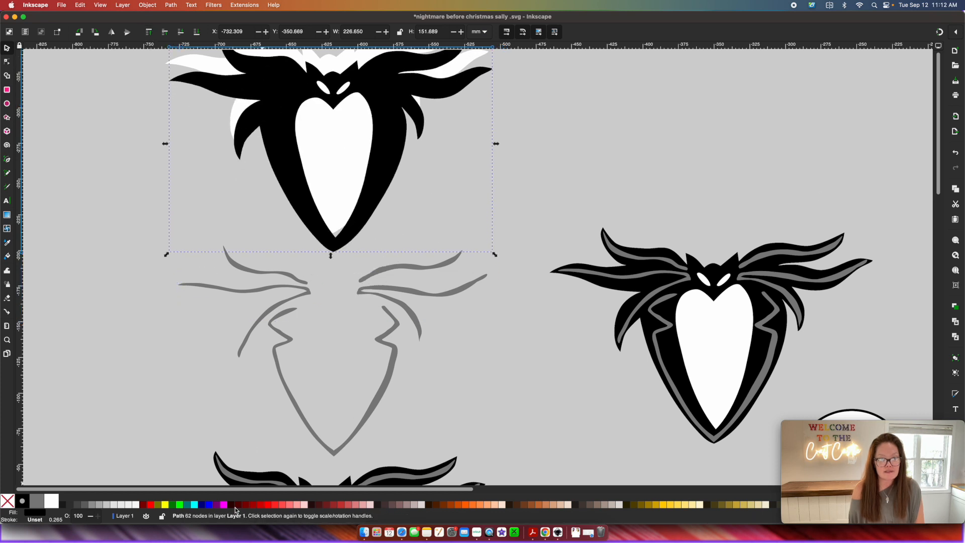
click(37, 500)
scroll(261, 254, up, 5)
drag(261, 254, 254, 219)
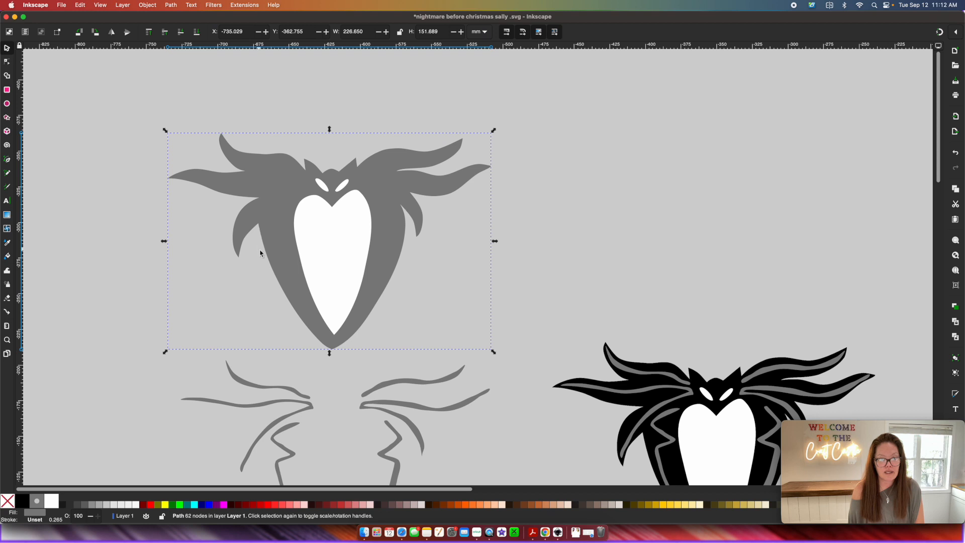
Step: Delete the loose gray stripes left below the gray-and-white jacket
scroll(276, 234, down, 8)
click(278, 237)
key(Delete)
scroll(322, 302, down, 5)
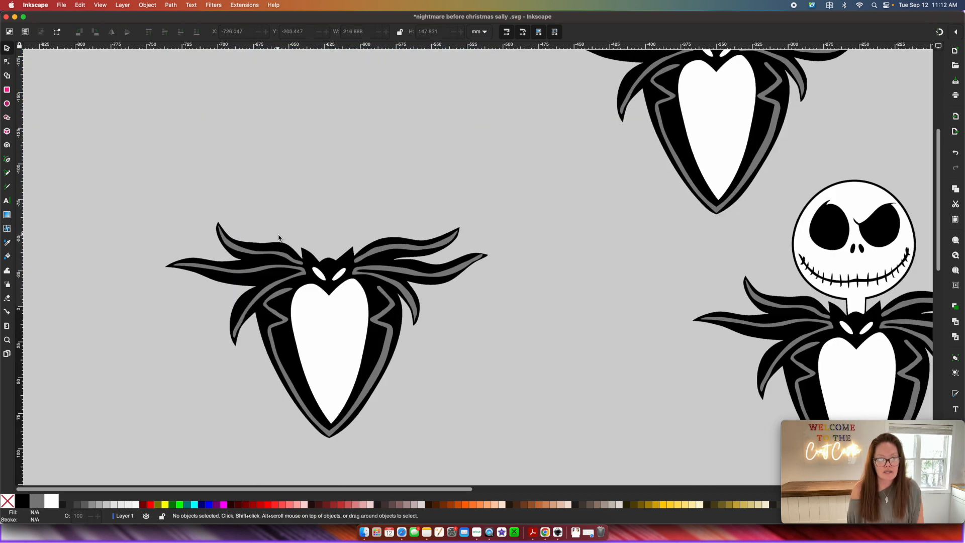
Step: Unite the white shirt front with the gray stripes in the lower-left jacket copy
click(329, 334)
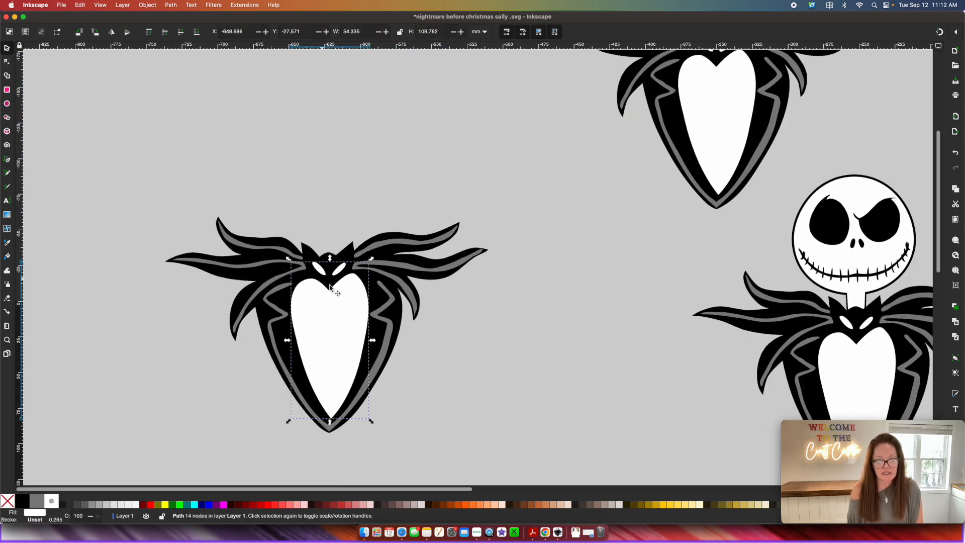
key(shift)
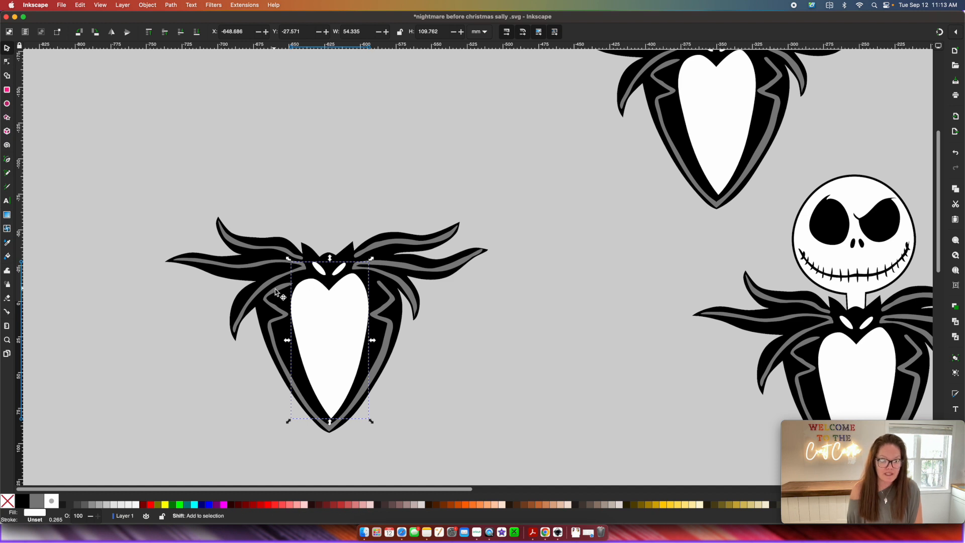
shift+click(259, 263)
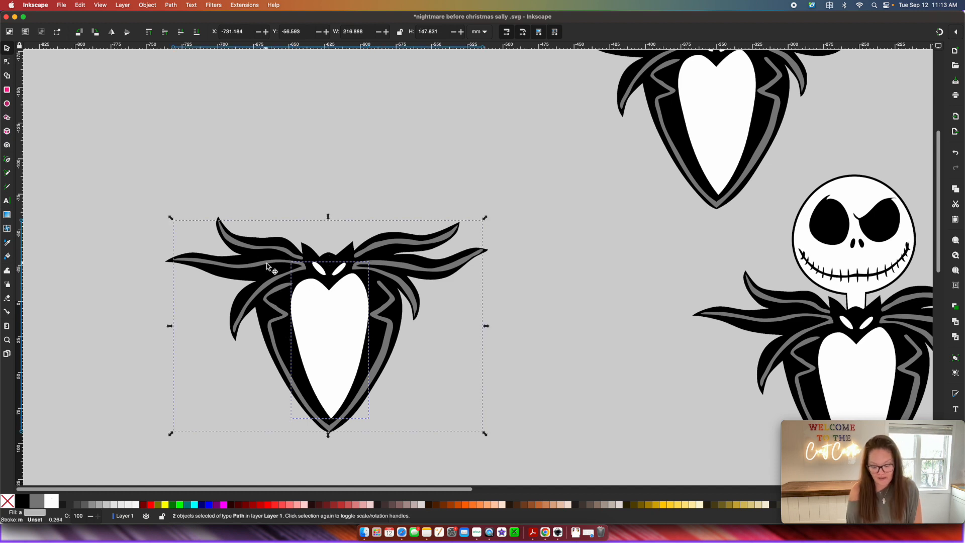
key(ctrl+plus)
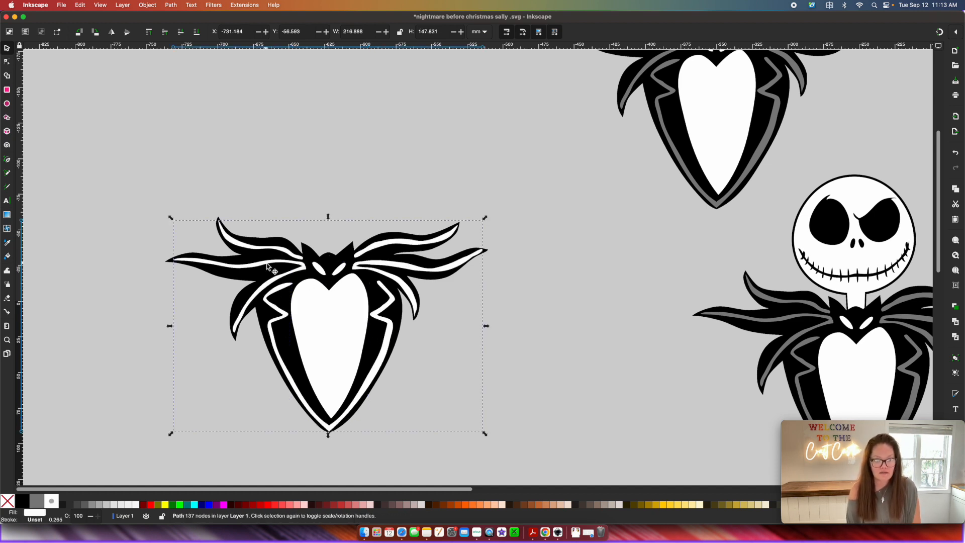
Step: Subtract the united white shape from the black jacket, move the cut-out jacket up and delete the leftover solid silhouette
key(shift)
shift+click(169, 263)
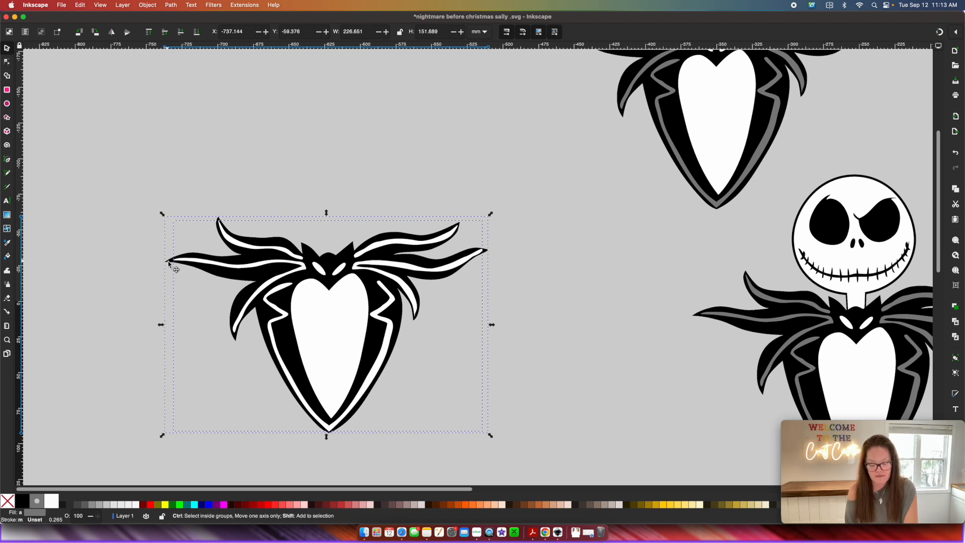
key(ctrl+plus)
drag(189, 260, 183, 73)
key(Delete)
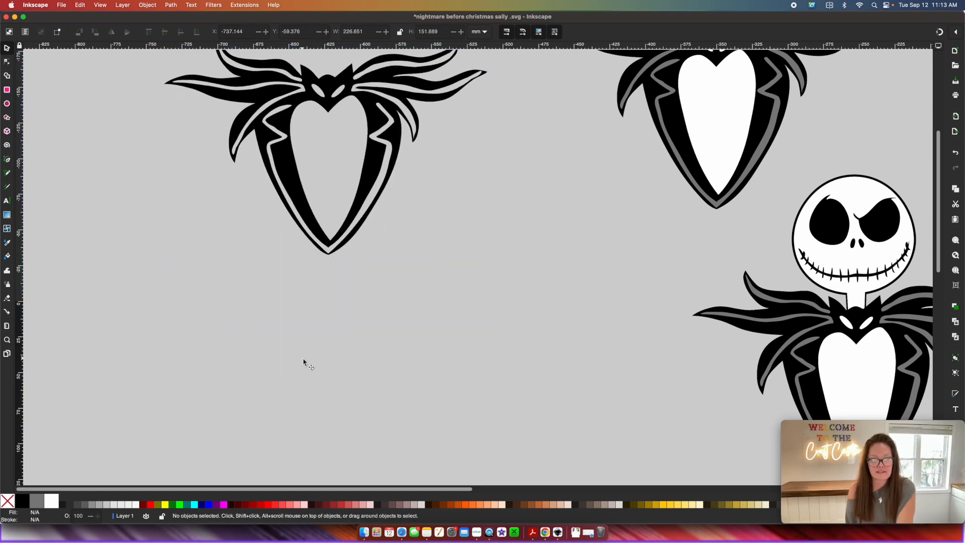
Step: Move the cut-out black jacket up onto the gray-and-white jacket and raise it to the front
scroll(323, 208, up, 8)
scroll(323, 207, up, 5)
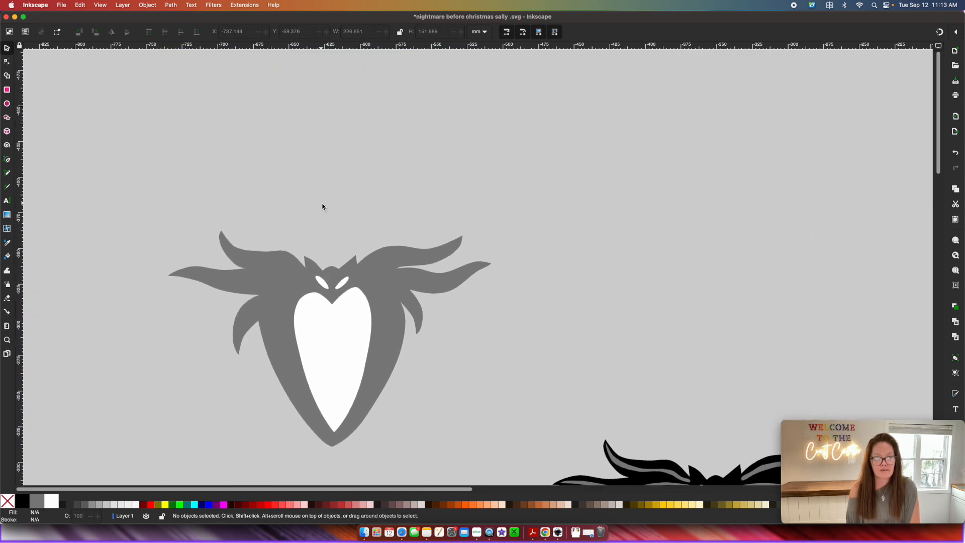
scroll(323, 206, down, 3)
scroll(323, 199, down, 6)
drag(324, 204, 327, 134)
key(Home)
Step: Pull the black and gray jacket layers off the white silhouette to inspect them, and undo the moves
drag(270, 144, 163, 277)
click(242, 199)
drag(242, 199, 432, 162)
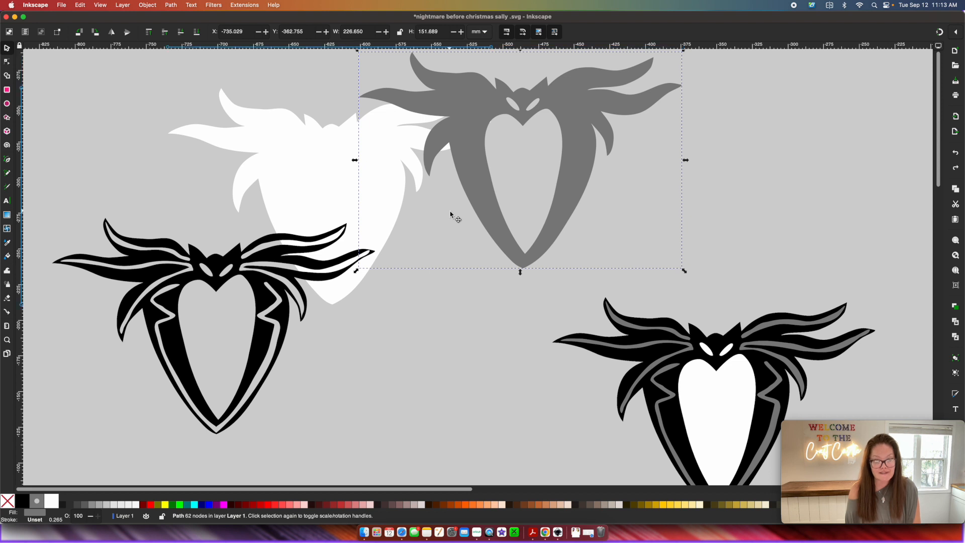
key(ctrl+z)
key(ctrl+z)
key(ctrl+z)
Step: Align the black, gray and white jacket layers by centring them on the vertical axis and matching their bottom edges
drag(118, 69, 547, 359)
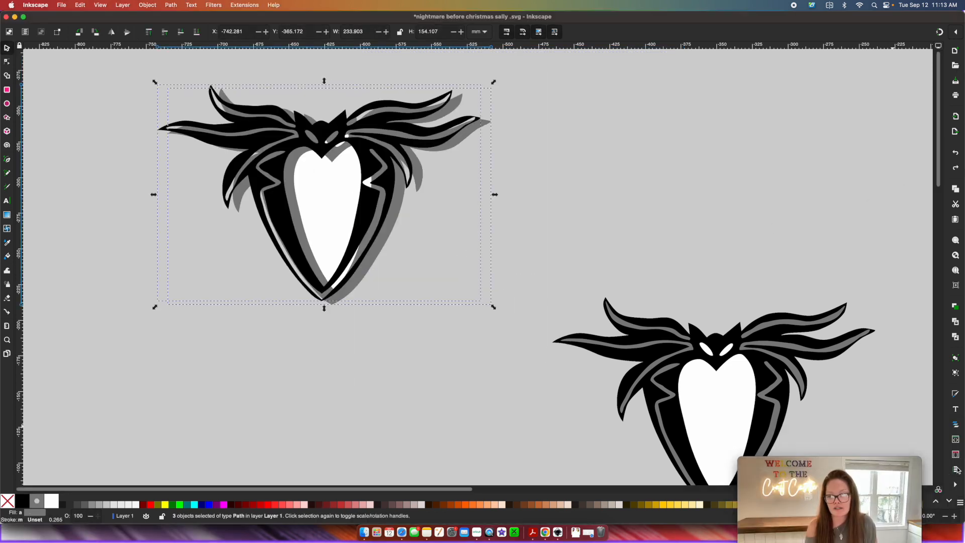
click(956, 470)
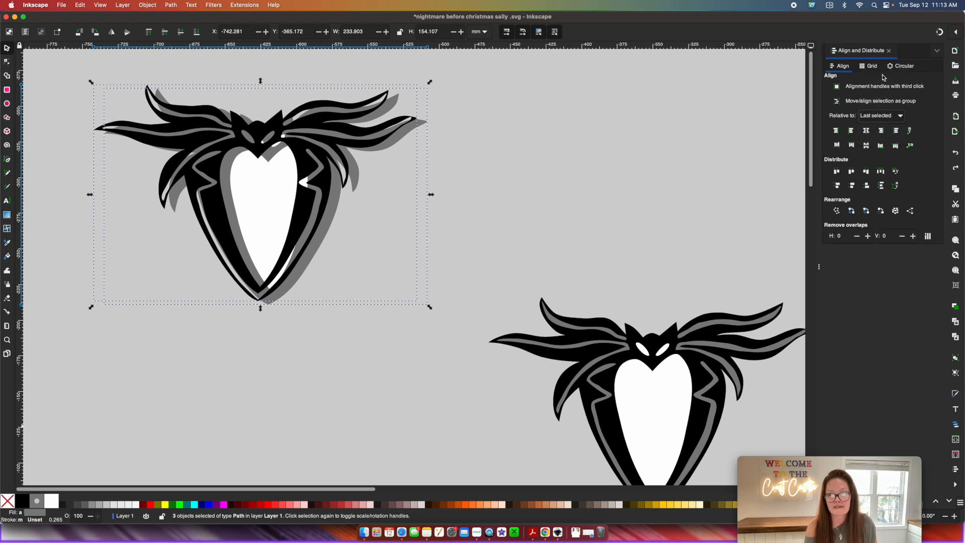
click(867, 132)
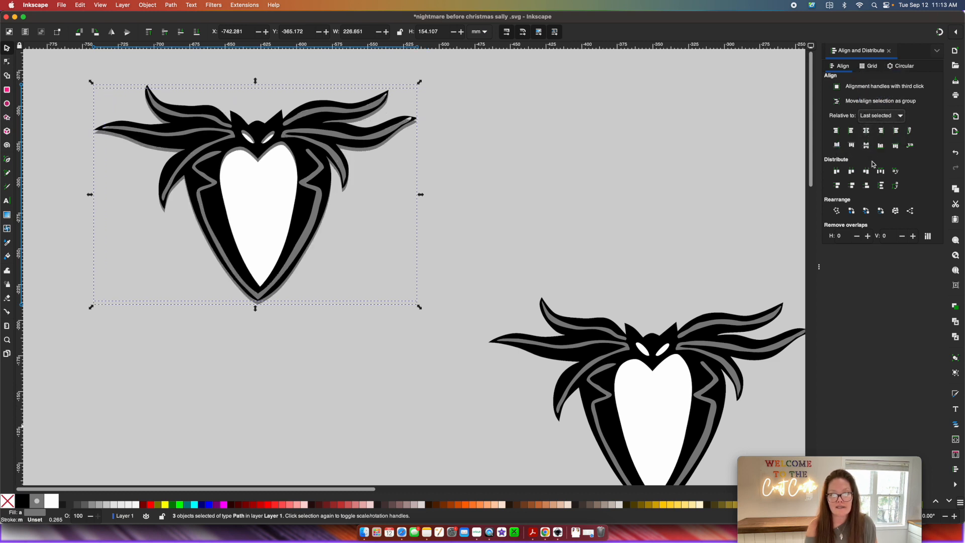
click(880, 146)
Step: Move the aligned three-layer jacket down into the empty area beside the complete Jack figure
scroll(308, 186, down, 3)
drag(334, 254, 446, 414)
scroll(418, 319, down, 4)
scroll(418, 318, down, 5)
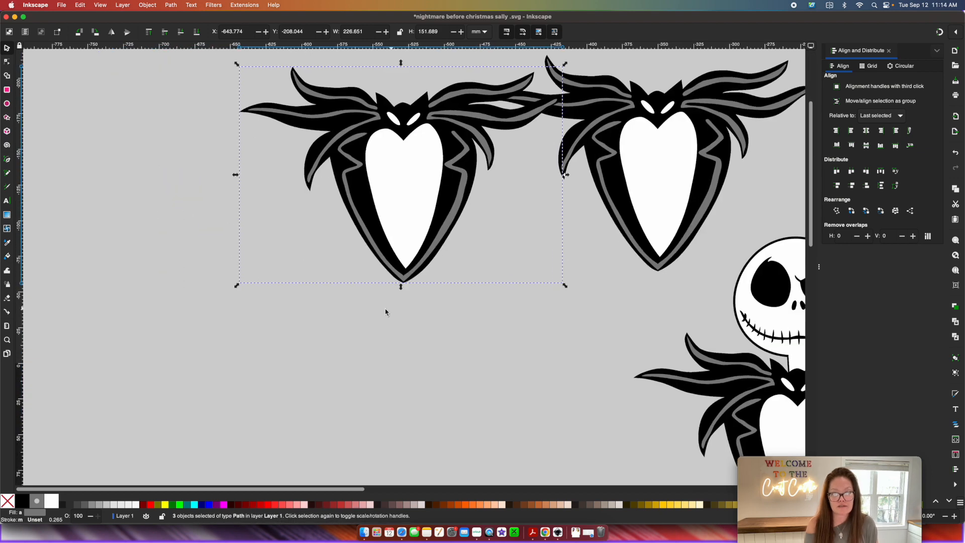
drag(383, 194, 438, 312)
Step: Select all four pieces of the old jacket copy above the Jack figure and delete them
scroll(431, 313, up, 4)
scroll(430, 312, right, 4)
drag(357, 74, 715, 347)
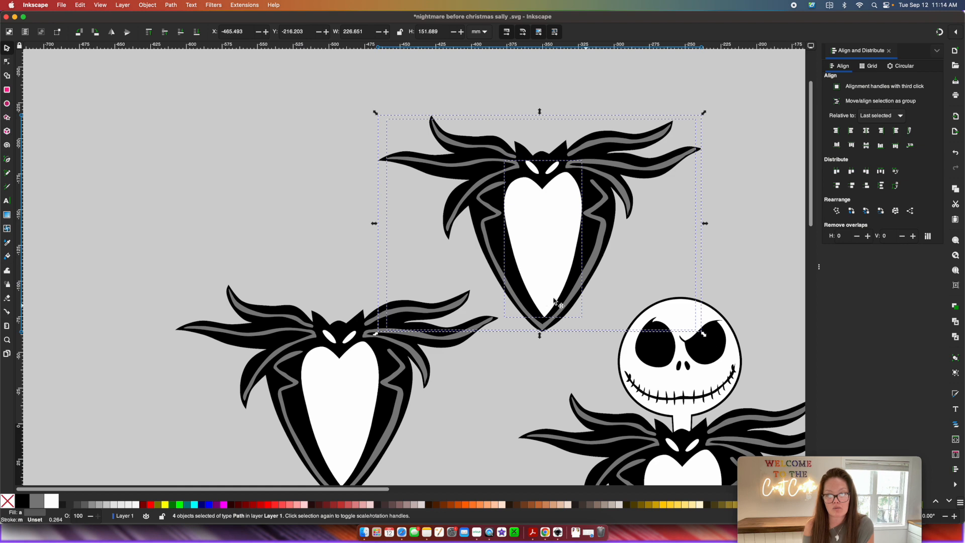
Step: Delete the old jacket layers from the complete Jack figure, keeping the white head and the black backing silhouette in place
scroll(532, 297, down, 5)
click(515, 295)
scroll(488, 299, right, 4)
scroll(488, 299, up, 1)
drag(536, 295, 555, 284)
key(super+z)
key(Delete)
drag(606, 266, 322, 297)
key(Delete)
key(super+z)
drag(545, 300, 662, 351)
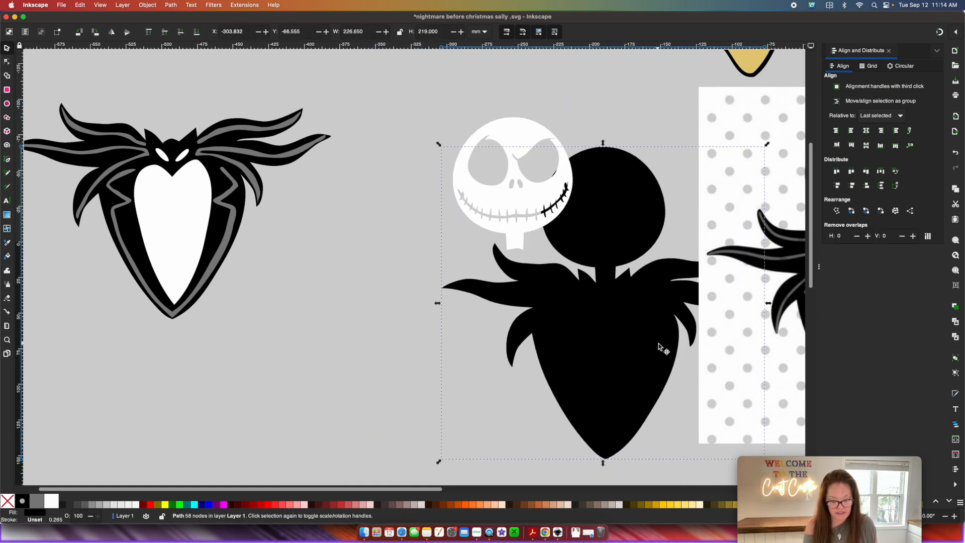
key(super+z)
Step: Select the whole three-layer jacket and place it on the black silhouette under Jack's head
scroll(658, 341, left, 4)
drag(114, 112, 448, 371)
drag(283, 250, 621, 356)
scroll(621, 357, right, 5)
click(378, 143)
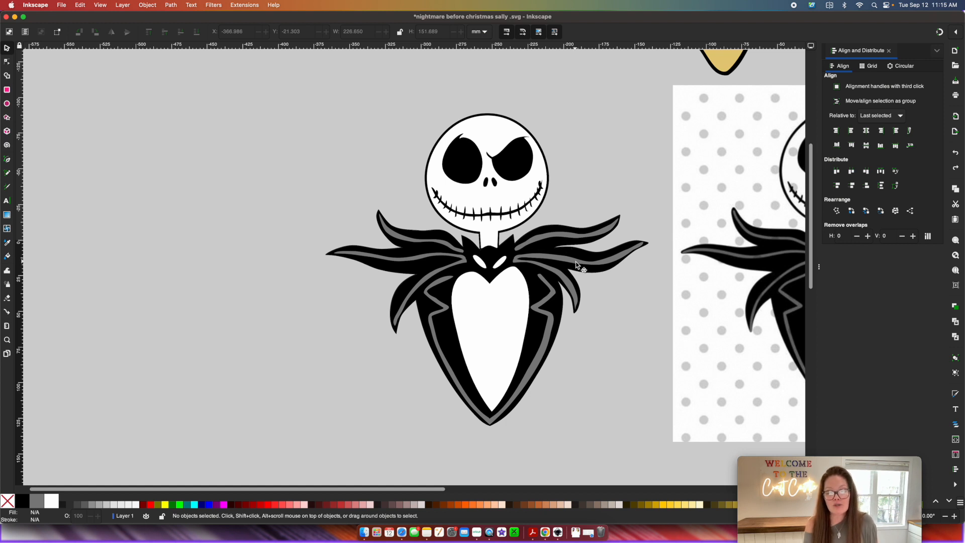
Step: Move the black and gray jacket layers aside and combine the white jacket silhouette with the white head into one path
drag(573, 261, 513, 276)
key(Escape)
click(495, 274)
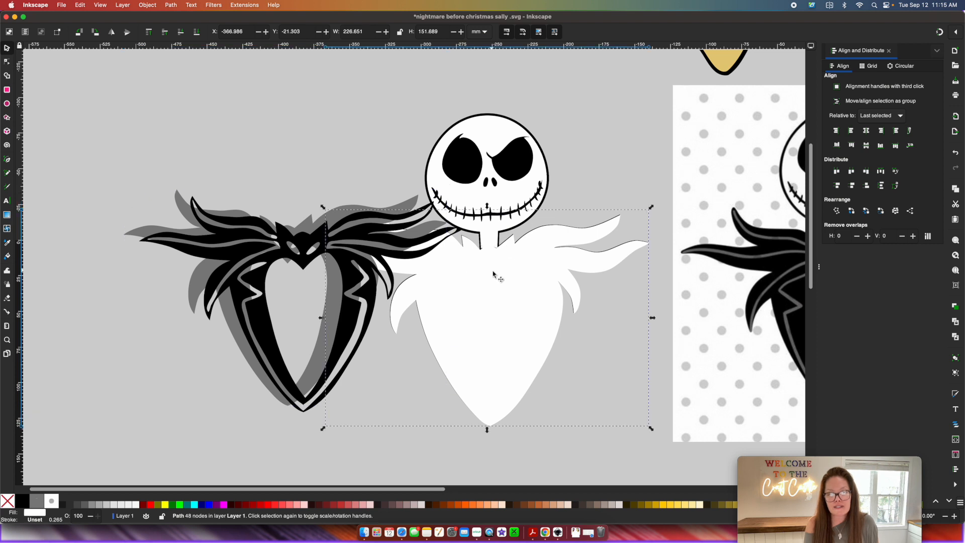
drag(493, 272, 492, 272)
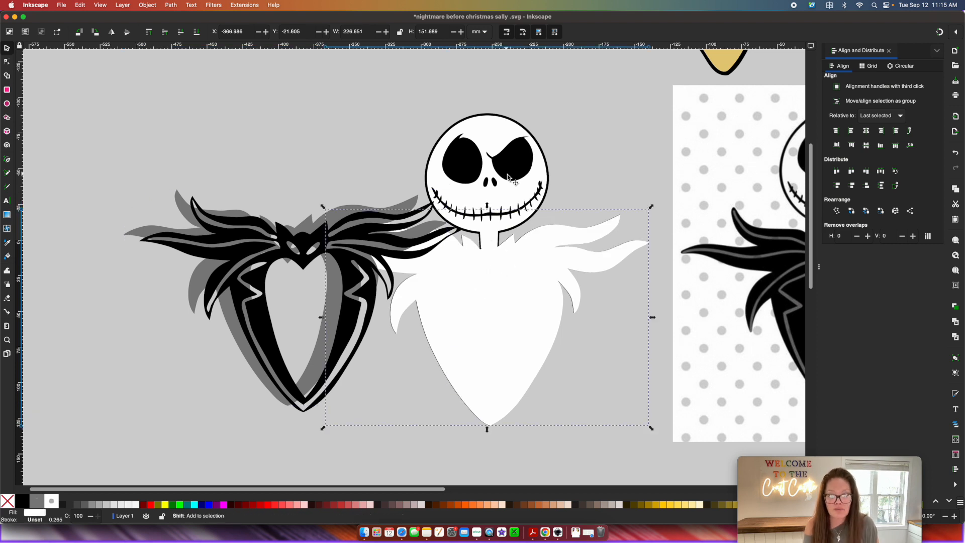
shift+click(515, 193)
drag(515, 193, 511, 190)
key(super+z)
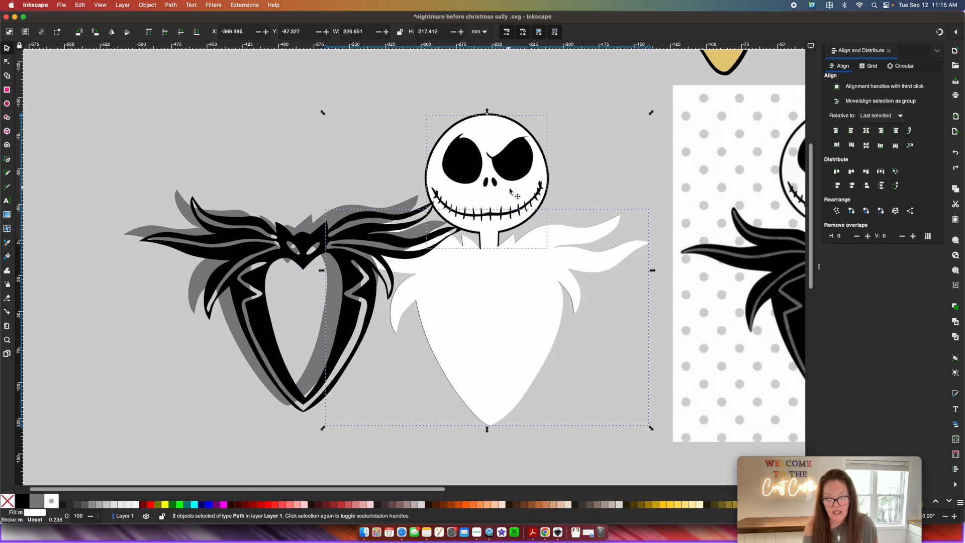
key(super+k)
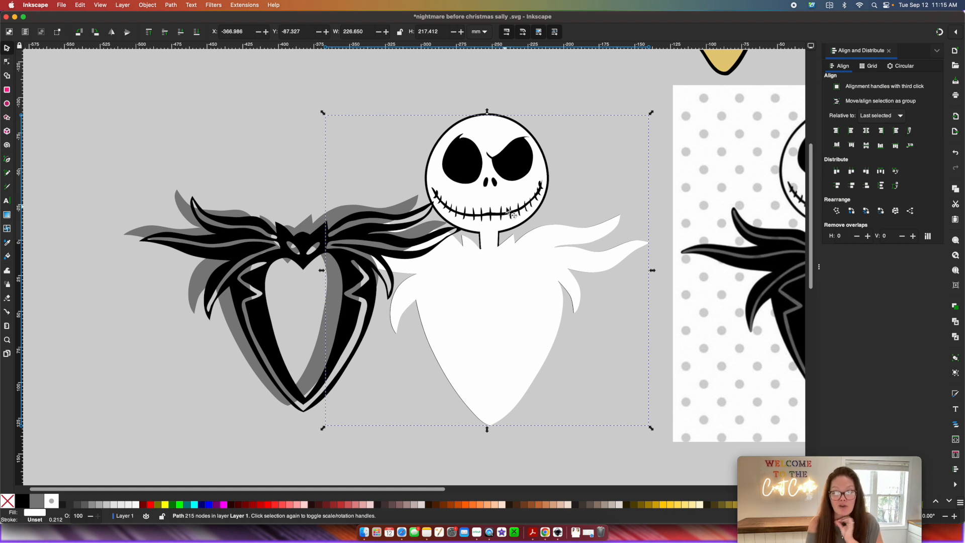
Step: Spread the combined white shape, black backing and cut-out jacket apart to inspect the layers, and undo the moves
drag(511, 211, 419, 161)
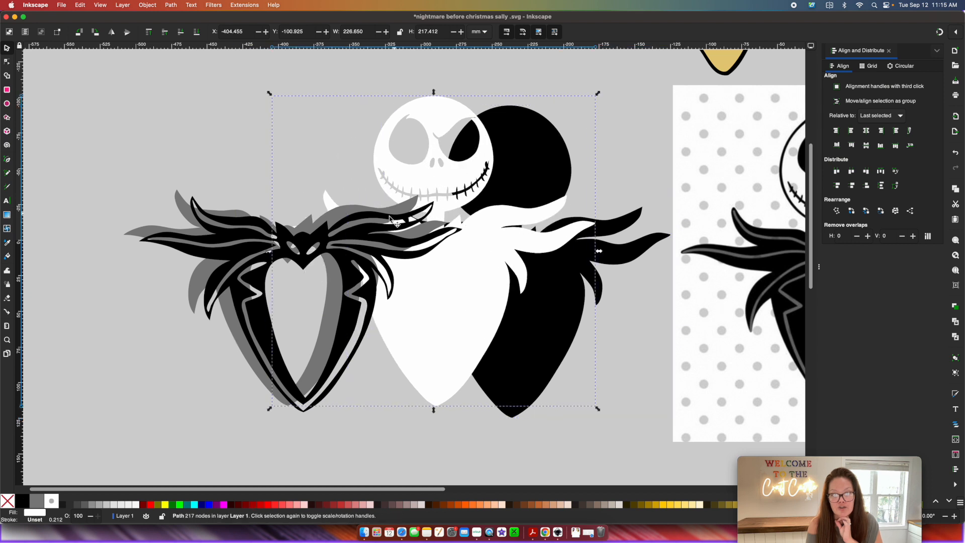
drag(384, 242, 295, 248)
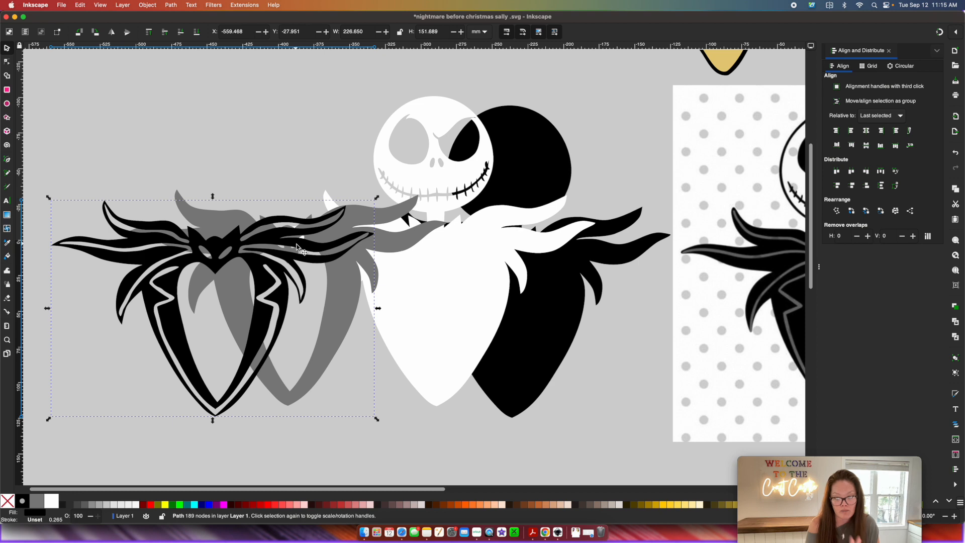
key(super+z)
key(super+z)
key(super+z)
key(super+z)
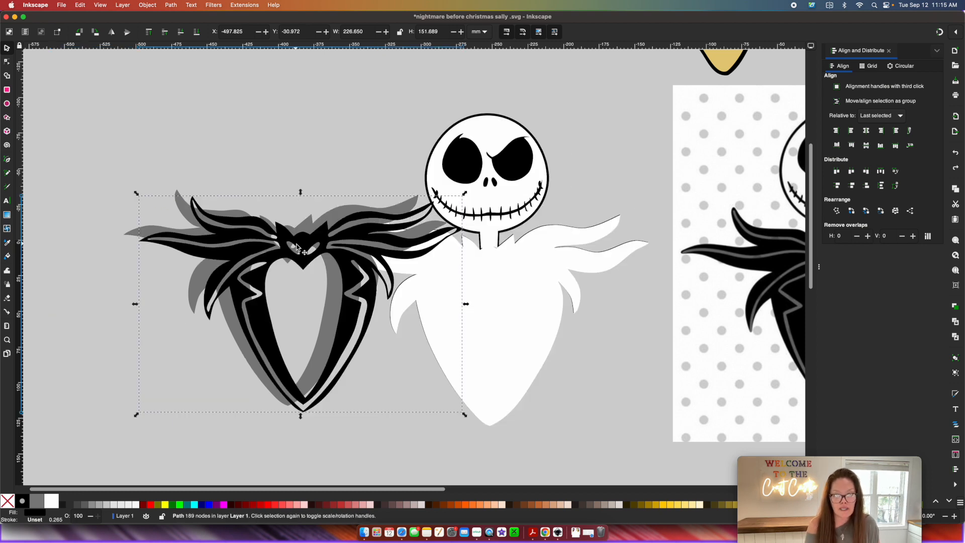
Step: Return the gray and black jacket layers to Jack's figure and move the whole figure up beside Sally
key(super+z)
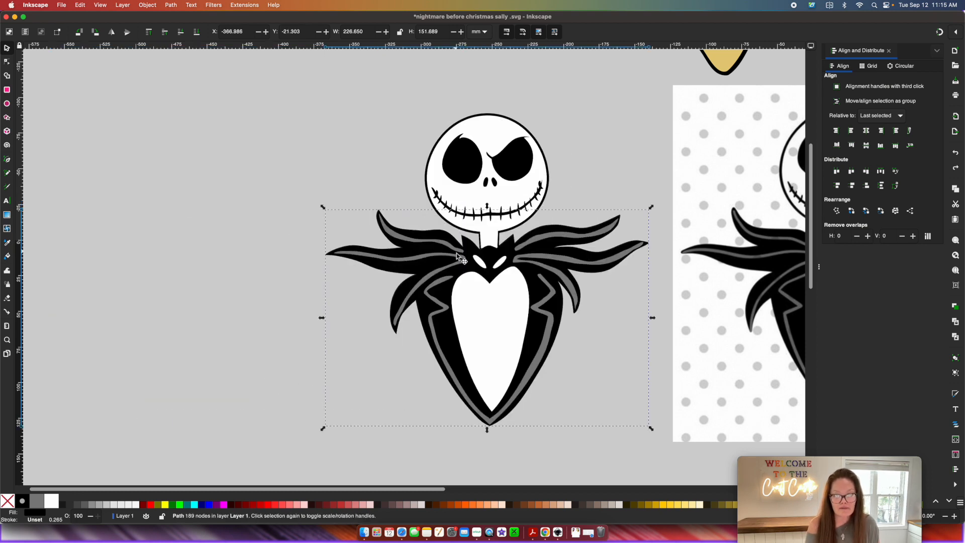
scroll(269, 387, down, 2)
drag(245, 263, 446, 454)
drag(380, 317, 383, 166)
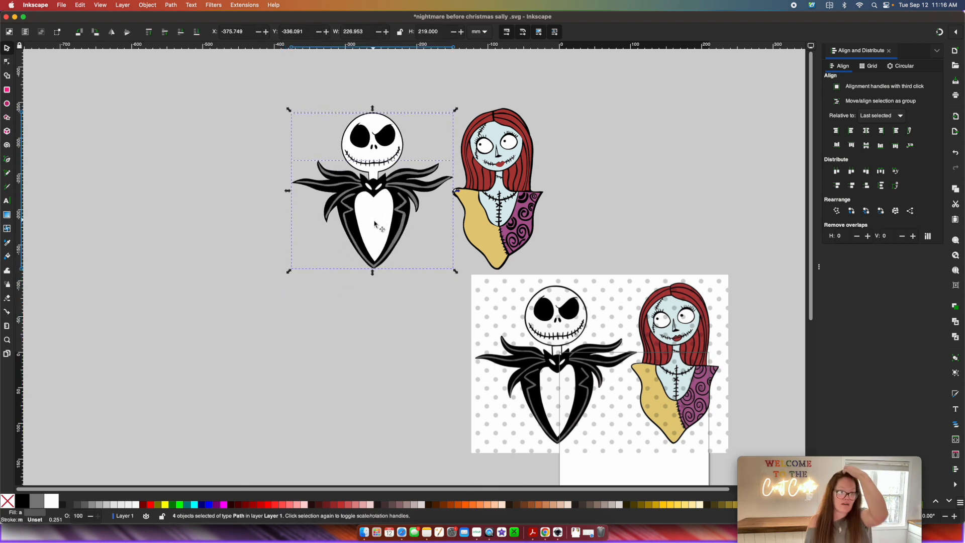
Step: Delete the reference picture of Jack and Sally with the dotted background
click(656, 352)
key(Delete)
scroll(657, 351, right, 3)
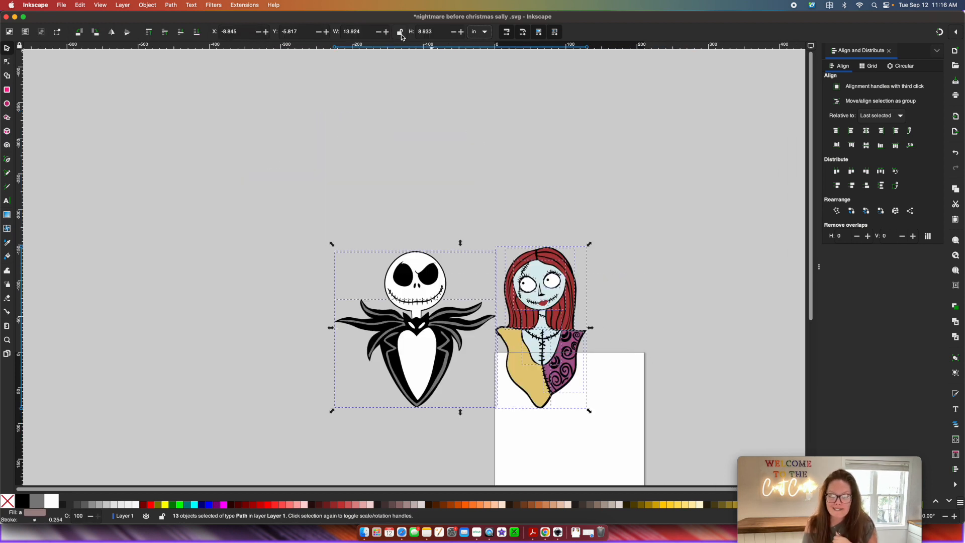
Step: Lock the proportions, scale Jack and Sally together to about 7.1 in wide and place them near the page's upper edge
click(400, 32)
drag(331, 244, 400, 257)
drag(443, 333, 528, 433)
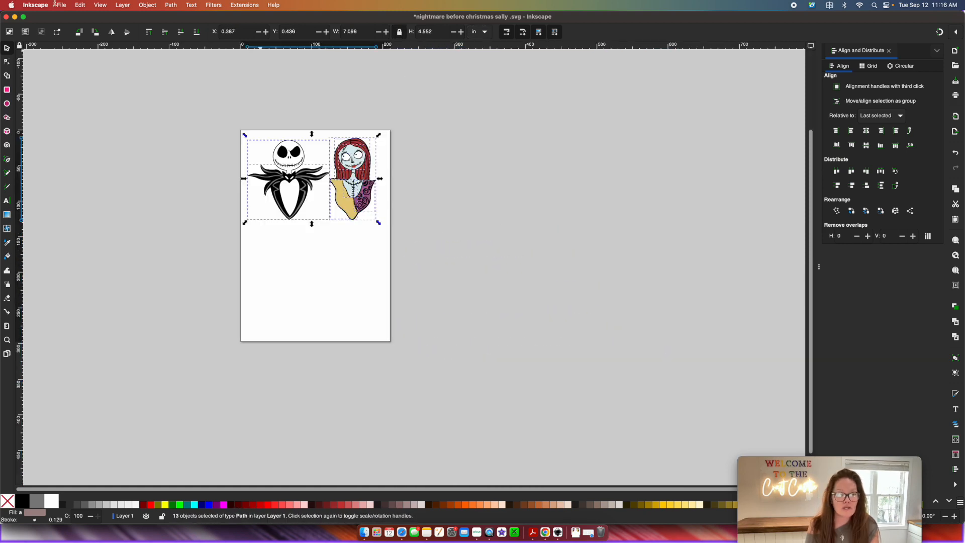
Step: Save the drawing to the Desktop as "nightmare before christmas jack and sally .svg" in Plain SVG format
click(62, 5)
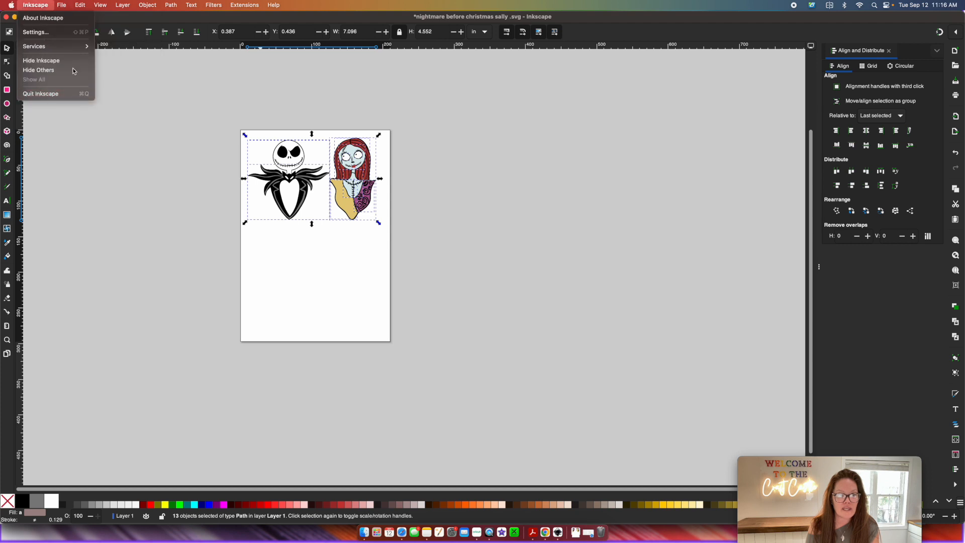
click(66, 74)
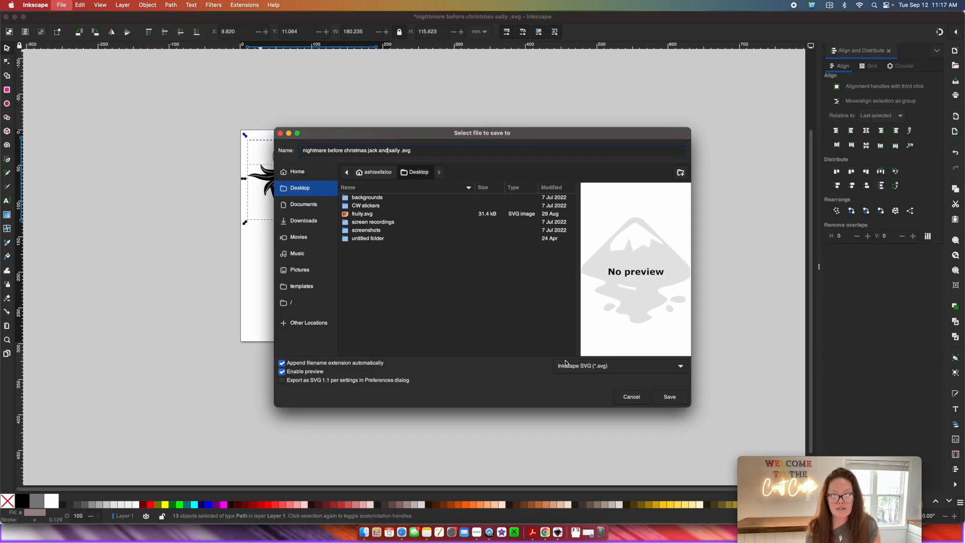
click(593, 367)
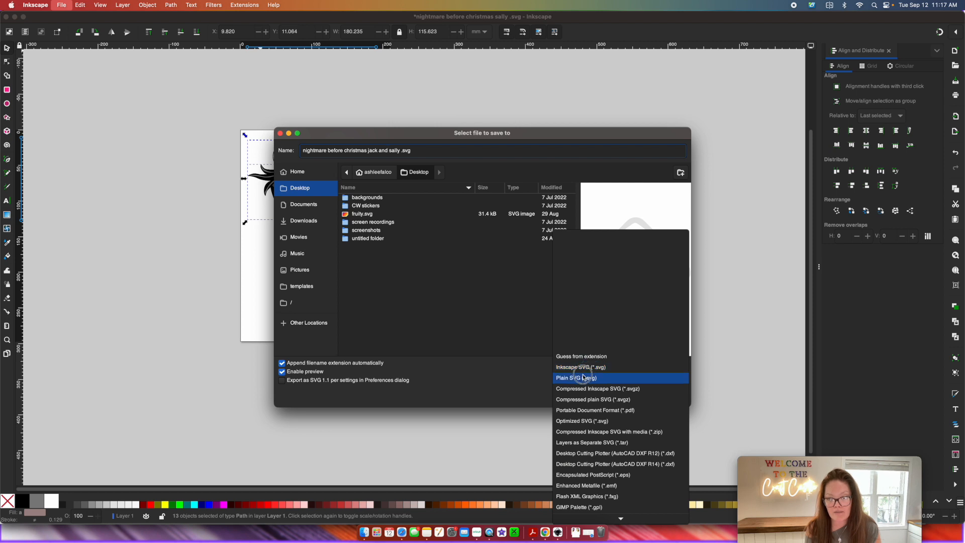
click(583, 380)
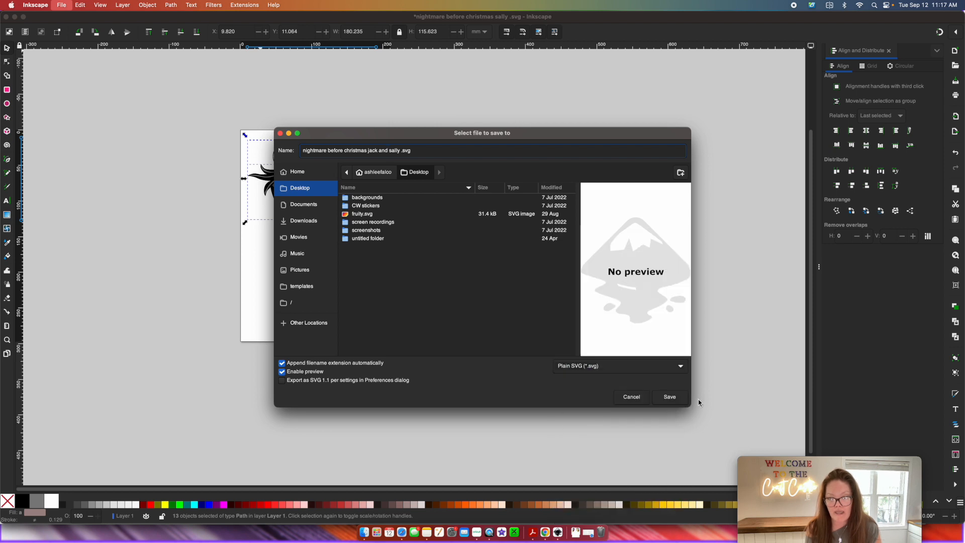
click(671, 398)
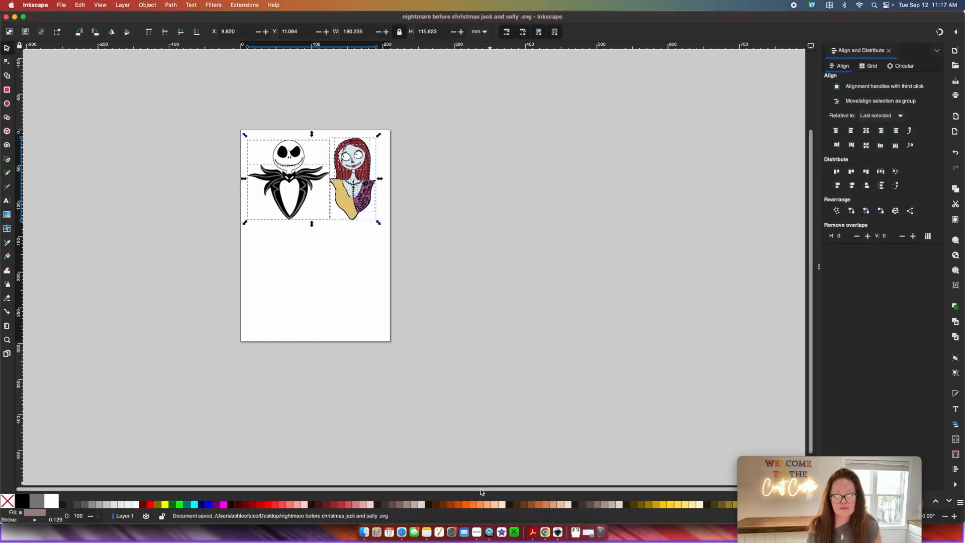
Step: Switch to Cricut Design Space and open a blank canvas
click(477, 534)
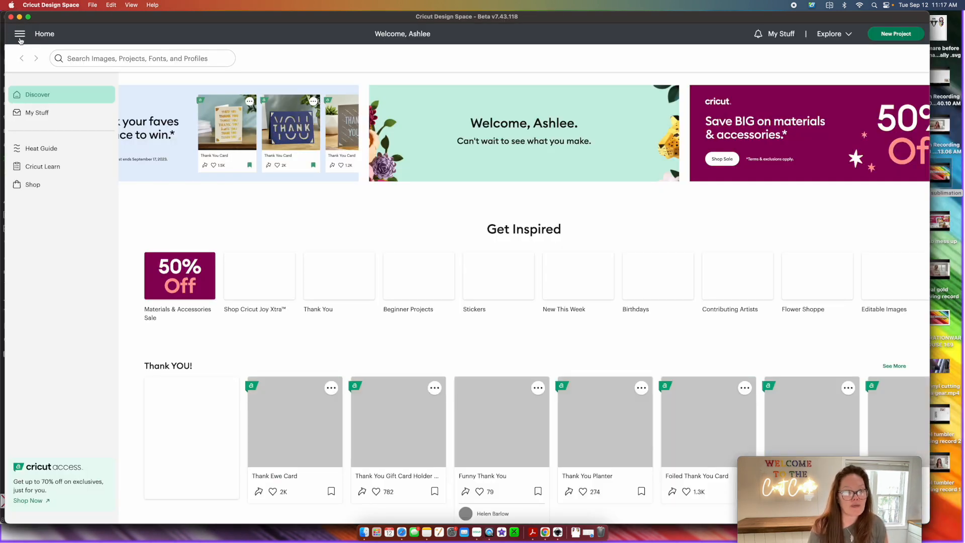
click(20, 35)
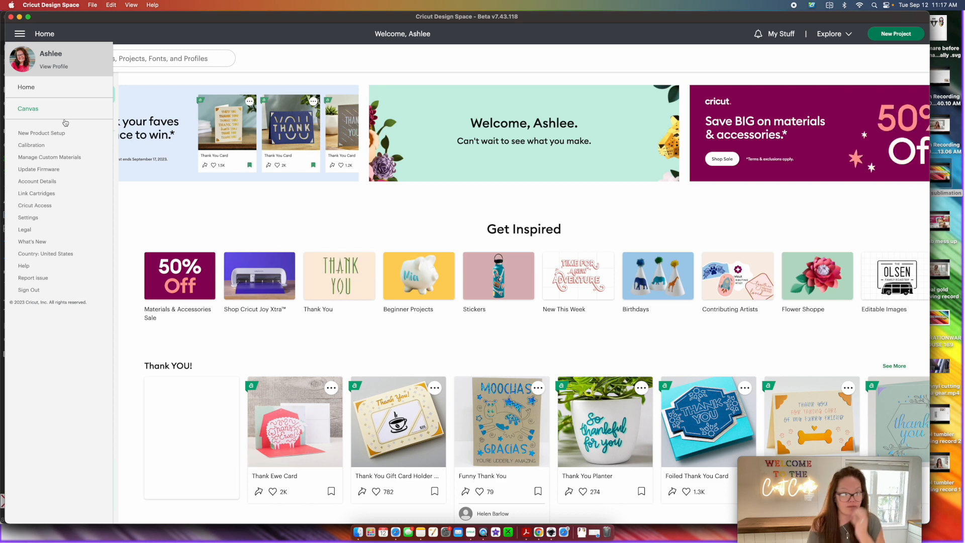
click(28, 108)
Step: Upload the saved Jack and Sally SVG as a cut image named "nightmare before christmas jack and sally"
click(19, 300)
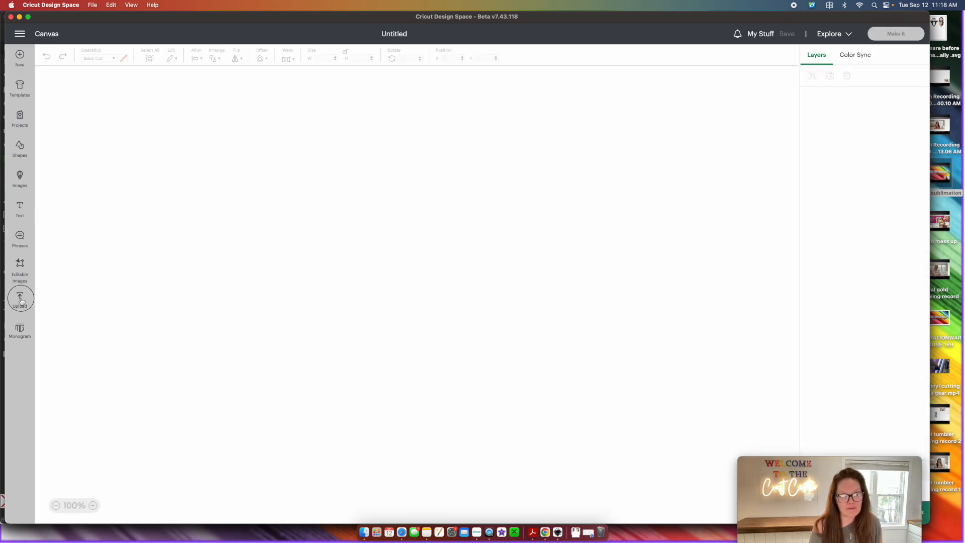
click(91, 170)
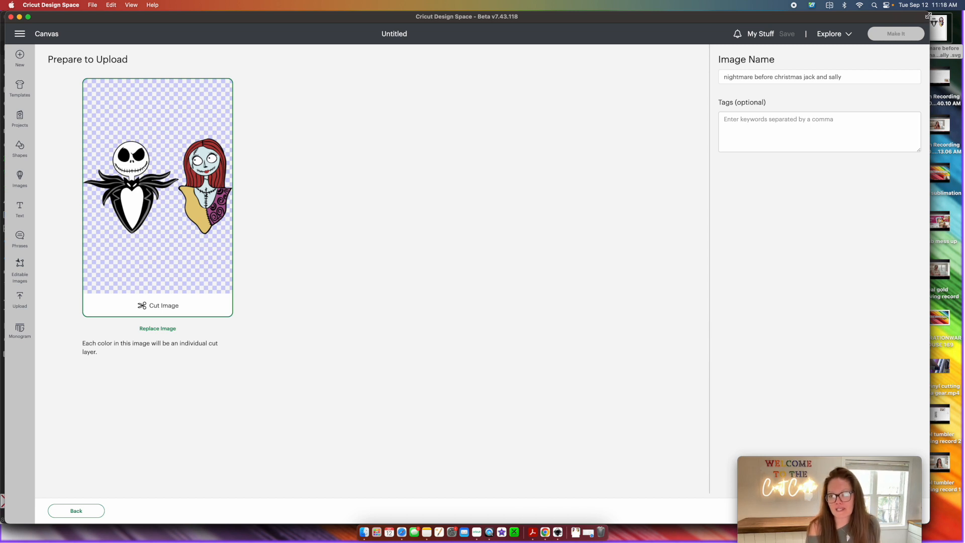
double_click(928, 15)
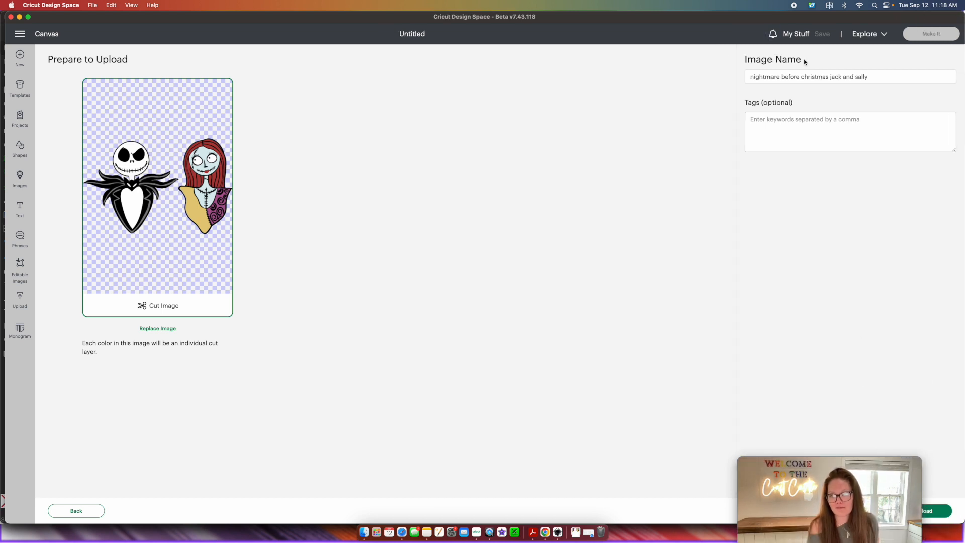
click(939, 510)
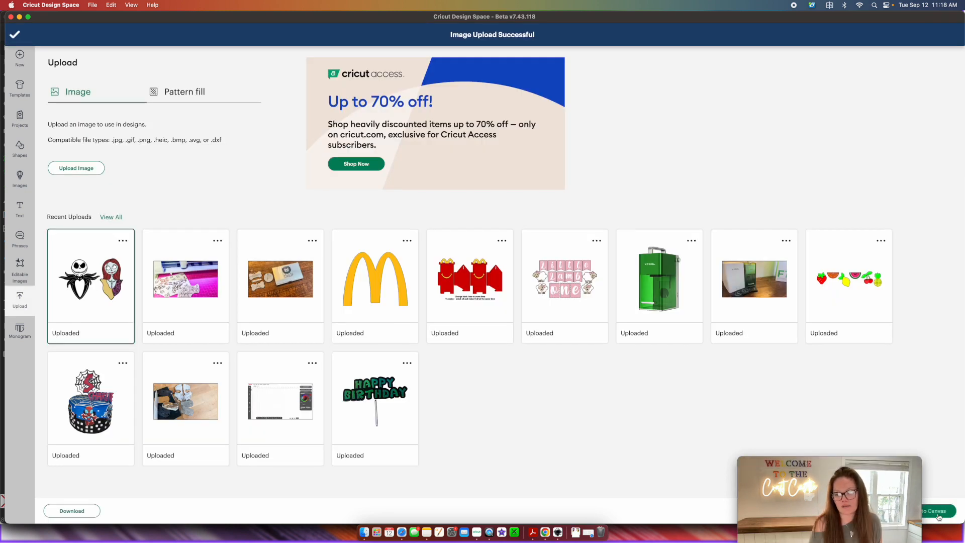
Step: Add the uploaded Jack and Sally image to the canvas and enlarge it to about 20.19 x 12.94 in
click(938, 511)
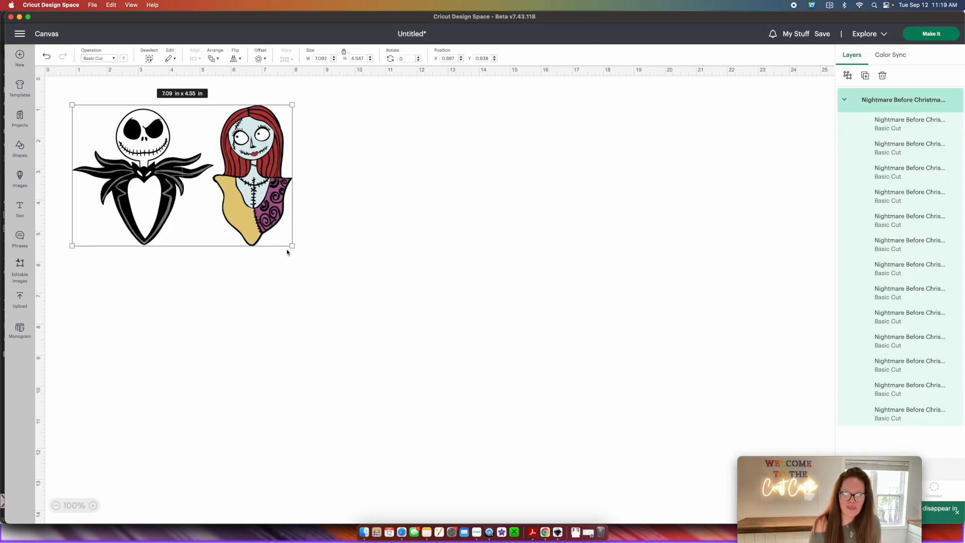
drag(292, 246, 698, 422)
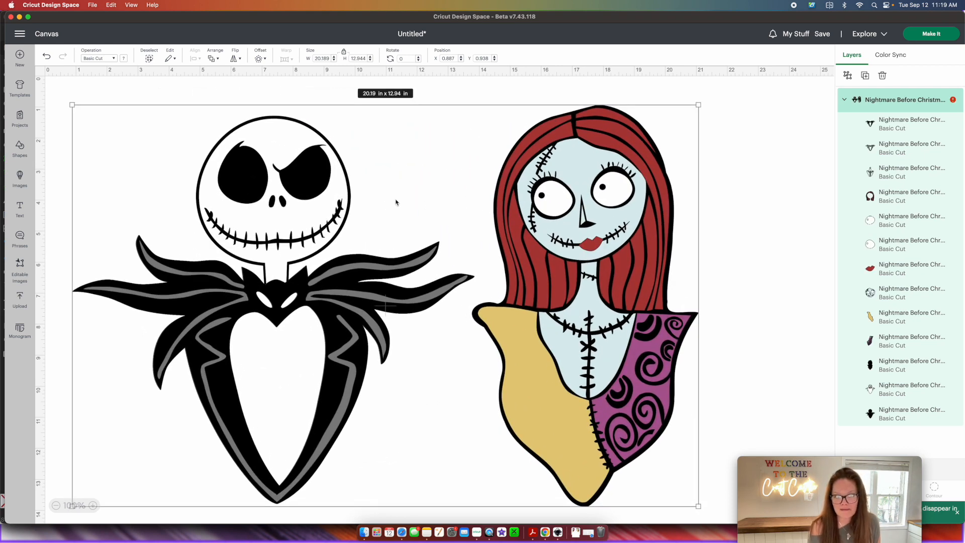